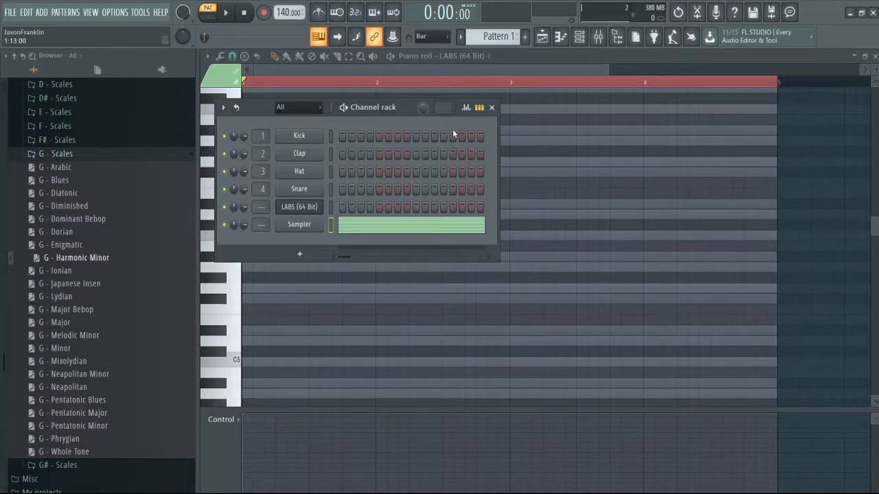
- Open the LABS (64 Bit) plugin from the channel rack and load the Moon Guitar 01 preset from the Guitar category
{"action": "left_click_drag", "start_coordinate": [410, 110], "coordinate": [647, 108]}
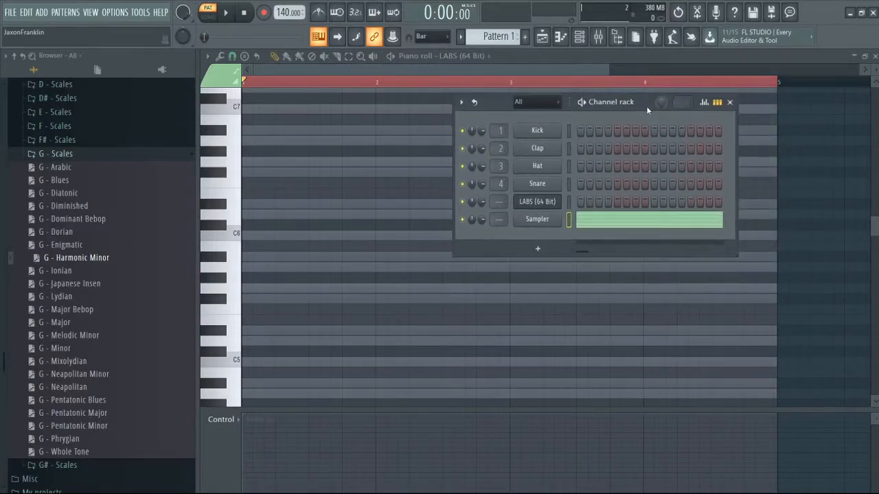
{"action": "left_click", "coordinate": [552, 205]}
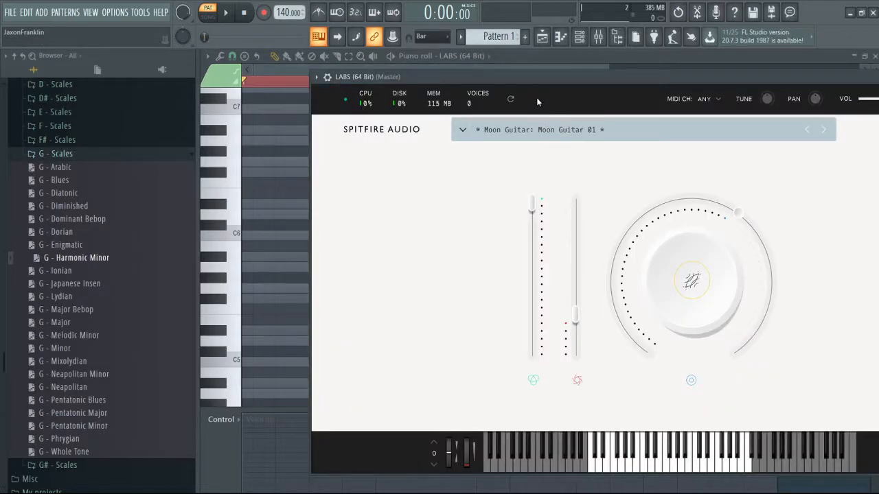
{"action": "left_click_drag", "start_coordinate": [536, 79], "coordinate": [425, 62]}
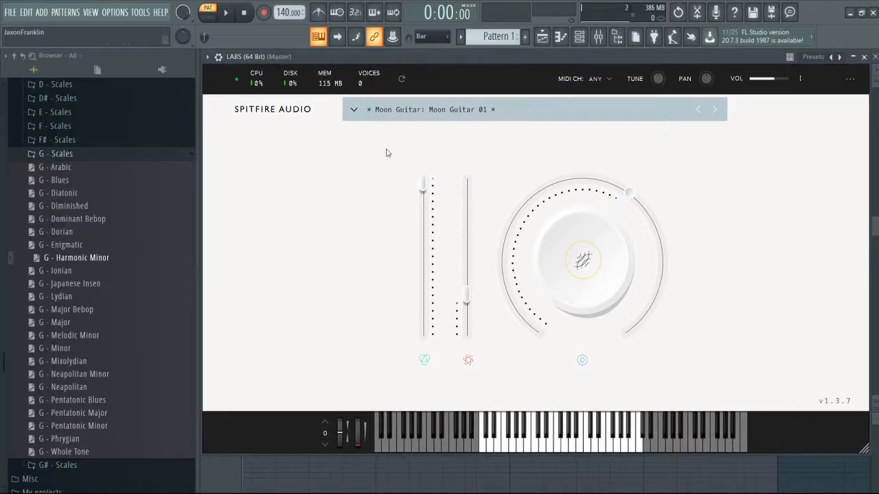
{"action": "left_click", "coordinate": [353, 111]}
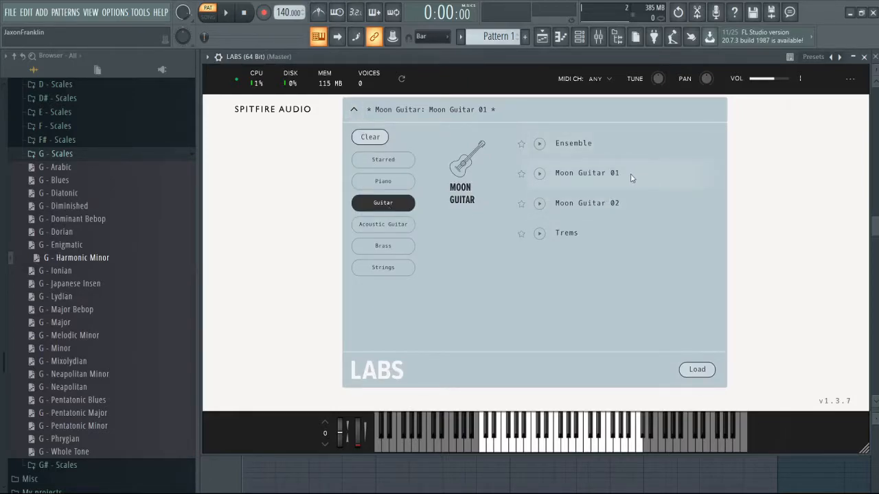
{"action": "left_click", "coordinate": [697, 370]}
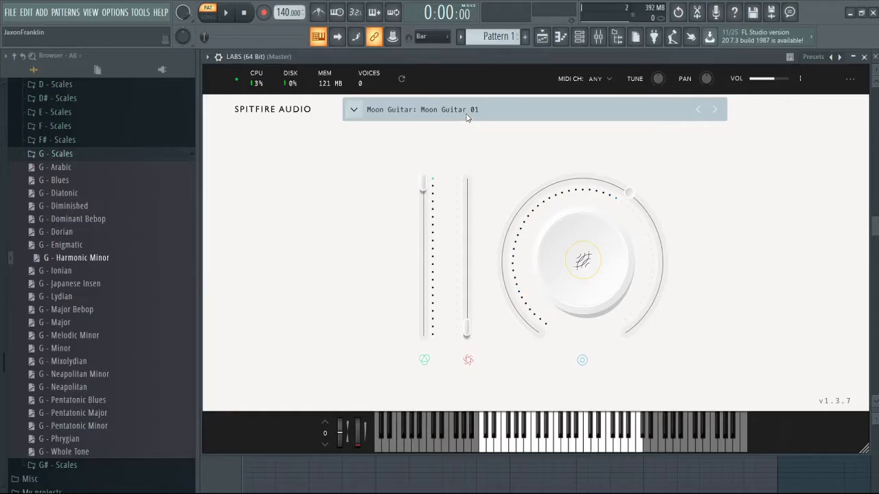
- Audition a few notes of the Moon Guitar 01 sound, close the plugin window and reposition the channel rack
{"action": "left_click", "coordinate": [538, 451]}
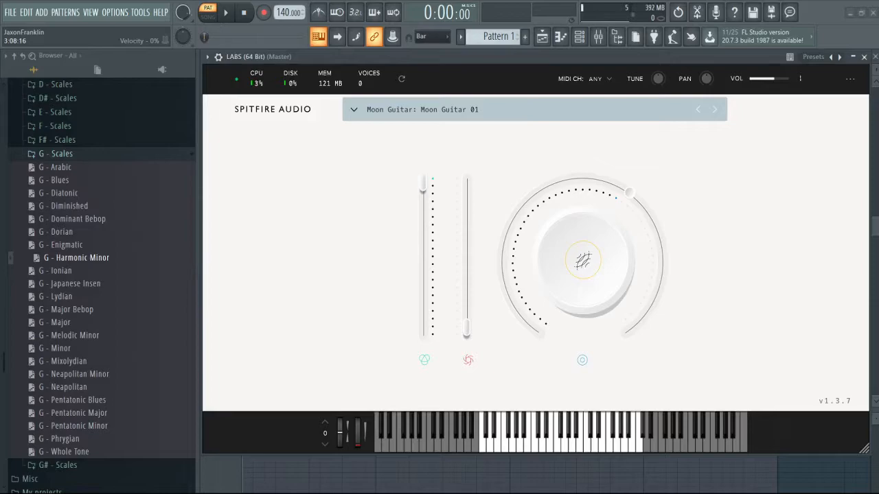
{"action": "left_click", "coordinate": [563, 444]}
{"action": "left_click", "coordinate": [551, 452]}
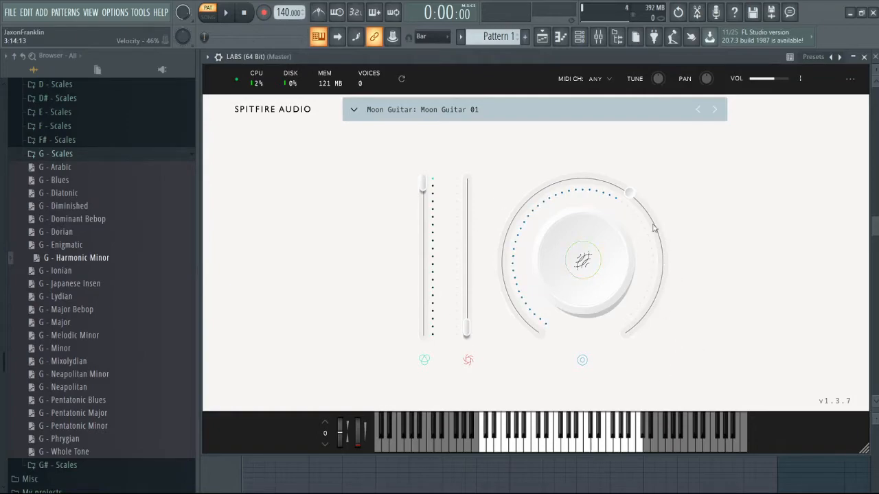
{"action": "left_click", "coordinate": [865, 57]}
{"action": "left_click_drag", "start_coordinate": [637, 103], "coordinate": [611, 126]}
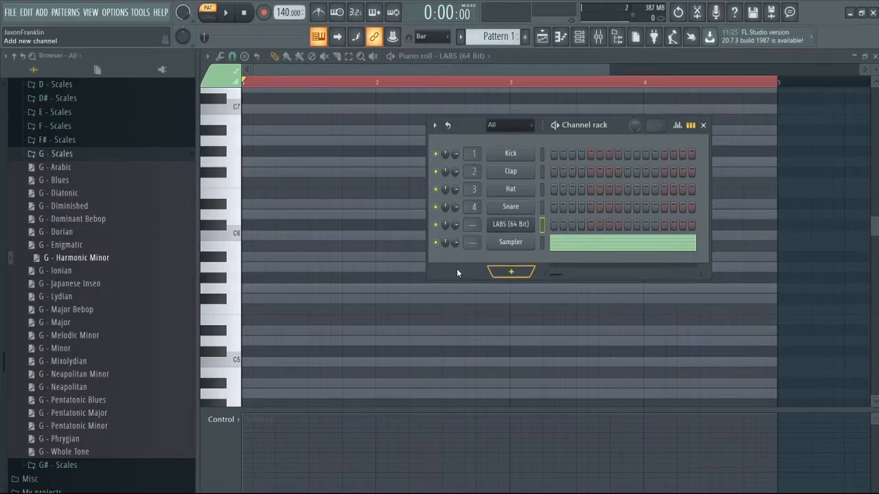
{"action": "left_click_drag", "start_coordinate": [619, 125], "coordinate": [648, 120]}
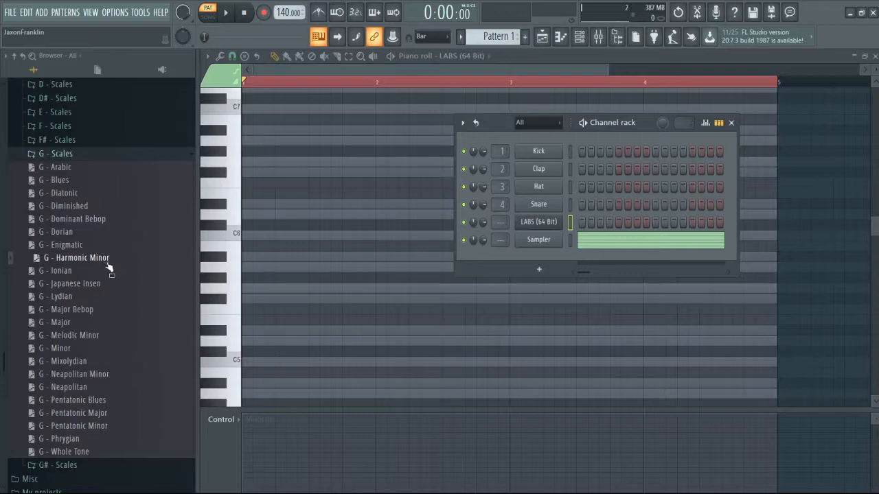
{"action": "left_click_drag", "start_coordinate": [87, 264], "coordinate": [527, 254]}
{"action": "left_click", "coordinate": [253, 307]}
{"action": "right_click", "coordinate": [259, 309]}
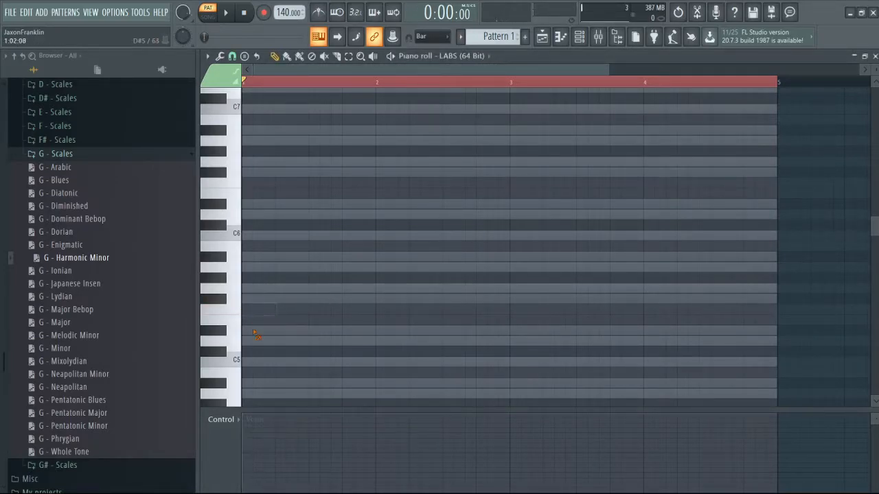
- Open the LABS channel's piano roll and draw a half-bar G5 note at the start of bar 1
{"action": "left_click", "coordinate": [560, 36]}
{"action": "left_click", "coordinate": [561, 36]}
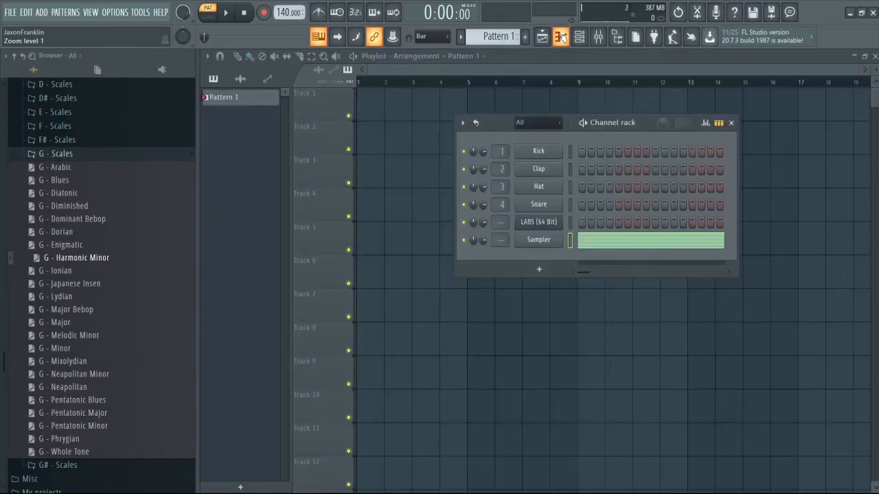
{"action": "left_click", "coordinate": [548, 223]}
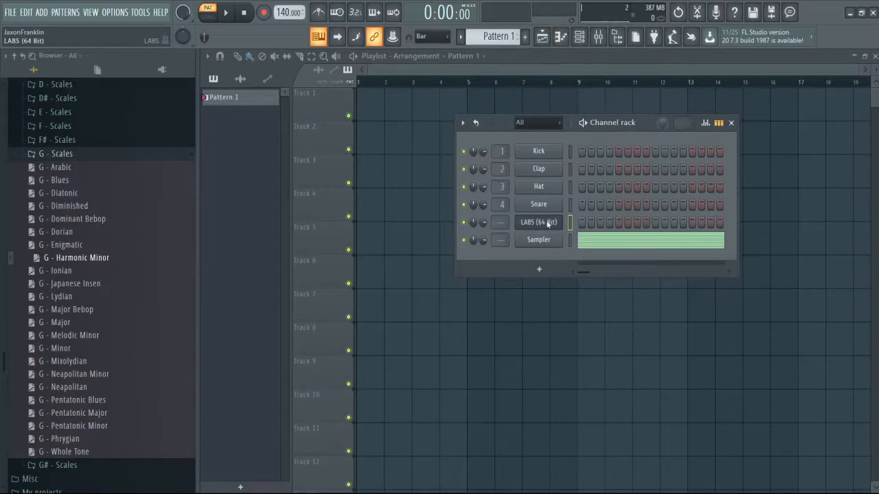
{"action": "key", "text": "F7"}
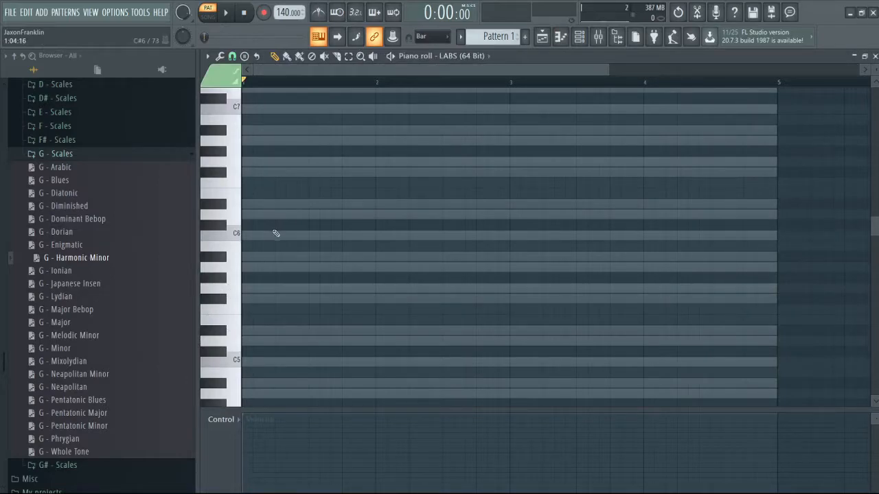
{"action": "left_click", "coordinate": [232, 60]}
{"action": "mouse_move", "coordinate": [276, 289]}
{"action": "left_mouse_down"}
{"action": "mouse_move", "coordinate": [245, 290]}
{"action": "mouse_move", "coordinate": [309, 290]}
{"action": "left_mouse_up"}
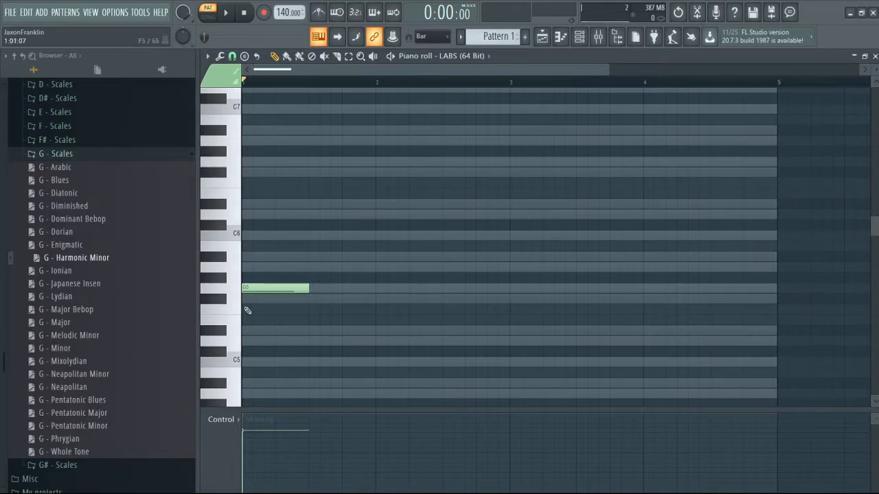
- Audition G5 and its neighbouring keys, including A5 and B5, on the piano roll keyboard
{"action": "left_click", "coordinate": [236, 292]}
{"action": "left_click", "coordinate": [237, 293]}
{"action": "left_click", "coordinate": [238, 272]}
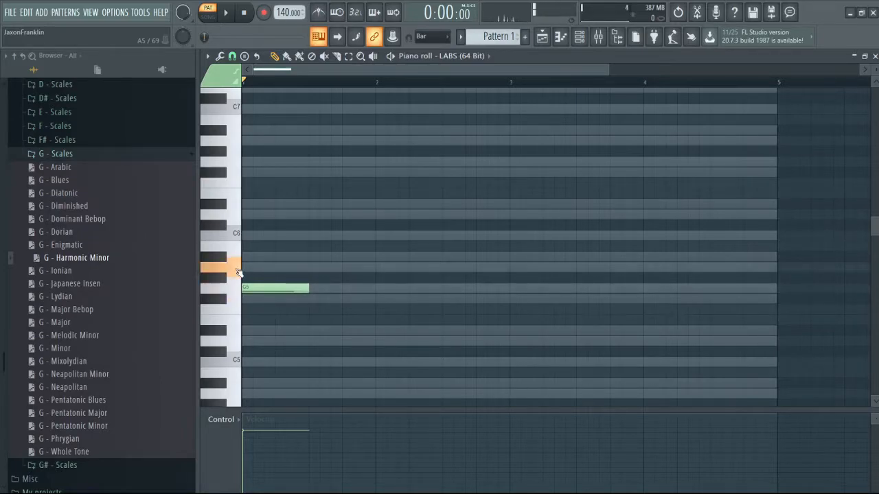
{"action": "left_click", "coordinate": [239, 260]}
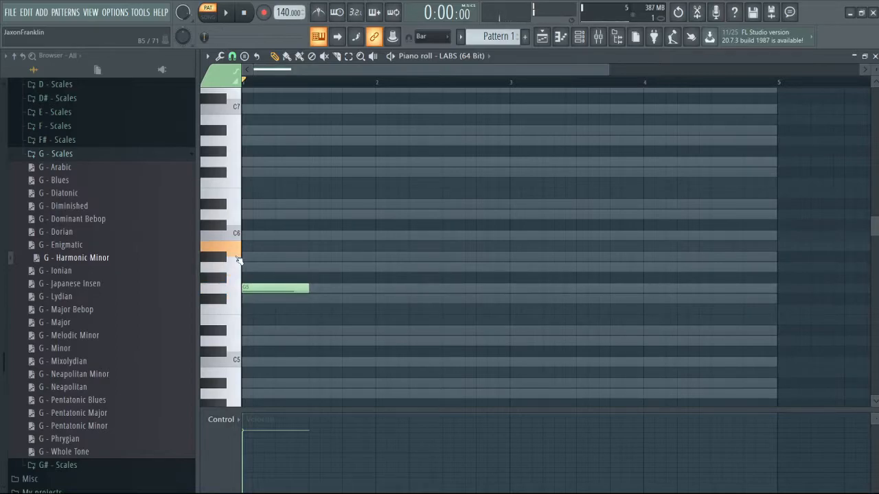
{"action": "left_click", "coordinate": [239, 300]}
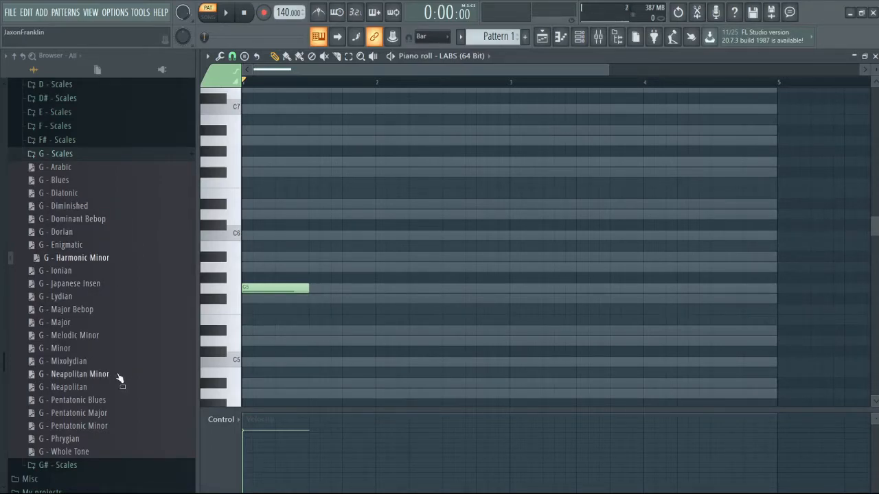
{"action": "left_click", "coordinate": [235, 289]}
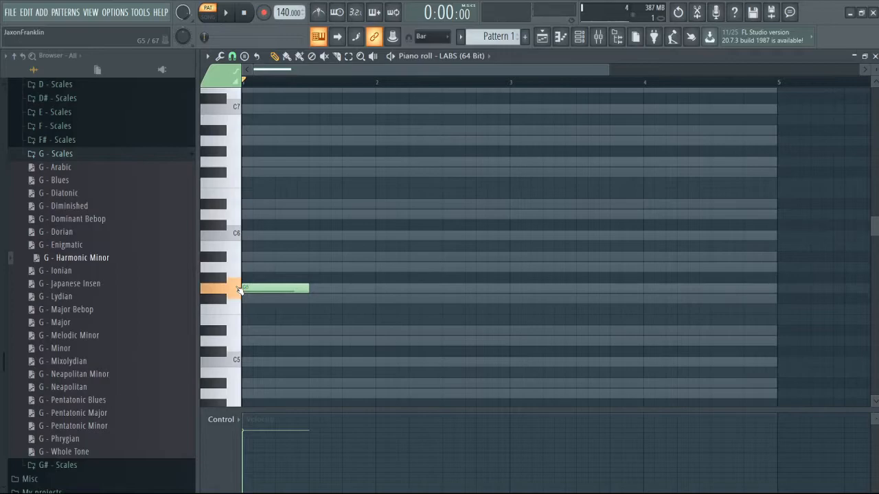
- Add half-bar A#5, D6 and G6 notes above the G5, each starting slightly after the previous one to form a rising arpeggio
{"action": "left_click_drag", "start_coordinate": [267, 258], "coordinate": [248, 258]}
{"action": "left_click", "coordinate": [254, 215]}
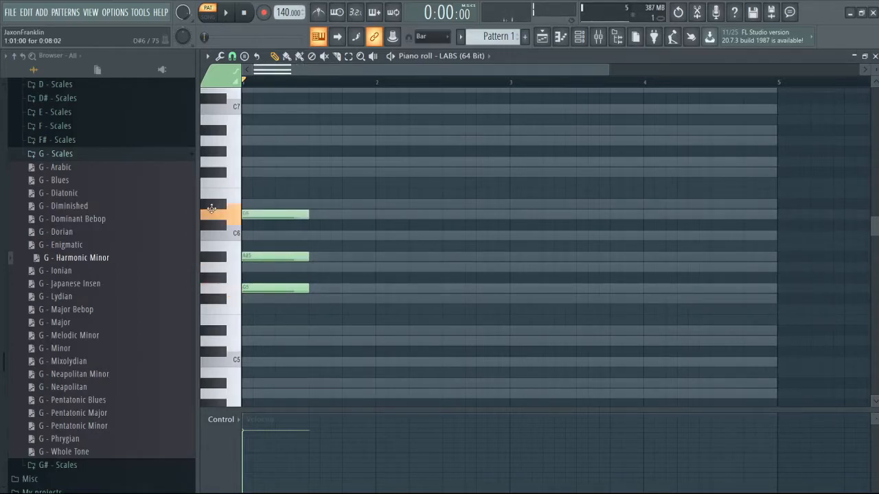
{"action": "left_click_drag", "start_coordinate": [249, 257], "coordinate": [260, 257]}
{"action": "left_click_drag", "start_coordinate": [270, 215], "coordinate": [291, 214]}
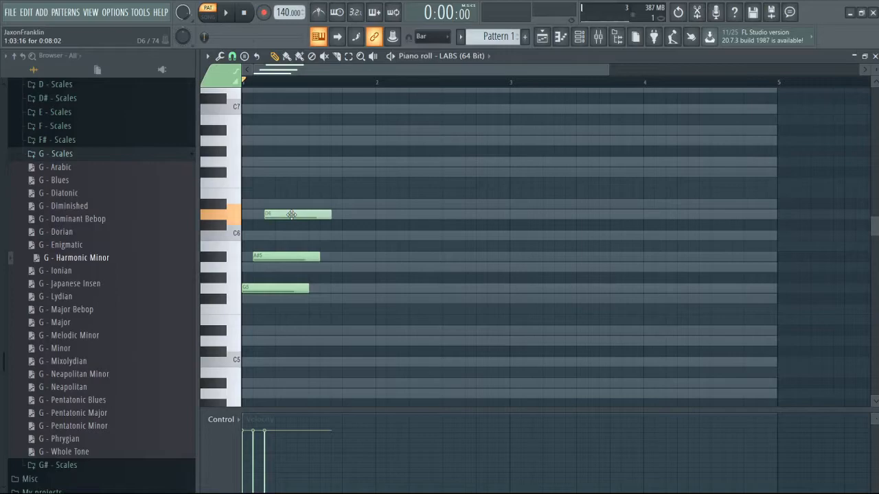
{"action": "left_click_drag", "start_coordinate": [291, 214], "coordinate": [291, 214]}
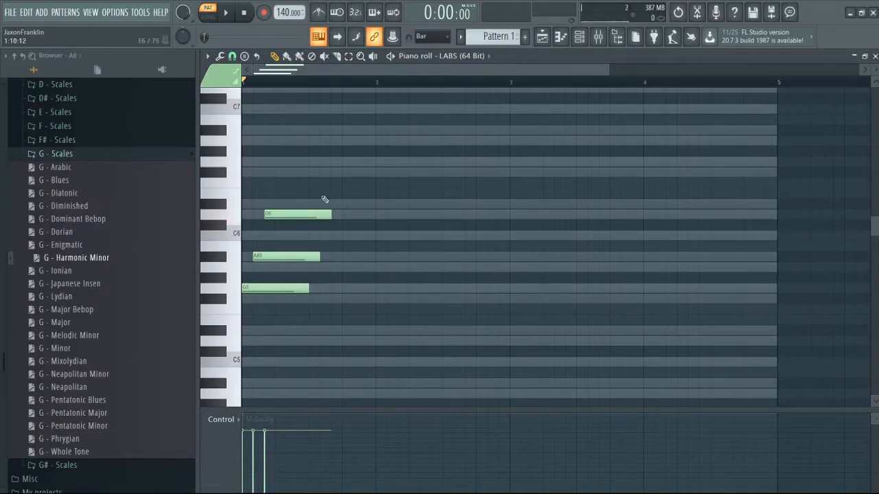
{"action": "left_click", "coordinate": [292, 165]}
{"action": "mouse_move", "coordinate": [289, 166]}
{"action": "left_mouse_down"}
{"action": "mouse_move", "coordinate": [285, 159]}
{"action": "mouse_move", "coordinate": [299, 163]}
{"action": "mouse_move", "coordinate": [289, 162]}
{"action": "left_mouse_up"}
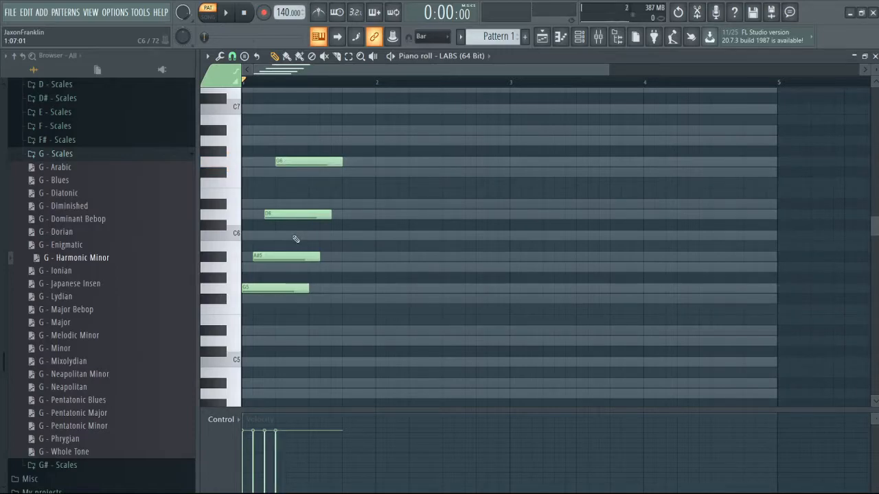
- Try the arpeggio's top note on F#6 and the whole arpeggio one octave lower, playing the variations back
{"action": "key", "text": "space"}
{"action": "key", "text": "space"}
{"action": "left_click_drag", "start_coordinate": [293, 159], "coordinate": [295, 172]}
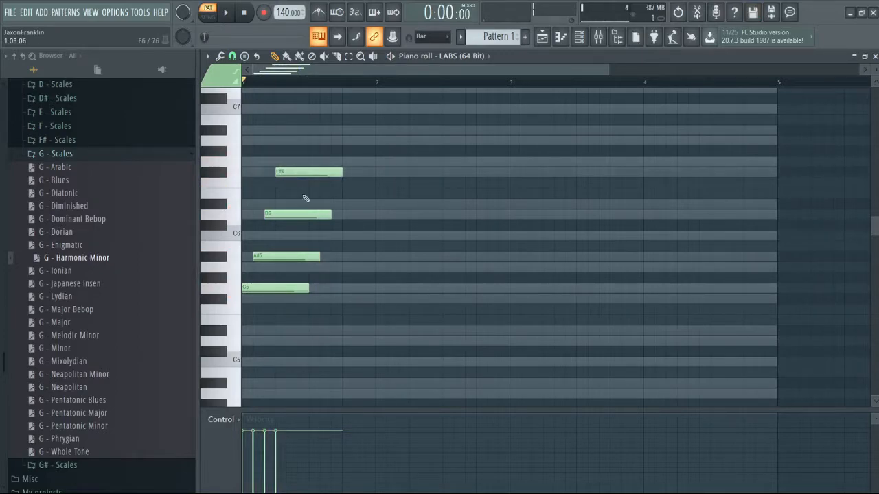
{"action": "key", "text": "ctrl+Down"}
{"action": "key", "text": "space"}
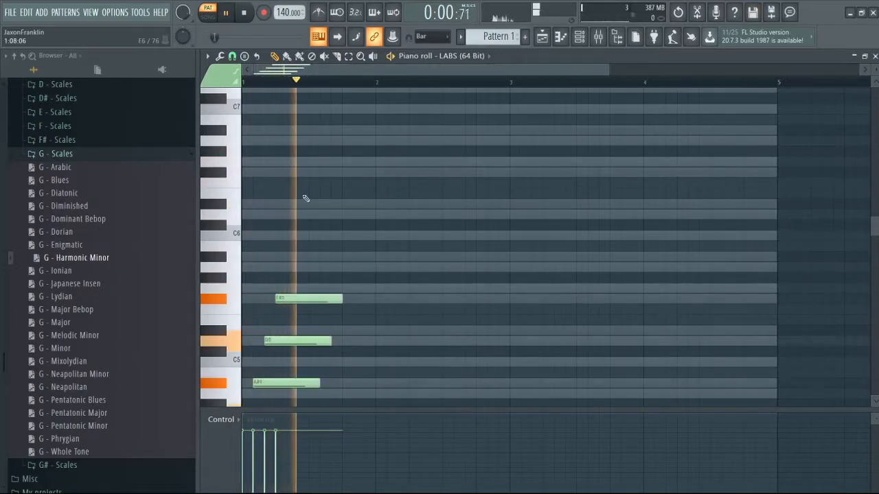
{"action": "key", "text": "ctrl+Up"}
{"action": "left_click_drag", "start_coordinate": [292, 171], "coordinate": [291, 158]}
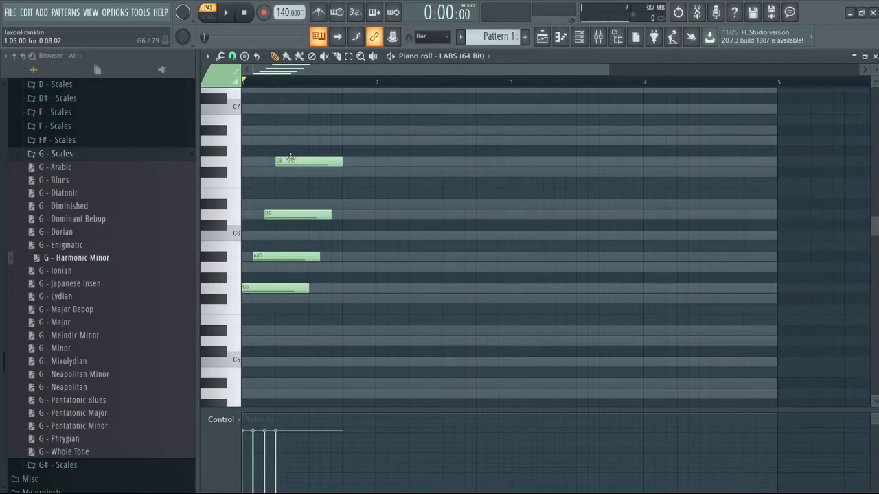
{"action": "key", "text": "space"}
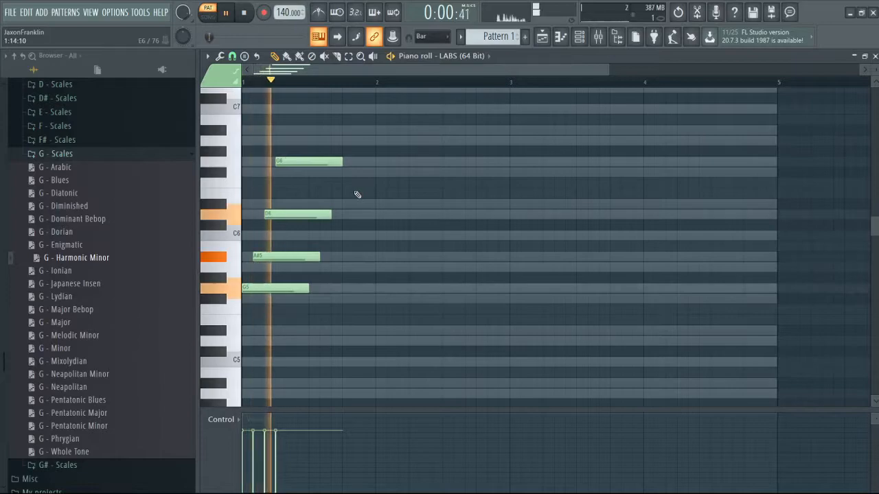
{"action": "key", "text": "space"}
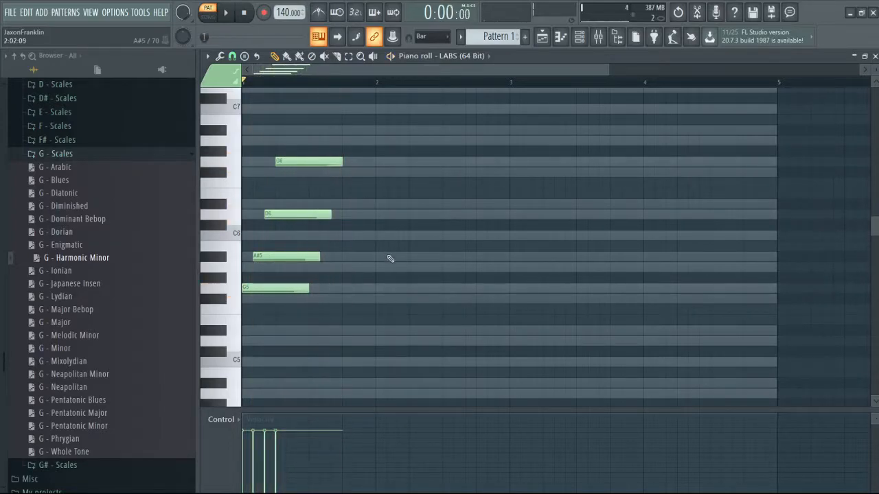
- Build a staggered arpeggio of F#5, A5, C6 and F#6 from the start of bar 2 and play it back
{"action": "left_click", "coordinate": [382, 299]}
{"action": "left_click", "coordinate": [388, 267]}
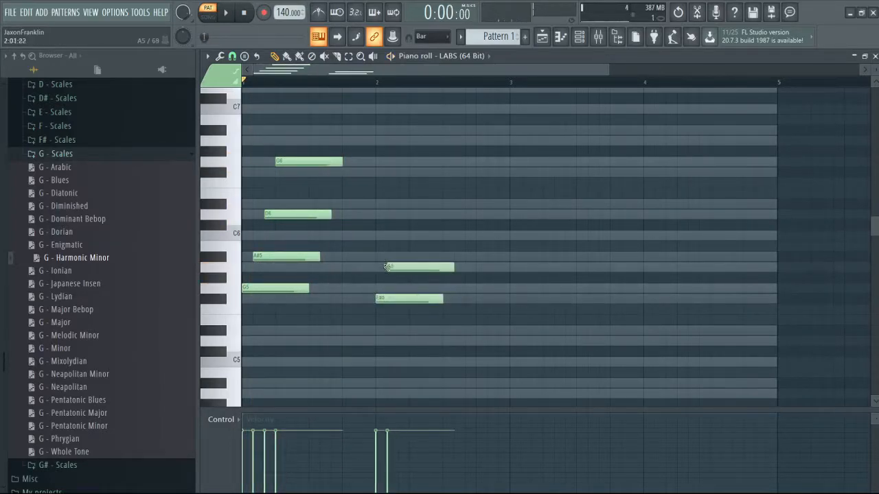
{"action": "left_click", "coordinate": [402, 235]}
{"action": "mouse_move", "coordinate": [422, 162]}
{"action": "left_mouse_down"}
{"action": "mouse_move", "coordinate": [411, 164]}
{"action": "mouse_move", "coordinate": [407, 179]}
{"action": "left_mouse_up"}
{"action": "key", "text": "space"}
{"action": "key", "text": "space"}
{"action": "key", "text": "space"}
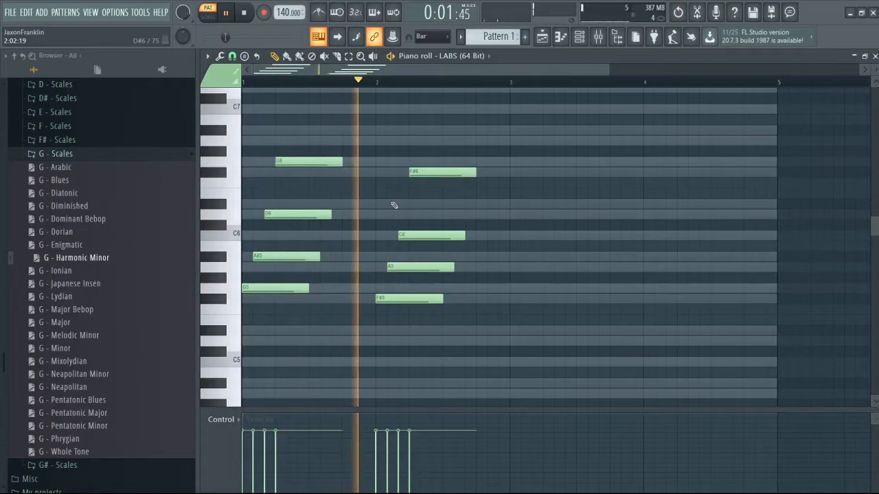
{"action": "key", "text": "space"}
- Build a staggered arpeggio of D5, F#5, A#5 and D6 from the start of bar 3 and play it back
{"action": "left_click", "coordinate": [532, 331]}
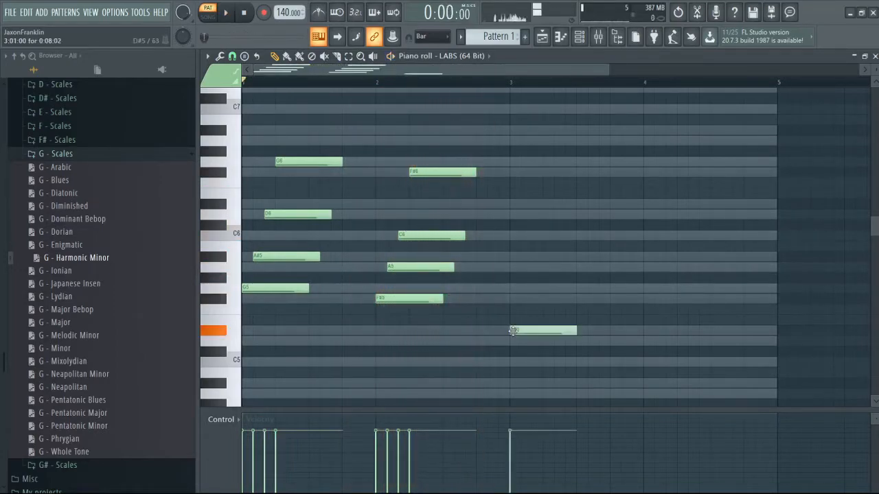
{"action": "left_click", "coordinate": [532, 341]}
{"action": "left_click_drag", "start_coordinate": [533, 330], "coordinate": [544, 298]}
{"action": "left_click", "coordinate": [539, 256]}
{"action": "left_click", "coordinate": [549, 203]}
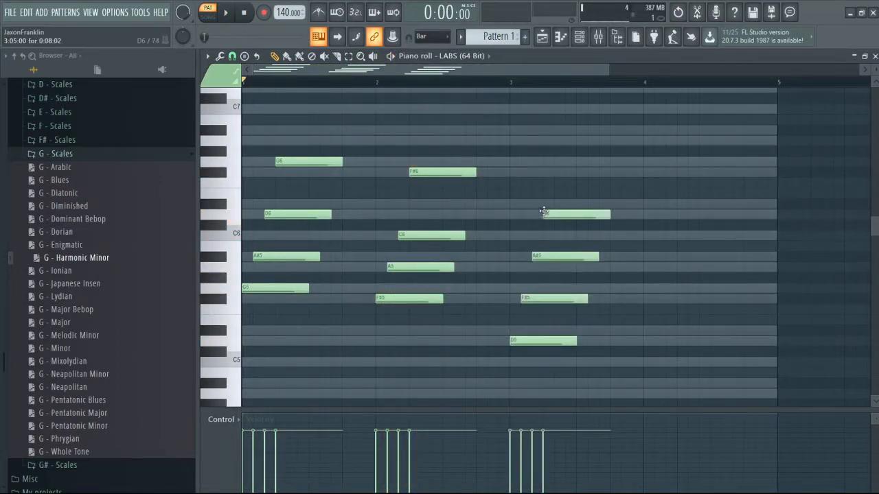
{"action": "key", "text": "space"}
{"action": "key", "text": "space"}
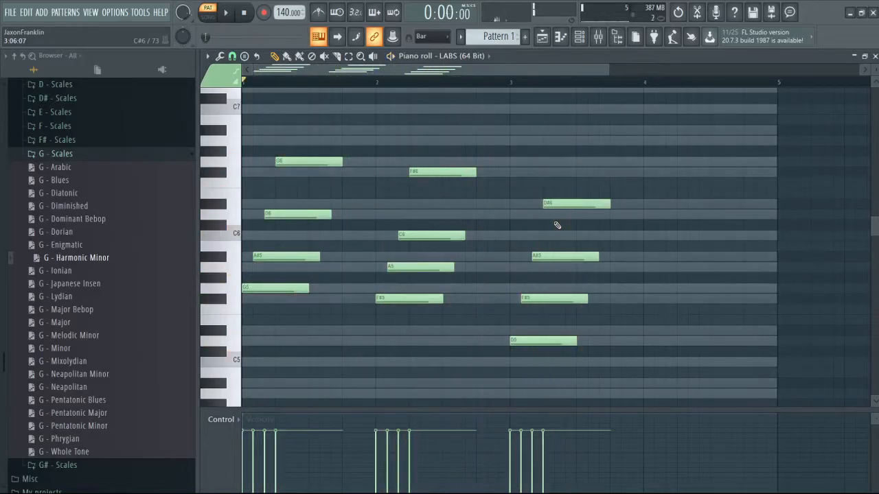
{"action": "left_click_drag", "start_coordinate": [561, 204], "coordinate": [562, 215]}
{"action": "key", "text": "space"}
- Build a staggered arpeggio of D#5, G5, C6 and D#6 from the start of bar 4 and play it back
{"action": "left_click", "coordinate": [652, 330]}
{"action": "key", "text": "space"}
{"action": "left_click", "coordinate": [656, 288]}
{"action": "left_click_drag", "start_coordinate": [656, 236], "coordinate": [668, 236]}
{"action": "left_click", "coordinate": [671, 203]}
{"action": "key", "text": "space"}
{"action": "left_click_drag", "start_coordinate": [684, 204], "coordinate": [695, 204]}
{"action": "key", "text": "space"}
{"action": "key", "text": "space"}
{"action": "key", "text": "space"}
- Try all four arpeggios one octave higher and compare the playback with the original octave
{"action": "key", "text": "ctrl+Up"}
{"action": "key", "text": "space"}
{"action": "key", "text": "space"}
{"action": "key", "text": "ctrl+Down"}
{"action": "key", "text": "space"}
{"action": "scroll", "coordinate": [280, 167], "scroll_direction": "up", "scroll_amount": 2}
{"action": "scroll", "coordinate": [283, 167], "scroll_direction": "down", "scroll_amount": 2}
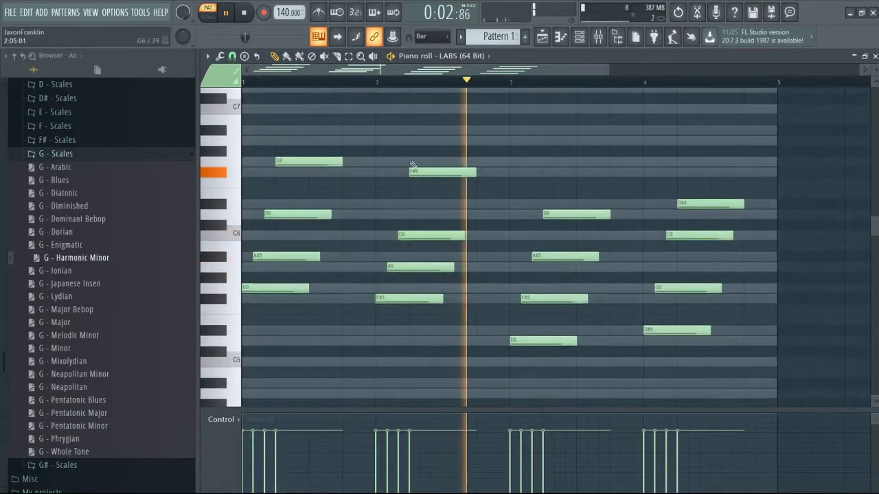
{"action": "key", "text": "space"}
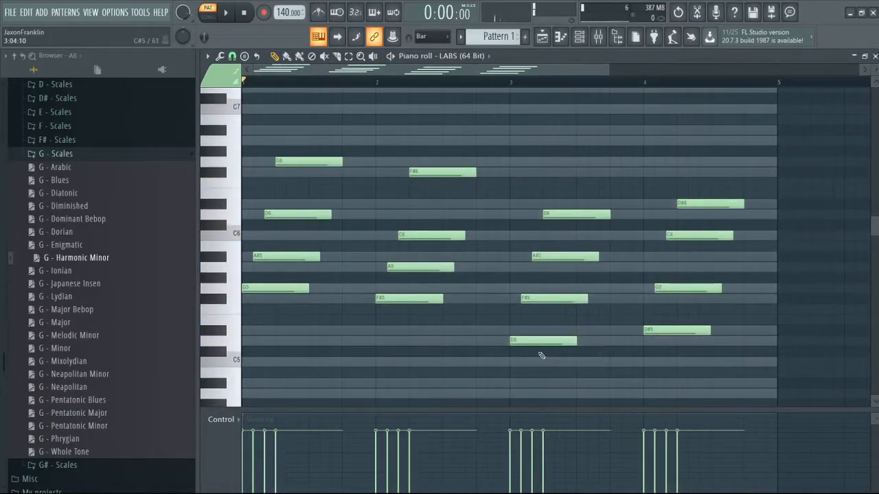
- Lower the third note of the bar 3 arpeggio to A5 and play the pattern back
{"action": "left_click_drag", "start_coordinate": [546, 255], "coordinate": [546, 266]}
{"action": "key", "text": "space"}
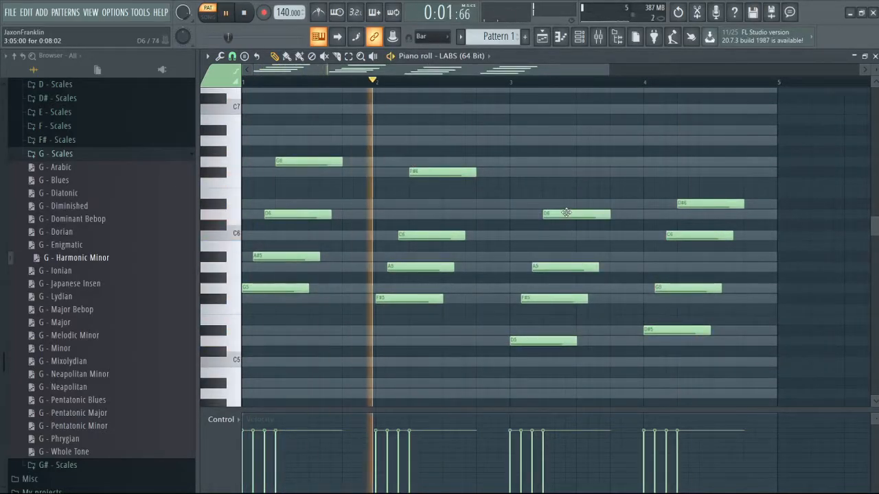
- Play the pattern back to check the top D6 note of the bar 3 arpeggio
{"action": "mouse_move", "coordinate": [566, 212]}
{"action": "left_mouse_down"}
{"action": "mouse_move", "coordinate": [568, 233]}
{"action": "mouse_move", "coordinate": [575, 213]}
{"action": "left_mouse_up"}
{"action": "key", "text": "space"}
{"action": "key", "text": "space"}
{"action": "key", "text": "space"}
{"action": "key", "text": "space"}
{"action": "key", "text": "space"}
- Lower the third note of the bar 4 arpeggio to A#5 and play the pattern back
{"action": "left_click_drag", "start_coordinate": [693, 235], "coordinate": [694, 256]}
{"action": "key", "text": "space"}
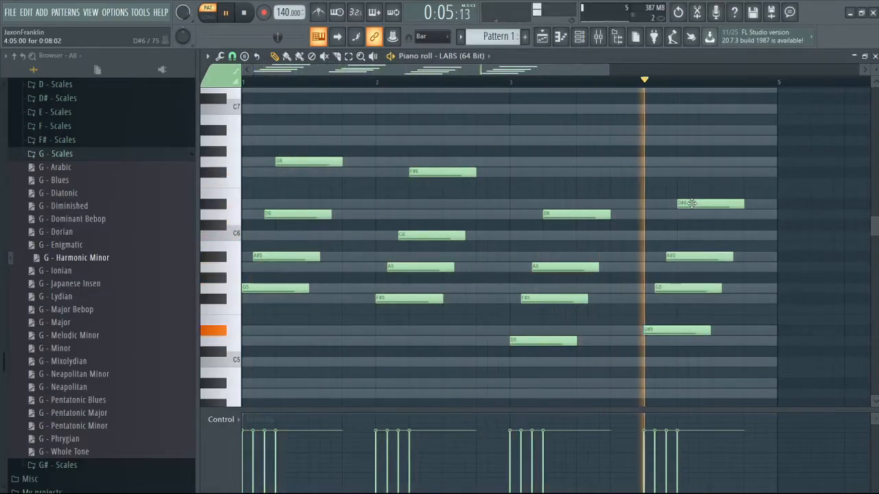
{"action": "key", "text": "space"}
{"action": "mouse_move", "coordinate": [692, 203]}
{"action": "left_mouse_down"}
{"action": "mouse_move", "coordinate": [692, 171]}
{"action": "mouse_move", "coordinate": [693, 205]}
{"action": "left_mouse_up"}
{"action": "key", "text": "space"}
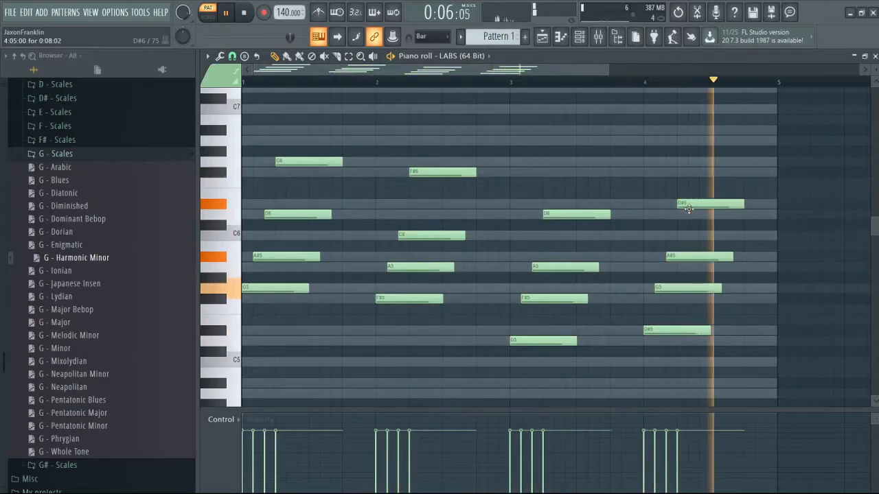
{"action": "key", "text": "space"}
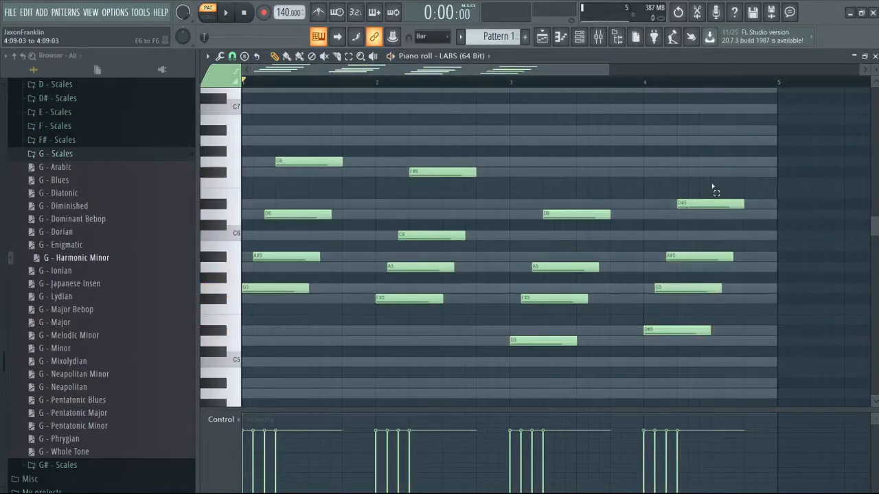
- Shorten the arpeggio notes in bars 4 and 1 to about a third of a bar and those in bar 2 to a quarter bar
{"action": "left_click_drag", "start_coordinate": [713, 188], "coordinate": [733, 335]}
{"action": "left_click_drag", "start_coordinate": [700, 179], "coordinate": [690, 392]}
{"action": "left_click_drag", "start_coordinate": [719, 288], "coordinate": [694, 289]}
{"action": "left_click_drag", "start_coordinate": [321, 129], "coordinate": [291, 299]}
{"action": "left_click_drag", "start_coordinate": [319, 256], "coordinate": [296, 256]}
{"action": "left_click_drag", "start_coordinate": [408, 137], "coordinate": [439, 302]}
{"action": "left_click_drag", "start_coordinate": [453, 267], "coordinate": [421, 268]}
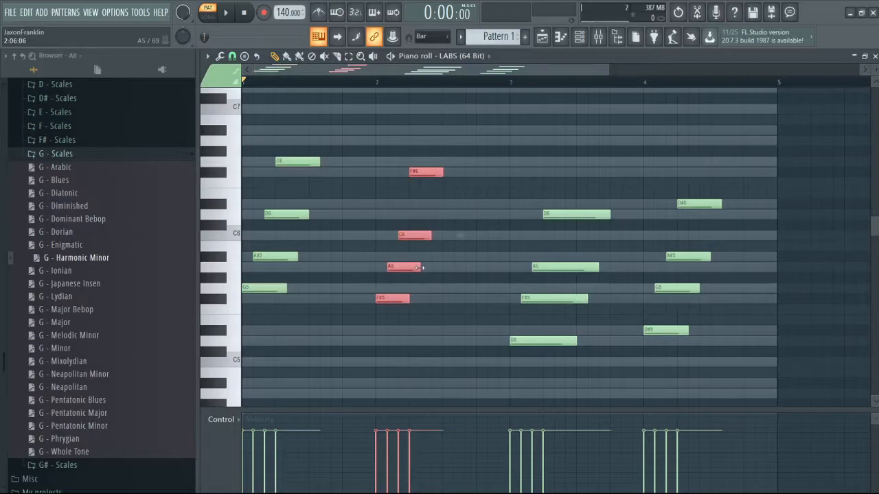
{"action": "left_click", "coordinate": [431, 276]}
- Play the pattern back to judge the shortened arpeggios and the gap after the bar 1 arpeggio
{"action": "key", "text": "space"}
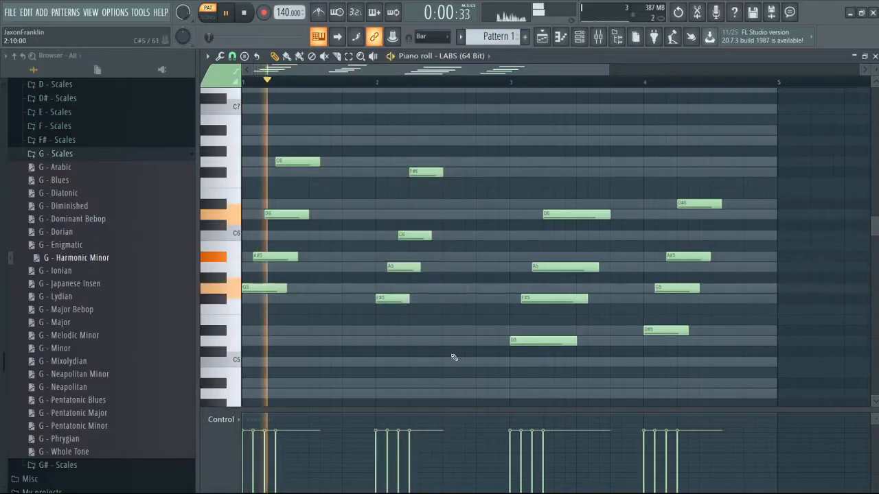
{"action": "left_click", "coordinate": [320, 164]}
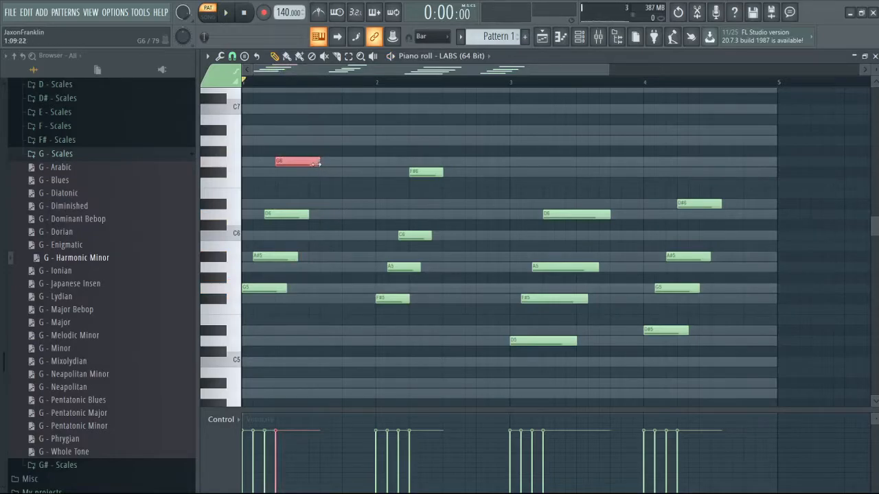
{"action": "key", "text": "space"}
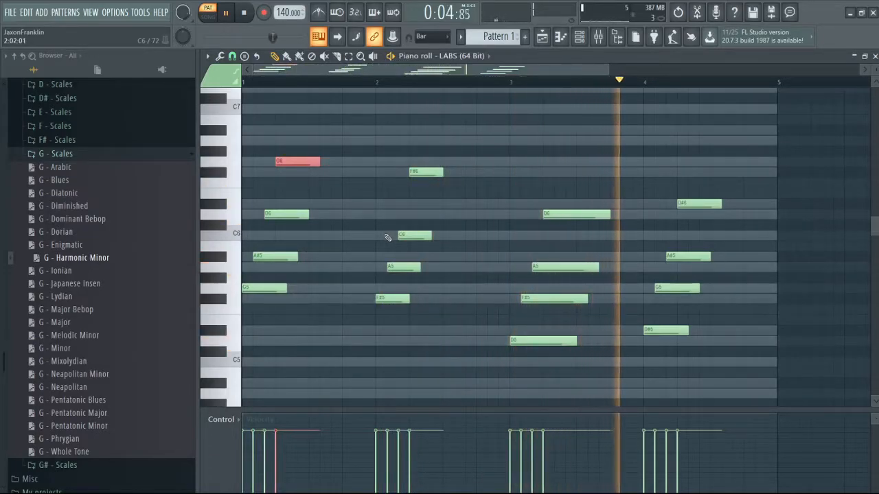
{"action": "key", "text": "space"}
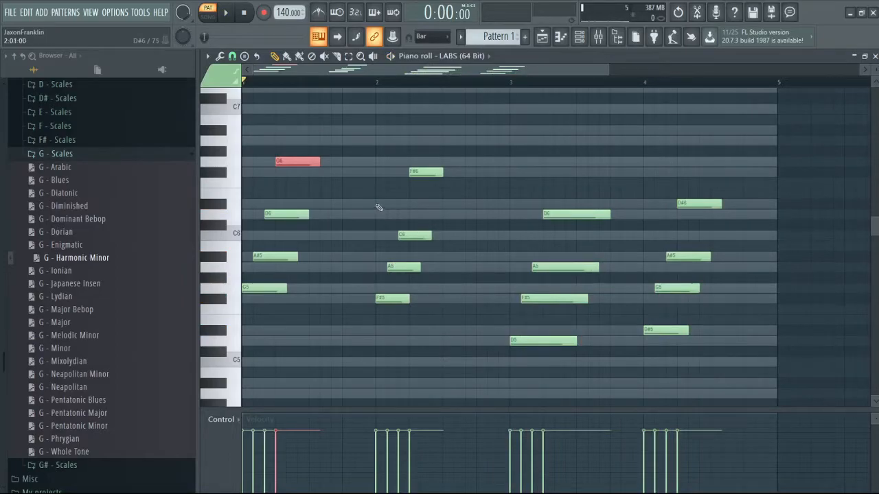
{"action": "left_click", "coordinate": [345, 195]}
{"action": "right_click", "coordinate": [346, 195]}
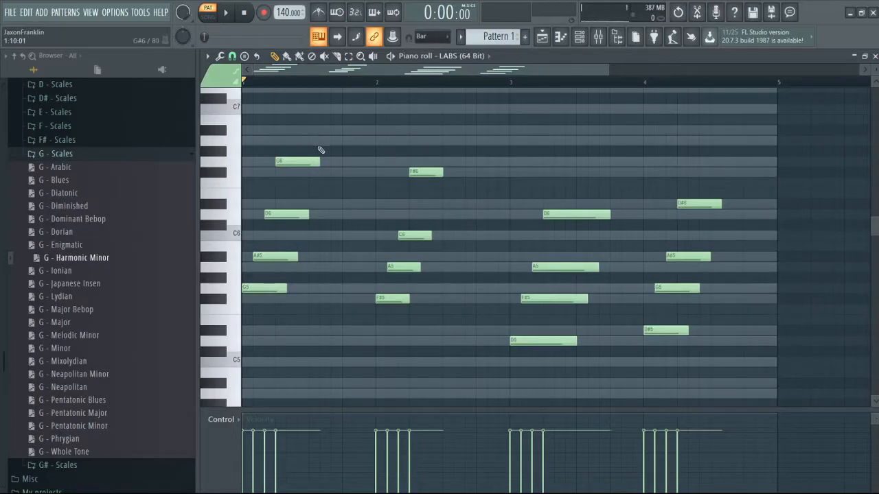
{"action": "key", "text": "space"}
{"action": "key", "text": "space"}
- Add A6 and F#6 after the bar 1 arpeggio, trim them and the G6 to four steps, and play it back
{"action": "left_click", "coordinate": [303, 139]}
{"action": "left_click", "coordinate": [346, 172]}
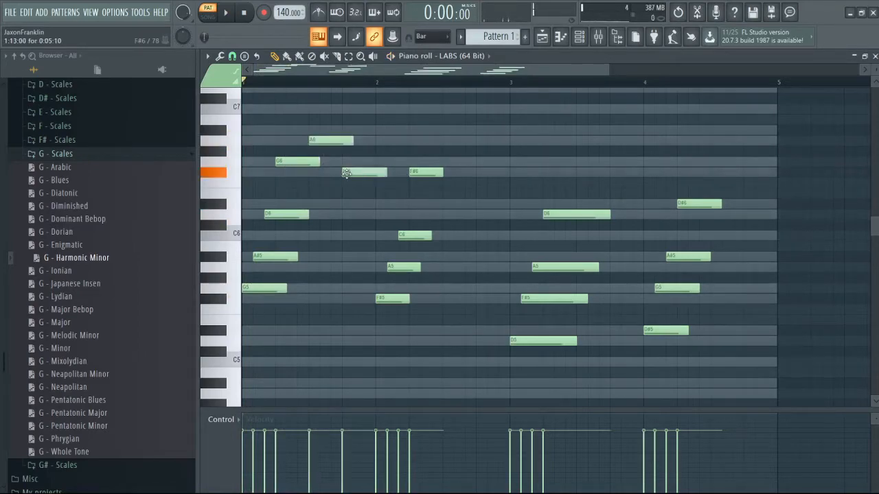
{"action": "key", "text": "space"}
{"action": "key", "text": "space"}
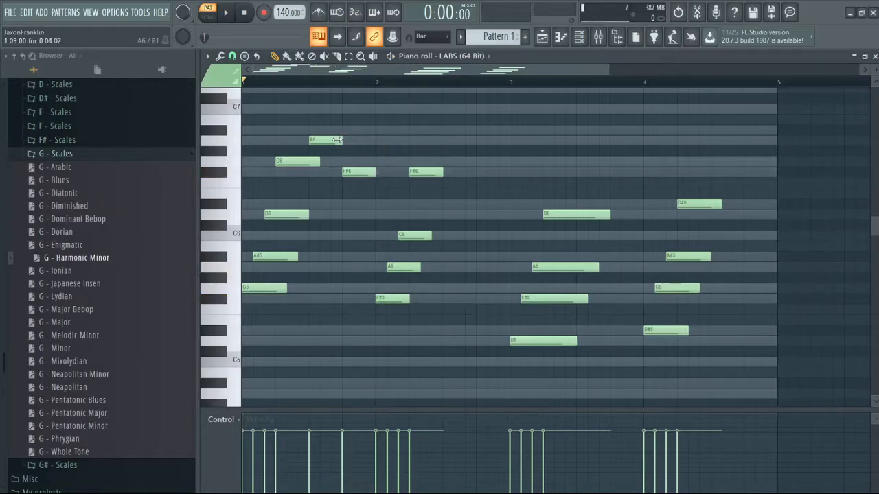
{"action": "left_click", "coordinate": [331, 194]}
{"action": "key", "text": "ctrl+z"}
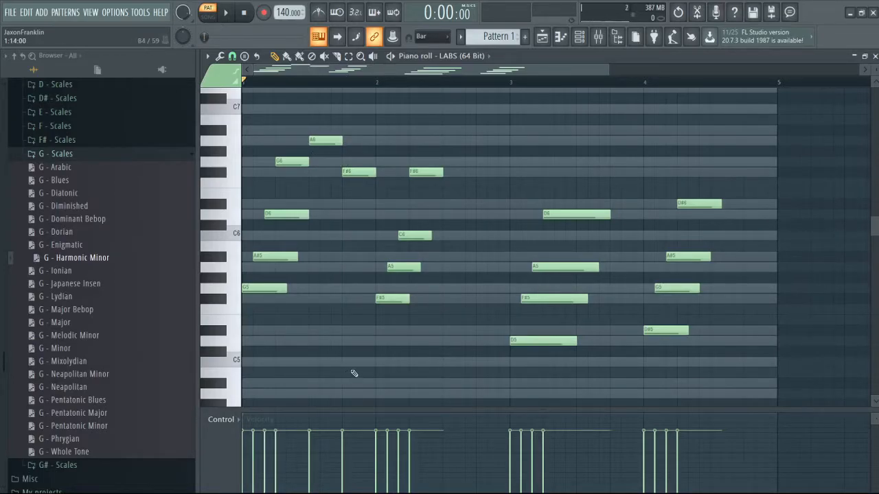
{"action": "key", "text": "space"}
{"action": "key", "text": "space"}
- Add D#6 and D6 after the bar 2 arpeggio to fill the bar and play the pattern back
{"action": "left_click", "coordinate": [447, 161]}
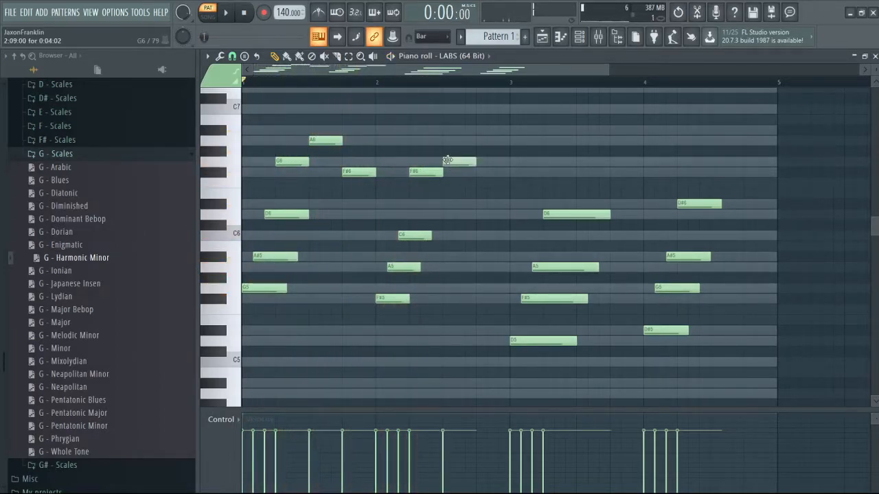
{"action": "left_click_drag", "start_coordinate": [447, 160], "coordinate": [448, 203]}
{"action": "left_click", "coordinate": [484, 219]}
{"action": "key", "text": "space"}
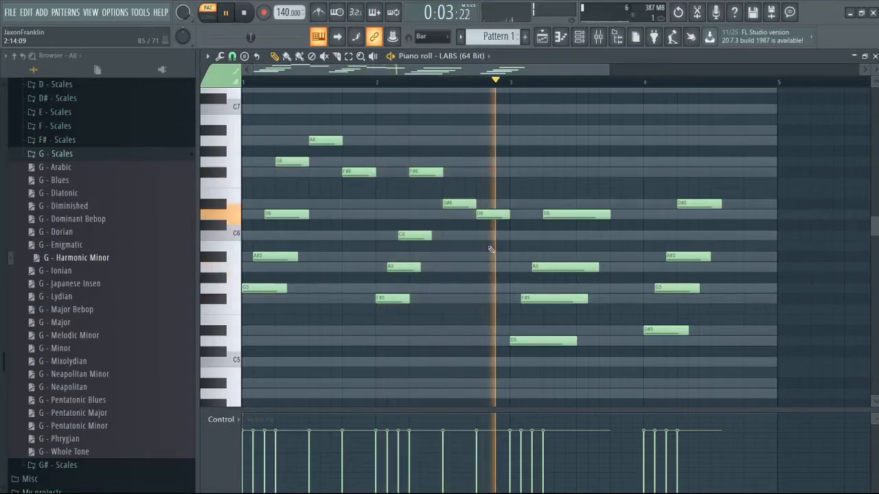
{"action": "key", "text": "space"}
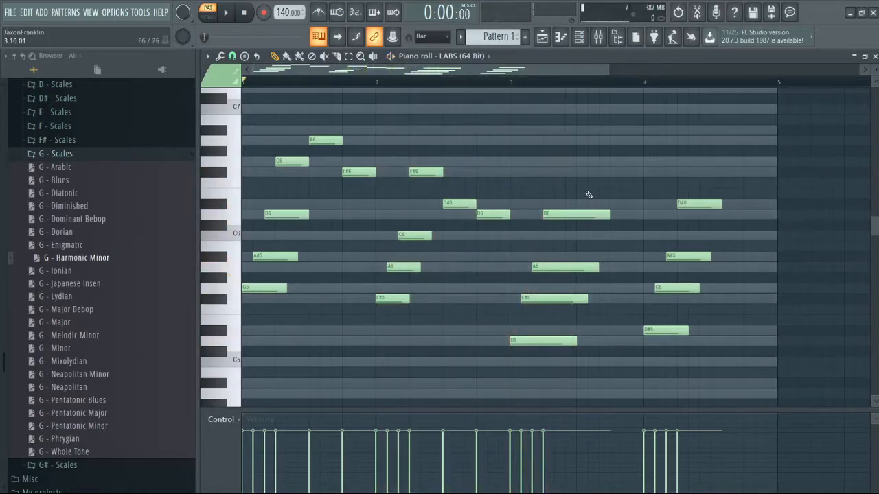
- Add D#6 and D6 after the bar 3 arpeggio, shorten that arpeggio's notes to a quarter bar, and play it back
{"action": "left_click", "coordinate": [591, 204]}
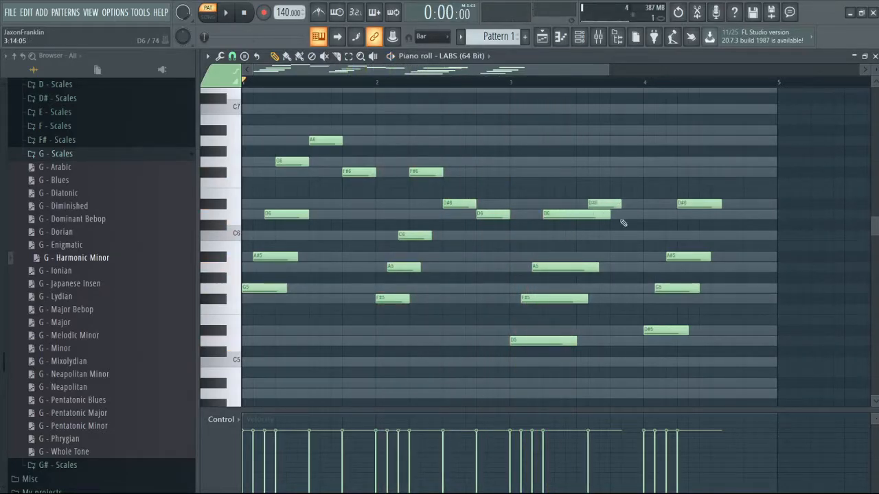
{"action": "left_click_drag", "start_coordinate": [598, 206], "coordinate": [575, 214]}
{"action": "left_click_drag", "start_coordinate": [597, 263], "coordinate": [552, 263]}
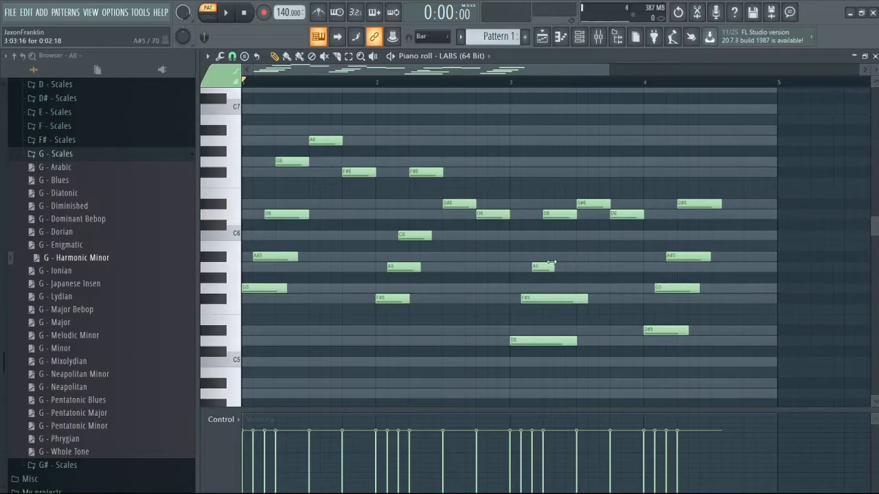
{"action": "left_click_drag", "start_coordinate": [585, 297], "coordinate": [541, 298]}
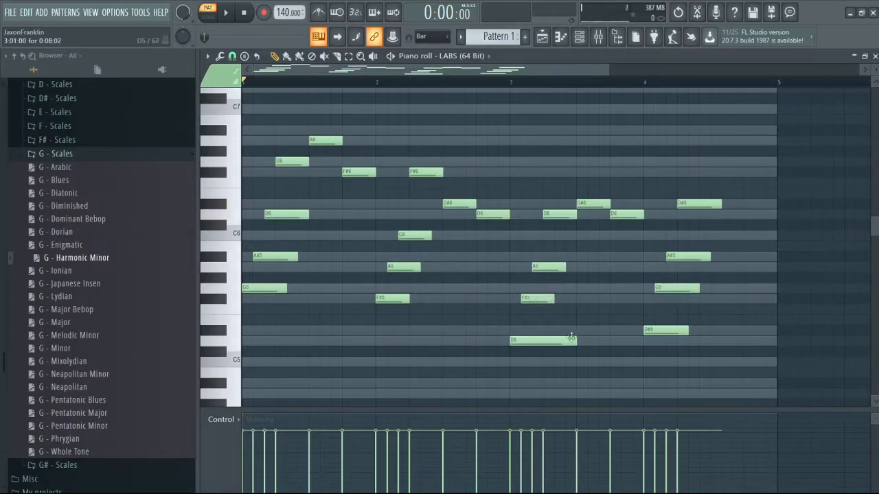
{"action": "left_click_drag", "start_coordinate": [575, 341], "coordinate": [541, 341]}
{"action": "key", "text": "space"}
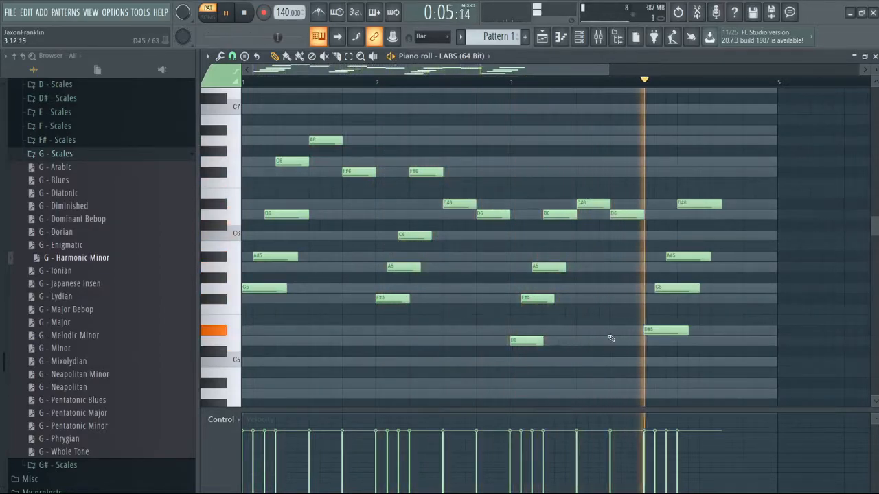
{"action": "key", "text": "space"}
- Lower the top note of the bar 4 arpeggio to D6 and play the pattern back
{"action": "left_click_drag", "start_coordinate": [698, 207], "coordinate": [677, 209]}
{"action": "key", "text": "space"}
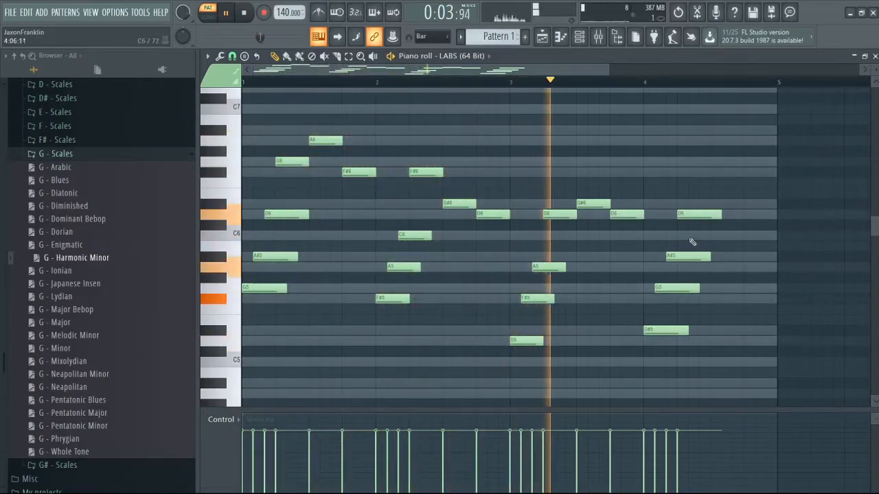
{"action": "key", "text": "space"}
- Add C6, A#5 and A5 after the bar 4 arpeggio, trim the last two to fit the bar, and play it back
{"action": "left_click", "coordinate": [725, 205]}
{"action": "left_click_drag", "start_coordinate": [725, 205], "coordinate": [715, 227]}
{"action": "left_click", "coordinate": [747, 257]}
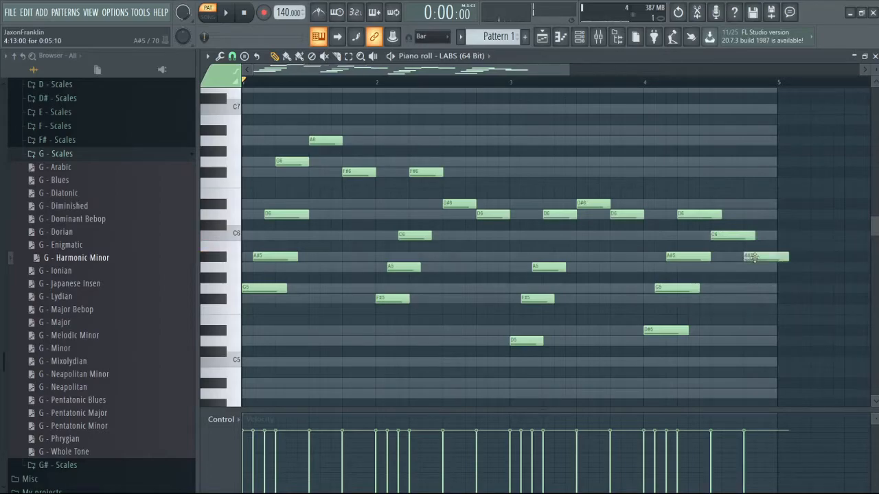
{"action": "left_click", "coordinate": [769, 267]}
{"action": "left_click_drag", "start_coordinate": [787, 257], "coordinate": [768, 256]}
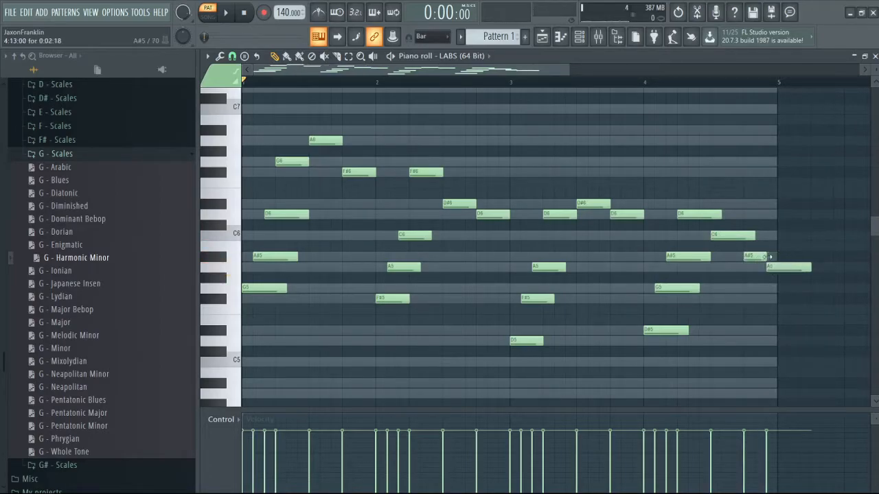
{"action": "key", "text": "space"}
{"action": "left_click_drag", "start_coordinate": [810, 267], "coordinate": [780, 268]}
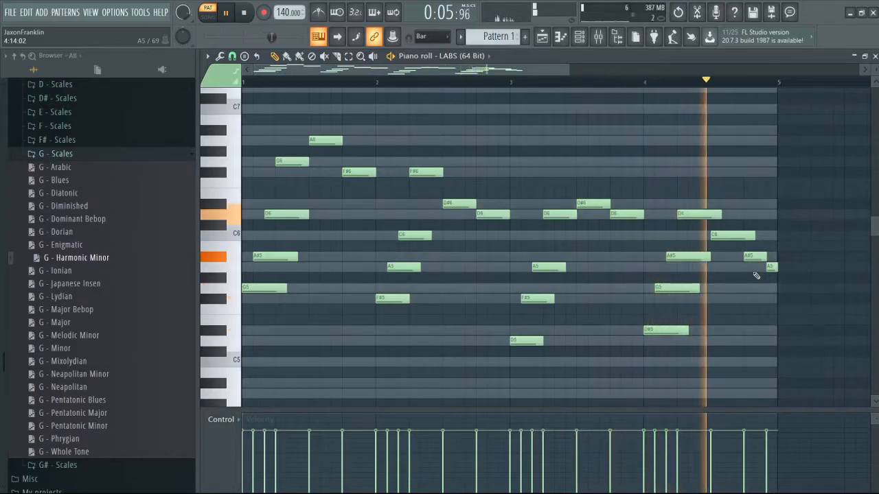
{"action": "key", "text": "space"}
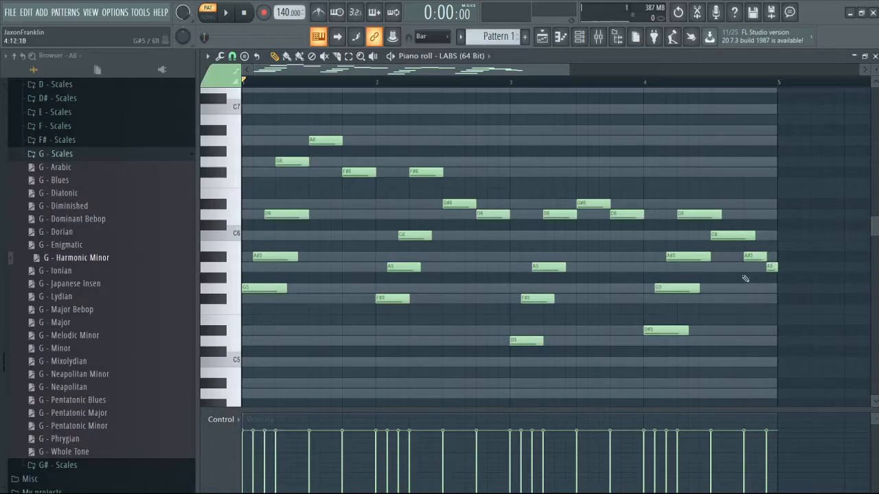
- Shorten the A#5 near the end of bar 4, start the final A5 slightly earlier, and play the pattern back
{"action": "left_click_drag", "start_coordinate": [774, 267], "coordinate": [771, 267]}
{"action": "left_click_drag", "start_coordinate": [760, 255], "coordinate": [763, 255]}
{"action": "left_click_drag", "start_coordinate": [771, 268], "coordinate": [768, 266]}
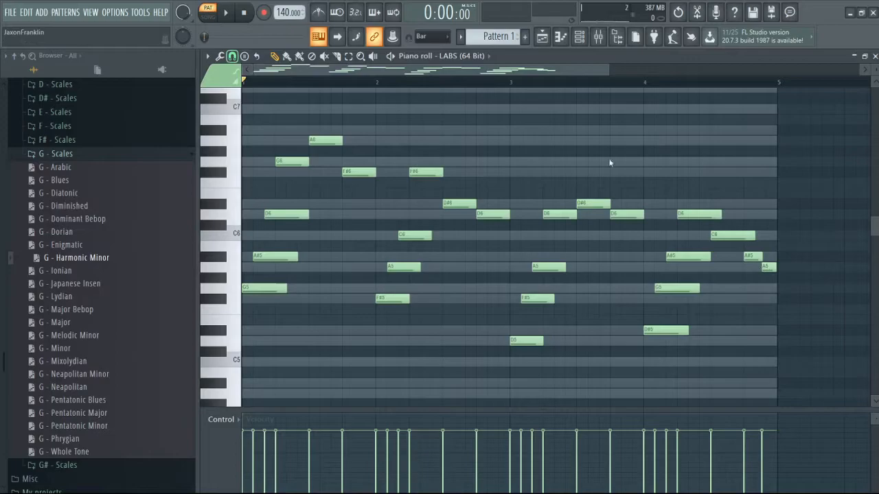
{"action": "key", "text": "space"}
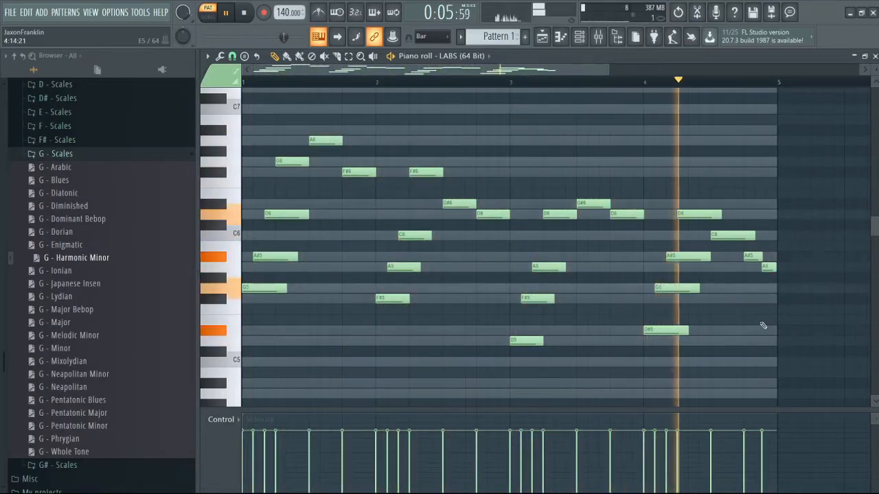
{"action": "key", "text": "space"}
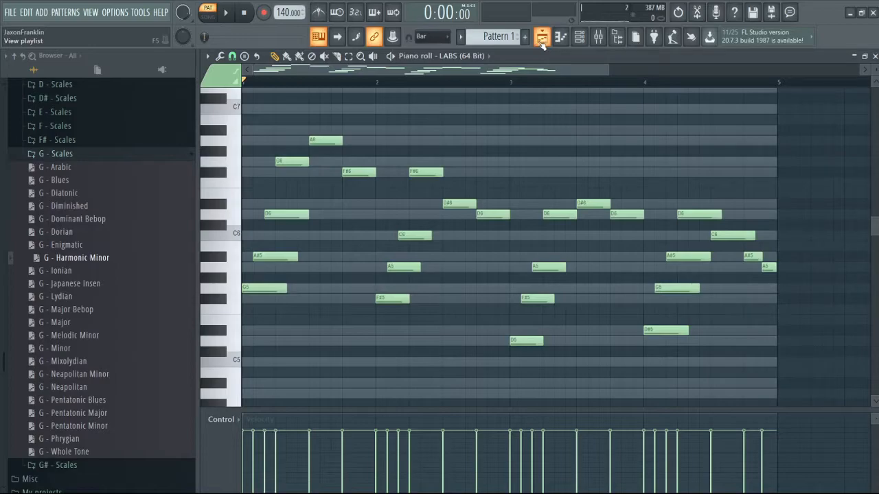
- Try layering a copy of the whole melody one octave lower, play it back, and delete the copy
{"action": "key", "text": "ctrl+a"}
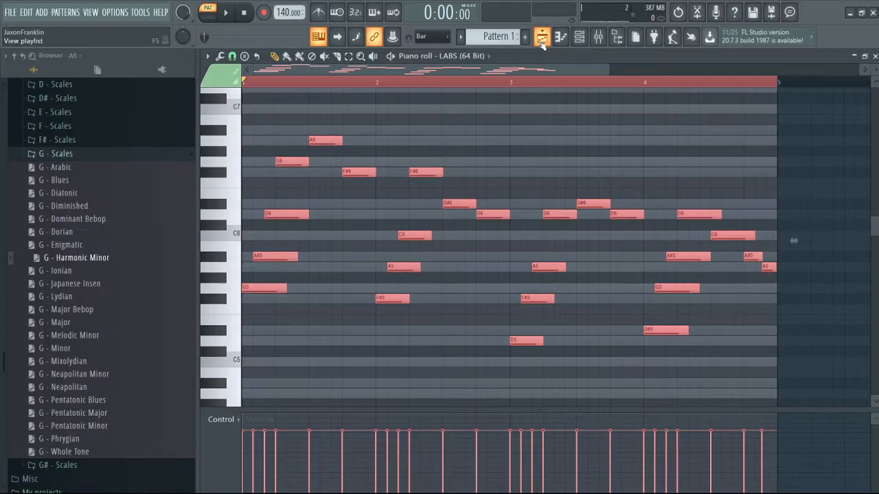
{"action": "key", "text": "ctrl+b"}
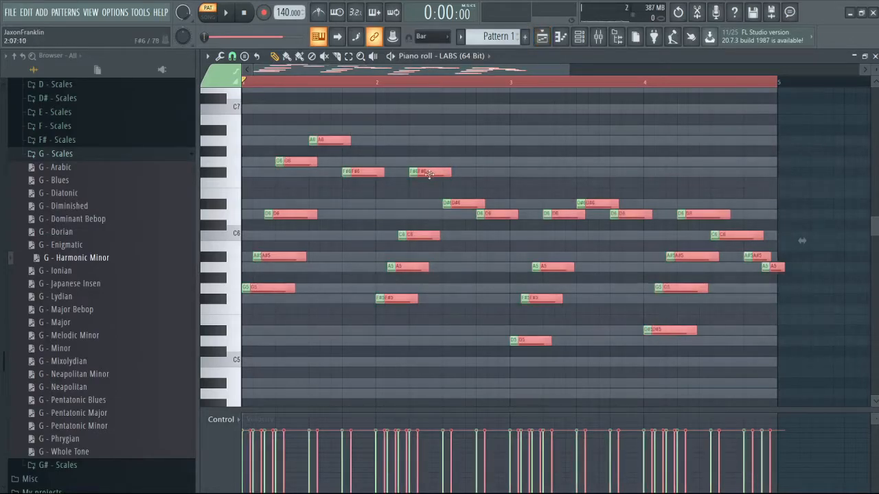
{"action": "key", "text": "ctrl+z"}
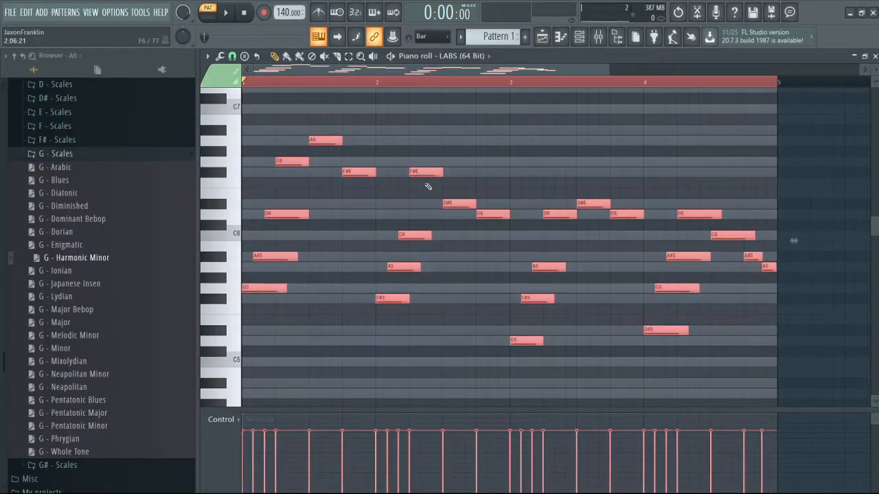
{"action": "key", "text": "ctrl+Down"}
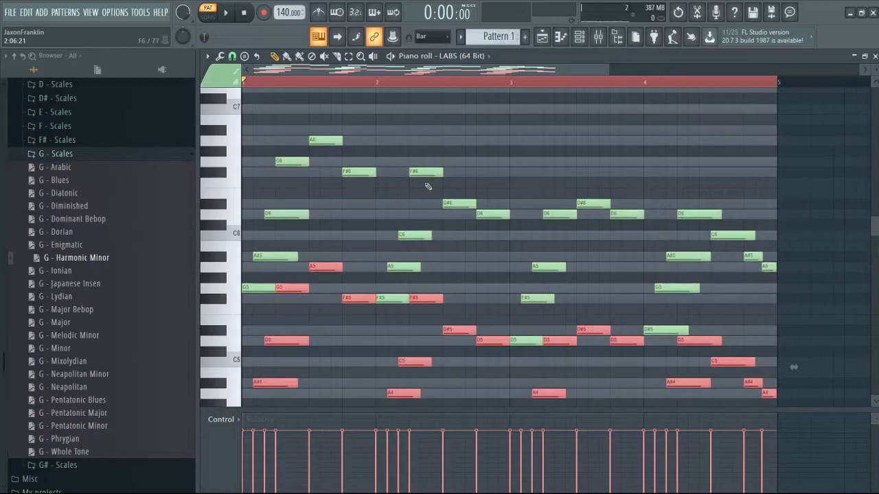
{"action": "key", "text": "space"}
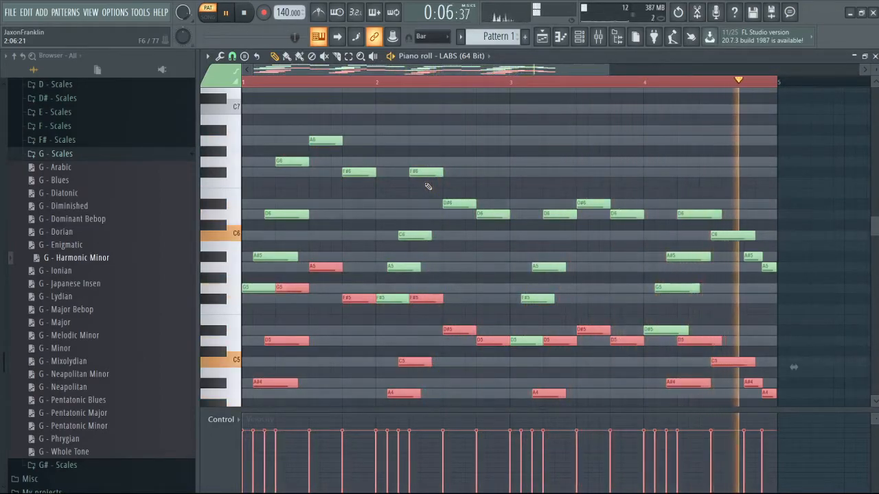
{"action": "key", "text": "space"}
{"action": "key", "text": "Delete"}
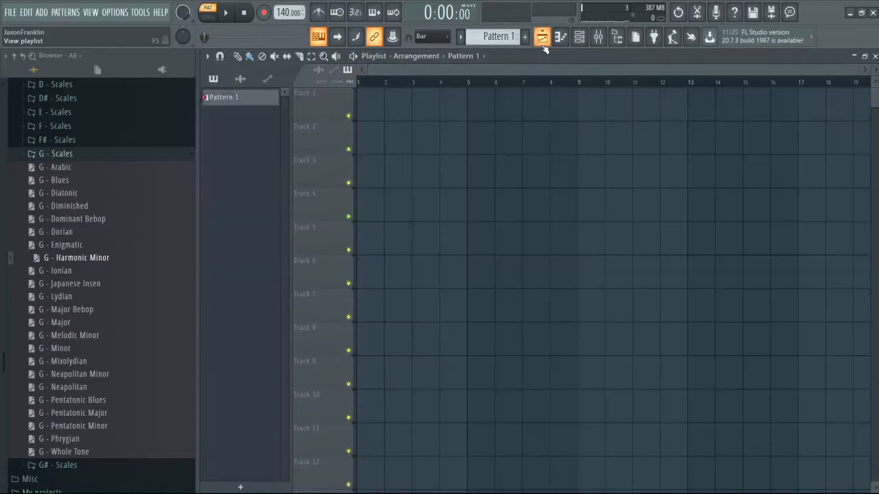
- Place Pattern 1 on Track 1 of the playlist, starting at bar 1
{"action": "left_click", "coordinate": [541, 37]}
{"action": "left_click", "coordinate": [261, 101]}
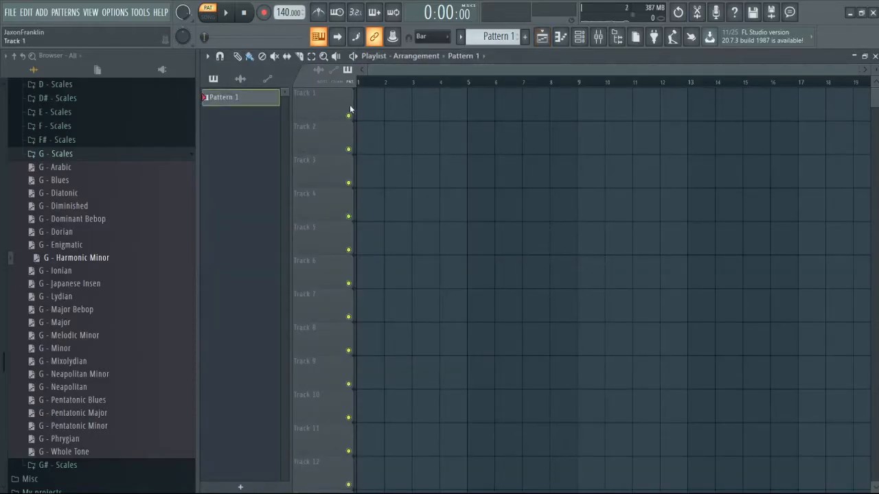
{"action": "left_click", "coordinate": [386, 113]}
{"action": "left_click_drag", "start_coordinate": [417, 112], "coordinate": [390, 113]}
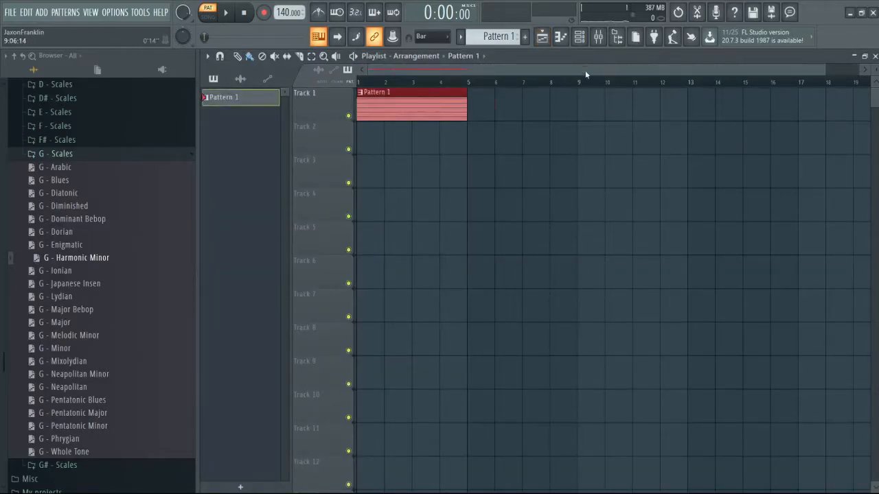
- Show the channel rack, widen it to reveal more steps, and hide the browser to free up playlist space
{"action": "left_click", "coordinate": [579, 38]}
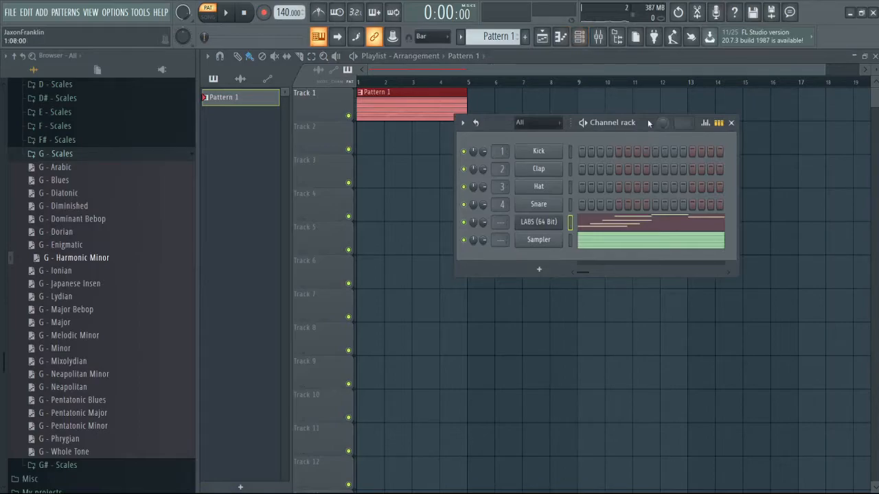
{"action": "left_click_drag", "start_coordinate": [649, 121], "coordinate": [575, 115]}
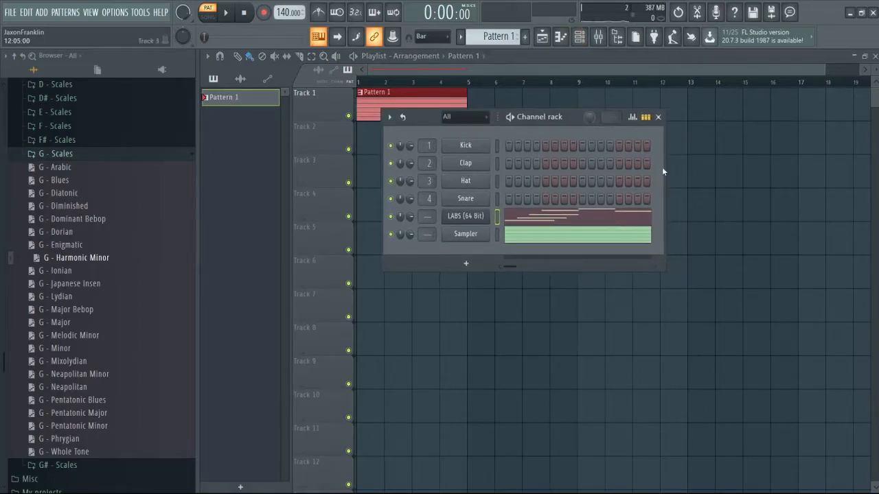
{"action": "left_click_drag", "start_coordinate": [665, 167], "coordinate": [783, 167]}
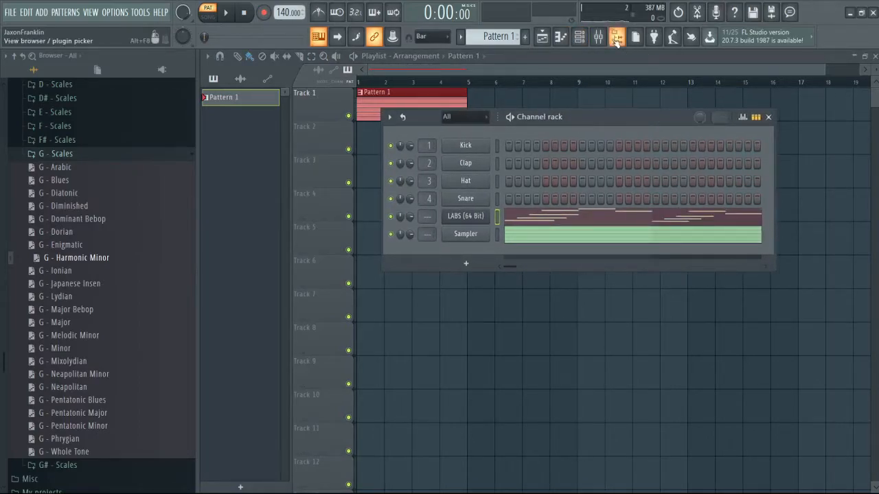
{"action": "left_click", "coordinate": [616, 38]}
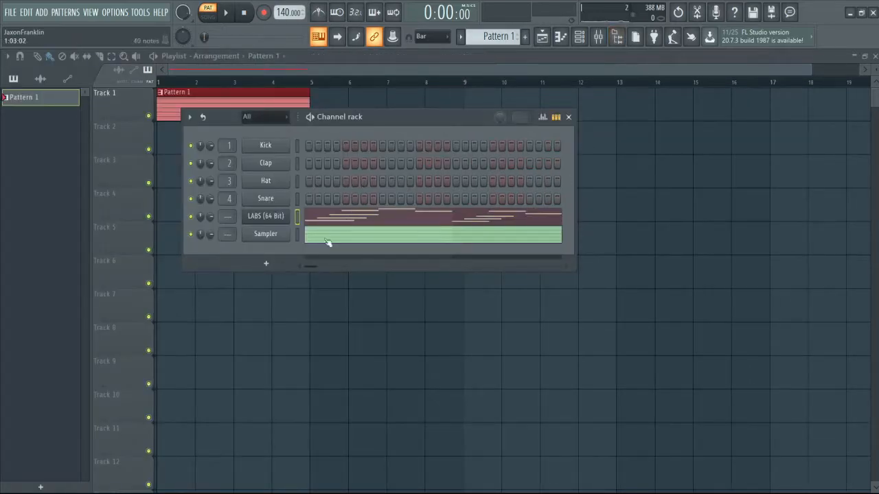
{"action": "left_click", "coordinate": [254, 236]}
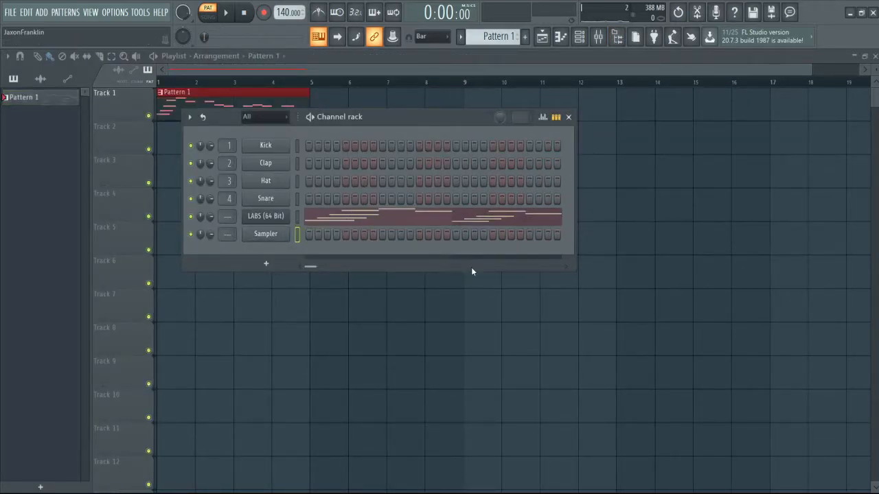
{"action": "left_click_drag", "start_coordinate": [383, 117], "coordinate": [333, 221]}
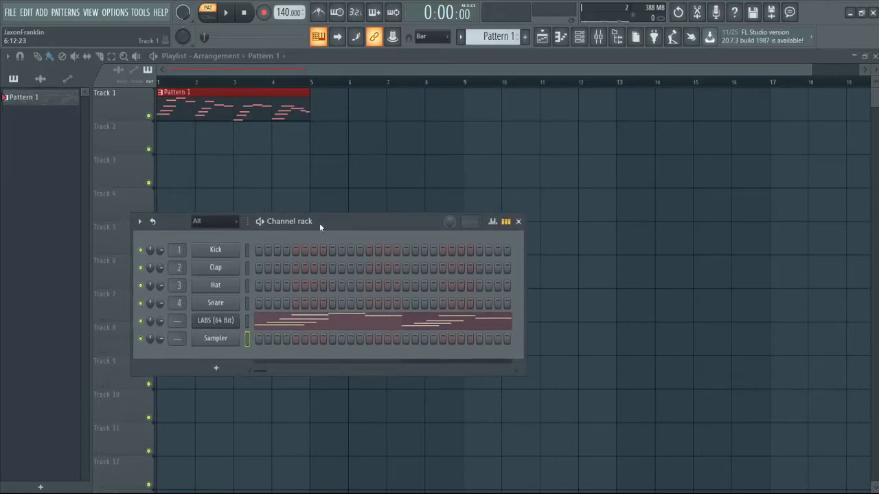
- Play back Pattern 1 and nudge the tempo to 140.010 BPM
{"action": "left_click", "coordinate": [225, 13]}
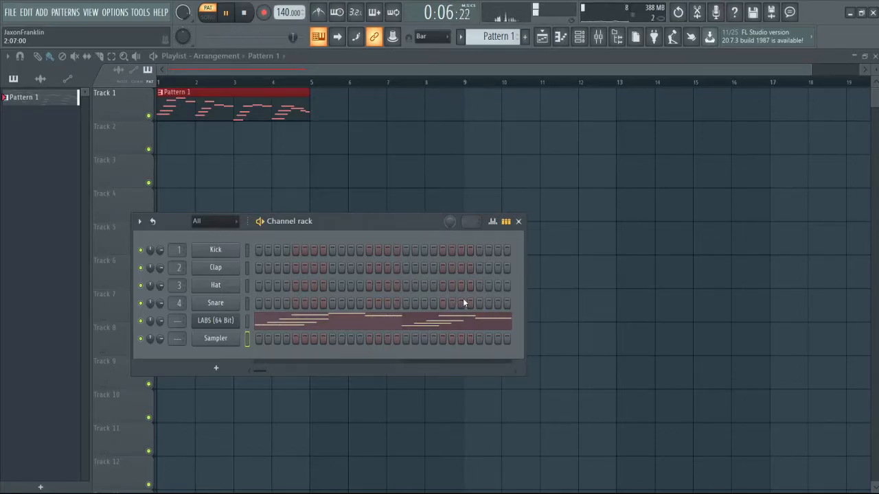
{"action": "key", "text": "space"}
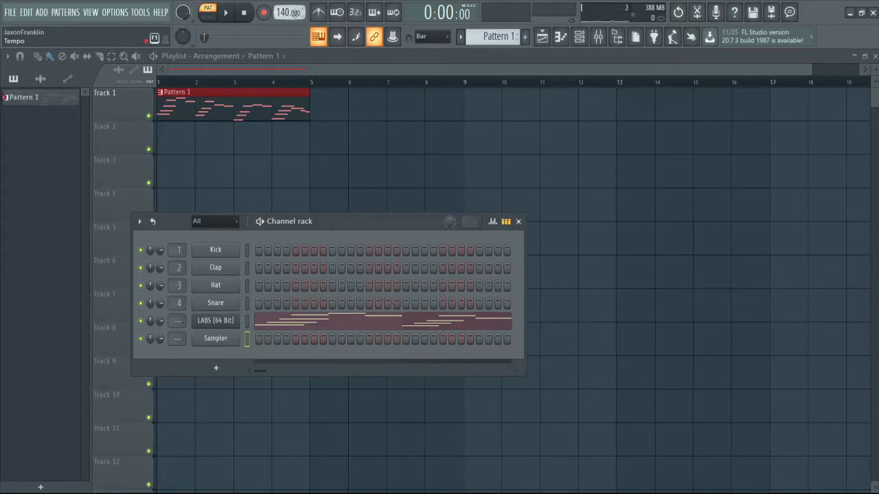
{"action": "scroll", "coordinate": [295, 12], "scroll_direction": "up", "scroll_amount": 1}
- Load the MURDA_HAT_CLOSED_TRAPHOUSE sample onto the Snare channel and fill every second step
{"action": "left_click_drag", "start_coordinate": [358, 235], "coordinate": [382, 163]}
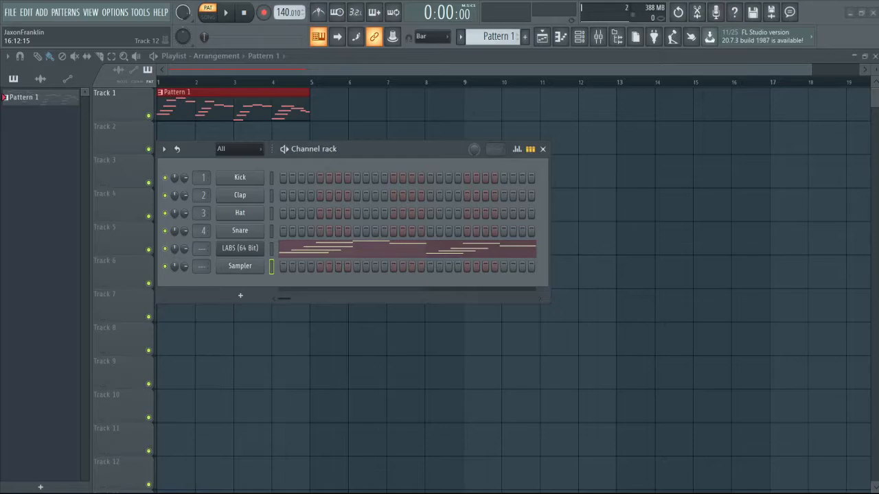
{"action": "left_click_drag", "start_coordinate": [760, 474], "coordinate": [242, 232]}
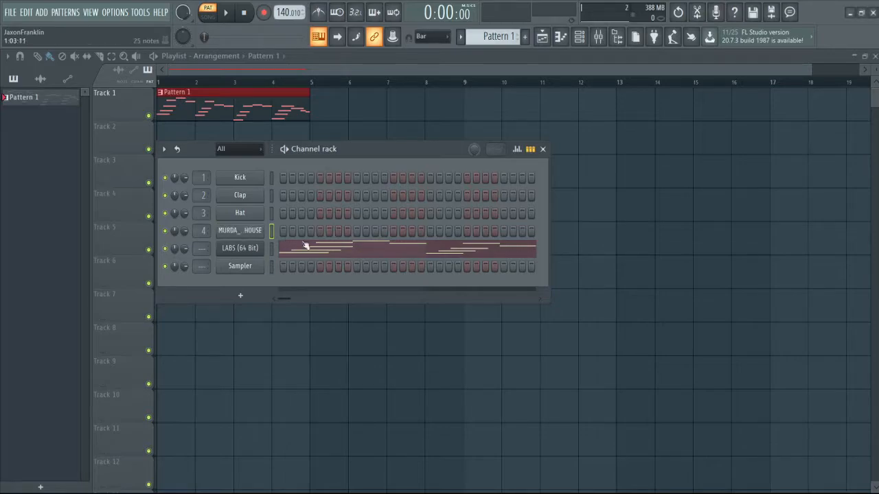
{"action": "left_click", "coordinate": [421, 265]}
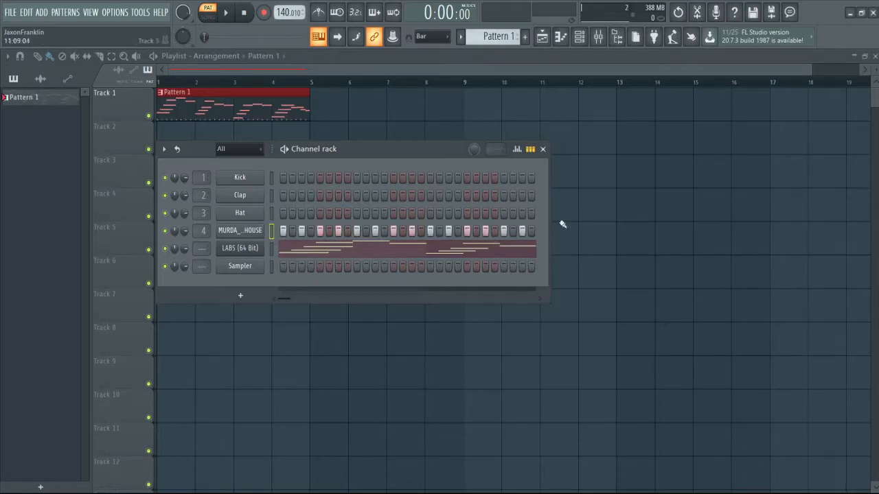
- Widen the channel rack to show all four bars of steps and play the pattern with the closed hats
{"action": "left_click_drag", "start_coordinate": [550, 205], "coordinate": [878, 205]}
{"action": "left_click_drag", "start_coordinate": [673, 151], "coordinate": [612, 157]}
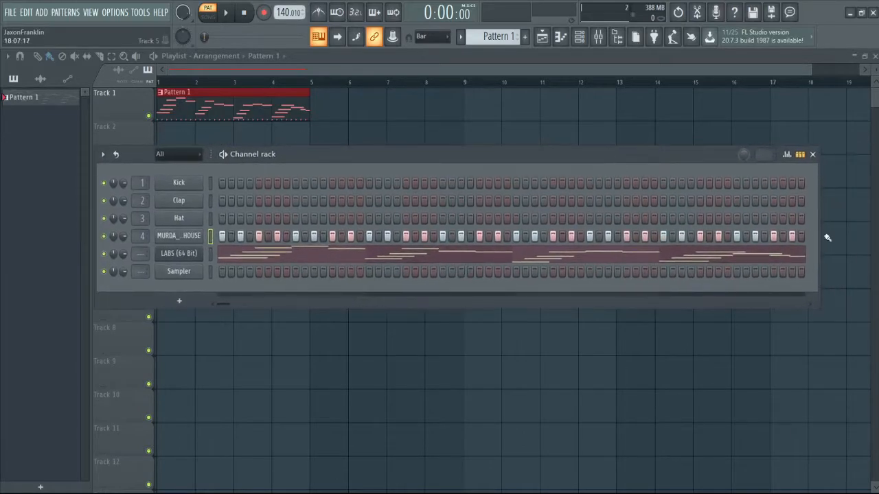
{"action": "key", "text": "space"}
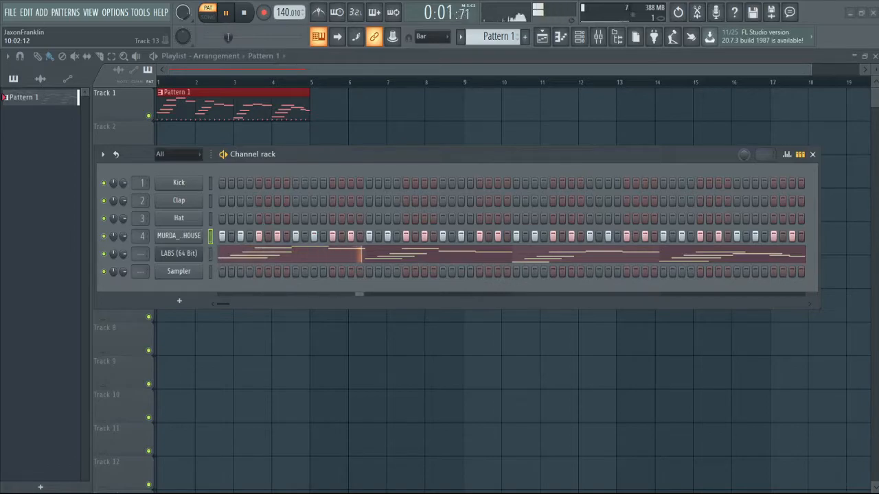
- Load a THELA sample onto the Hat channel and place a hit on beat 3 of each of the four bars
{"action": "left_click_drag", "start_coordinate": [507, 492], "coordinate": [180, 219]}
{"action": "key", "text": "space"}
{"action": "left_click", "coordinate": [297, 219]}
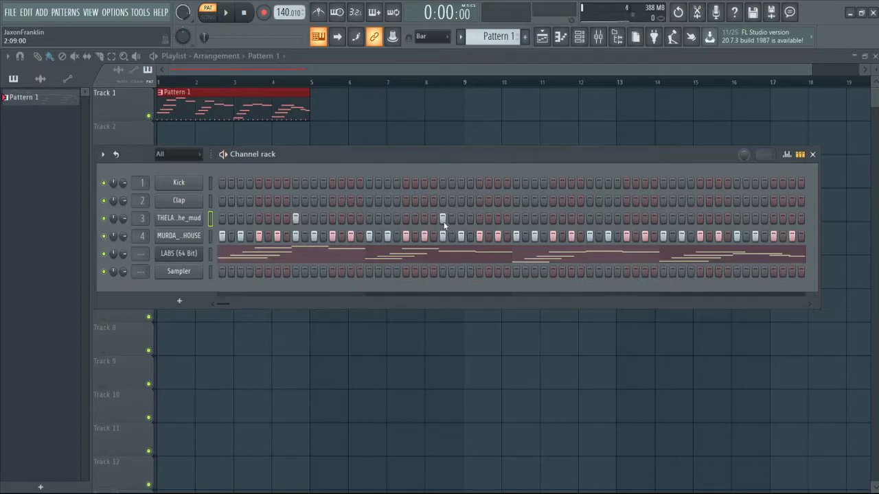
{"action": "left_click", "coordinate": [589, 220]}
- Play the pattern, swap channel 3's sample for the OMGRON one, and listen to it with the hats
{"action": "key", "text": "space"}
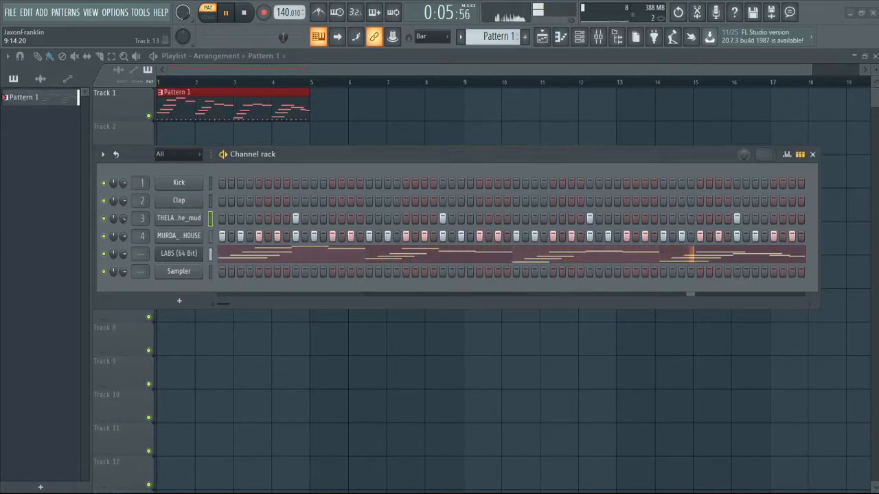
{"action": "scroll", "coordinate": [199, 223], "scroll_direction": "up", "scroll_amount": 1}
{"action": "key", "text": "space"}
{"action": "key", "text": "space"}
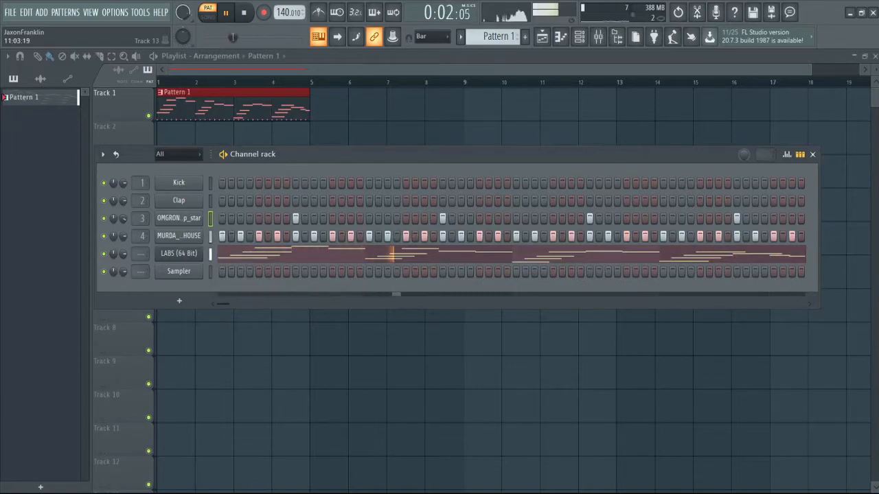
{"action": "key", "text": "space"}
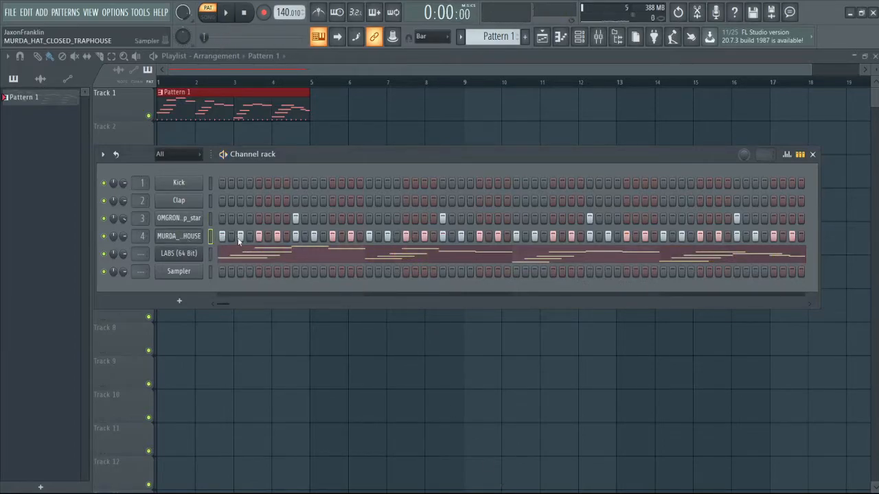
- Open the MURDA_HAT_CLOSED_TRAPHOUSE channel in the piano roll with Pattern 1 active
{"action": "key", "text": "F7"}
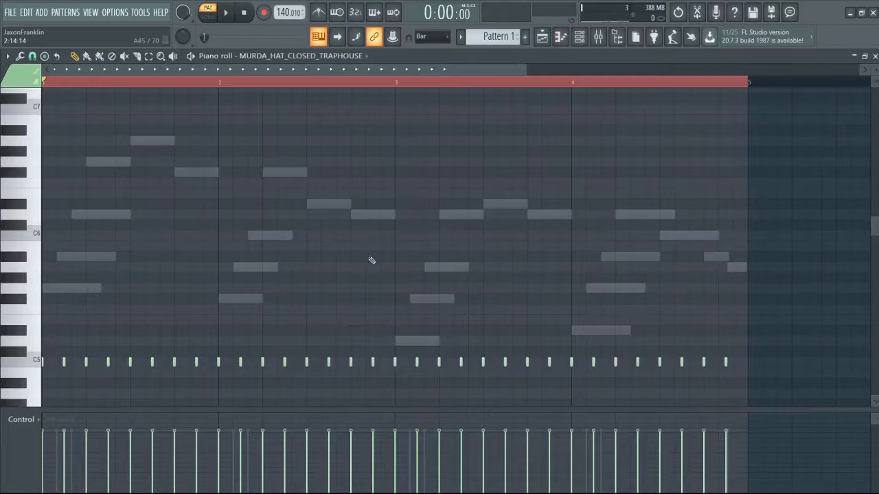
{"action": "key", "text": "F4"}
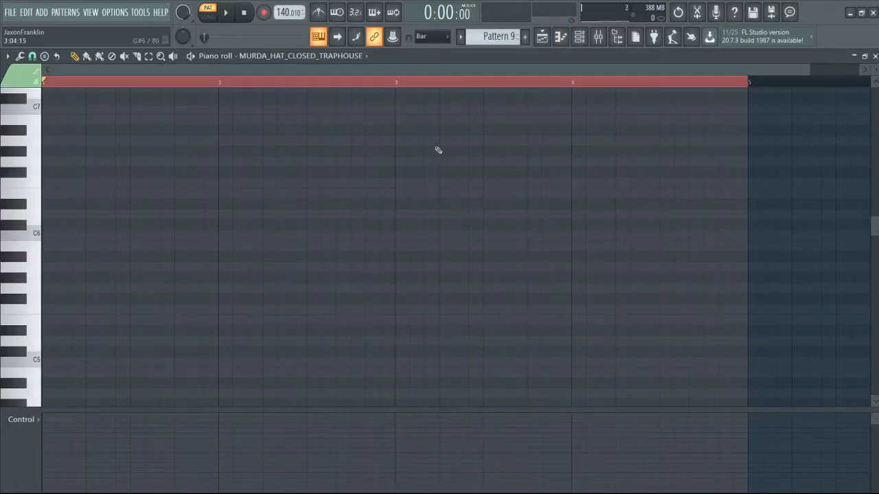
{"action": "scroll", "coordinate": [469, 42], "scroll_direction": "up", "scroll_amount": 1}
{"action": "scroll", "coordinate": [465, 45], "scroll_direction": "up", "scroll_amount": 7}
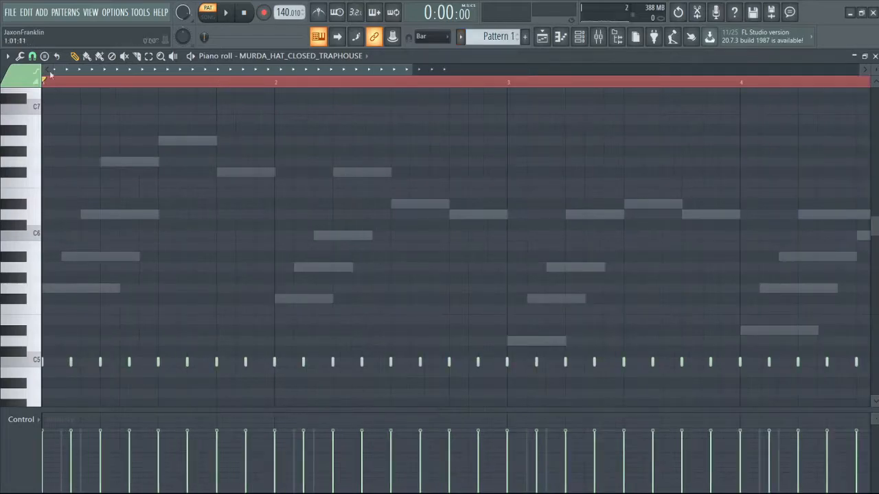
- Select all the closed hat's C5 notes and lengthen them until each one reaches the start of the following note
{"action": "left_click", "coordinate": [31, 56]}
{"action": "scroll", "coordinate": [47, 107], "scroll_direction": "up", "scroll_amount": 3}
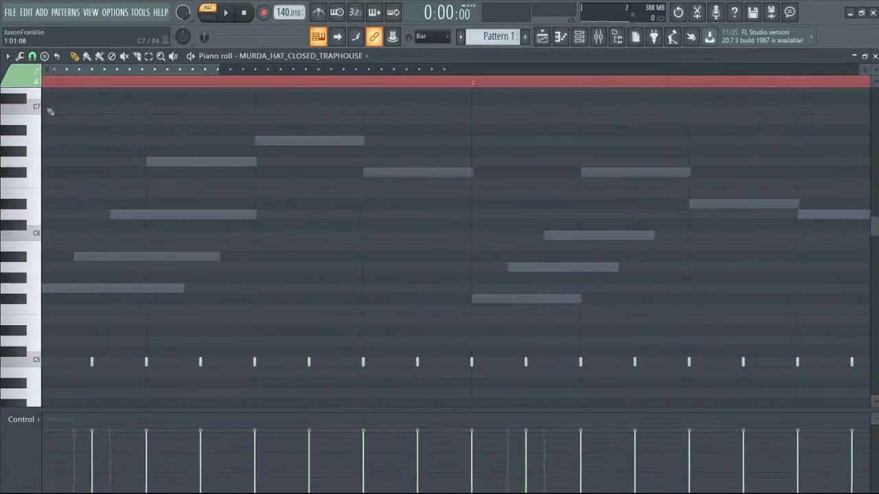
{"action": "scroll", "coordinate": [50, 111], "scroll_direction": "up", "scroll_amount": 1}
{"action": "left_click_drag", "start_coordinate": [148, 73], "coordinate": [44, 108]}
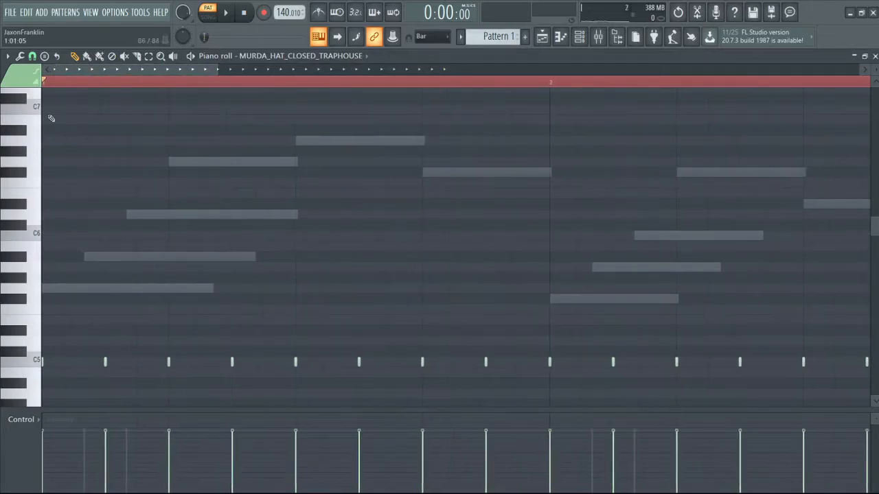
{"action": "key", "text": "ctrl+a"}
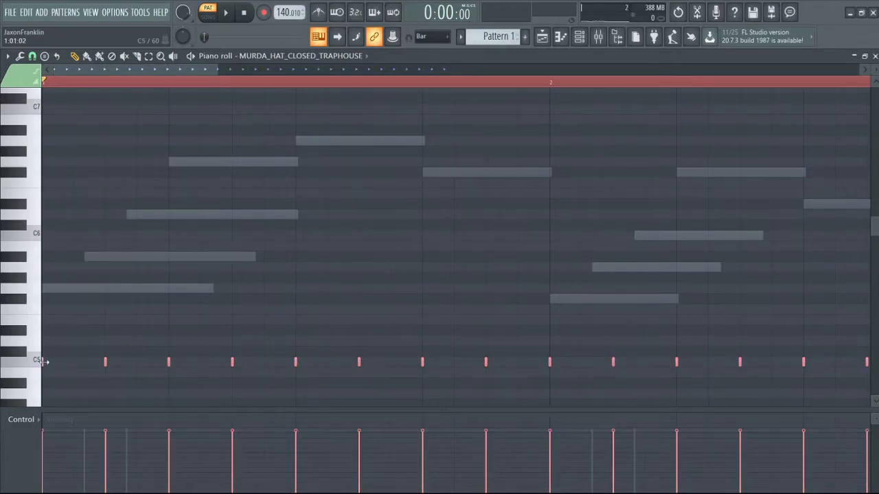
{"action": "left_click_drag", "start_coordinate": [43, 362], "coordinate": [108, 365]}
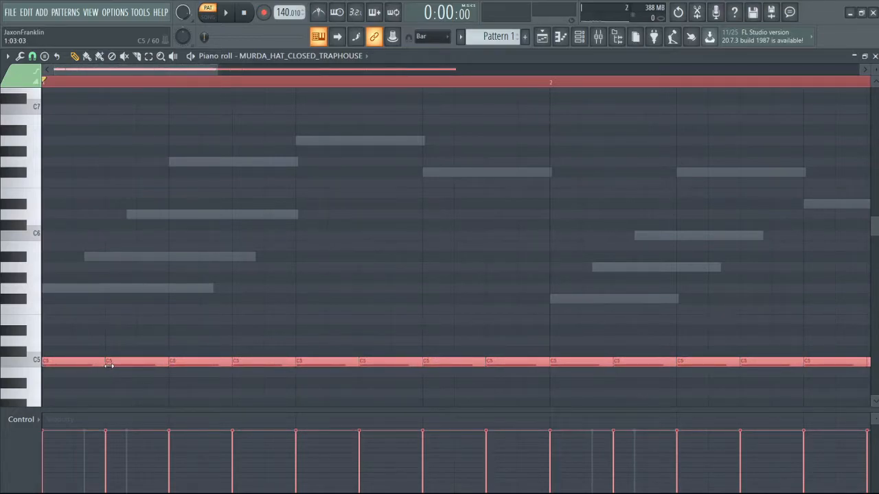
{"action": "left_click", "coordinate": [151, 255]}
{"action": "right_click", "coordinate": [152, 255]}
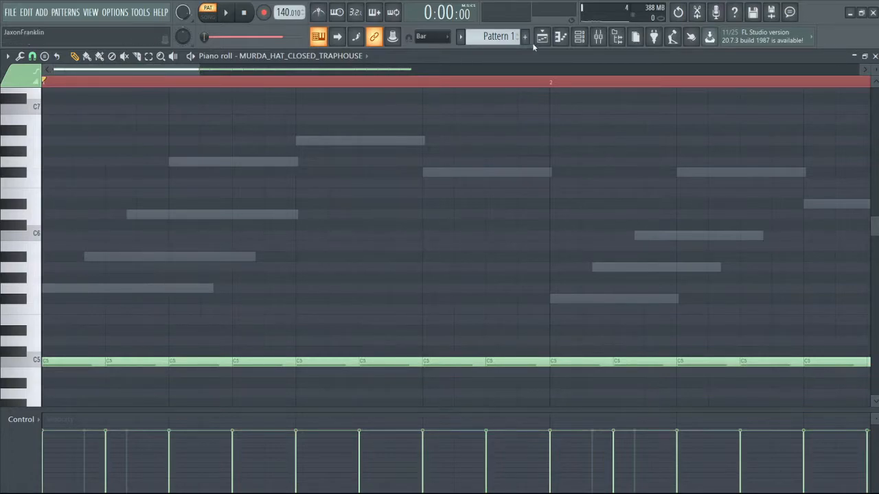
- Check the closed hat's row in the channel rack and play the pattern back from the piano roll
{"action": "left_click", "coordinate": [578, 39]}
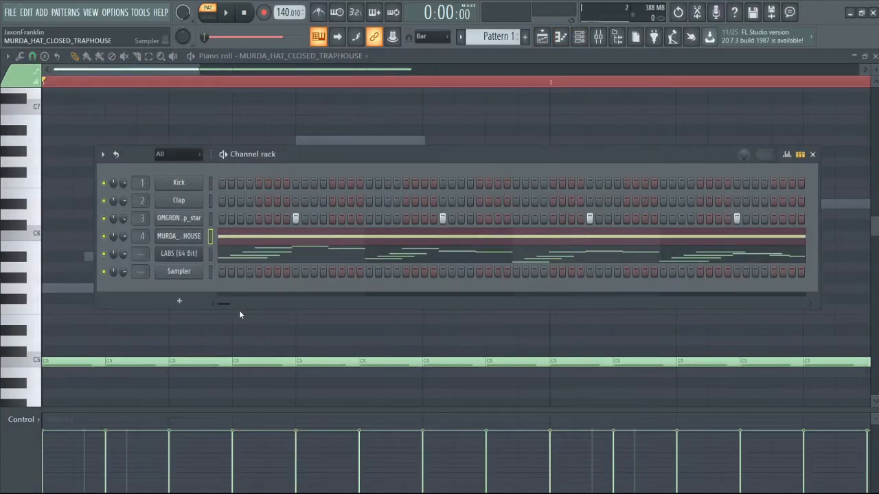
{"action": "key", "text": "F6"}
{"action": "left_click", "coordinate": [315, 194]}
{"action": "right_click", "coordinate": [315, 193]}
{"action": "scroll", "coordinate": [320, 205], "scroll_direction": "down", "scroll_amount": 6}
{"action": "key", "text": "space"}
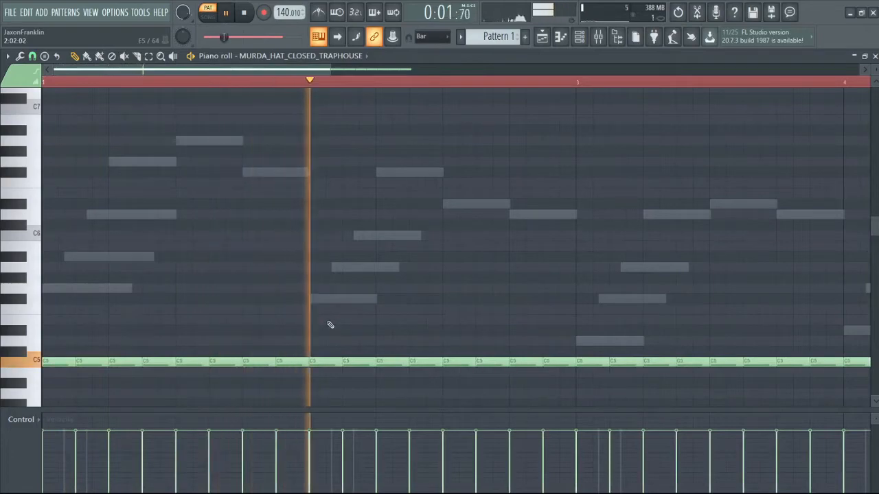
{"action": "key", "text": "space"}
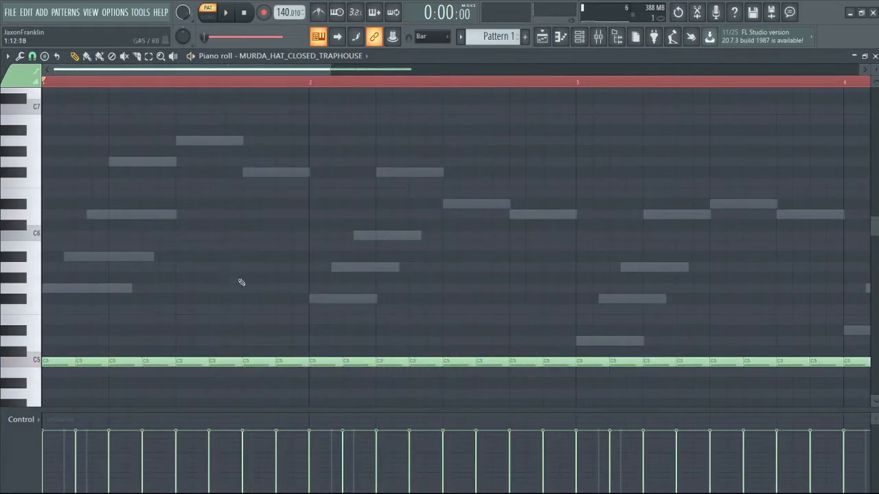
- Delete the closed hat note on beat 3 of all four bars and play the pattern back
{"action": "right_click", "coordinate": [198, 361]}
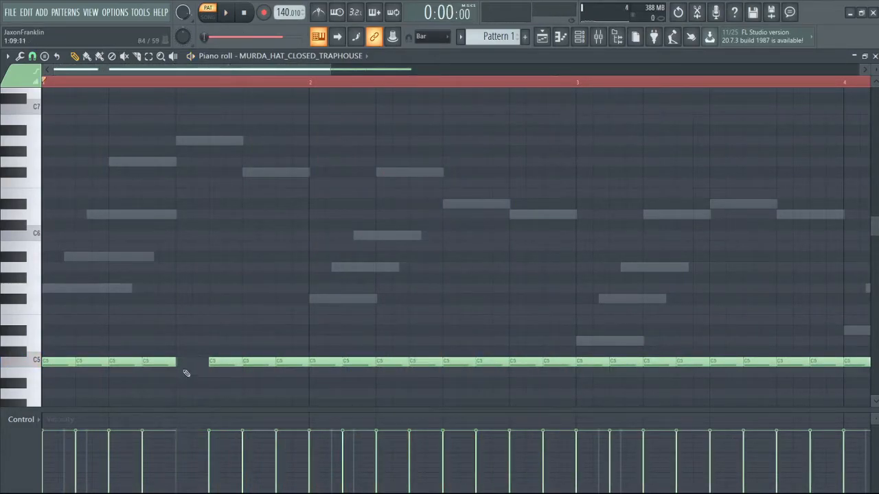
{"action": "right_click", "coordinate": [460, 361]}
{"action": "scroll", "coordinate": [661, 381], "scroll_direction": "down", "scroll_amount": 2}
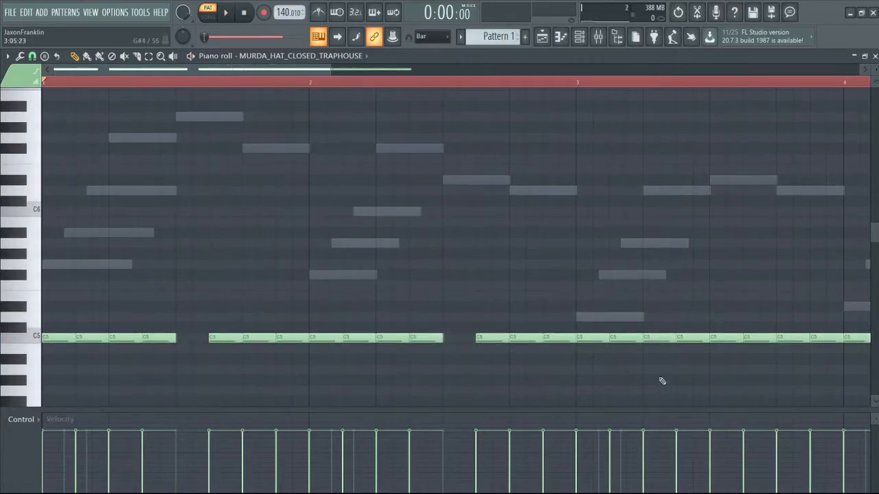
{"action": "right_click", "coordinate": [736, 335]}
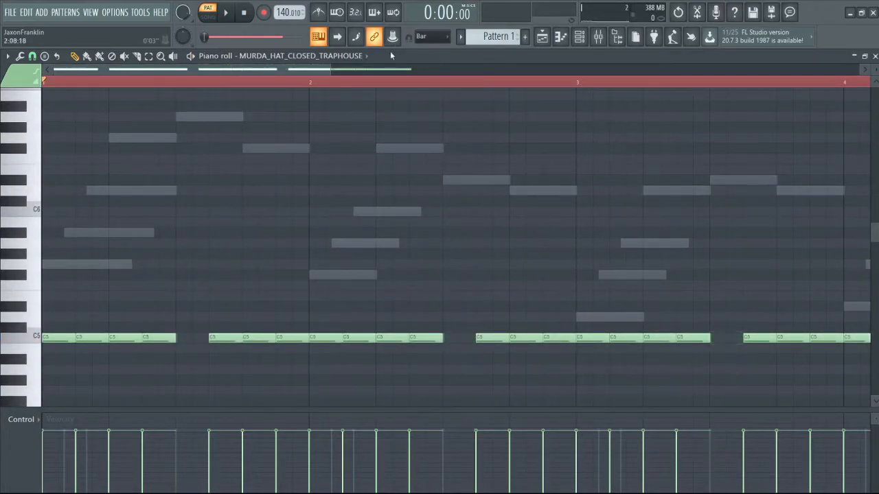
{"action": "left_click_drag", "start_coordinate": [327, 70], "coordinate": [354, 71]}
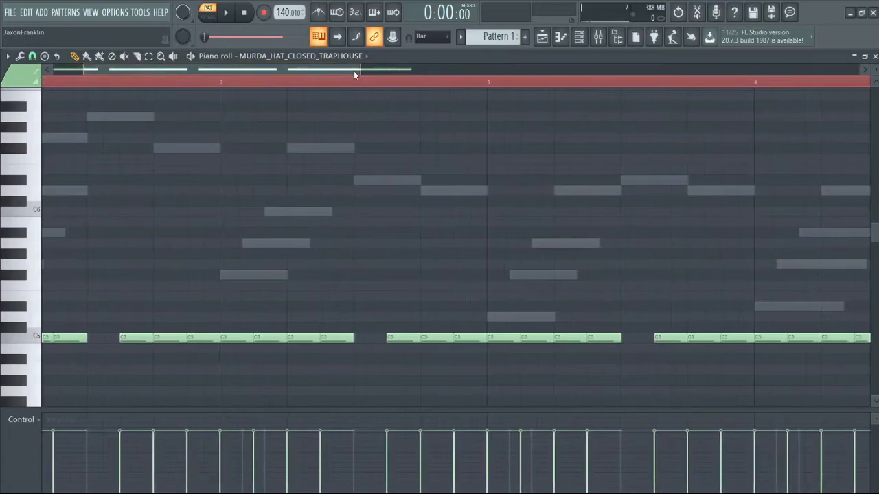
{"action": "left_click", "coordinate": [501, 105]}
{"action": "right_click", "coordinate": [515, 106]}
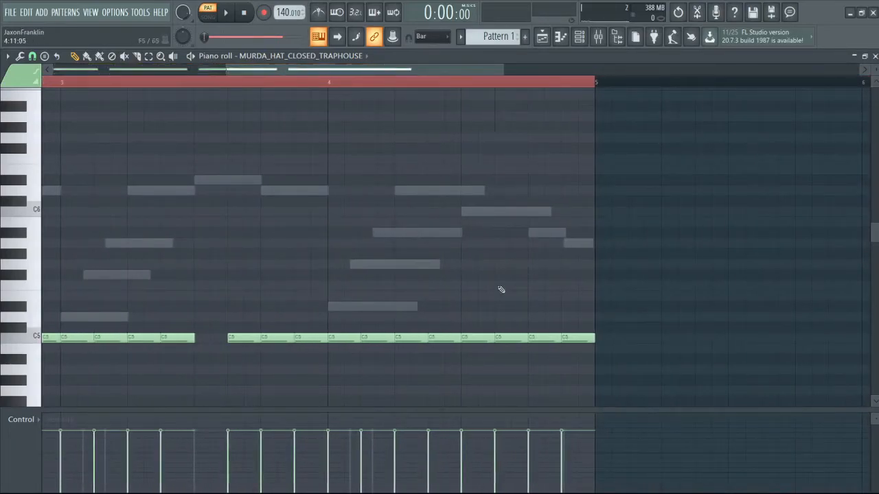
{"action": "right_click", "coordinate": [493, 337]}
{"action": "left_click_drag", "start_coordinate": [443, 70], "coordinate": [242, 62]}
{"action": "key", "text": "space"}
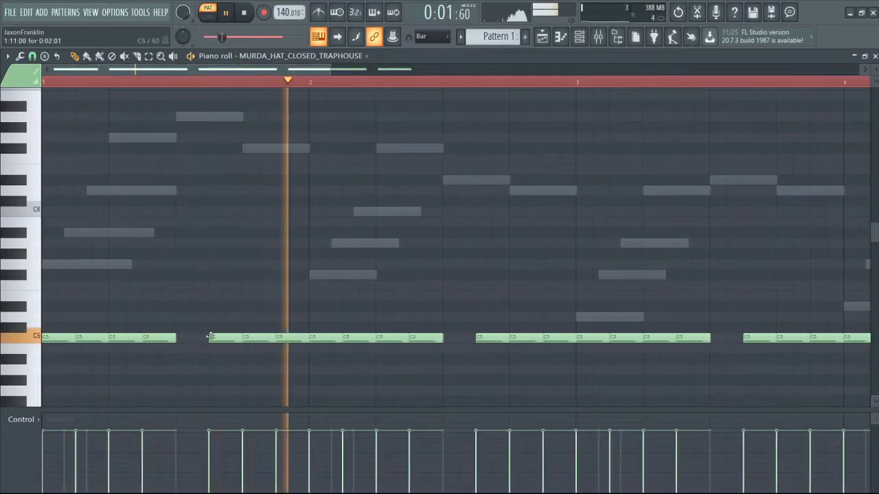
{"action": "key", "text": "space"}
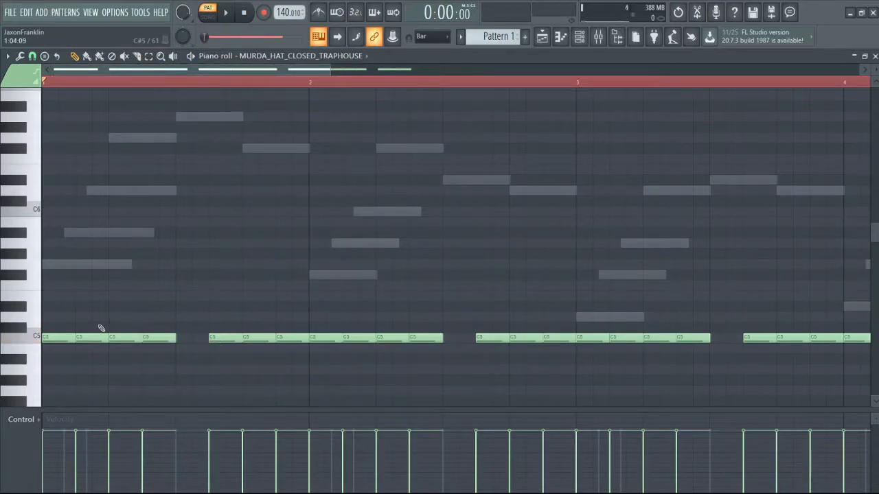
{"action": "left_click_drag", "start_coordinate": [123, 294], "coordinate": [117, 357]}
{"action": "key", "text": "ctrl+u"}
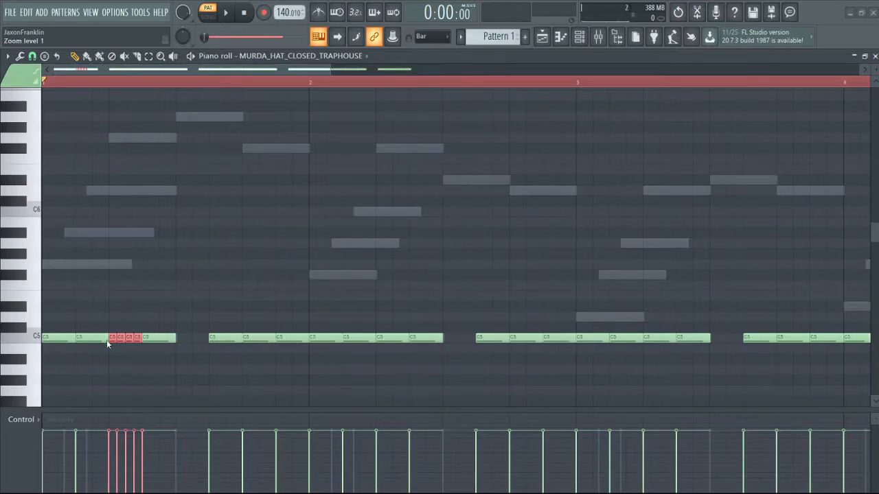
{"action": "key", "text": "ctrl+z"}
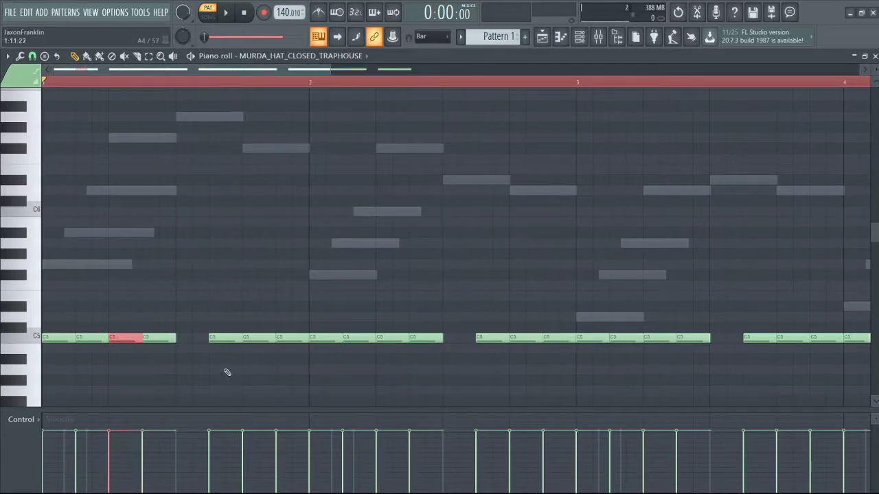
- Select the closed hat note on beat 2 of bar 1 and chop it into four equal short notes
{"action": "left_click", "coordinate": [147, 380]}
{"action": "right_click", "coordinate": [149, 381]}
{"action": "left_click", "coordinate": [124, 338]}
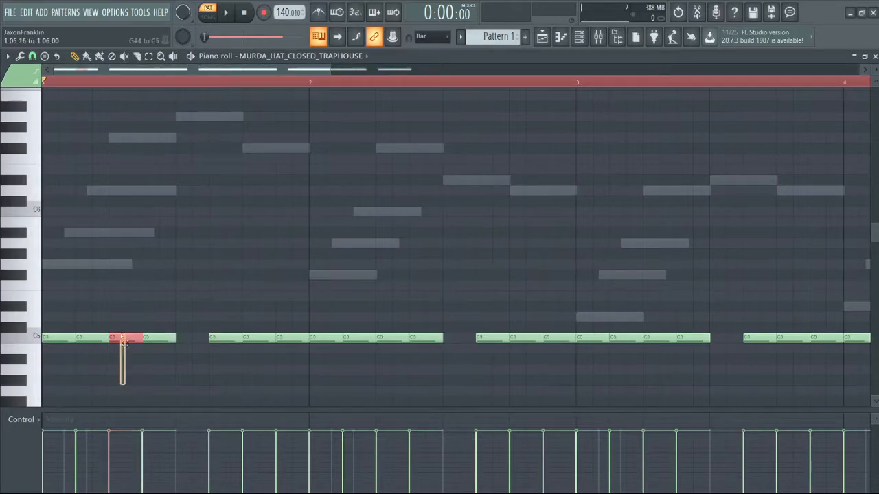
{"action": "key", "text": "ctrl+u"}
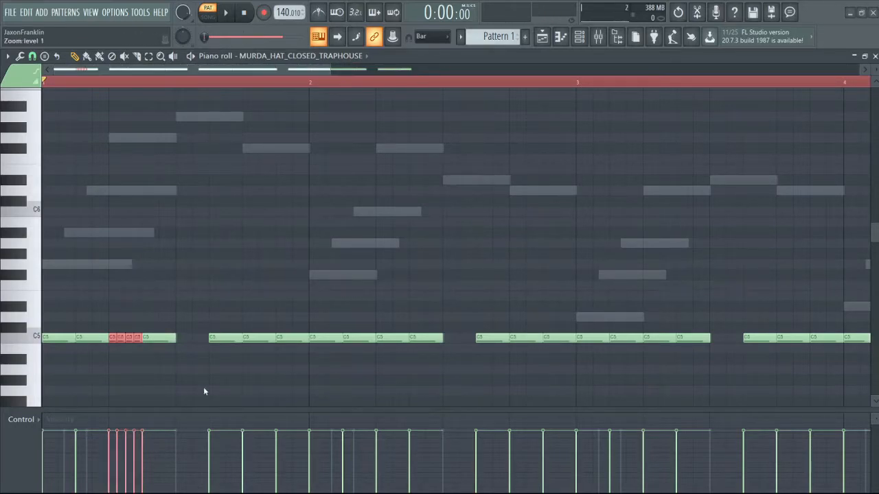
- Try chopping the beat 2 hat roll in bar 1 into eight shorter notes and compare the two rolls by playing them back
{"action": "key", "text": "ctrl+u"}
{"action": "key", "text": "ctrl+alt+z"}
{"action": "key", "text": "ctrl+alt+z"}
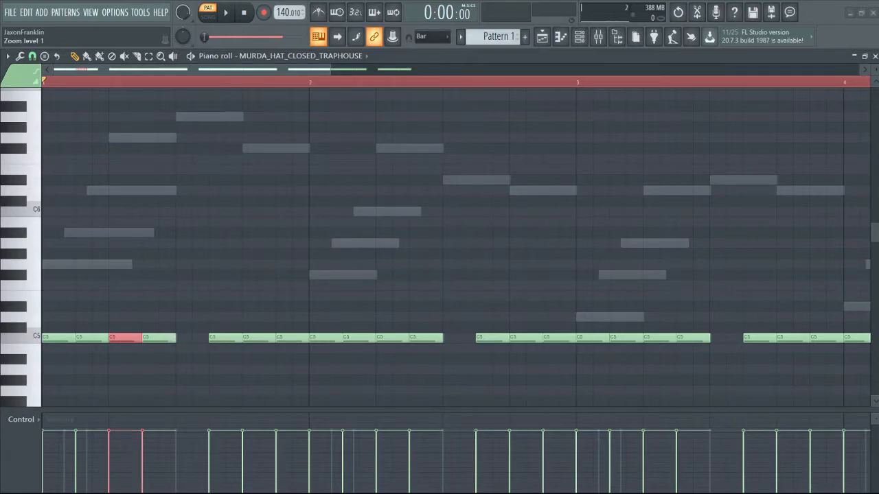
{"action": "key", "text": "ctrl+shift+z"}
{"action": "key", "text": "ctrl+shift+z"}
{"action": "key", "text": "space"}
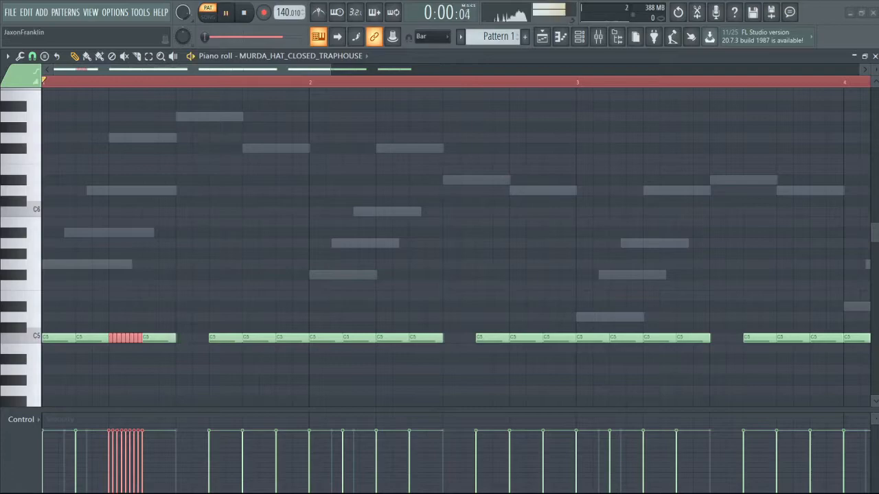
{"action": "key", "text": "space"}
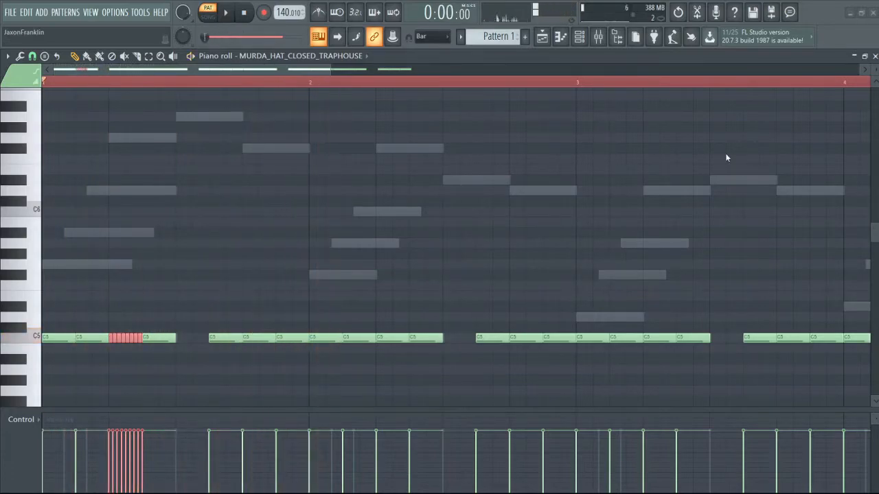
{"action": "key", "text": "space"}
{"action": "key", "text": "space"}
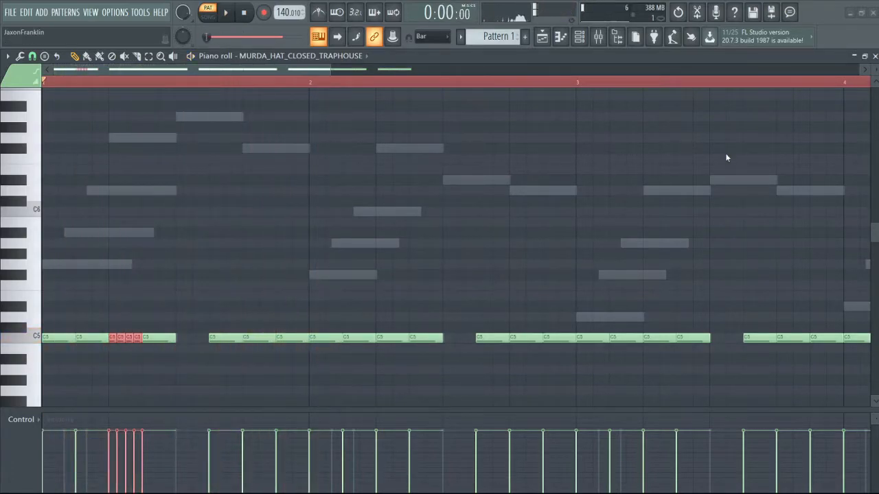
- Select the last eighth-note hat of bar 1, chop it into eight equal notes and play the pattern back
{"action": "left_click_drag", "start_coordinate": [290, 302], "coordinate": [320, 395]}
{"action": "left_click_drag", "start_coordinate": [272, 284], "coordinate": [305, 356]}
{"action": "left_click", "coordinate": [291, 318], "text": "ctrl"}
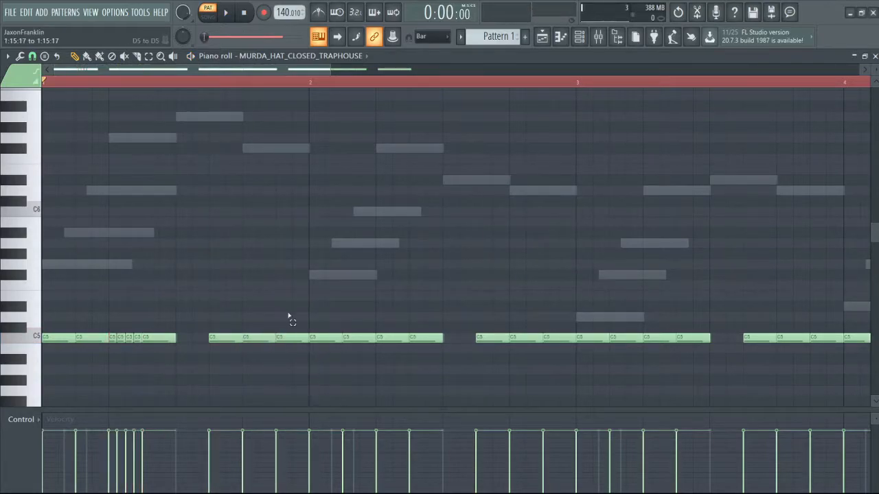
{"action": "left_click_drag", "start_coordinate": [294, 303], "coordinate": [306, 411]}
{"action": "key", "text": "ctrl+u"}
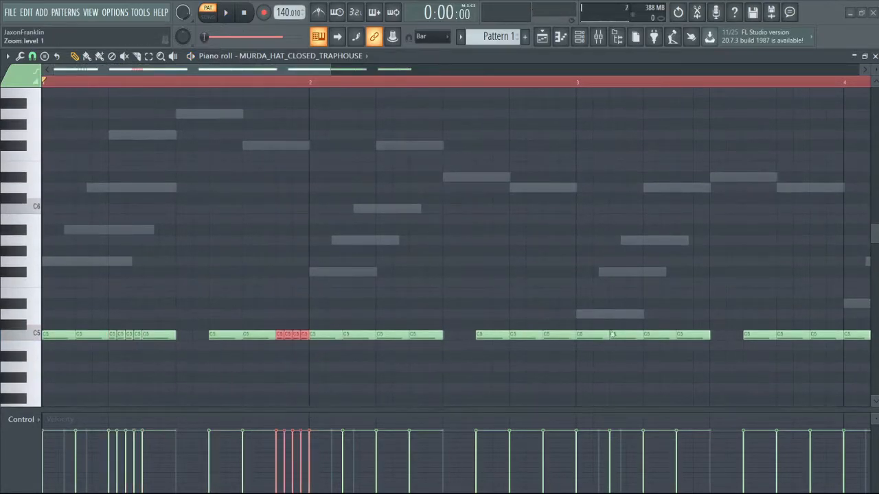
{"action": "key", "text": "ctrl+u"}
{"action": "key", "text": "space"}
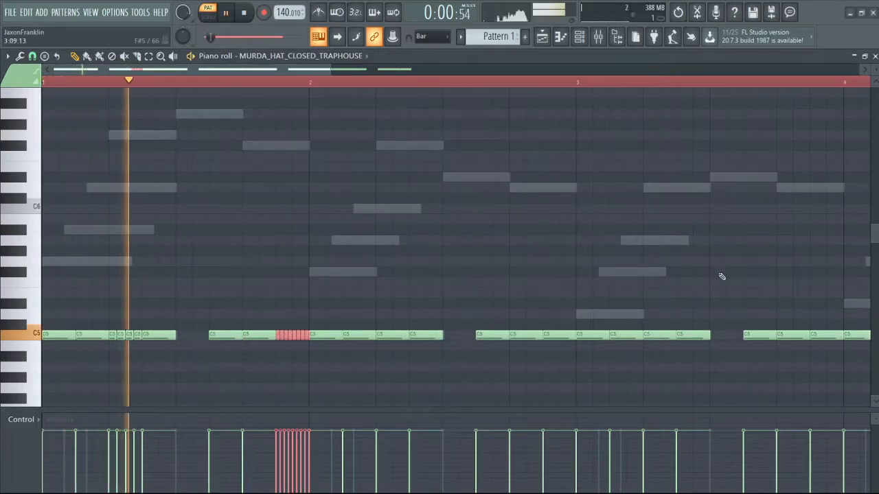
{"action": "key", "text": "space"}
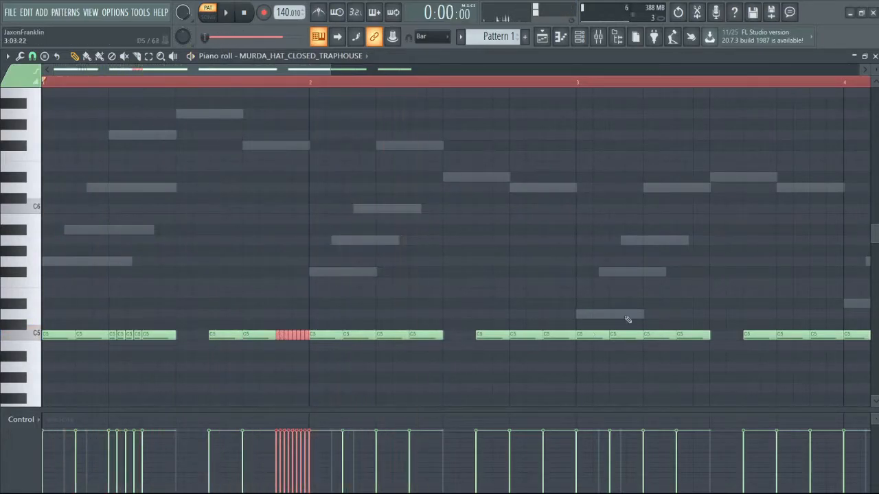
- Move the eight-note hat roll at the end of bar 1 down to G4 and play the pattern back
{"action": "left_click_drag", "start_coordinate": [293, 335], "coordinate": [293, 388]}
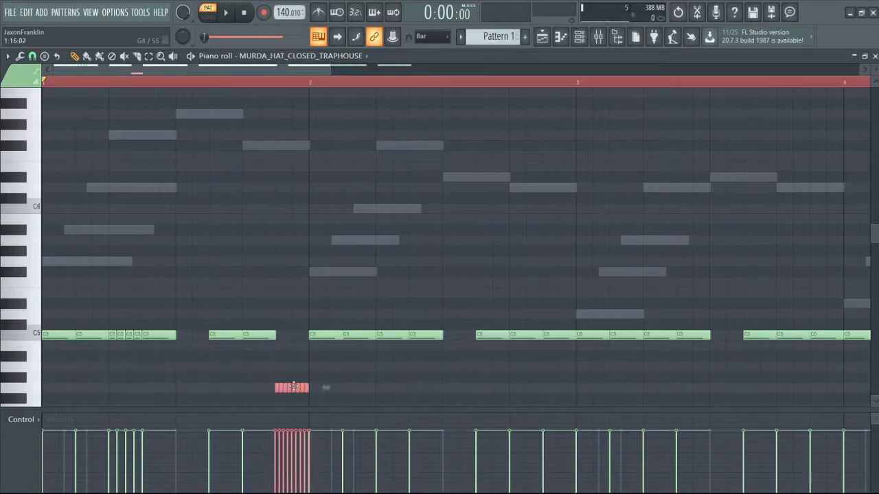
{"action": "key", "text": "space"}
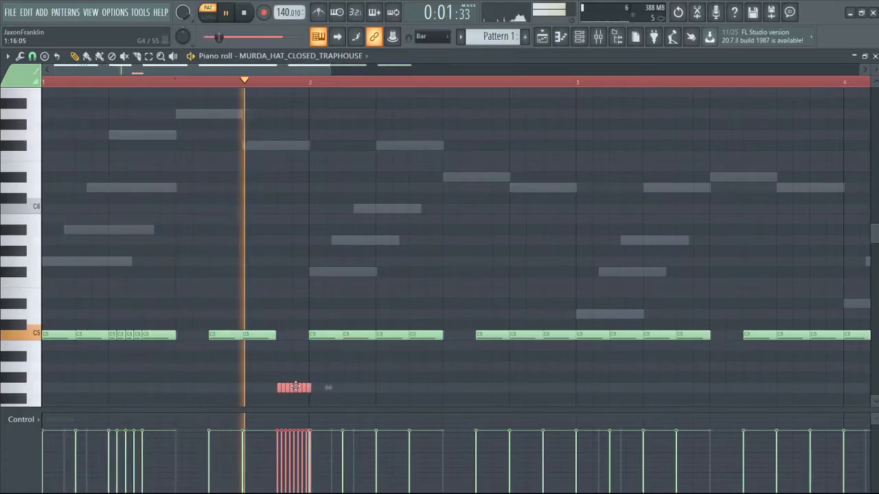
{"action": "key", "text": "space"}
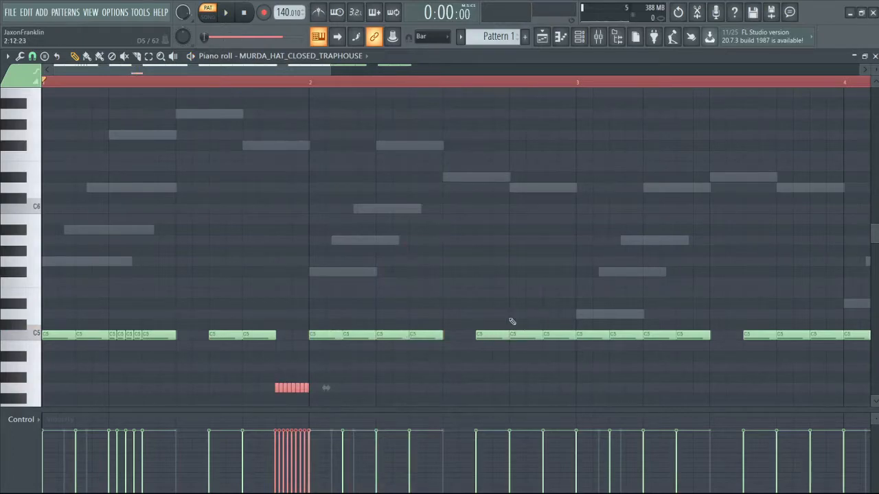
- Delete the closed hat notes on beat 2 and on the last eighth of bar 2, and play the pattern back
{"action": "left_click", "coordinate": [394, 298]}
{"action": "right_click", "coordinate": [397, 335]}
{"action": "right_click", "coordinate": [561, 335]}
{"action": "key", "text": "space"}
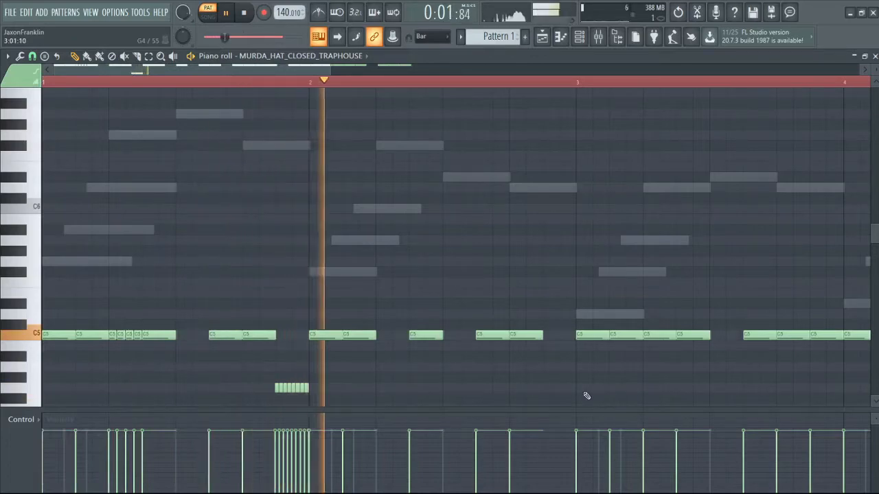
{"action": "key", "text": "space"}
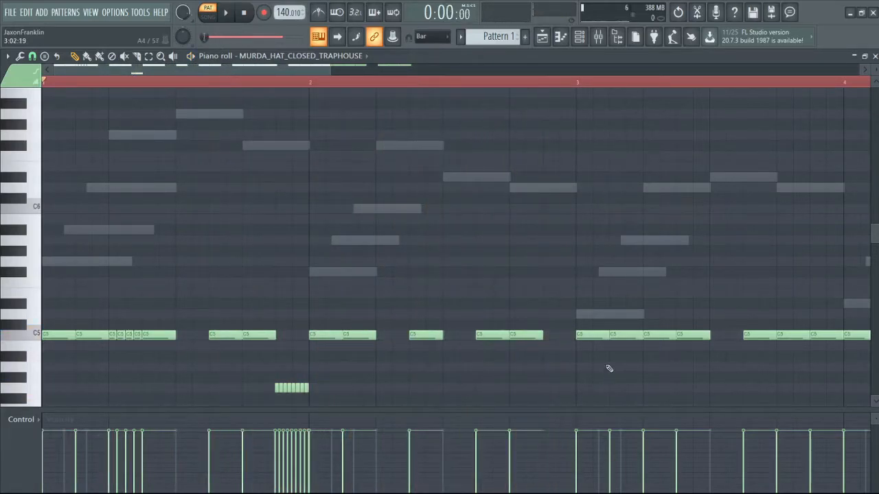
- Chop the closed hat note on beat 4 of bar 2 into four equal notes and play the pattern back
{"action": "left_click_drag", "start_coordinate": [522, 311], "coordinate": [528, 360]}
{"action": "key", "text": "alt+u"}
{"action": "key", "text": "space"}
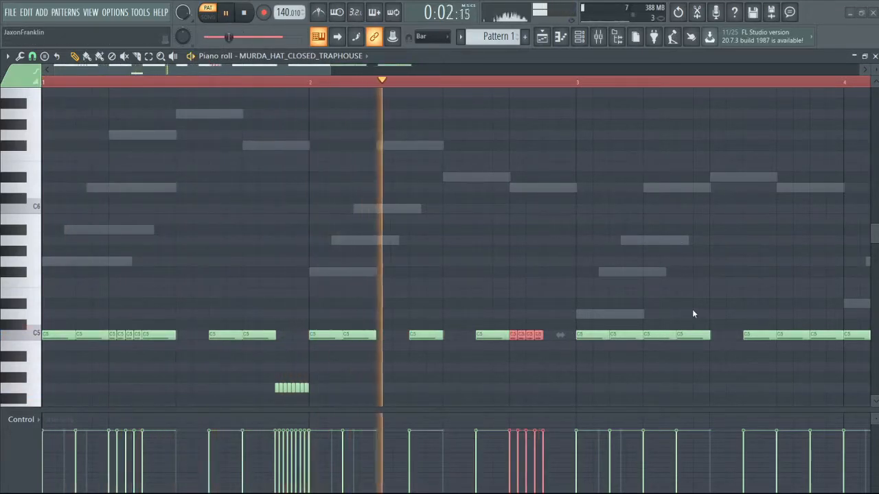
{"action": "key", "text": "space"}
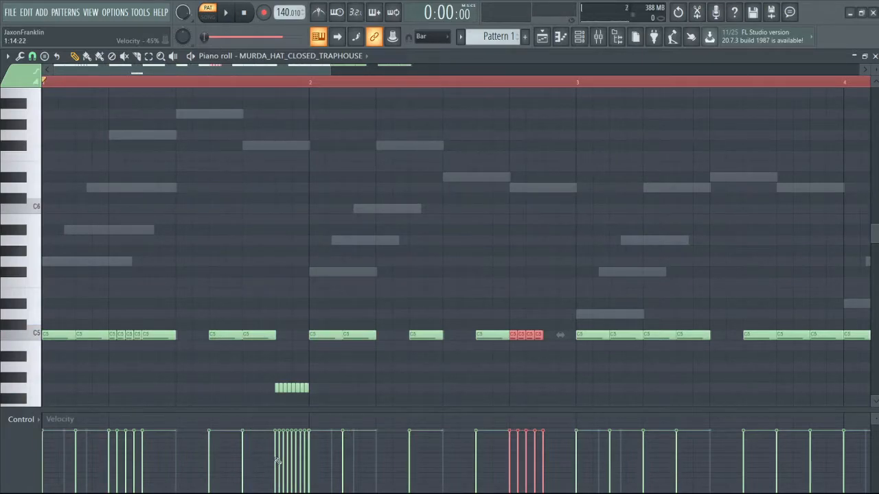
- Lower the velocity of the G4 hat roll at the end of bar 1 and play the pattern from the start
{"action": "mouse_move", "coordinate": [272, 460]}
{"action": "left_mouse_down"}
{"action": "mouse_move", "coordinate": [282, 467]}
{"action": "mouse_move", "coordinate": [295, 455]}
{"action": "mouse_move", "coordinate": [313, 455]}
{"action": "left_mouse_up"}
{"action": "left_click", "coordinate": [274, 87]}
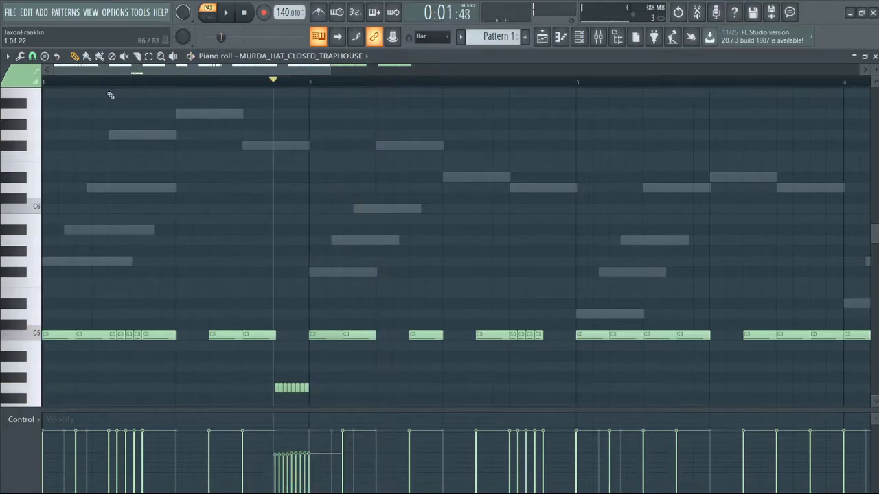
{"action": "left_click", "coordinate": [50, 83]}
{"action": "key", "text": "space"}
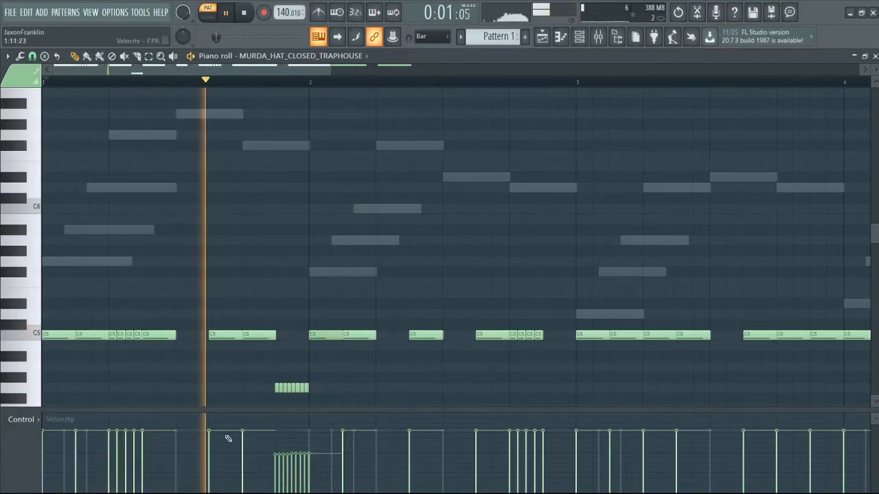
{"action": "key", "text": "space"}
{"action": "key", "text": "space"}
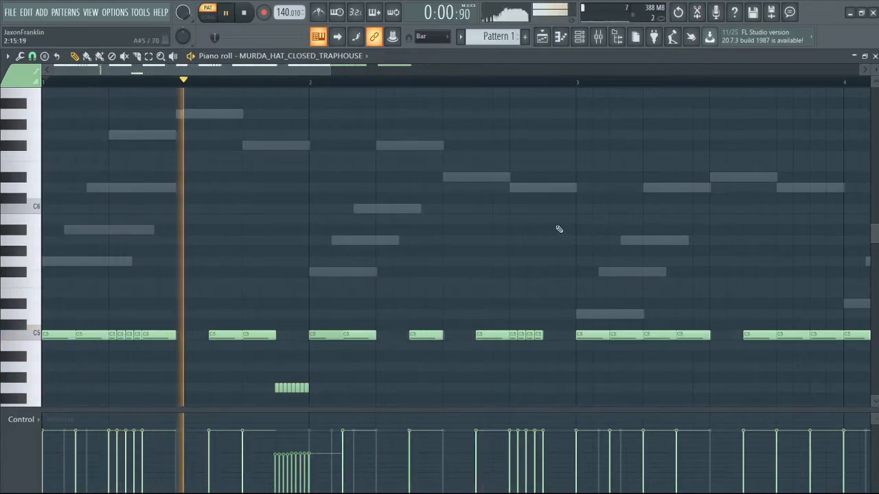
{"action": "scroll", "coordinate": [562, 232], "scroll_direction": "down", "scroll_amount": 4}
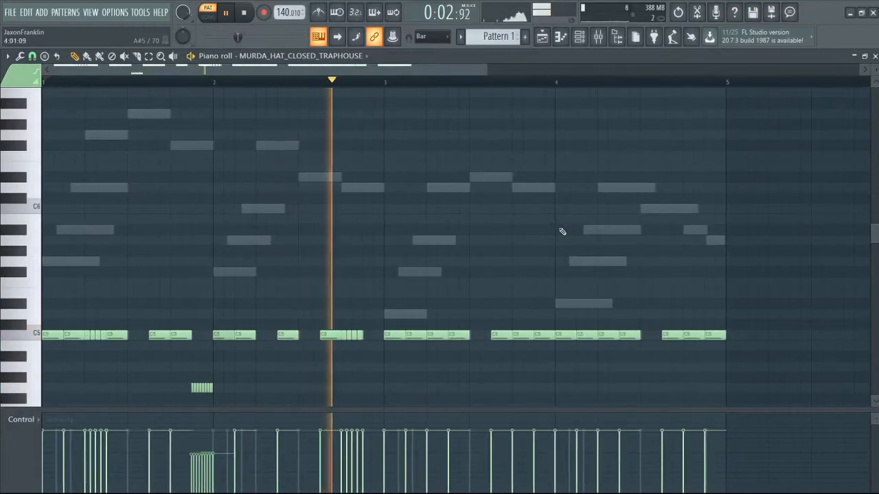
{"action": "key", "text": "space"}
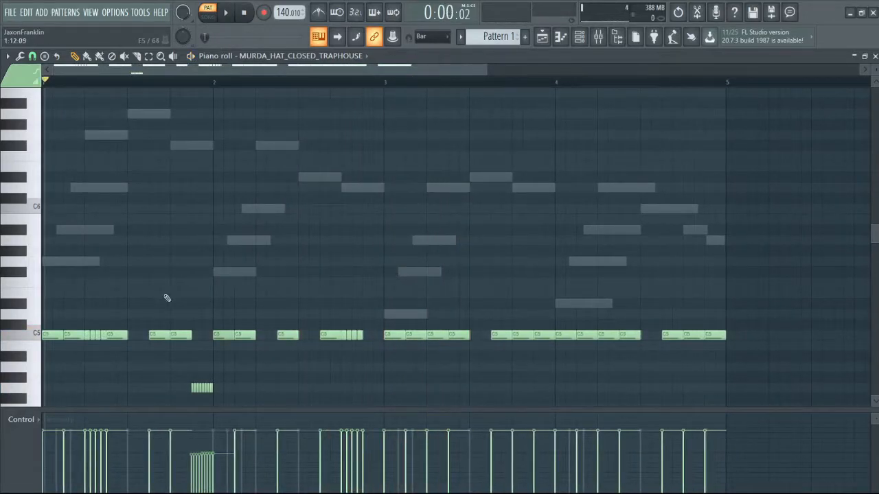
- Delete all closed hat notes in bars 3 and 4 and duplicate the hats of bars 1 and 2 in their place
{"action": "left_click_drag", "start_coordinate": [402, 270], "coordinate": [789, 368]}
{"action": "key", "text": "Delete"}
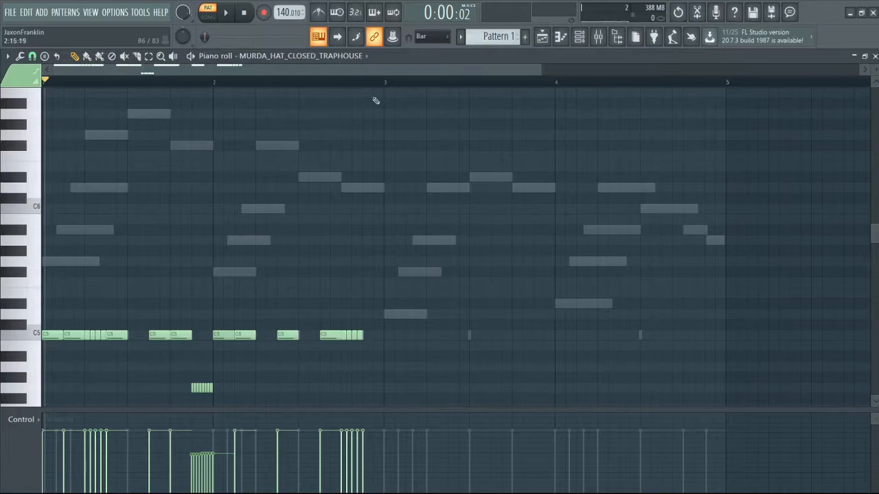
{"action": "left_click_drag", "start_coordinate": [385, 84], "coordinate": [2, 96]}
{"action": "key", "text": "ctrl+b"}
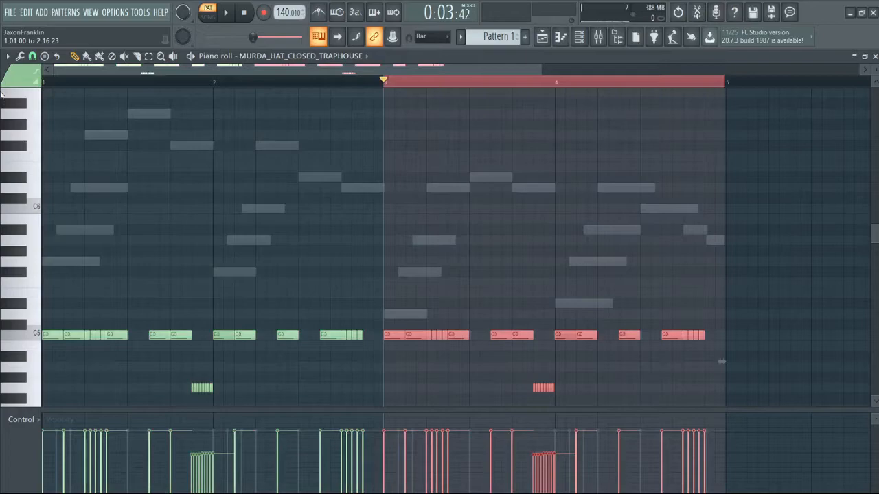
- Play back the duplicated hats and nudge them so that the first note starts exactly on bar 3
{"action": "key", "text": "space"}
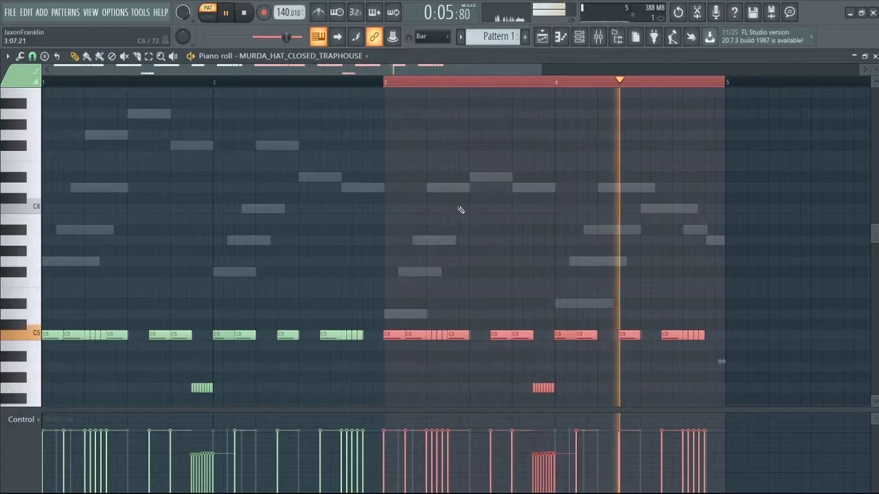
{"action": "scroll", "coordinate": [461, 209], "scroll_direction": "up", "scroll_amount": 4}
{"action": "key", "text": "space"}
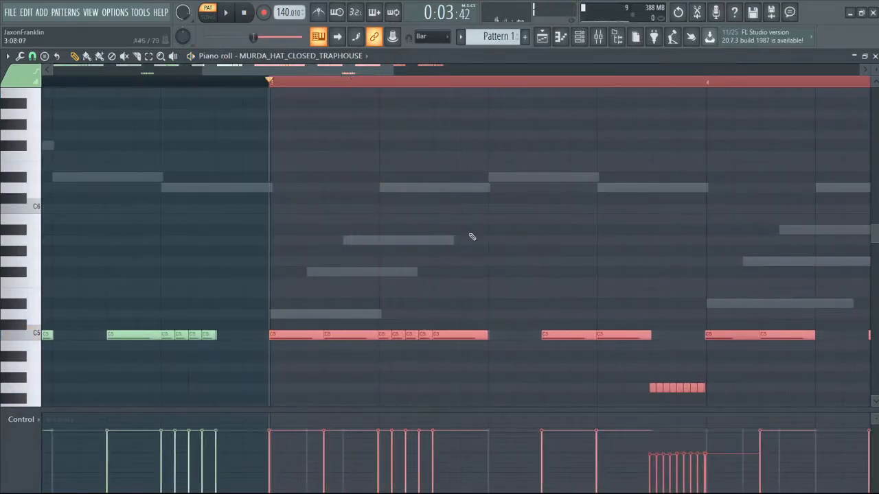
{"action": "left_click_drag", "start_coordinate": [291, 337], "coordinate": [291, 336]}
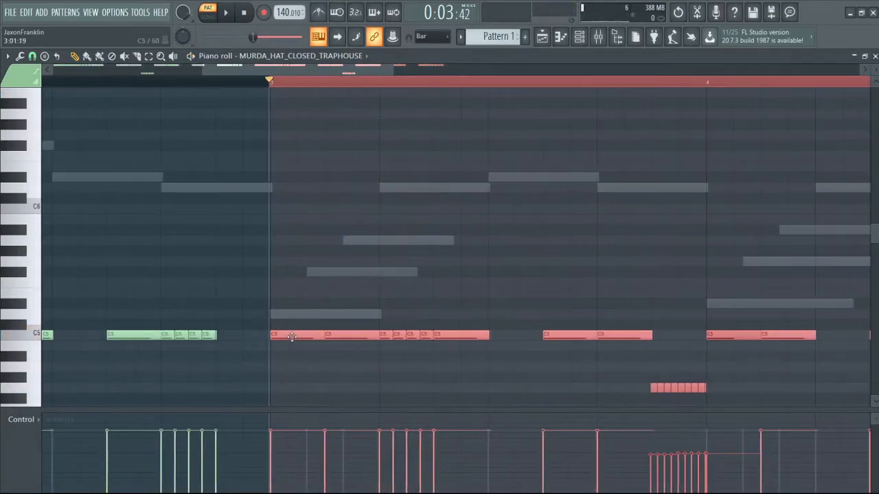
{"action": "scroll", "coordinate": [292, 336], "scroll_direction": "up", "scroll_amount": 5}
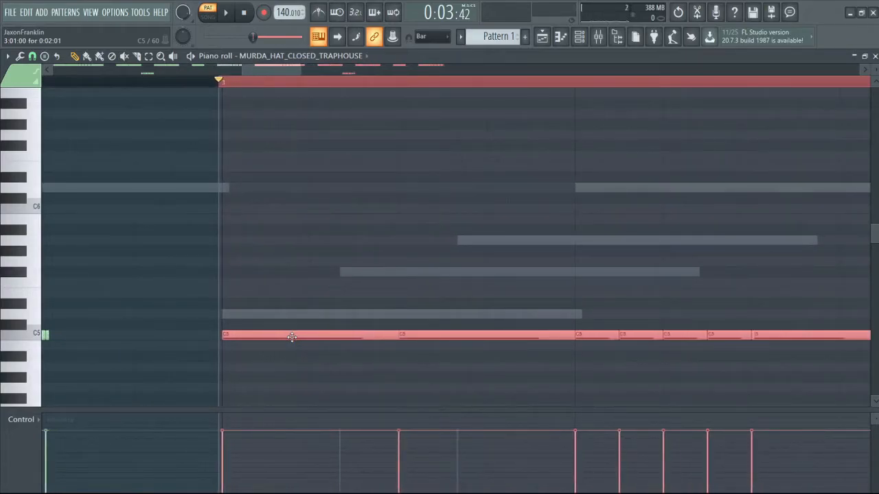
{"action": "scroll", "coordinate": [410, 328], "scroll_direction": "down", "scroll_amount": 5, "text": "ctrl"}
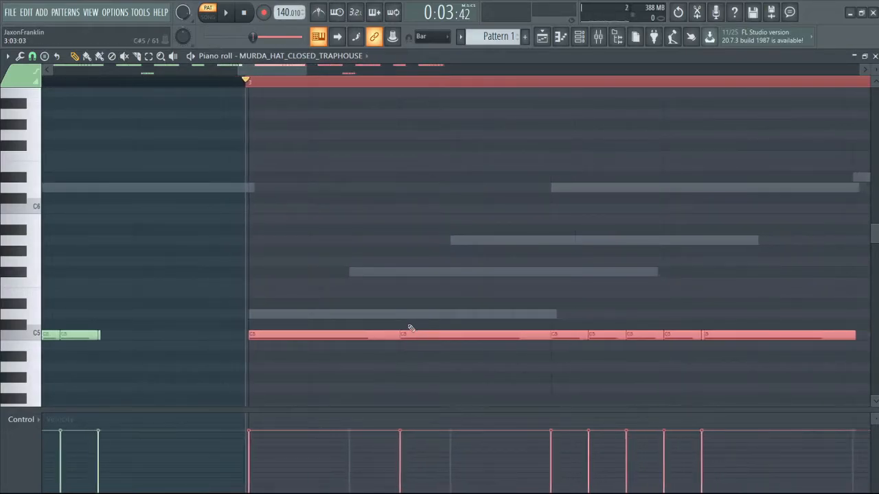
{"action": "scroll", "coordinate": [409, 329], "scroll_direction": "down", "scroll_amount": 4, "text": "ctrl"}
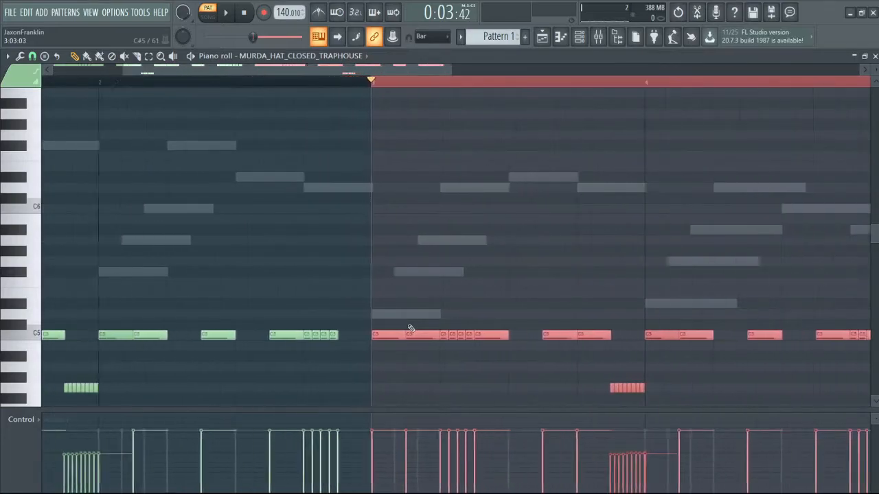
- Play back the duplicated hats in bars 3 and 4, clear the time selection and replay from beat 2 of bar 3
{"action": "key", "text": "space"}
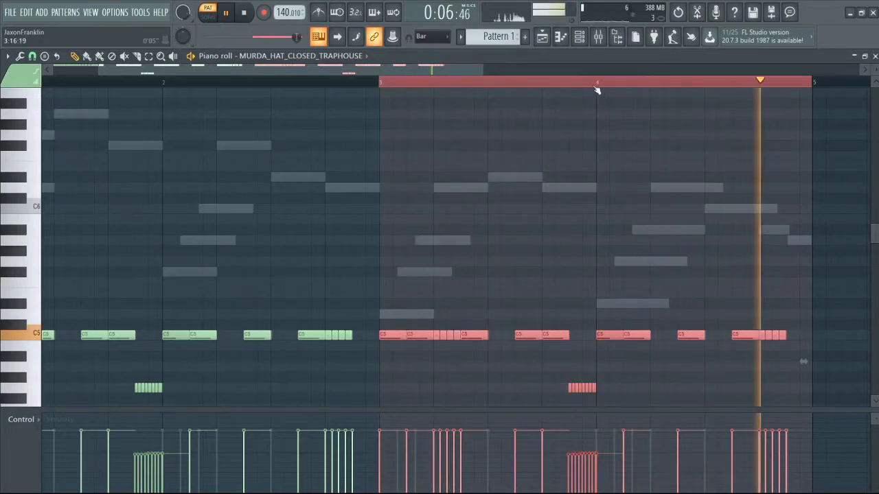
{"action": "key", "text": "space"}
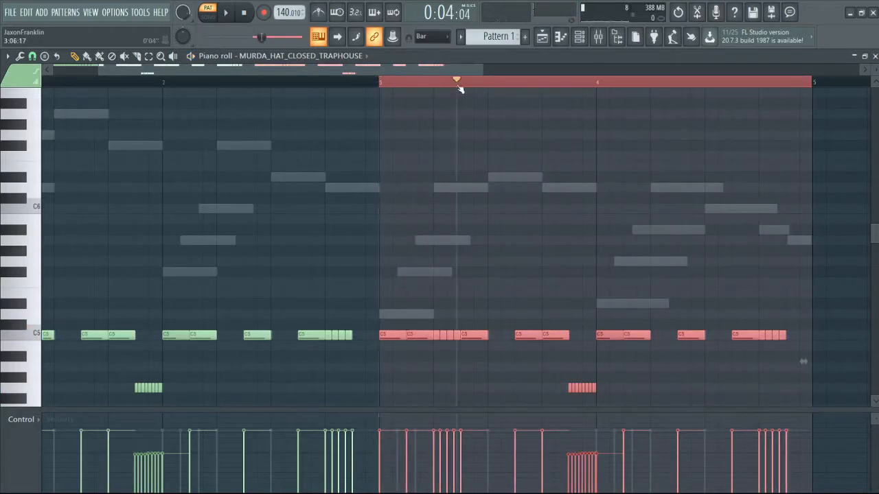
{"action": "left_click", "coordinate": [461, 83]}
{"action": "key", "text": "space"}
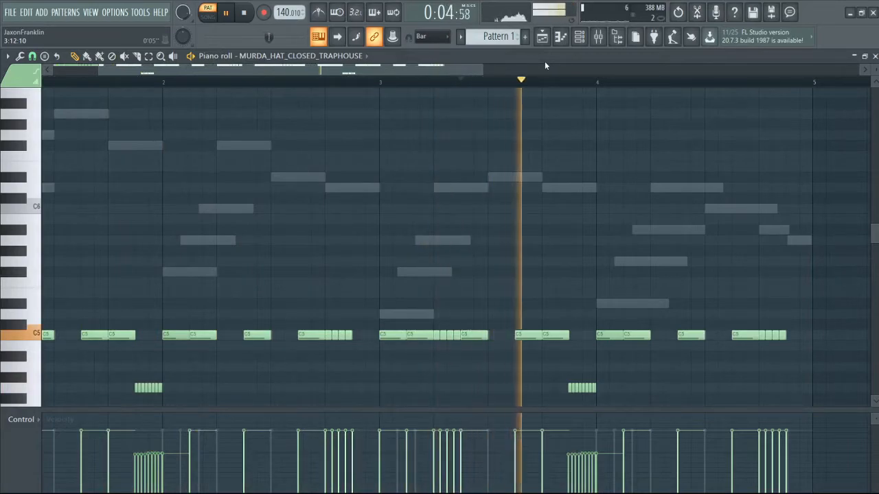
- Stop playback and randomize the velocities of the closed hats, leaving the note pattern itself unrandomized
{"action": "key", "text": "space"}
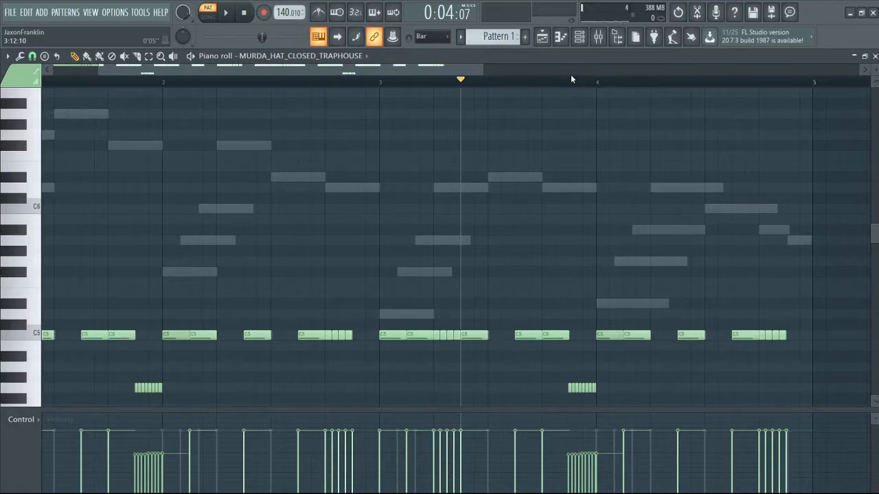
{"action": "key", "text": "alt+r"}
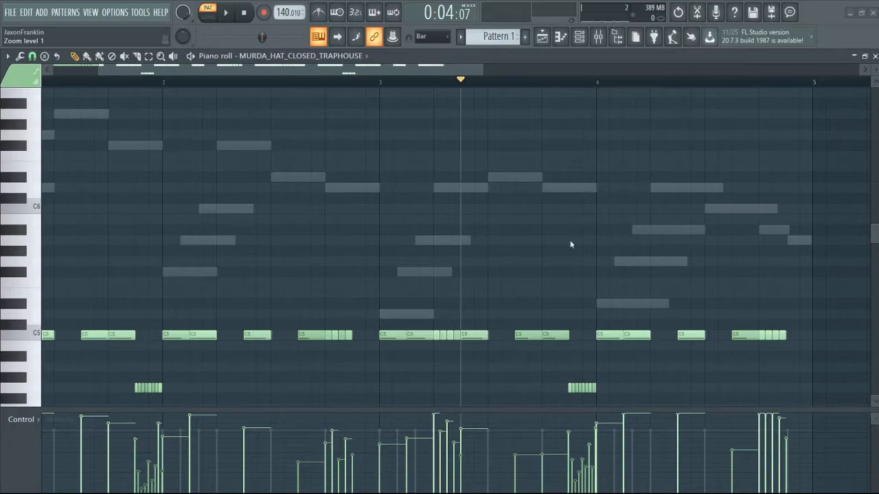
{"action": "left_click", "coordinate": [372, 143]}
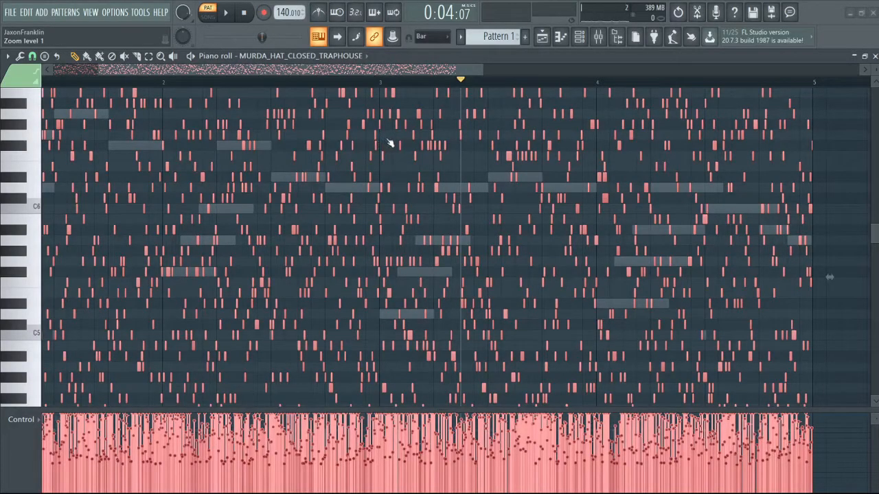
{"action": "left_click", "coordinate": [386, 143]}
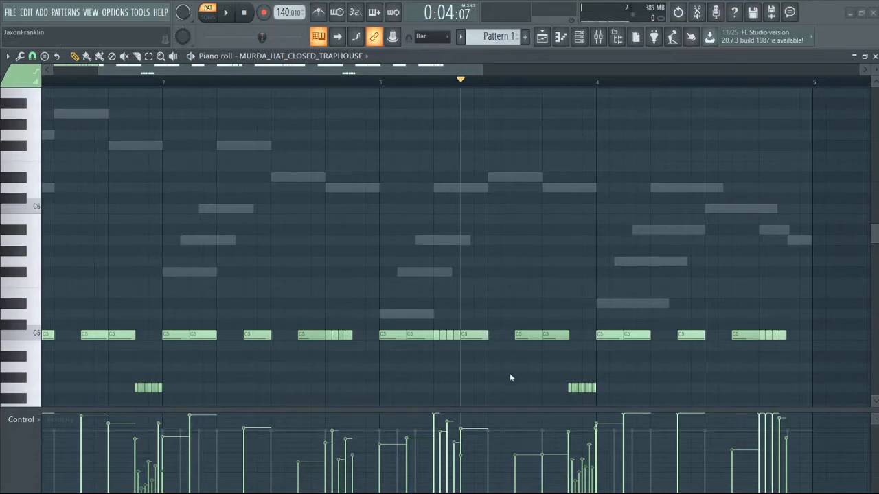
- Play the pattern while adjusting the amount of hat velocity variation, and accept the randomized velocities
{"action": "key", "text": "space"}
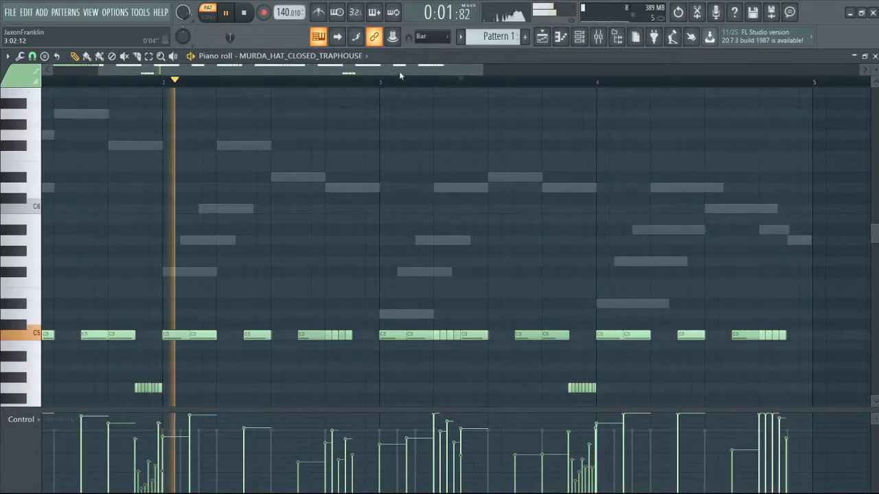
{"action": "scroll", "coordinate": [399, 71], "scroll_direction": "down", "scroll_amount": 3}
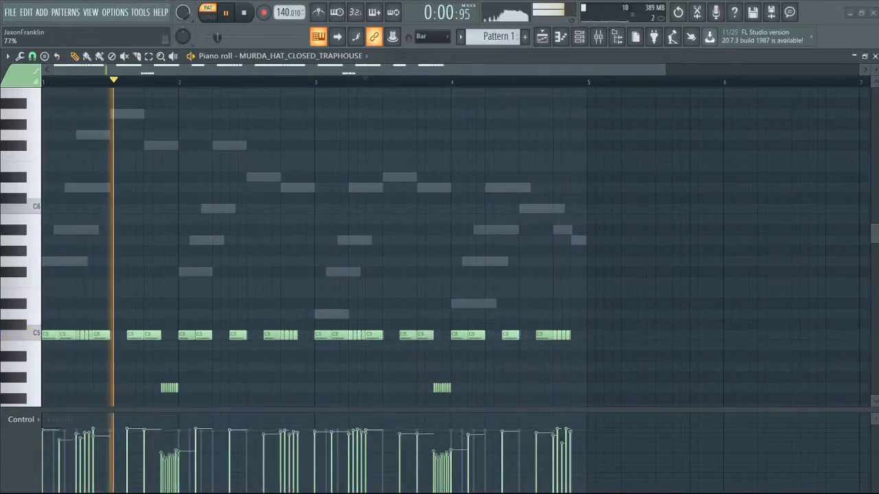
{"action": "mouse_move", "coordinate": [432, 313]}
{"action": "left_mouse_down"}
{"action": "mouse_move", "coordinate": [432, 344]}
{"action": "mouse_move", "coordinate": [433, 296]}
{"action": "mouse_move", "coordinate": [433, 305]}
{"action": "left_mouse_up"}
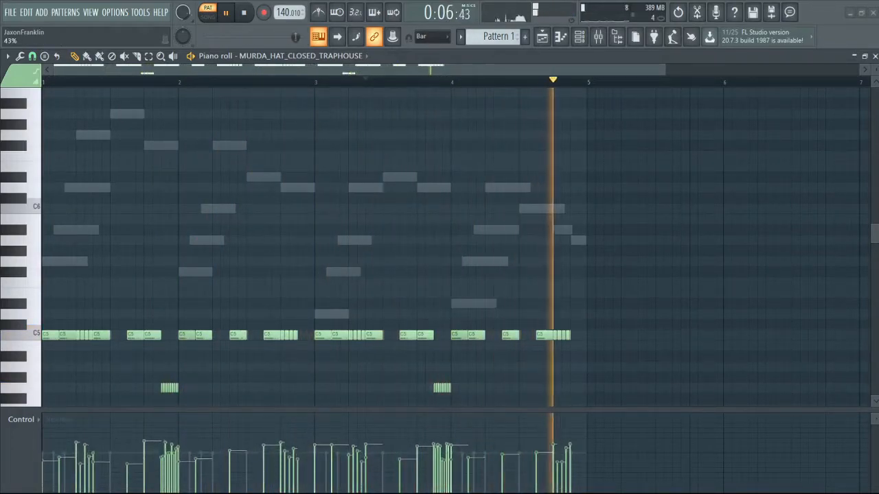
{"action": "left_click", "coordinate": [493, 363]}
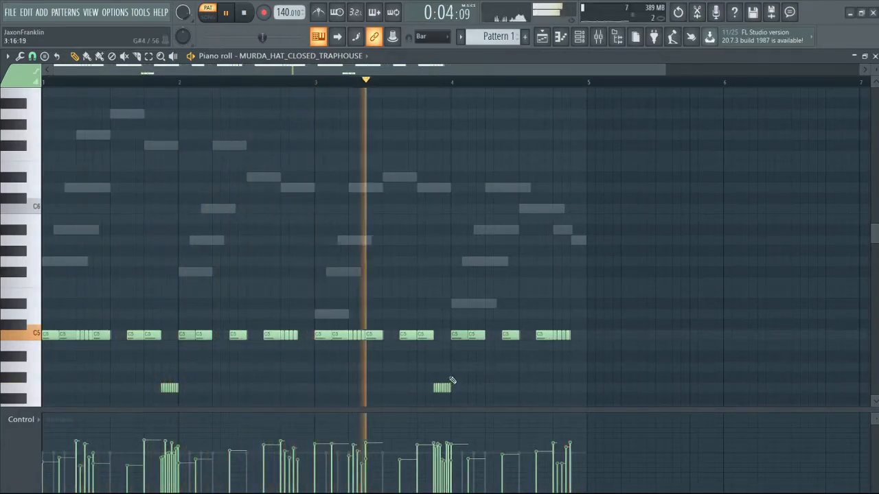
{"action": "key", "text": "space"}
- Raise the precomputed EQ effect of the OMGRONNY_clap_star channel to about 47% and play the pattern
{"action": "left_click", "coordinate": [579, 36]}
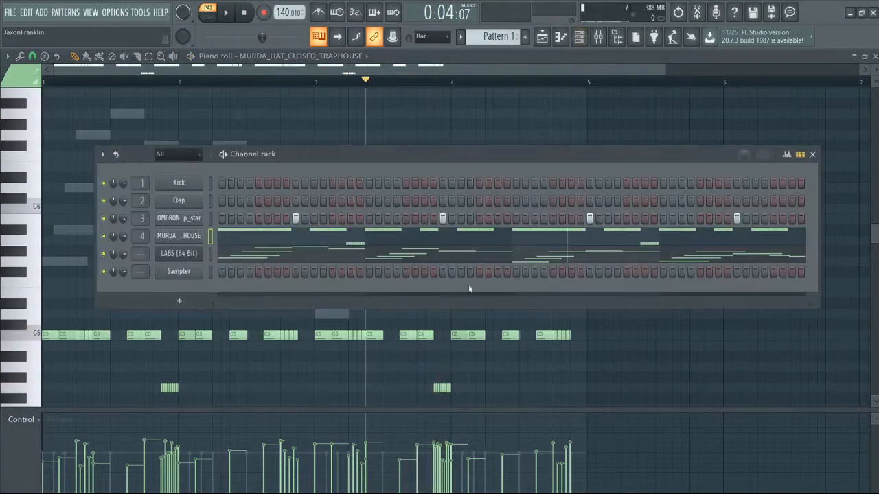
{"action": "left_click", "coordinate": [179, 217]}
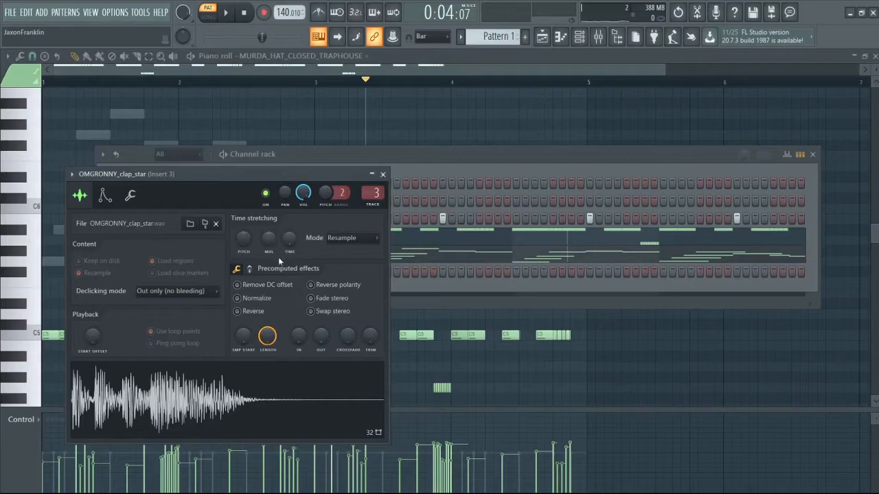
{"action": "left_click", "coordinate": [251, 269]}
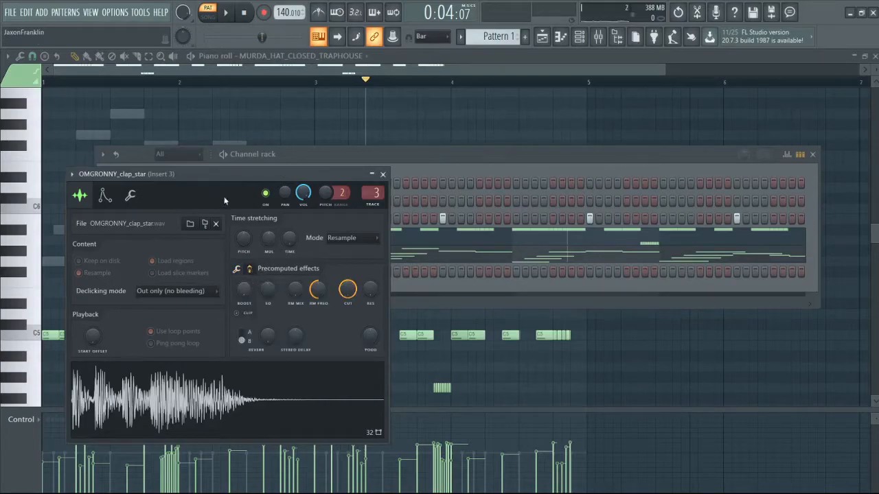
{"action": "left_click", "coordinate": [384, 174]}
{"action": "left_click", "coordinate": [192, 226]}
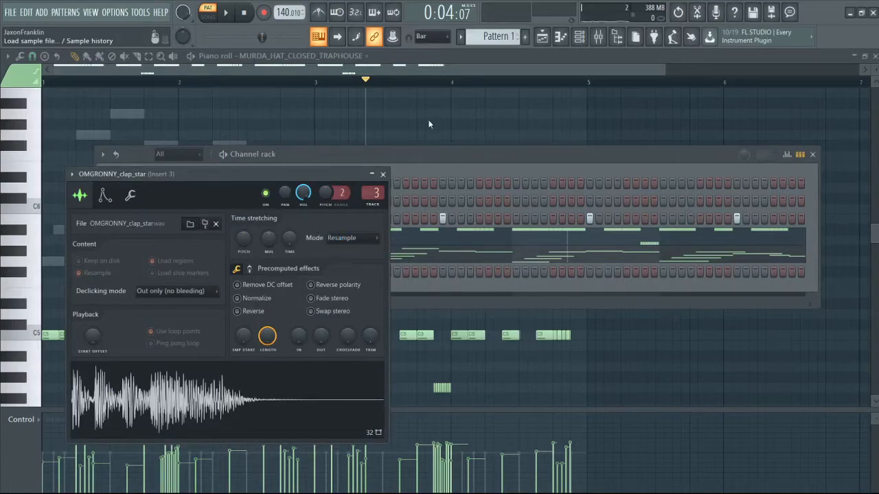
{"action": "left_click_drag", "start_coordinate": [251, 179], "coordinate": [659, 128]}
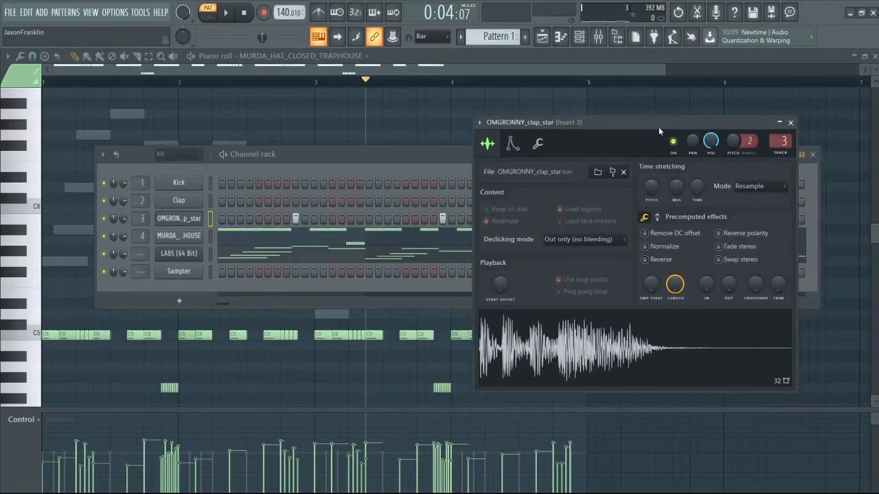
{"action": "left_click", "coordinate": [658, 217]}
{"action": "left_click_drag", "start_coordinate": [676, 237], "coordinate": [675, 227]}
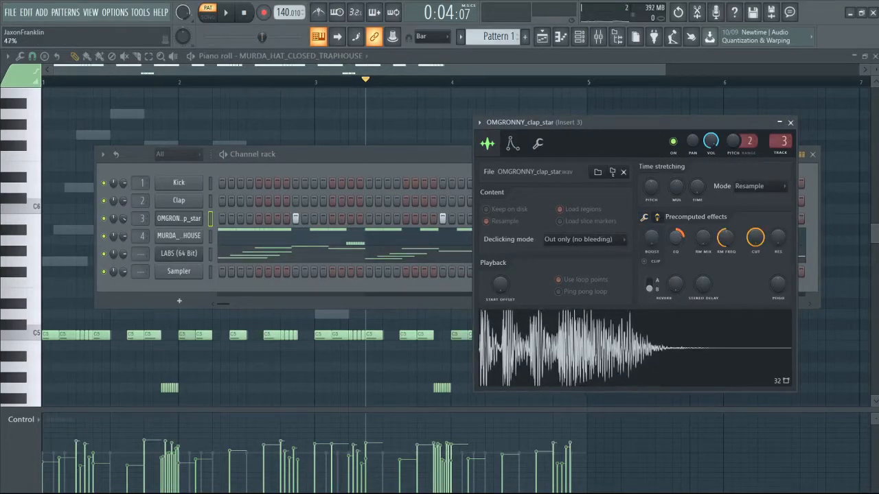
{"action": "key", "text": "space"}
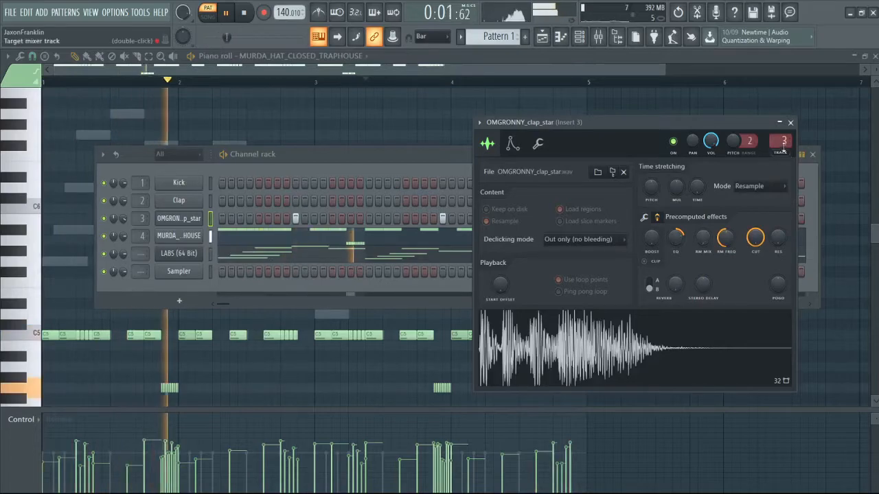
{"action": "left_click", "coordinate": [790, 123]}
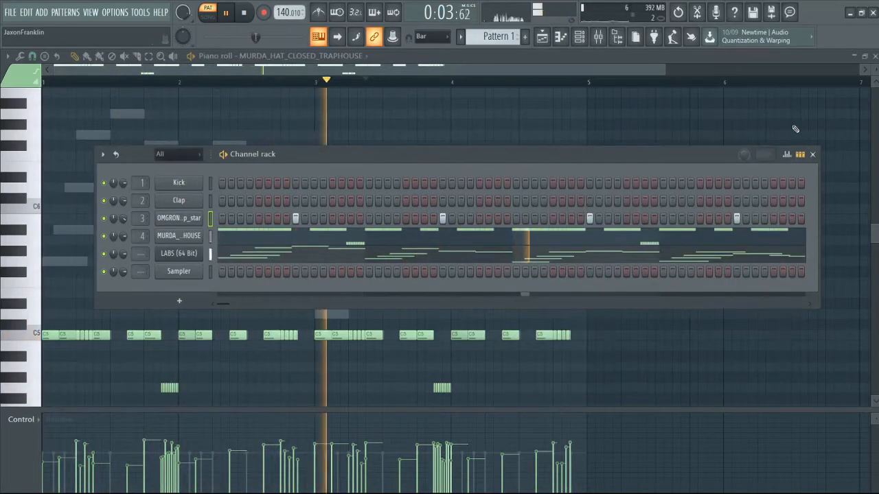
- Show the channel rack over the playlist, stop playback and load the OMGRONNY_kick_wicked sample into the Clap channel
{"action": "left_click_drag", "start_coordinate": [621, 157], "coordinate": [620, 145]}
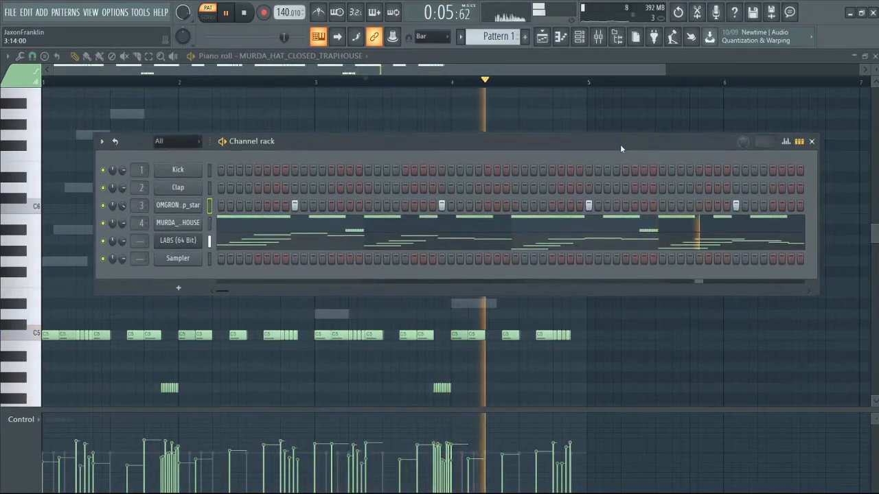
{"action": "key", "text": "F5"}
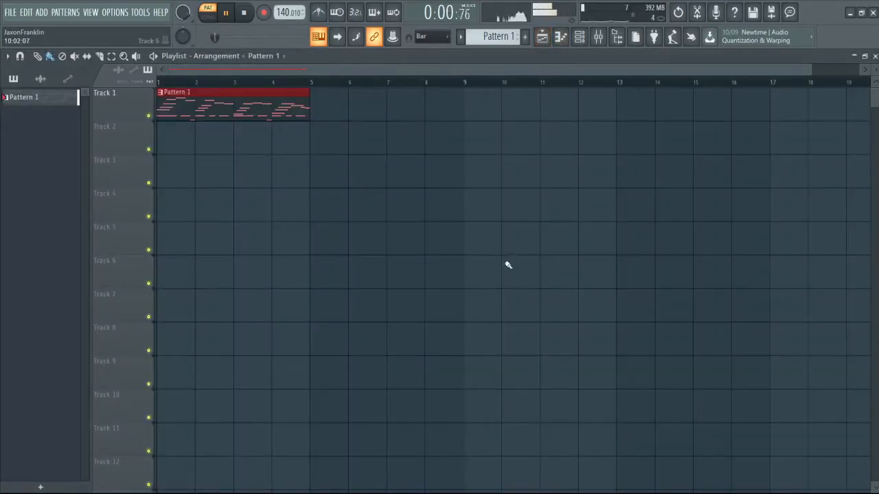
{"action": "left_click", "coordinate": [580, 37]}
{"action": "key", "text": "space"}
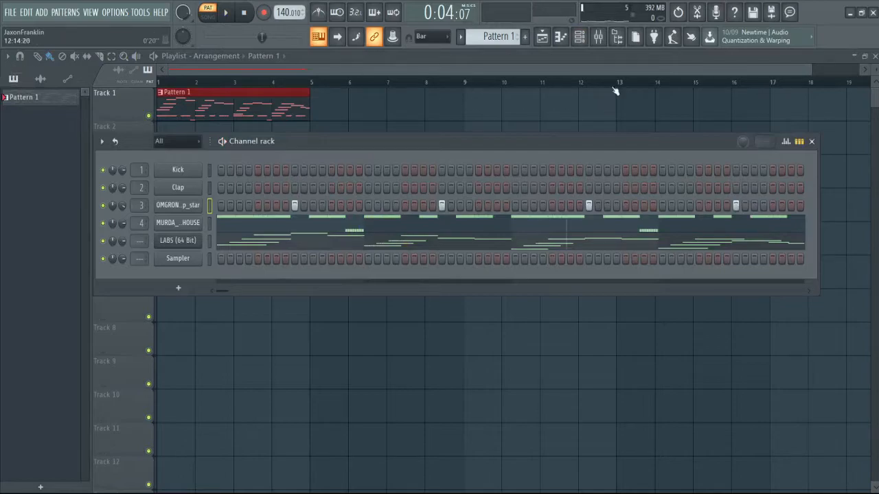
{"action": "left_click", "coordinate": [617, 37]}
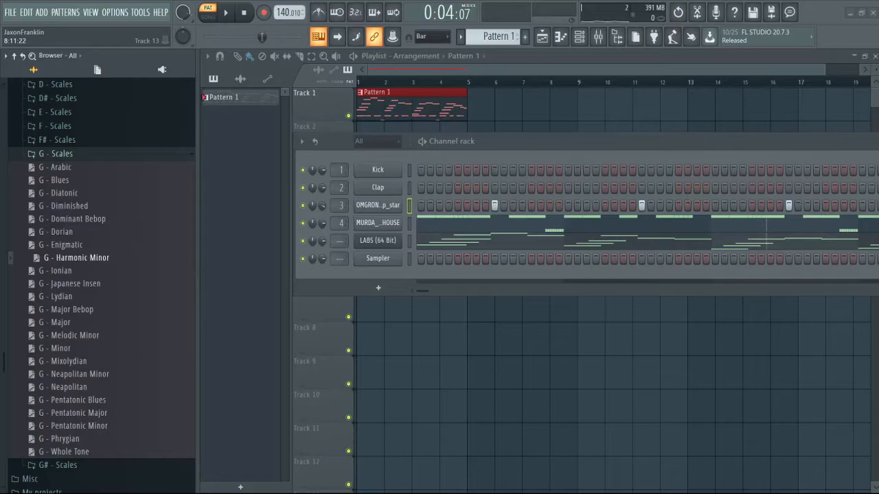
{"action": "left_click_drag", "start_coordinate": [378, 187], "coordinate": [379, 188]}
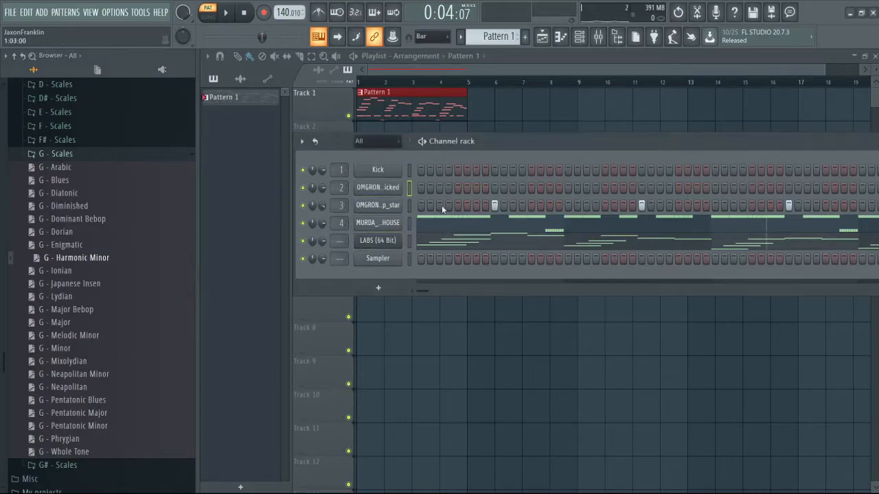
- Raise the Boost of the OMGRONNY_kick_wicked sample, place a kick on step 1 of bar 1 and audition the pattern
{"action": "left_click", "coordinate": [383, 191]}
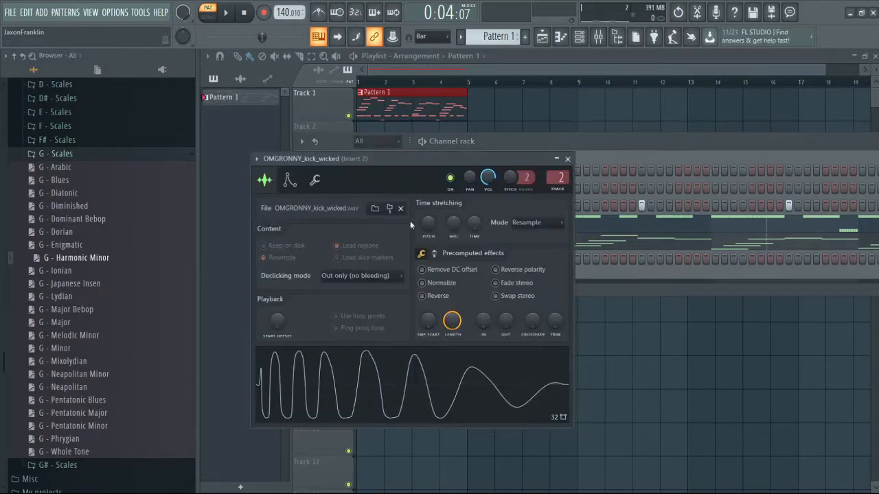
{"action": "left_click", "coordinate": [435, 254]}
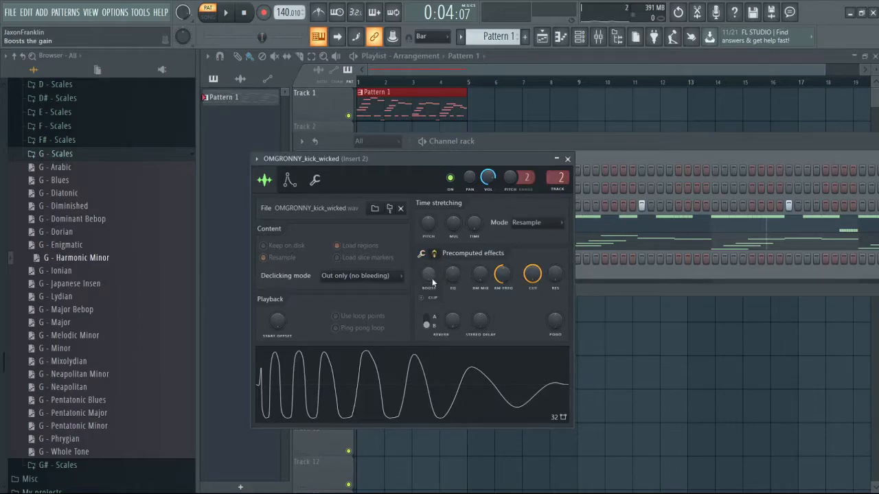
{"action": "left_click_drag", "start_coordinate": [429, 277], "coordinate": [430, 268]}
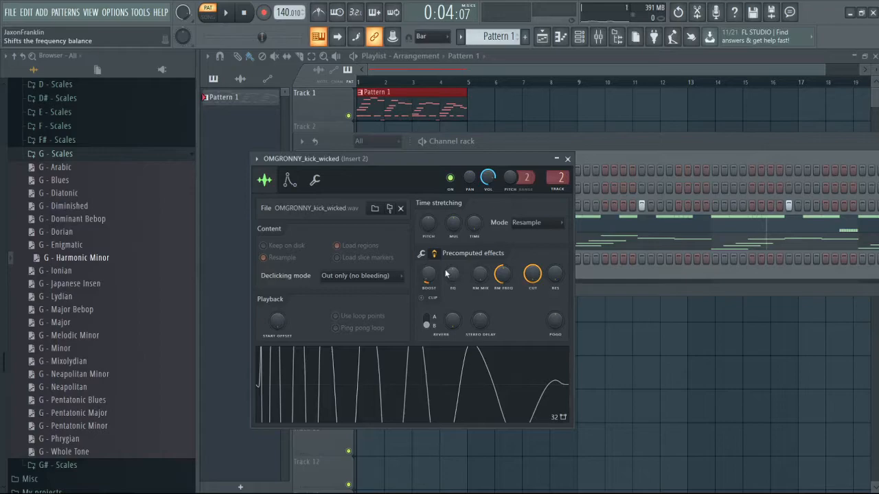
{"action": "left_click_drag", "start_coordinate": [428, 284], "coordinate": [428, 269]}
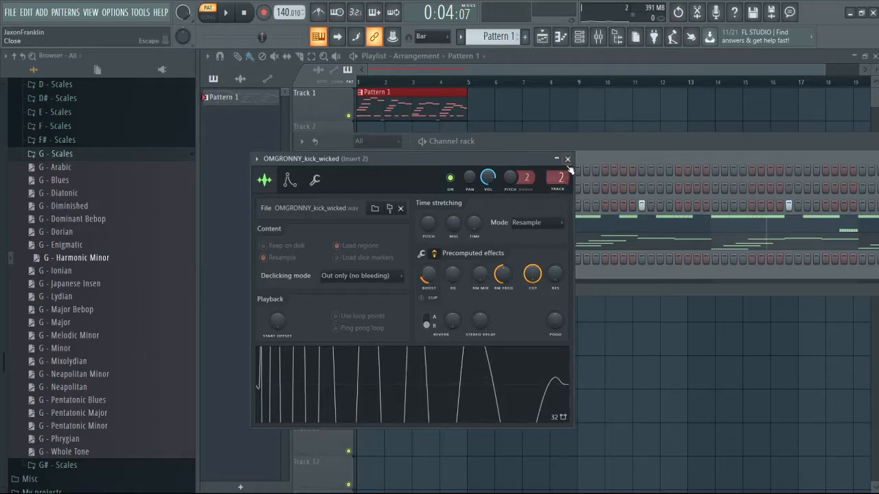
{"action": "left_click", "coordinate": [567, 159]}
{"action": "key", "text": "space"}
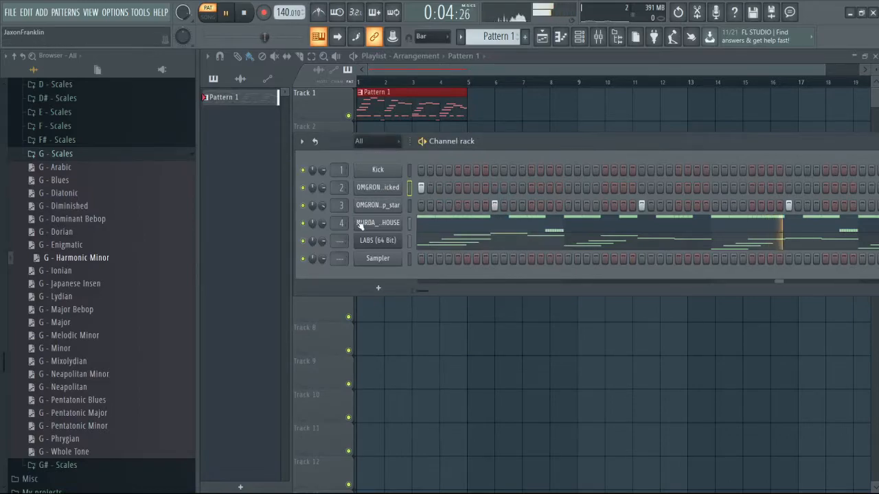
{"action": "key", "text": "space"}
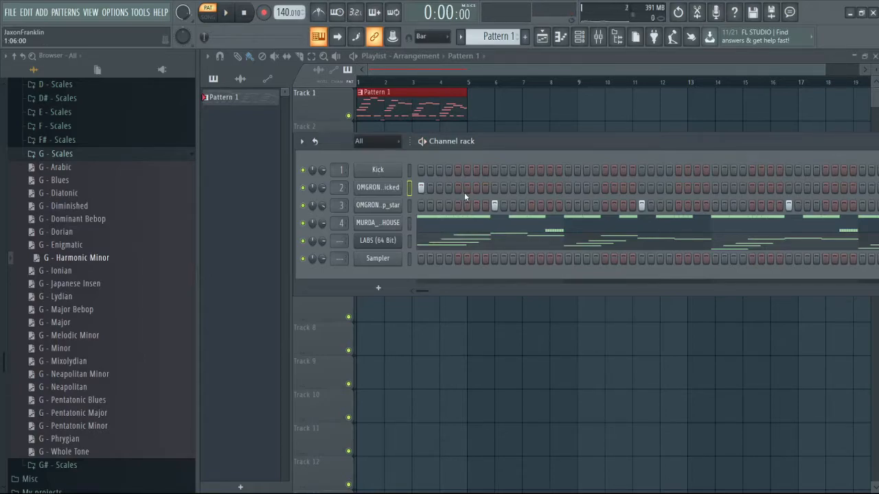
- Lower the Boost of the OMGRONNY_kick_wicked sample slightly and play the pattern from the start
{"action": "left_click", "coordinate": [398, 188]}
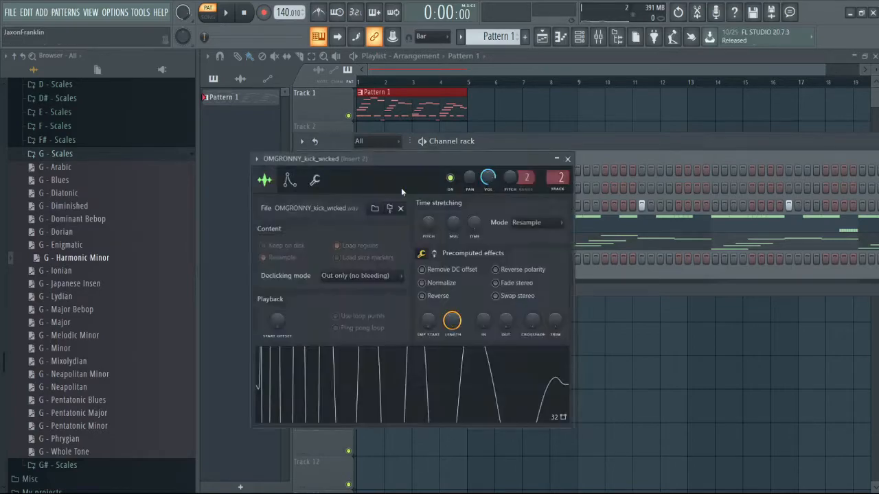
{"action": "left_click", "coordinate": [436, 254]}
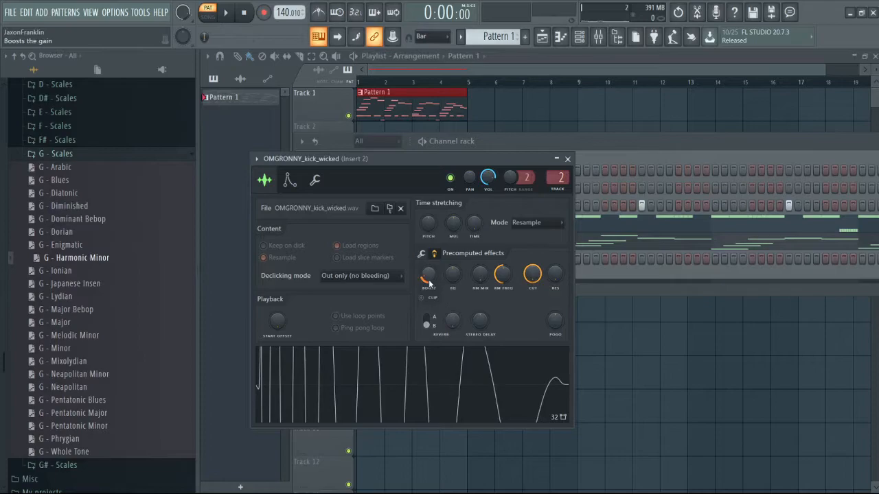
{"action": "left_click", "coordinate": [568, 159]}
{"action": "left_click", "coordinate": [371, 186]}
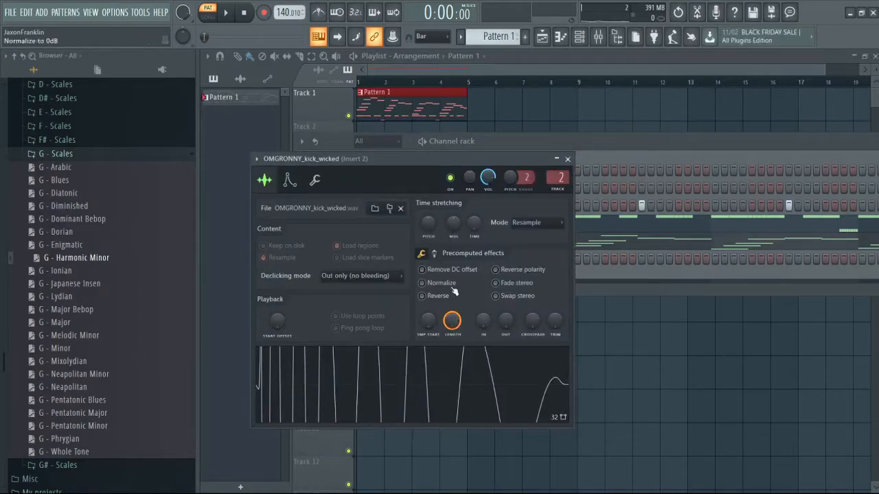
{"action": "left_click", "coordinate": [435, 254]}
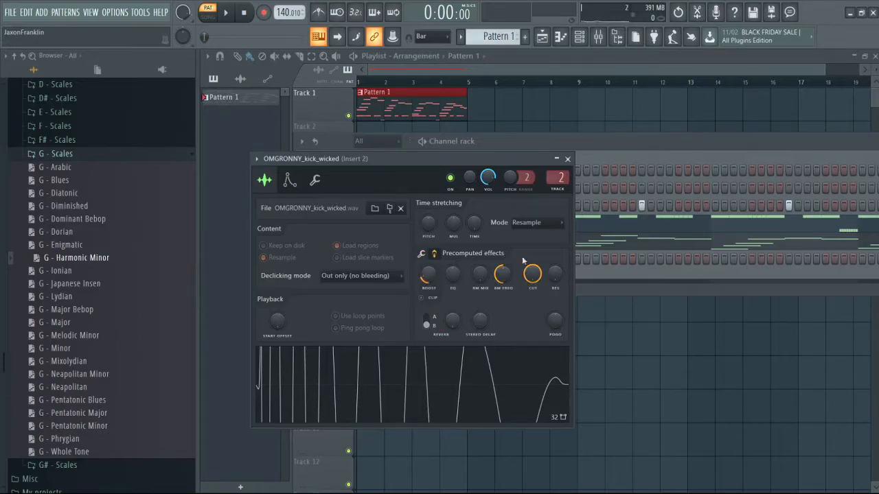
{"action": "mouse_move", "coordinate": [430, 280]}
{"action": "left_mouse_down"}
{"action": "mouse_move", "coordinate": [430, 272]}
{"action": "mouse_move", "coordinate": [430, 280]}
{"action": "left_mouse_up"}
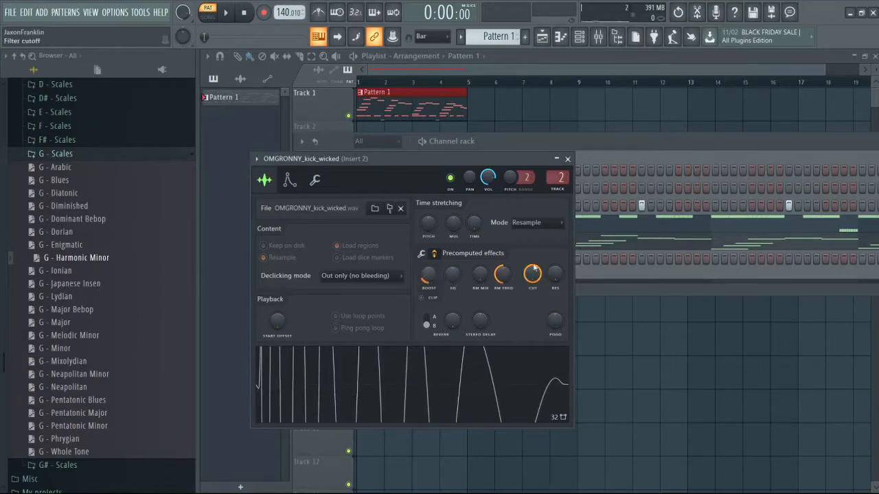
{"action": "left_click", "coordinate": [567, 159]}
{"action": "key", "text": "space"}
{"action": "key", "text": "space"}
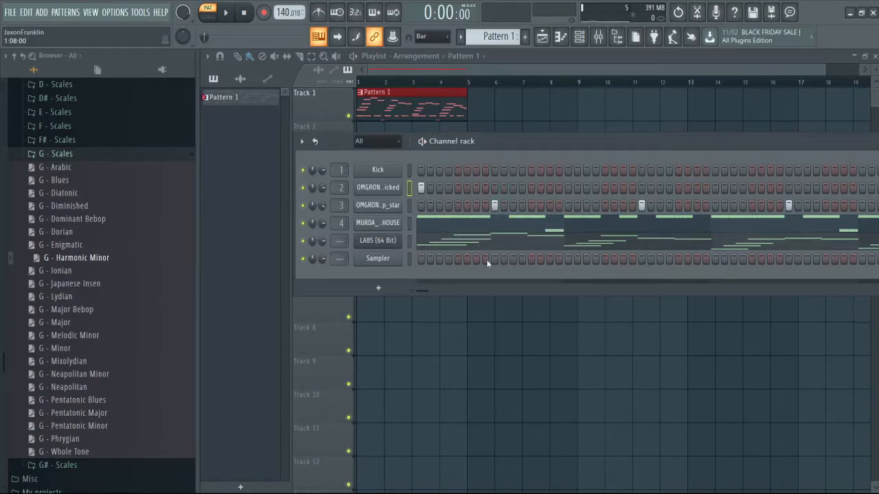
- Try a kick on step 6 of bar 1 against the pattern and remove it
{"action": "key", "text": "space"}
{"action": "left_click", "coordinate": [468, 188]}
{"action": "key", "text": "space"}
{"action": "right_click", "coordinate": [467, 187]}
- Place kicks on steps 7 and 14 of bar 1, playing the pattern after each one
{"action": "left_click", "coordinate": [475, 188]}
{"action": "key", "text": "space"}
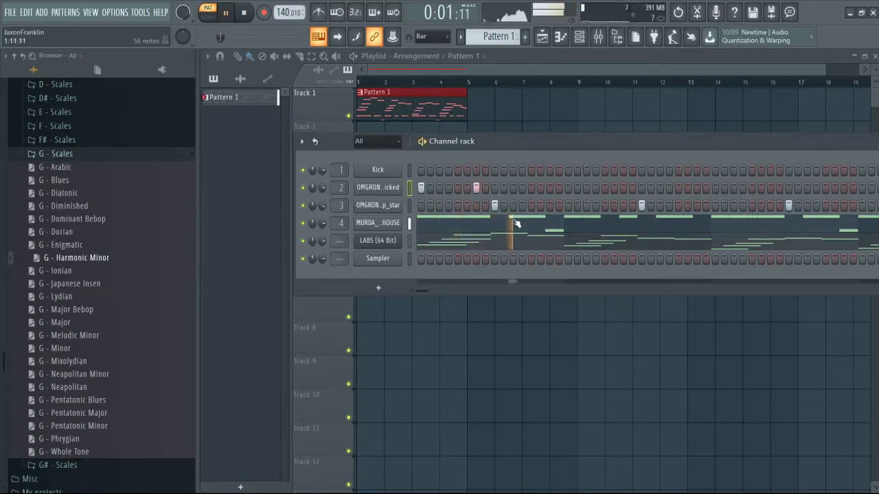
{"action": "key", "text": "space"}
{"action": "left_click", "coordinate": [541, 187]}
{"action": "key", "text": "space"}
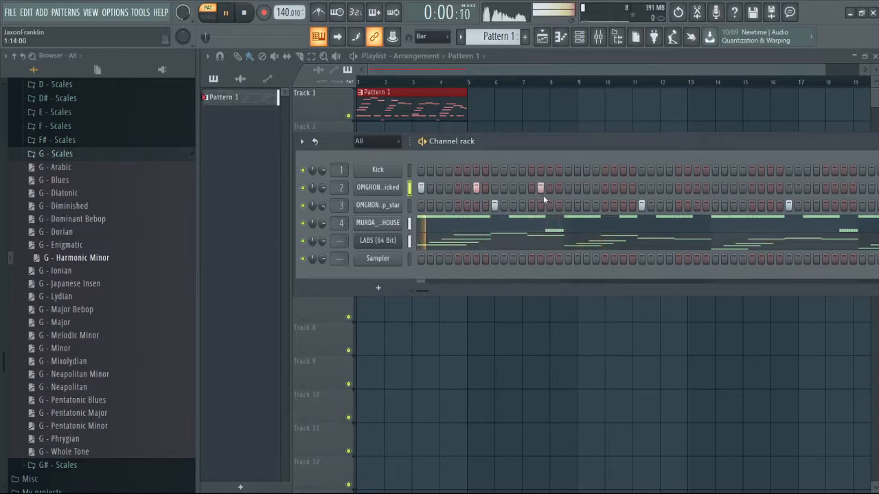
- Move the last kick of bar 1 from step 14 to step 13 and play the pattern
{"action": "key", "text": "space"}
{"action": "right_click", "coordinate": [540, 189]}
{"action": "key", "text": "space"}
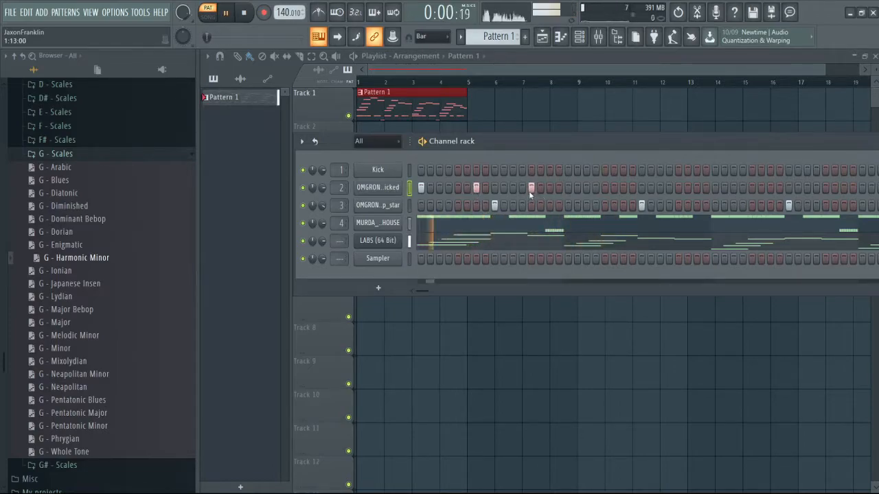
{"action": "key", "text": "space"}
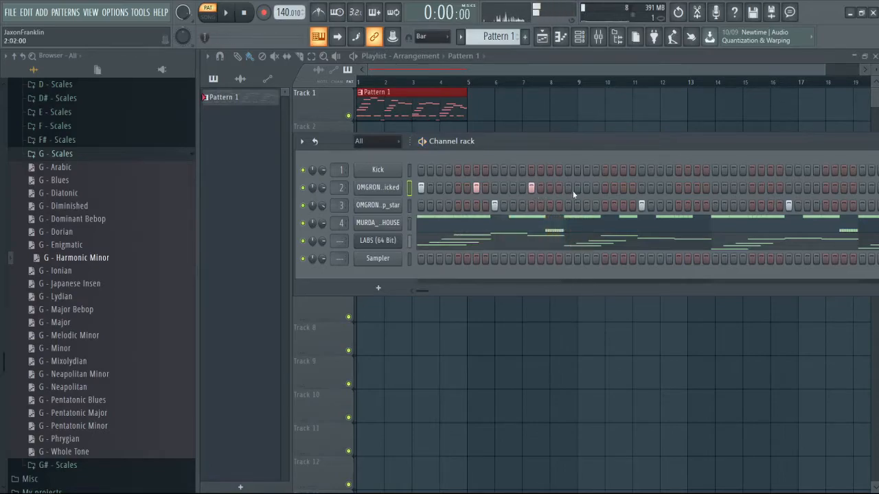
- Audition a kick on step 1 of bar 2, move it to step 3 and replay the pattern
{"action": "key", "text": "space"}
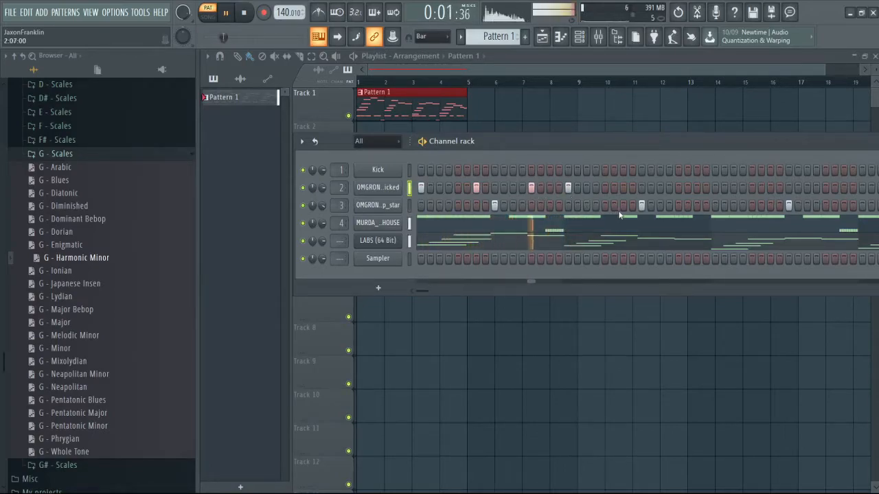
{"action": "right_click", "coordinate": [569, 188]}
{"action": "left_click", "coordinate": [587, 187]}
{"action": "key", "text": "space"}
{"action": "key", "text": "space"}
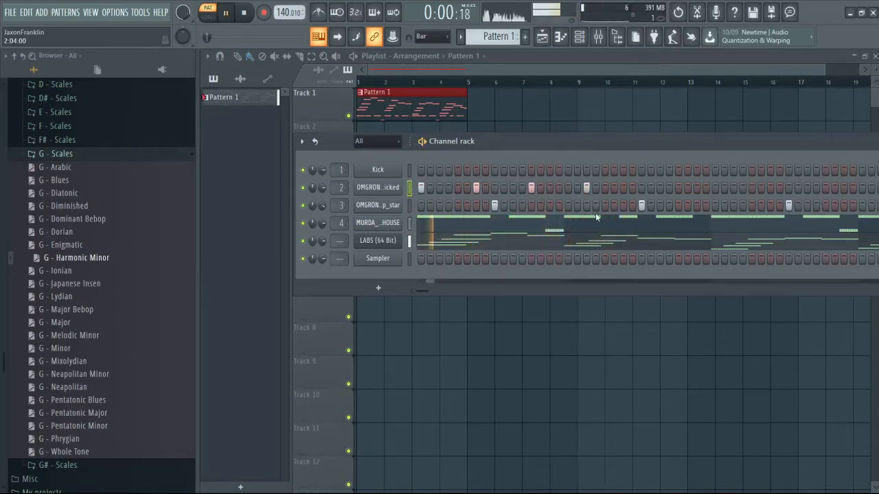
- Place a kick on step 7 of bar 2 and audition the pattern from the start
{"action": "left_click", "coordinate": [623, 188]}
{"action": "key", "text": "space"}
{"action": "key", "text": "space"}
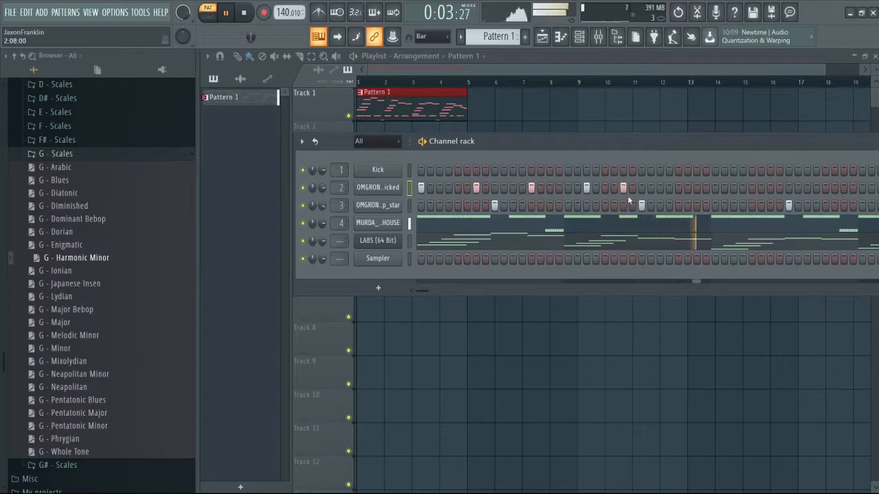
{"action": "key", "text": "space"}
{"action": "key", "text": "space"}
- Hide the browser to show the whole pattern, and place kicks on steps 13 and 15 of bar 2 after trying steps 14 and 16
{"action": "left_click_drag", "start_coordinate": [528, 140], "coordinate": [510, 141]}
{"action": "left_click", "coordinate": [617, 37]}
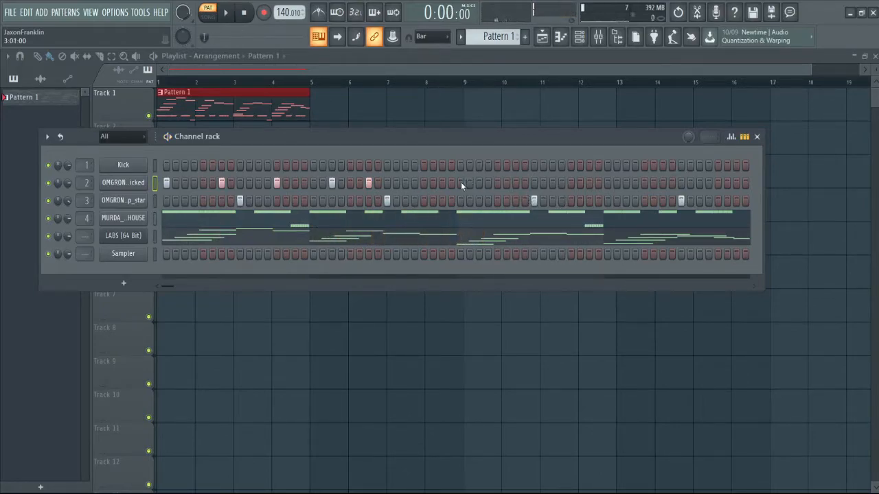
{"action": "key", "text": "space"}
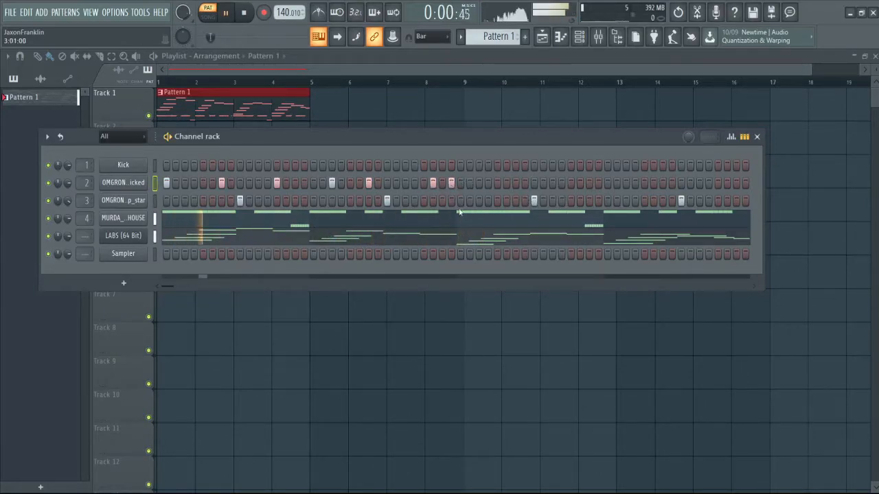
{"action": "right_click", "coordinate": [451, 184]}
{"action": "right_click", "coordinate": [435, 182]}
{"action": "left_click", "coordinate": [423, 183]}
{"action": "left_click", "coordinate": [442, 183]}
{"action": "key", "text": "space"}
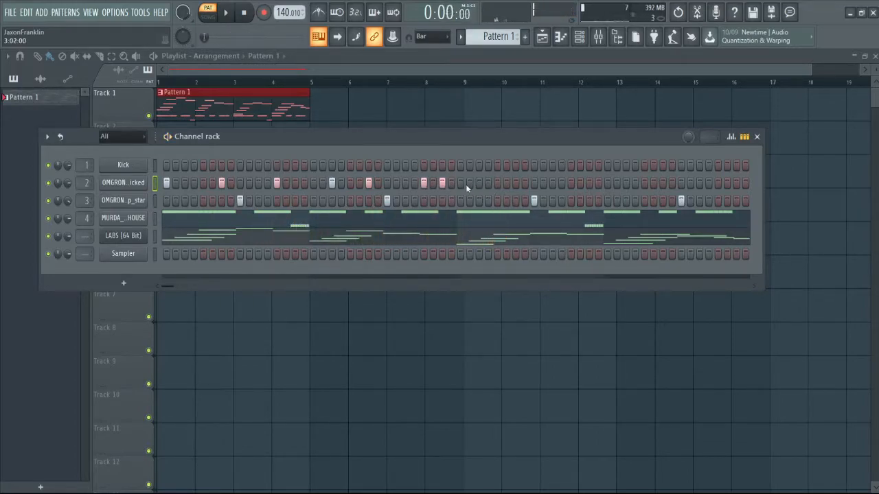
- Place a kick on step 1 of bar 3 and try a second kick on step 4 and step 6 during playback
{"action": "left_click", "coordinate": [461, 183]}
{"action": "key", "text": "space"}
{"action": "left_click", "coordinate": [489, 183]}
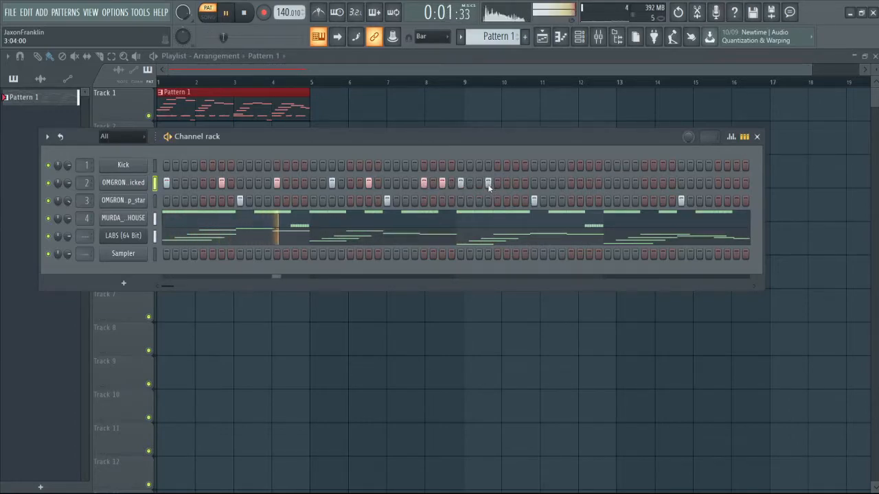
{"action": "left_click", "coordinate": [491, 186]}
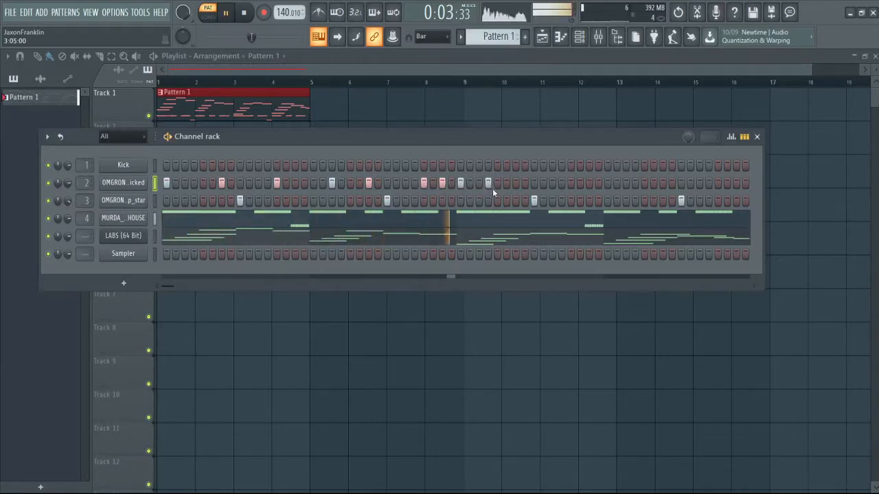
{"action": "left_click", "coordinate": [507, 183]}
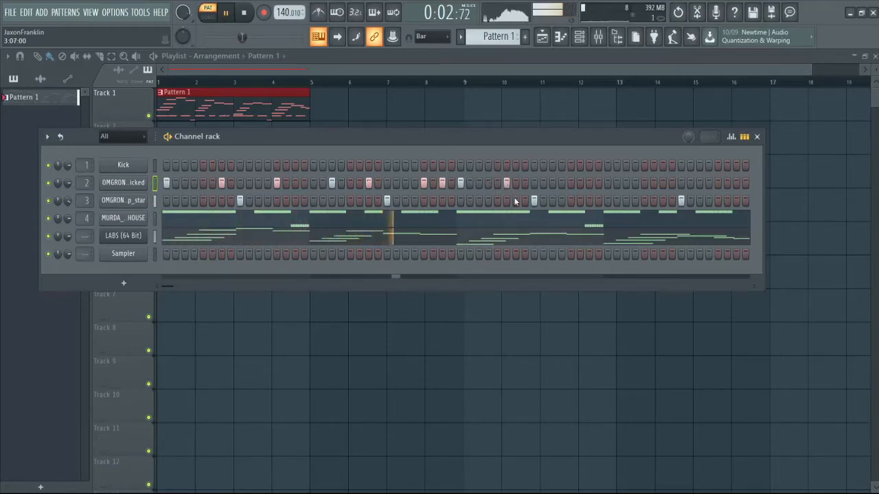
- Move the second kick of bar 3 from step 6 to step 7 and play the pattern
{"action": "key", "text": "space"}
{"action": "left_click", "coordinate": [507, 183]}
{"action": "left_click", "coordinate": [509, 184]}
{"action": "key", "text": "space"}
{"action": "left_click", "coordinate": [509, 185]}
{"action": "left_click", "coordinate": [515, 184]}
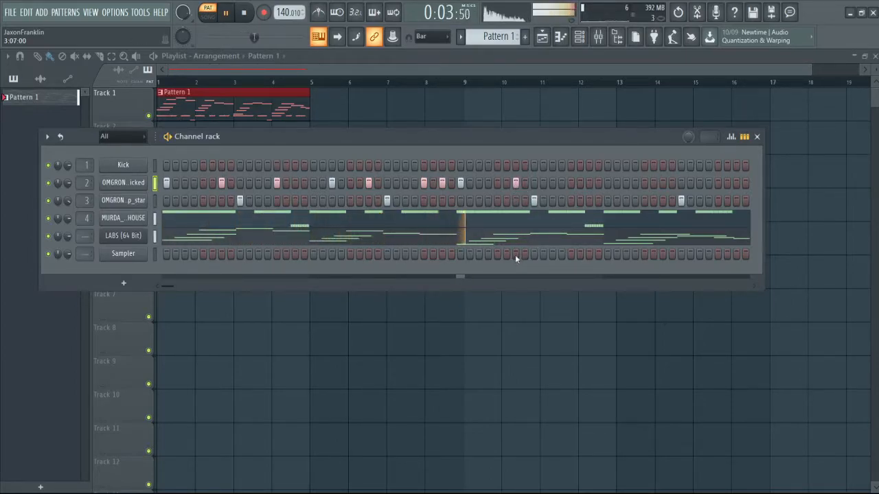
{"action": "key", "text": "space"}
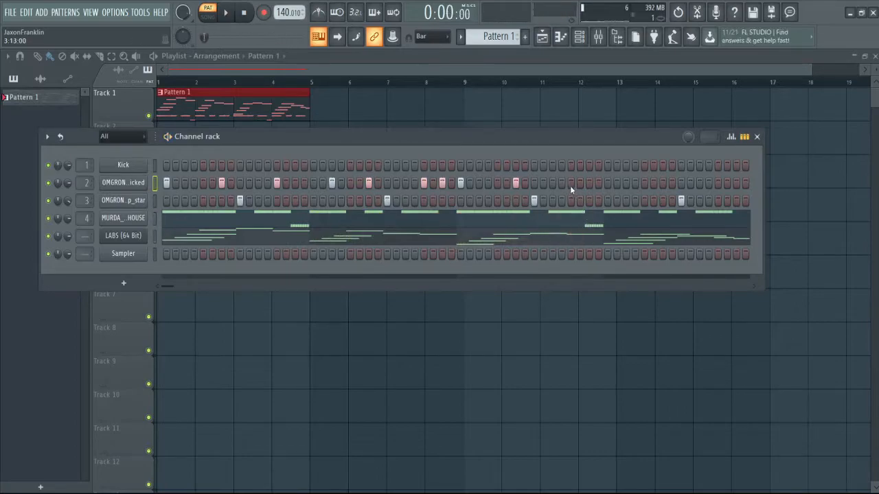
- Complete the kick pattern on step 13 of bar 3 and steps 3 and 7 of bar 4, auditioning it from the start
{"action": "left_click", "coordinate": [606, 185]}
{"action": "key", "text": "space"}
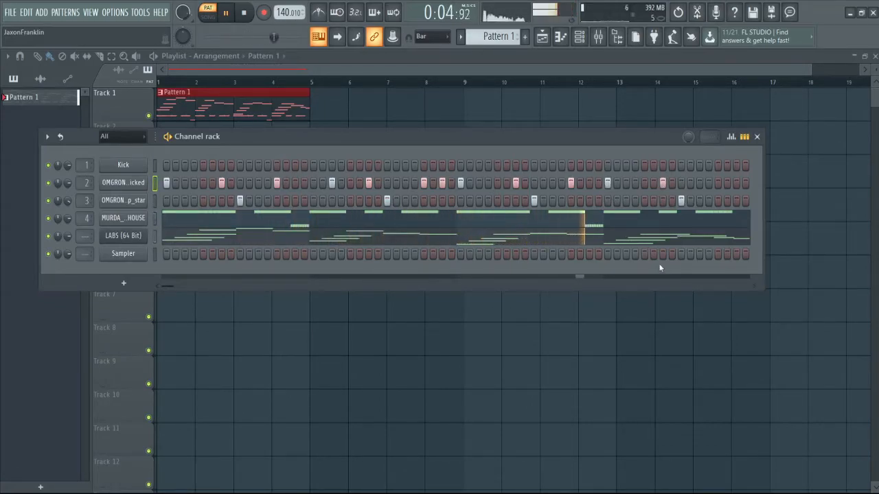
{"action": "key", "text": "space"}
{"action": "left_click", "coordinate": [626, 183]}
{"action": "key", "text": "space"}
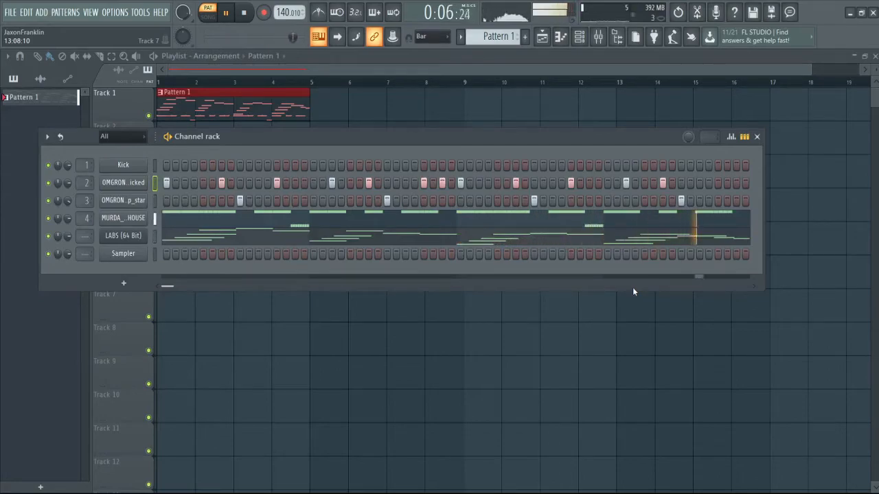
{"action": "key", "text": "space"}
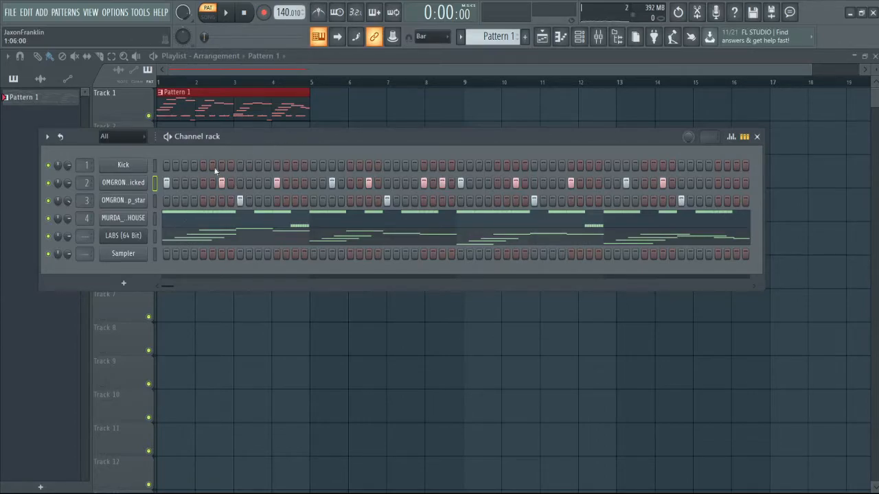
- Replace the sample of the Kick channel with 808 TRANSCEND from the 808 folder in Custom Files, and hide the browser
{"action": "left_click_drag", "start_coordinate": [462, 145], "coordinate": [533, 165]}
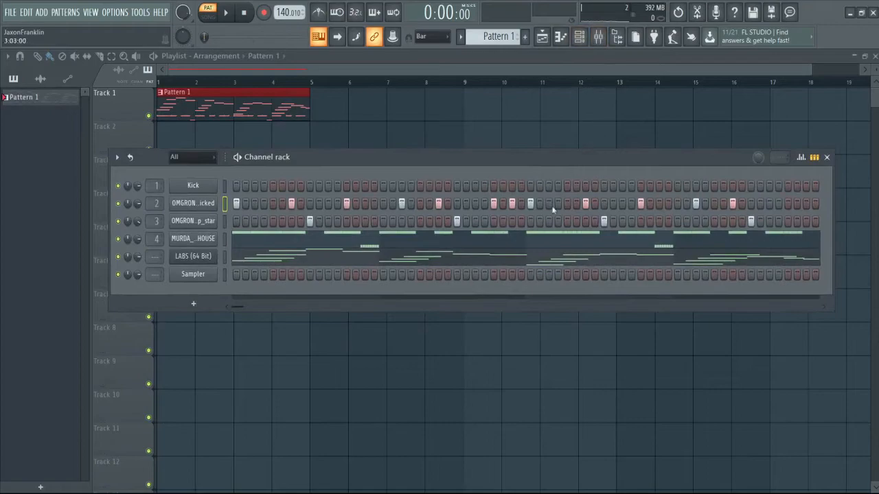
{"action": "left_click", "coordinate": [621, 42]}
{"action": "scroll", "coordinate": [133, 160], "scroll_direction": "up", "scroll_amount": 8}
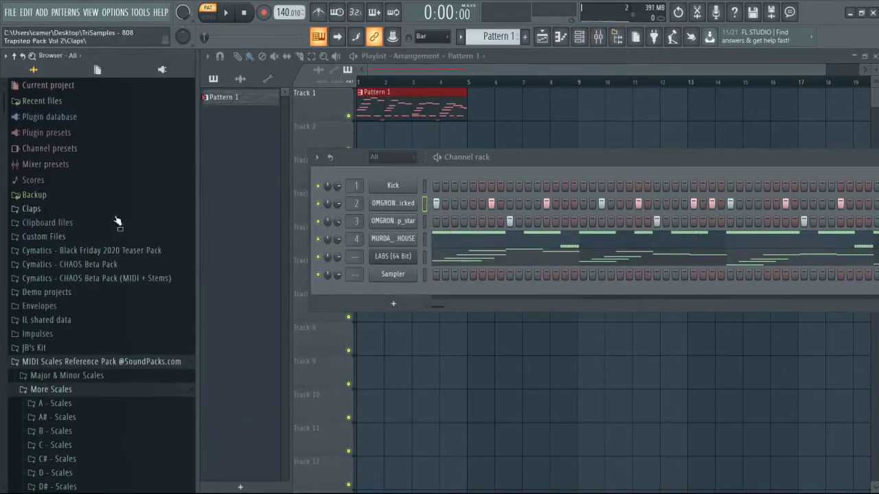
{"action": "left_click", "coordinate": [69, 237]}
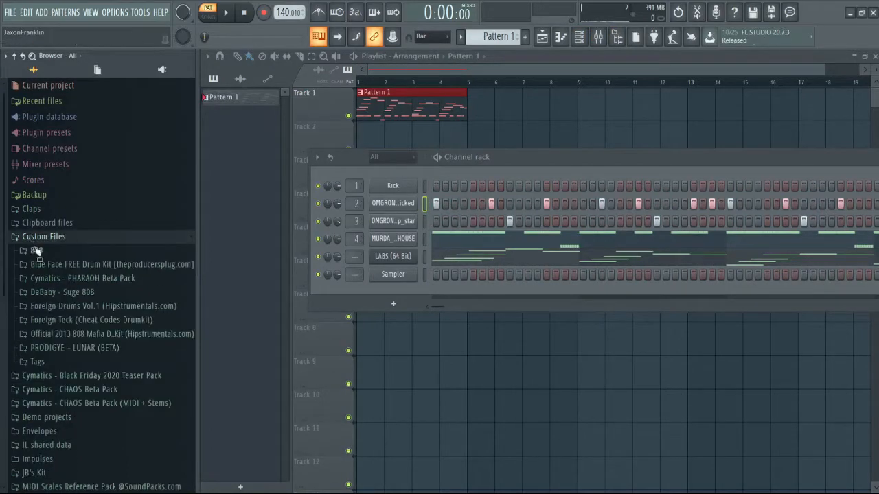
{"action": "left_click", "coordinate": [36, 251]}
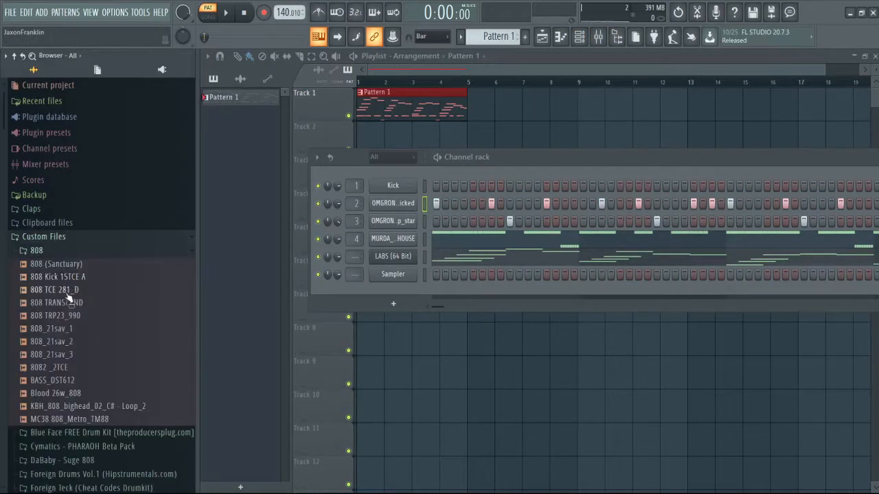
{"action": "left_click_drag", "start_coordinate": [67, 304], "coordinate": [393, 186]}
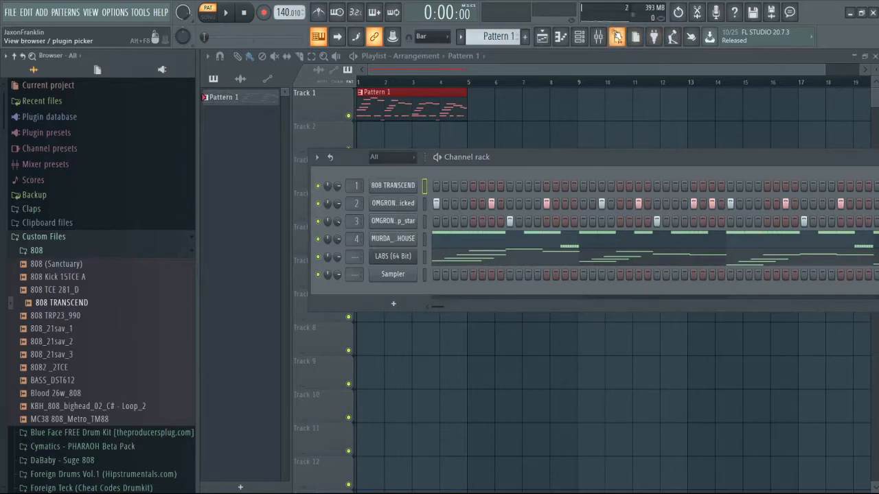
{"action": "left_click", "coordinate": [617, 36]}
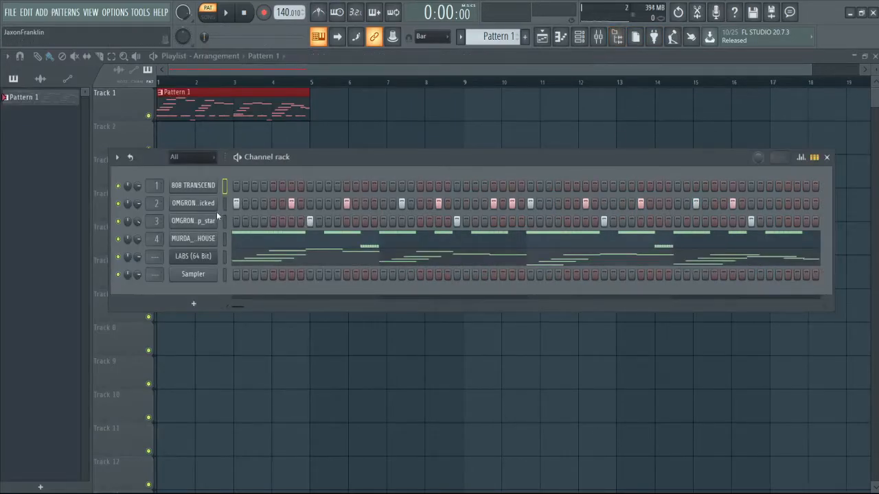
- Remove the mixer track assignment from the 808 TRANSCEND channel and look over its sample settings
{"action": "left_click_drag", "start_coordinate": [154, 185], "coordinate": [155, 192]}
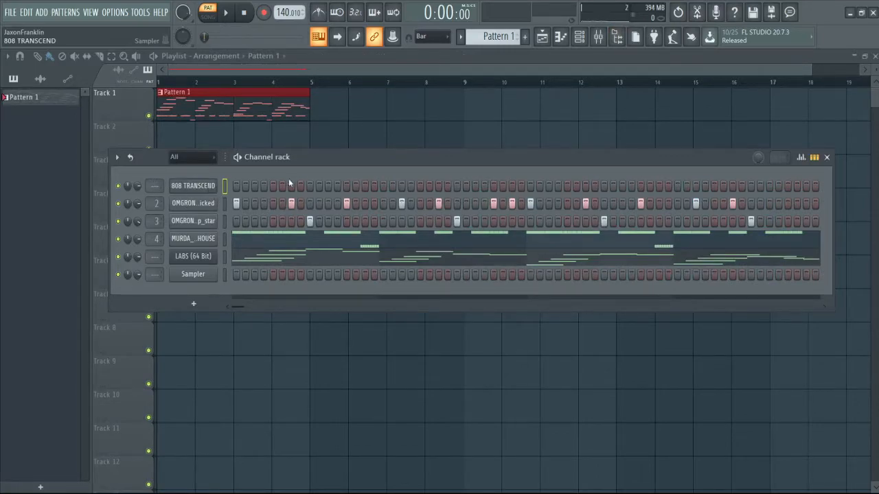
{"action": "left_click", "coordinate": [206, 187]}
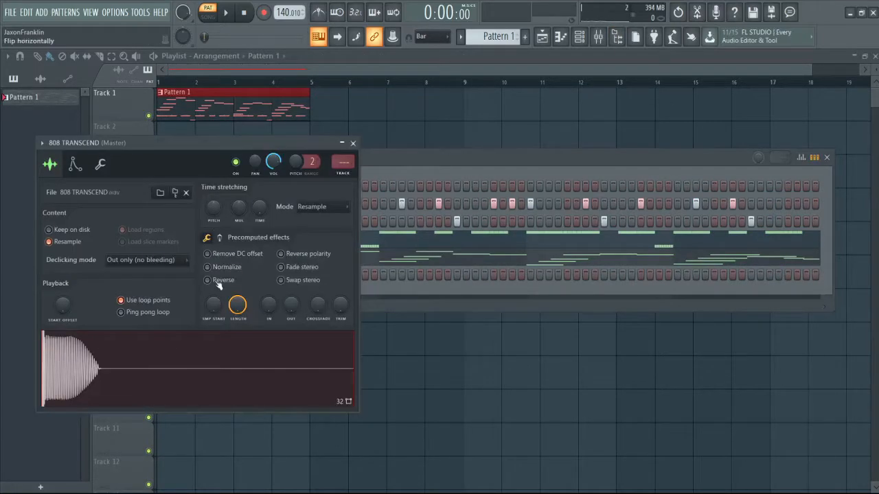
{"action": "left_click", "coordinate": [353, 144]}
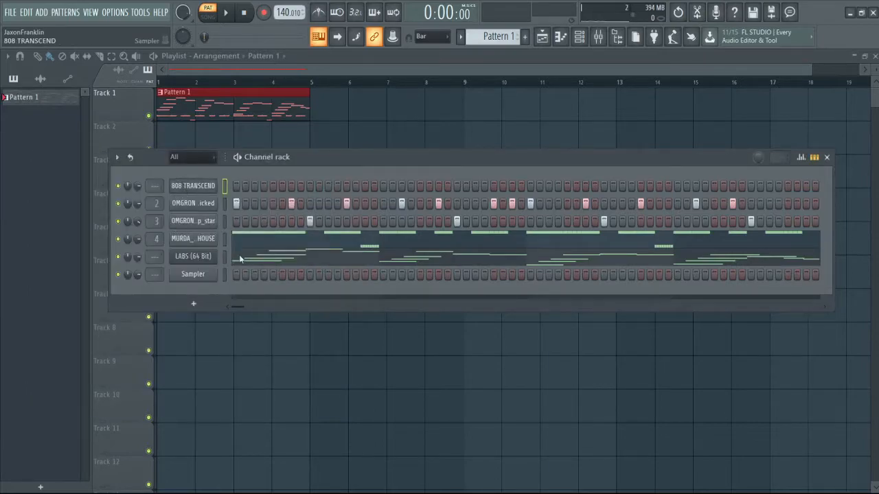
- Shape the volume envelope of 808 TRANSCEND with minimum attack and decay, maximum hold and a reduced release
{"action": "left_click", "coordinate": [204, 188]}
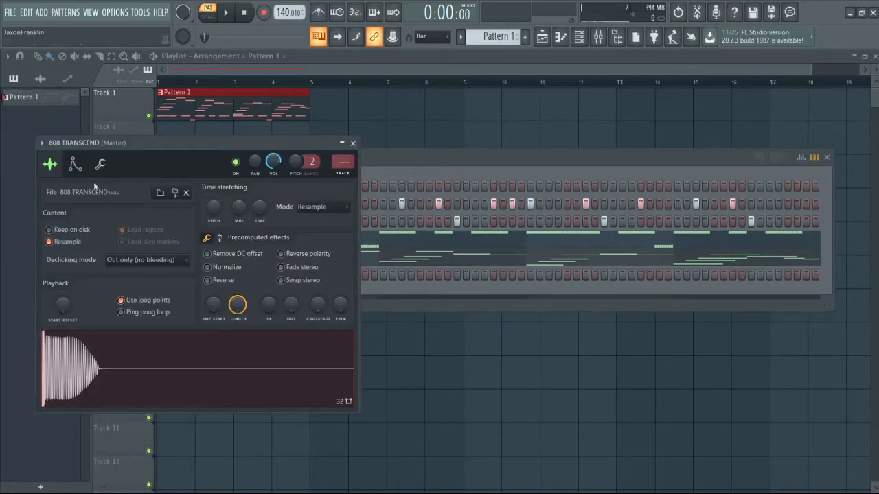
{"action": "left_click", "coordinate": [75, 163]}
{"action": "left_click_drag", "start_coordinate": [68, 306], "coordinate": [68, 337]}
{"action": "left_click_drag", "start_coordinate": [92, 284], "coordinate": [116, 163]}
{"action": "left_click_drag", "start_coordinate": [112, 281], "coordinate": [111, 323]}
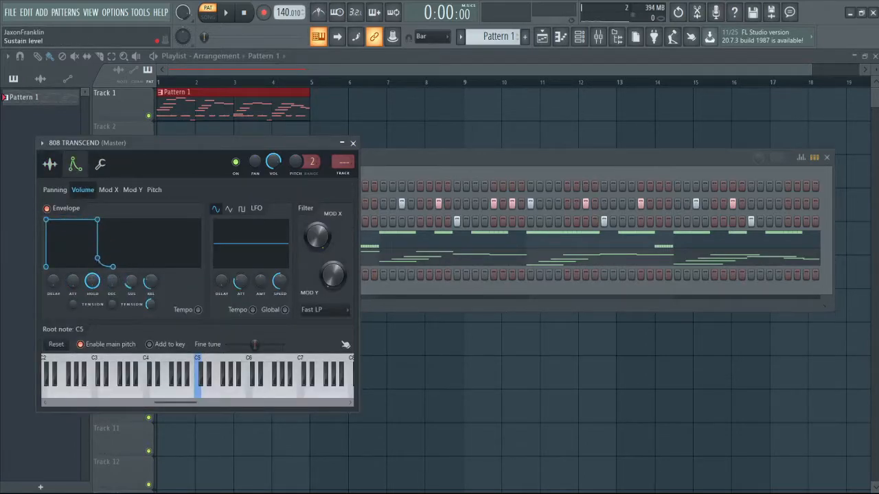
{"action": "left_click_drag", "start_coordinate": [151, 282], "coordinate": [153, 312]}
{"action": "left_click", "coordinate": [353, 143]}
- Draw a G5 note about six steps long at the start of bar 1 in the 808 TRANSCEND piano roll and play it
{"action": "left_click", "coordinate": [238, 203]}
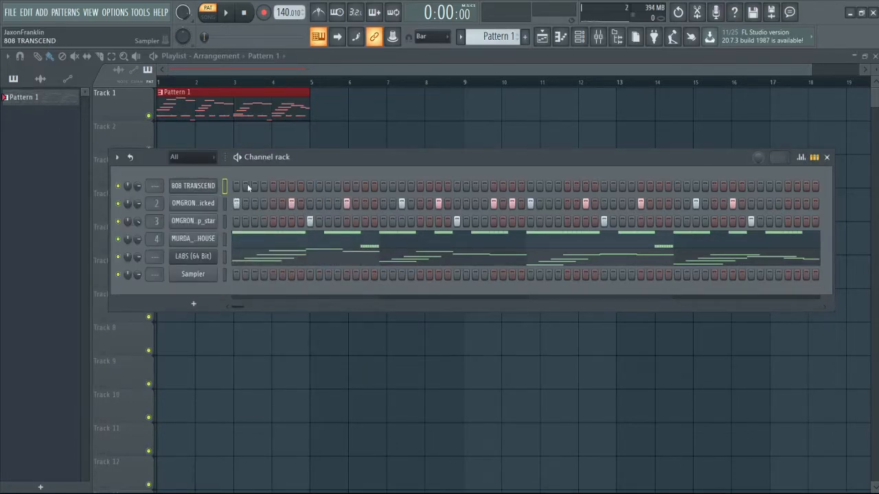
{"action": "key", "text": "F7"}
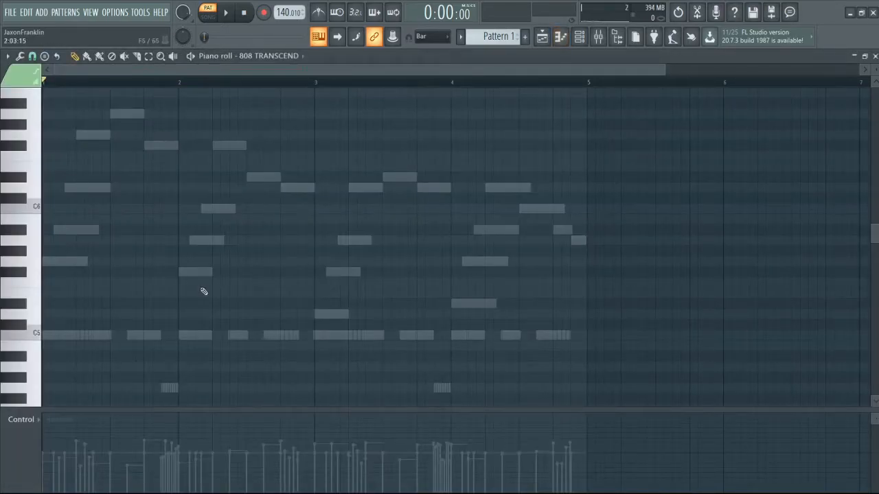
{"action": "left_click", "coordinate": [52, 261]}
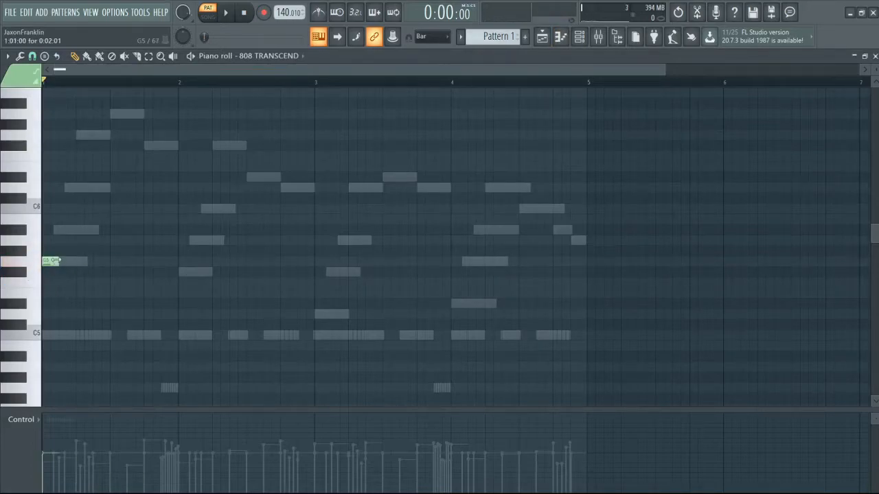
{"action": "left_click_drag", "start_coordinate": [58, 261], "coordinate": [90, 263]}
{"action": "key", "text": "space"}
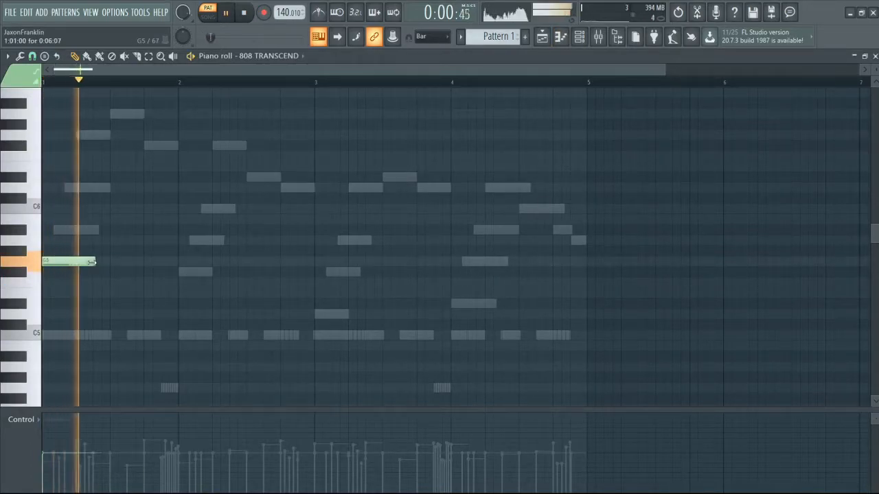
{"action": "key", "text": "space"}
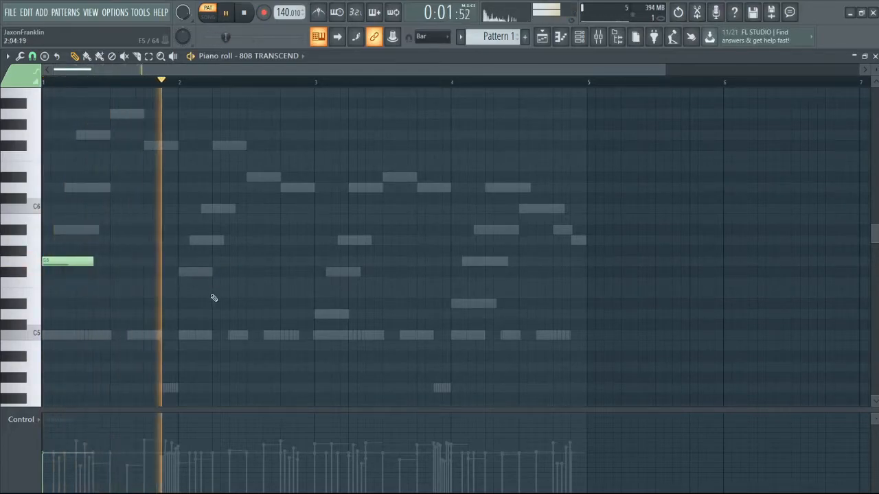
- Try another G5 note near the start of bar 2 in the 808 line, remove it and replay the pattern
{"action": "key", "text": "space"}
{"action": "left_click", "coordinate": [189, 262]}
{"action": "right_click", "coordinate": [189, 261]}
{"action": "key", "text": "space"}
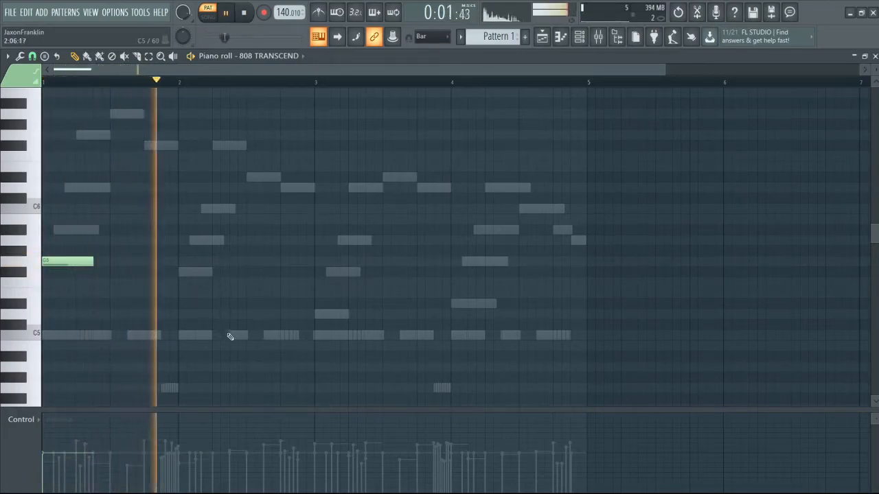
{"action": "key", "text": "space"}
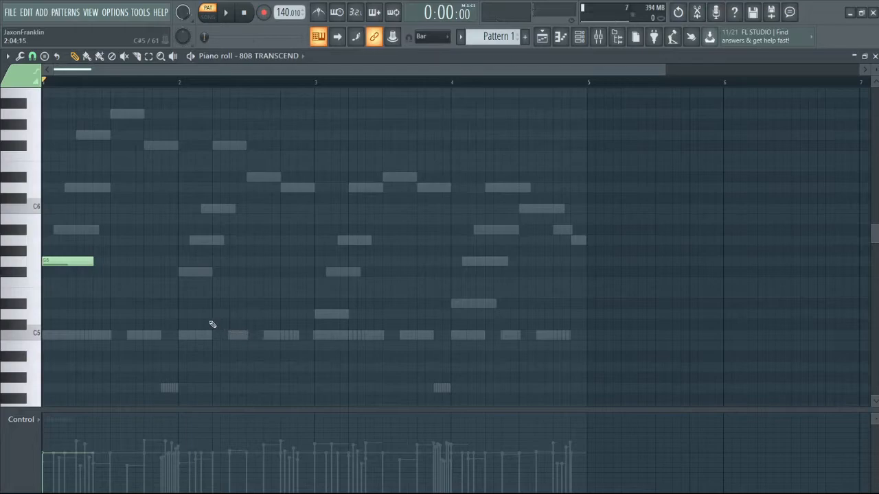
- Open the MIDI Scales Reference Pack in the browser and look through its Major & Minor Scales folder
{"action": "left_click", "coordinate": [617, 37]}
{"action": "scroll", "coordinate": [134, 223], "scroll_direction": "down", "scroll_amount": 6}
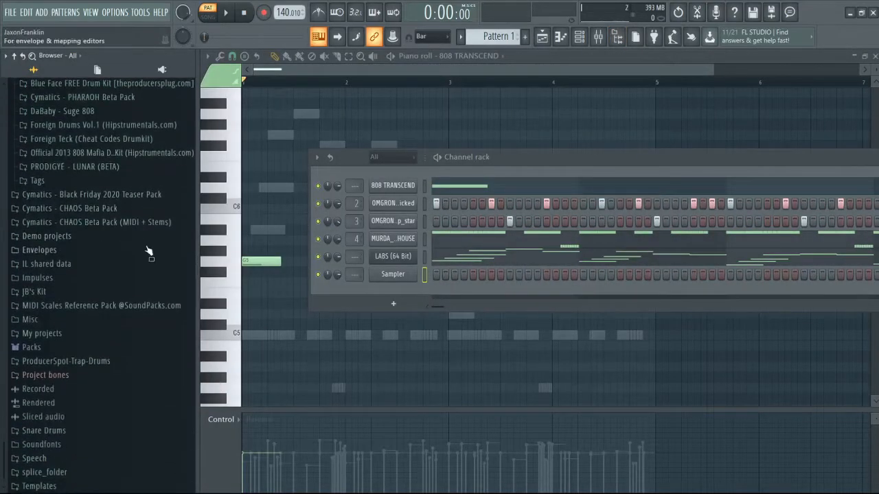
{"action": "left_click", "coordinate": [102, 307]}
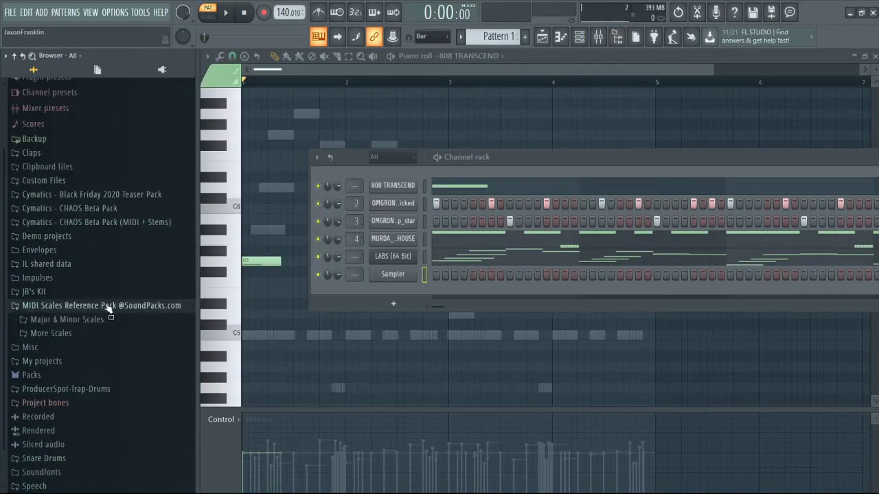
{"action": "left_click", "coordinate": [94, 335]}
{"action": "scroll", "coordinate": [95, 337], "scroll_direction": "down", "scroll_amount": 4}
{"action": "scroll", "coordinate": [95, 335], "scroll_direction": "up", "scroll_amount": 3}
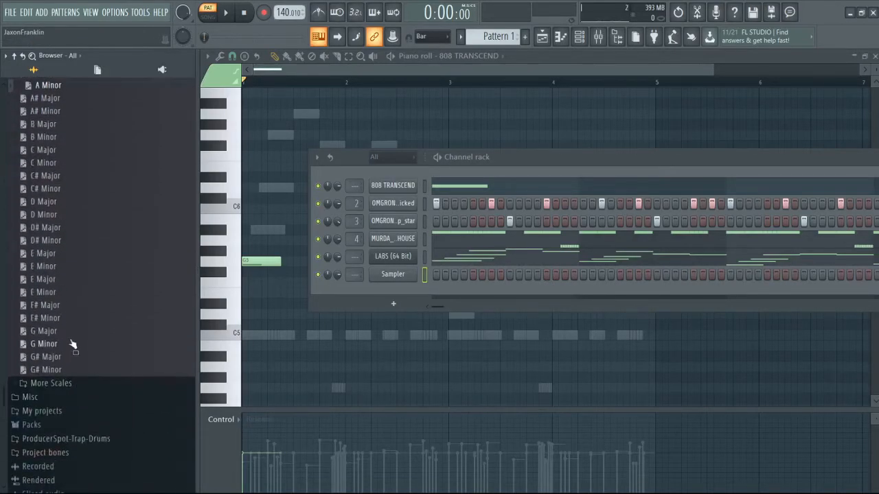
{"action": "left_click", "coordinate": [73, 344]}
{"action": "scroll", "coordinate": [77, 336], "scroll_direction": "up", "scroll_amount": 5}
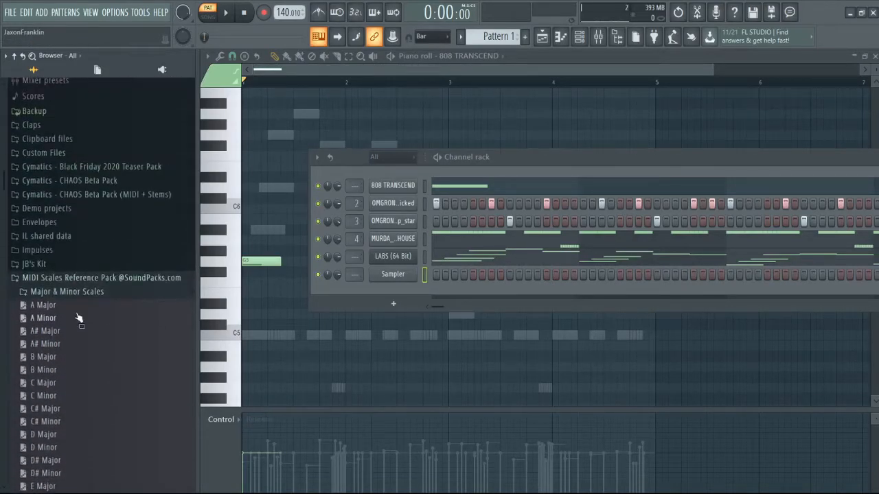
{"action": "left_click", "coordinate": [81, 295]}
- Load G - Harmonic Minor from the pack's G - Scales folder onto the Sampler channel as a ghost-note guide and hide the browser
{"action": "left_click", "coordinate": [72, 306]}
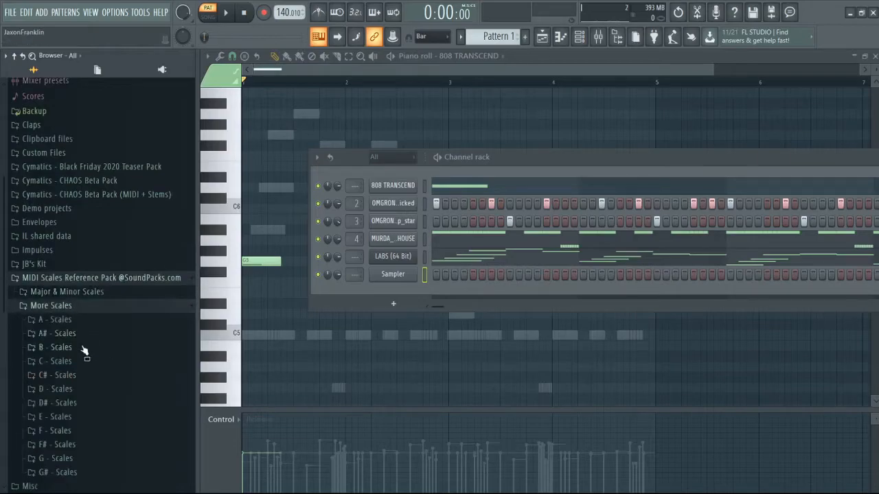
{"action": "left_click", "coordinate": [79, 458]}
{"action": "scroll", "coordinate": [113, 402], "scroll_direction": "down", "scroll_amount": 7}
{"action": "scroll", "coordinate": [120, 385], "scroll_direction": "up", "scroll_amount": 4}
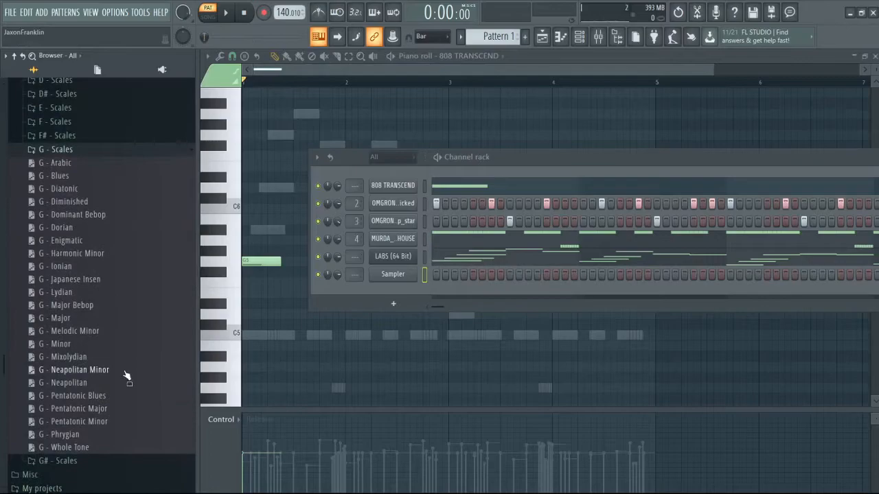
{"action": "left_click_drag", "start_coordinate": [98, 255], "coordinate": [387, 275]}
{"action": "left_click", "coordinate": [378, 324]}
{"action": "right_click", "coordinate": [398, 326]}
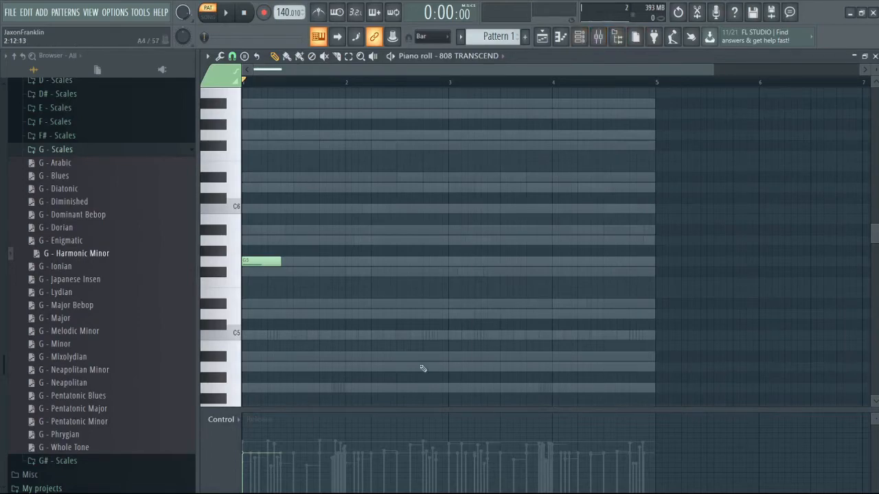
{"action": "left_click", "coordinate": [617, 37]}
- Play the pattern briefly and add a D#5 note about six steps long halfway through bar 2 of the 808 line
{"action": "key", "text": "space"}
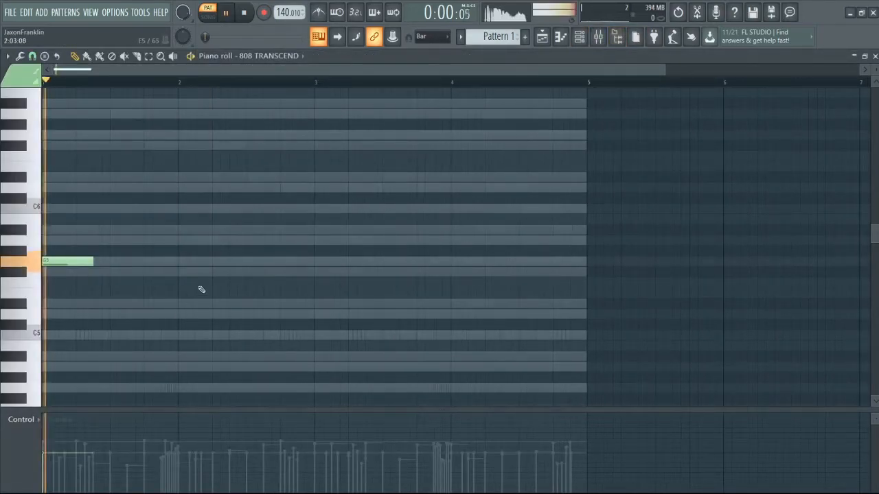
{"action": "key", "text": "space"}
{"action": "left_click", "coordinate": [248, 304]}
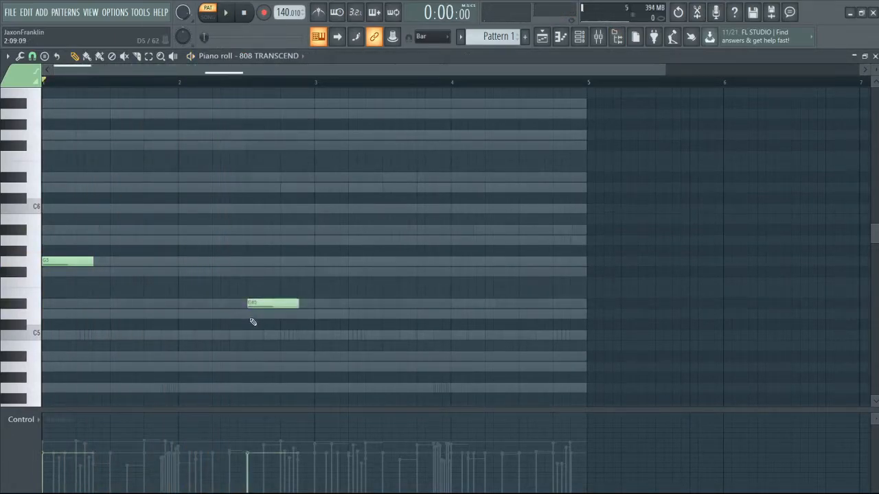
- Replace the D#5 note midway through bar 2 with two shorter back-to-back D5 notes and play the pattern
{"action": "left_click", "coordinate": [248, 315]}
{"action": "left_click_drag", "start_coordinate": [248, 320], "coordinate": [245, 320]}
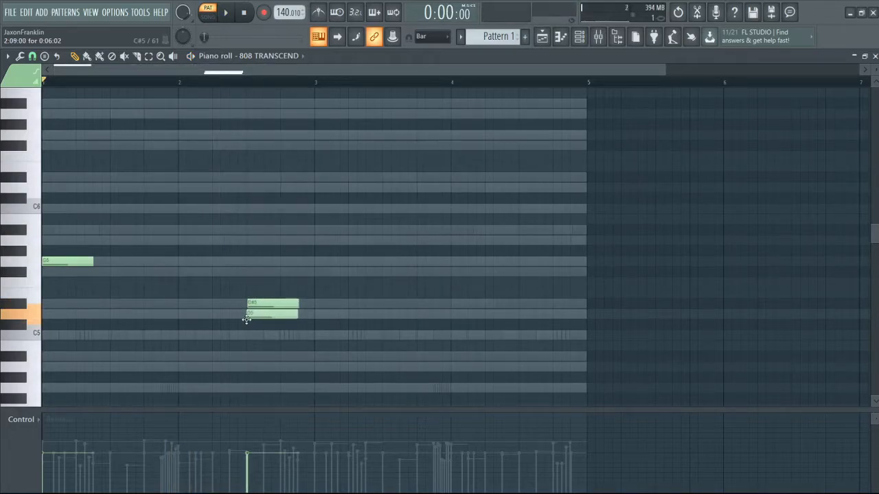
{"action": "right_click", "coordinate": [275, 303]}
{"action": "left_click_drag", "start_coordinate": [294, 314], "coordinate": [280, 314]}
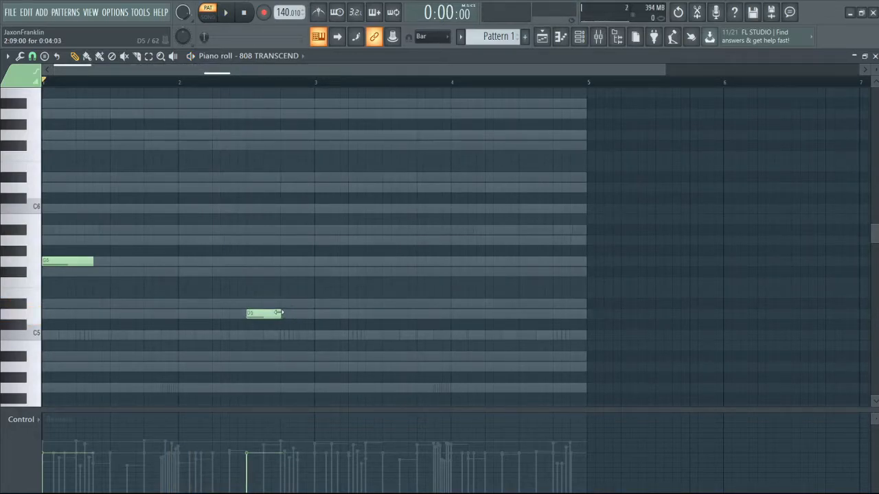
{"action": "left_click", "coordinate": [284, 314]}
{"action": "key", "text": "space"}
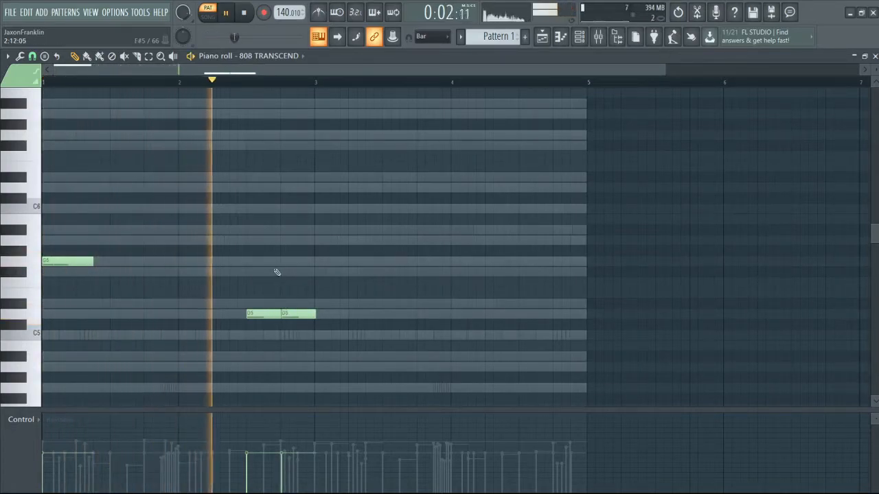
{"action": "key", "text": "space"}
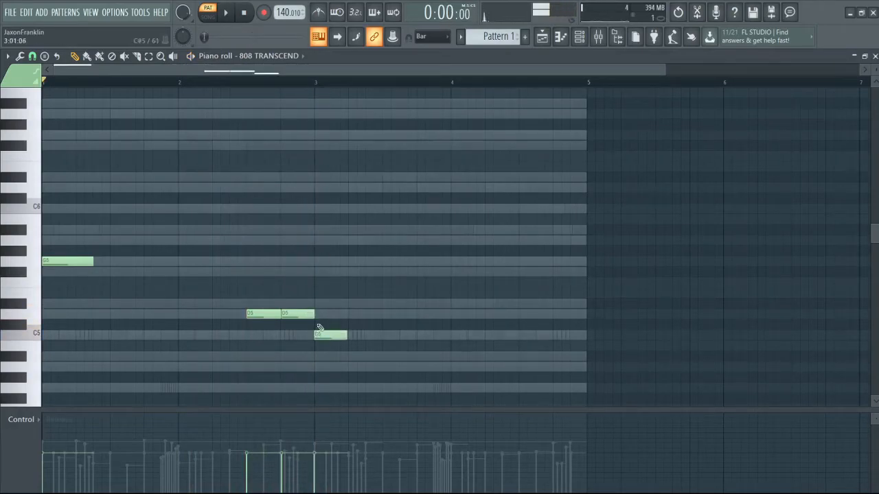
- Replace the C5 note at the start of bar 3 with a D#5 note and play it back
{"action": "left_click", "coordinate": [314, 303]}
{"action": "right_click", "coordinate": [329, 334]}
{"action": "key", "text": "space"}
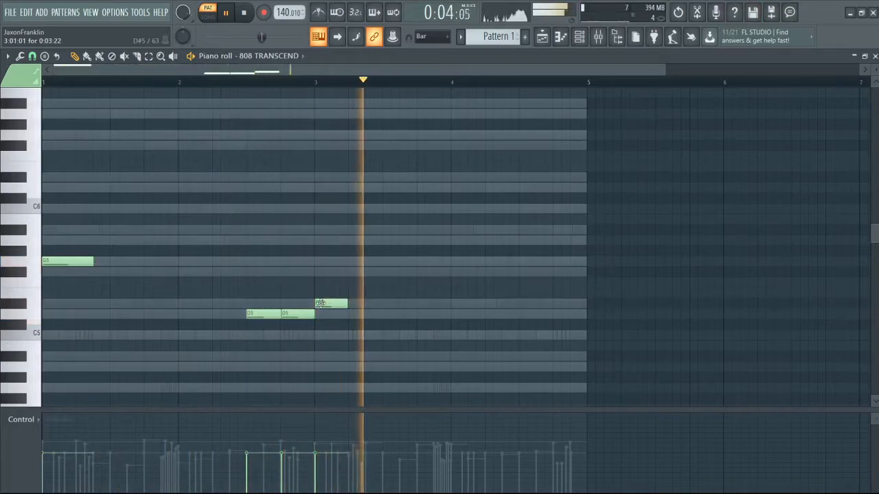
{"action": "key", "text": "space"}
- Halve the second D5 note in bar 2 and add a third short D5 filling the gap up to bar 3
{"action": "left_click_drag", "start_coordinate": [313, 315], "coordinate": [295, 315]}
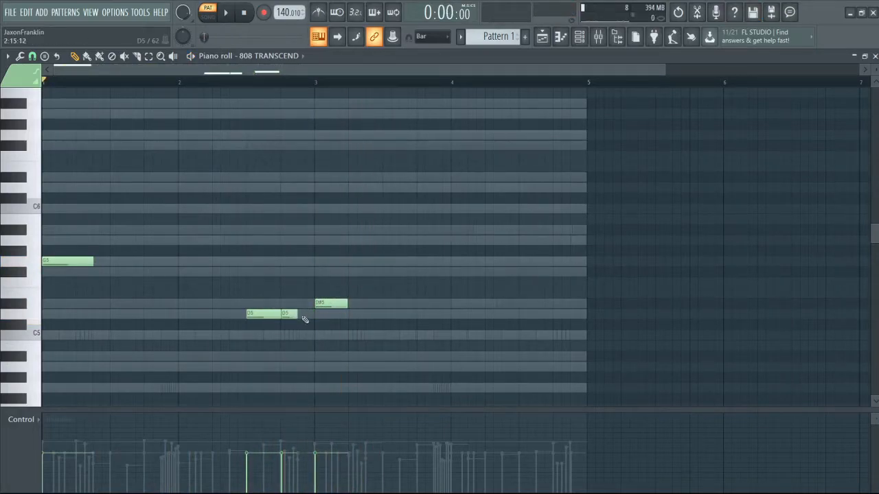
{"action": "left_click", "coordinate": [305, 315]}
{"action": "key", "text": "space"}
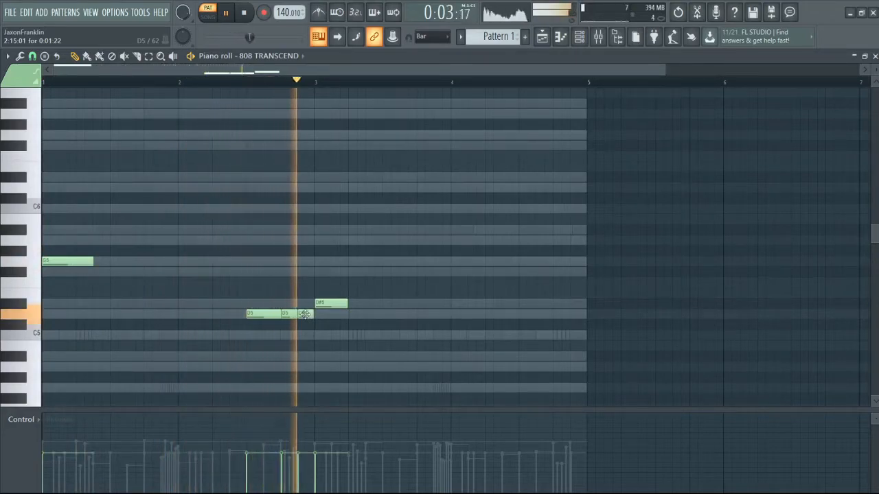
{"action": "key", "text": "space"}
- Lengthen the D#5 note in bar 3 to half a bar and audition the result
{"action": "left_click_drag", "start_coordinate": [346, 308], "coordinate": [385, 311]}
{"action": "key", "text": "space"}
{"action": "key", "text": "space"}
{"action": "key", "text": "space"}
{"action": "key", "text": "space"}
{"action": "key", "text": "space"}
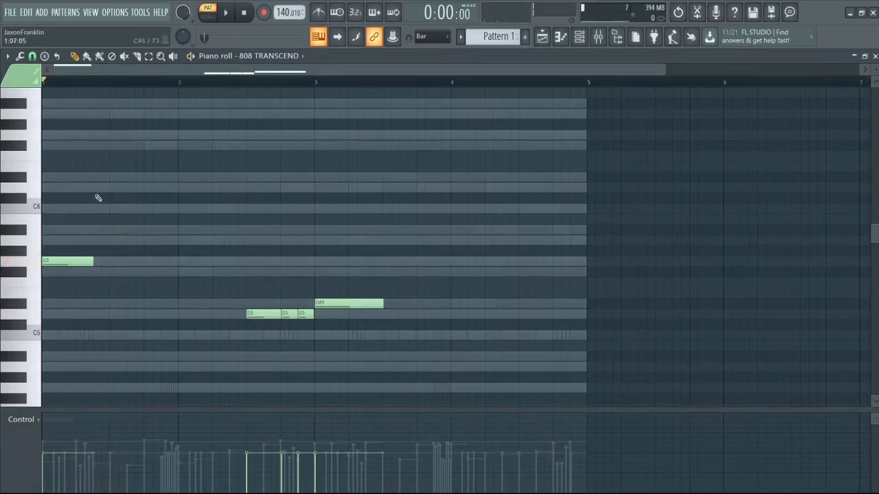
- Add a half-bar D6 note in bar 1 starting where the G5 note ends, fine-tune its timing and play the pattern
{"action": "left_click", "coordinate": [97, 188]}
{"action": "left_click_drag", "start_coordinate": [104, 189], "coordinate": [99, 186]}
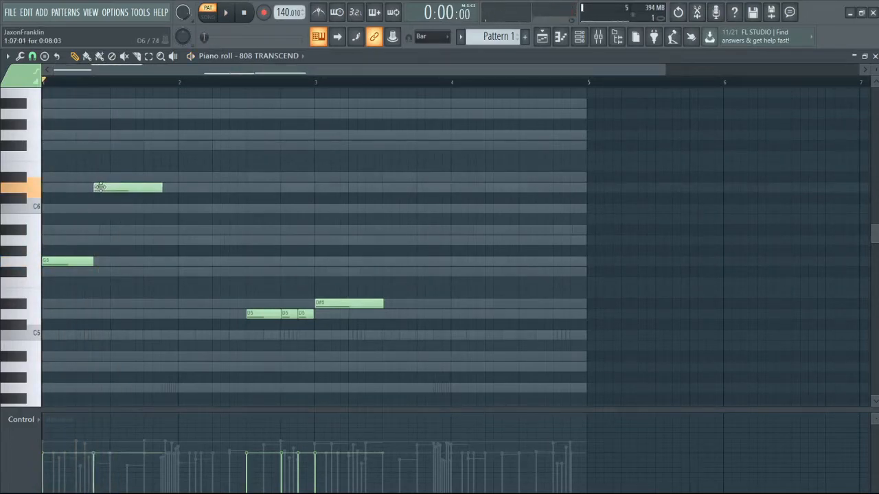
{"action": "key", "text": "space"}
{"action": "key", "text": "space"}
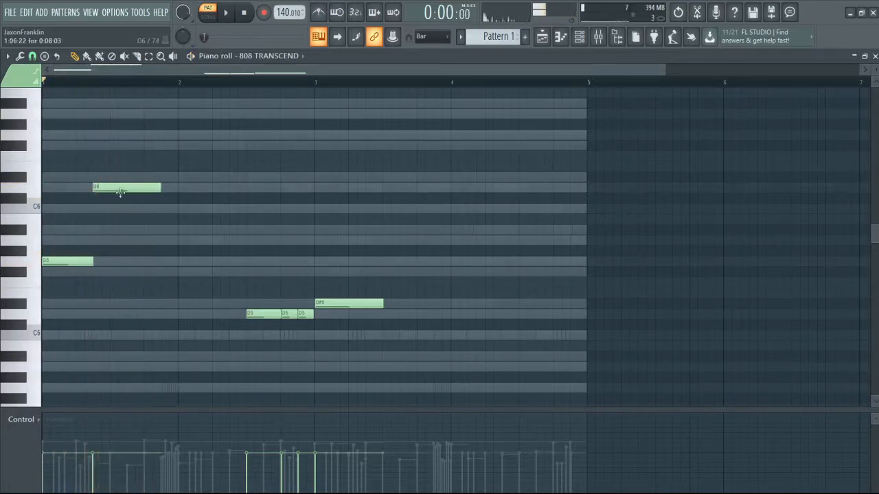
{"action": "key", "text": "space"}
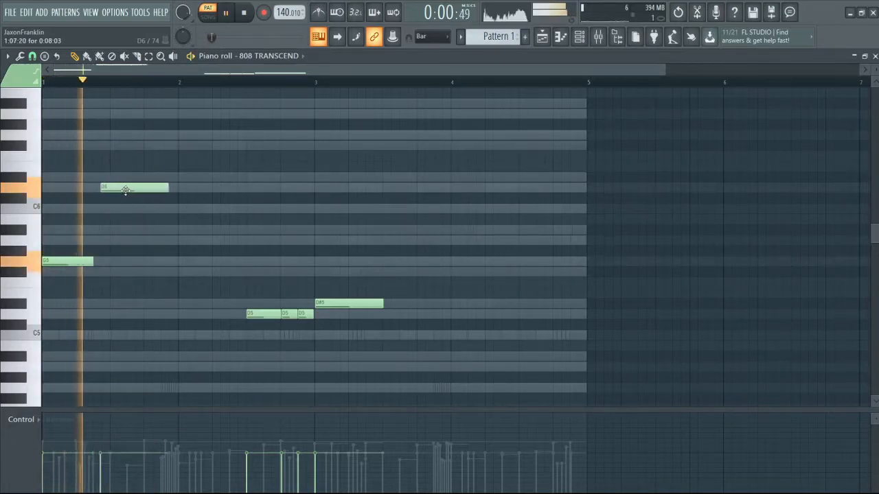
{"action": "key", "text": "space"}
{"action": "left_click_drag", "start_coordinate": [117, 190], "coordinate": [119, 187]}
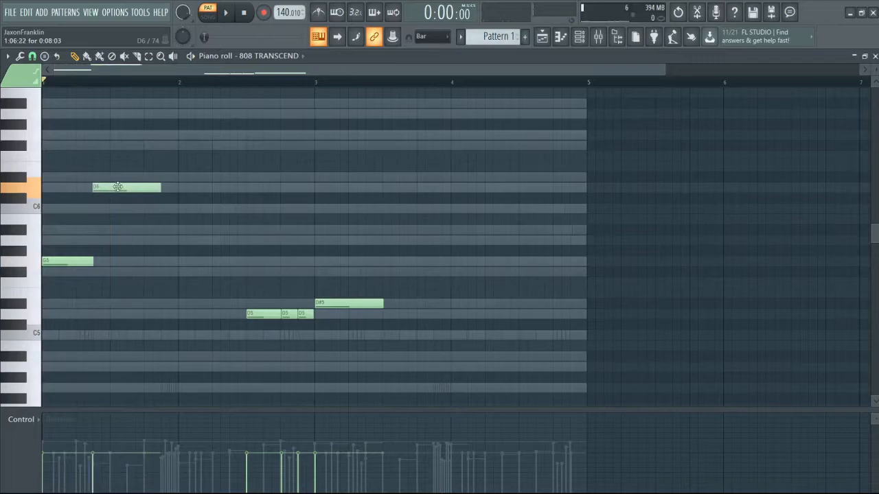
{"action": "key", "text": "space"}
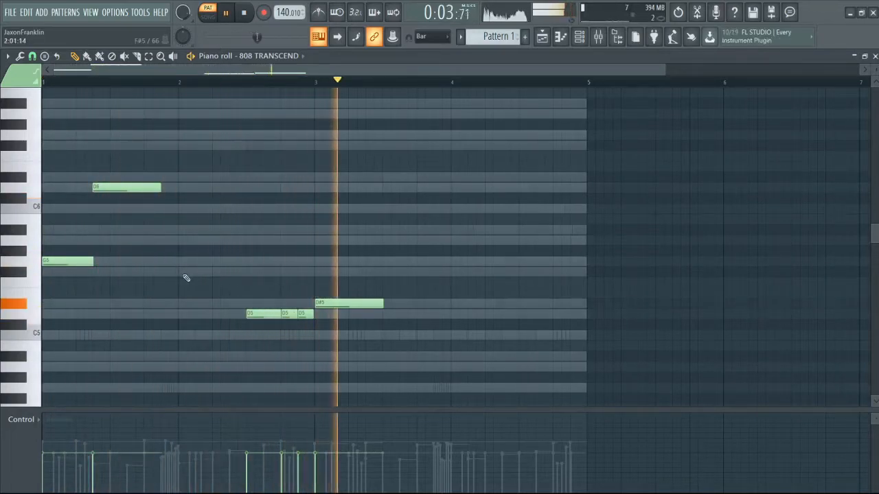
{"action": "key", "text": "space"}
- Try a descending run of C5, A#4 and A4 in bar 4, shortening the A#4 to end where A4 starts
{"action": "left_click_drag", "start_coordinate": [485, 273], "coordinate": [485, 333]}
{"action": "left_click", "coordinate": [522, 356]}
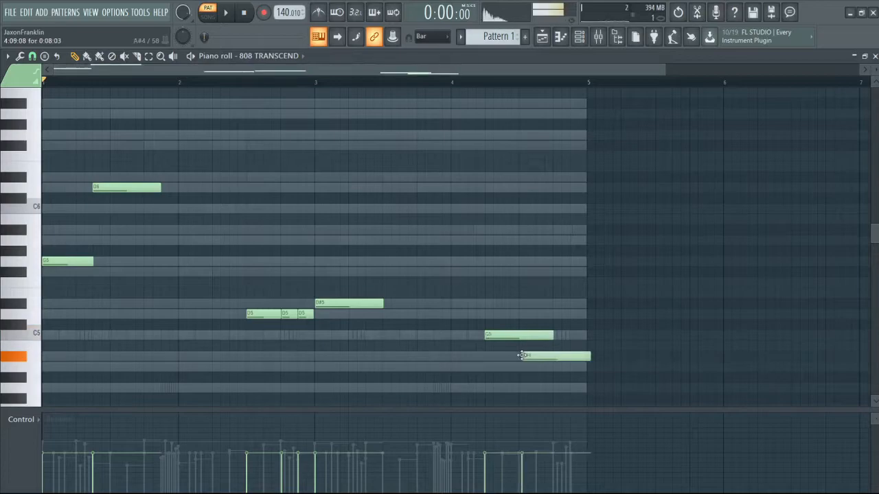
{"action": "left_click", "coordinate": [557, 366]}
{"action": "key", "text": "space"}
{"action": "left_click_drag", "start_coordinate": [585, 356], "coordinate": [547, 358]}
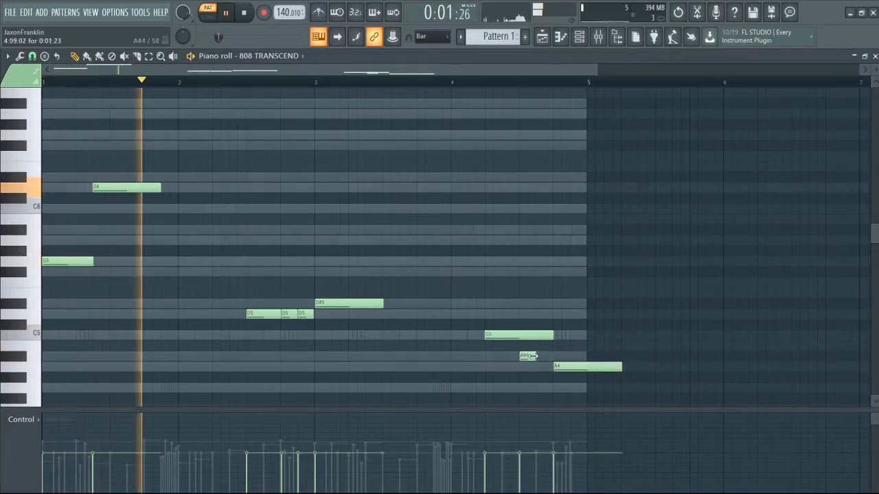
{"action": "key", "text": "space"}
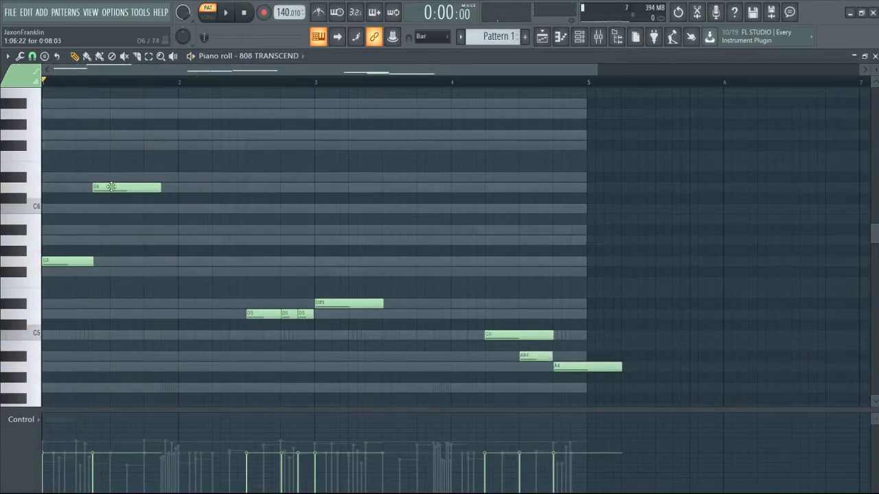
- Raise the D6 note in bar 1 to G6 and play it back
{"action": "left_click", "coordinate": [94, 208]}
{"action": "left_click", "coordinate": [97, 136]}
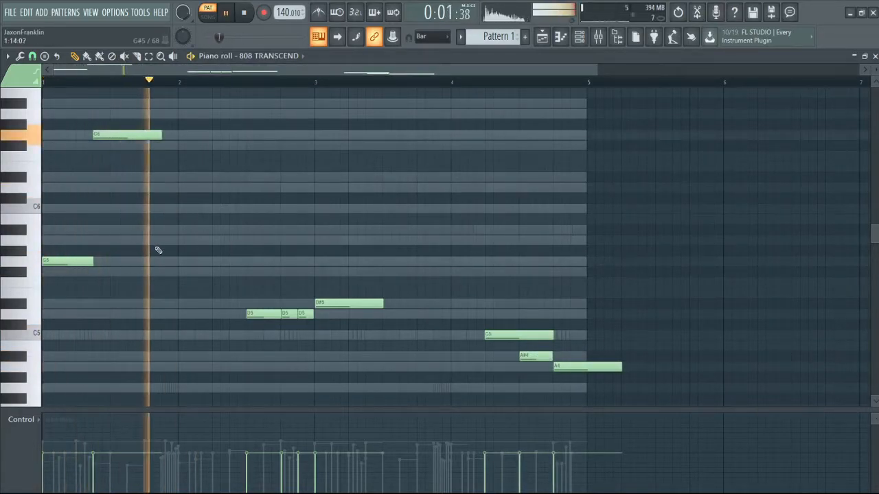
{"action": "key", "text": "space"}
{"action": "key", "text": "space"}
{"action": "key", "text": "space"}
- Add a half-bar note three quarters through bar 1, trying C5 and D5 before settling on F#5, and audition it
{"action": "left_click", "coordinate": [147, 272]}
{"action": "right_click", "coordinate": [147, 272]}
{"action": "left_click", "coordinate": [148, 335]}
{"action": "left_click", "coordinate": [144, 313]}
{"action": "right_click", "coordinate": [149, 335]}
{"action": "key", "text": "space"}
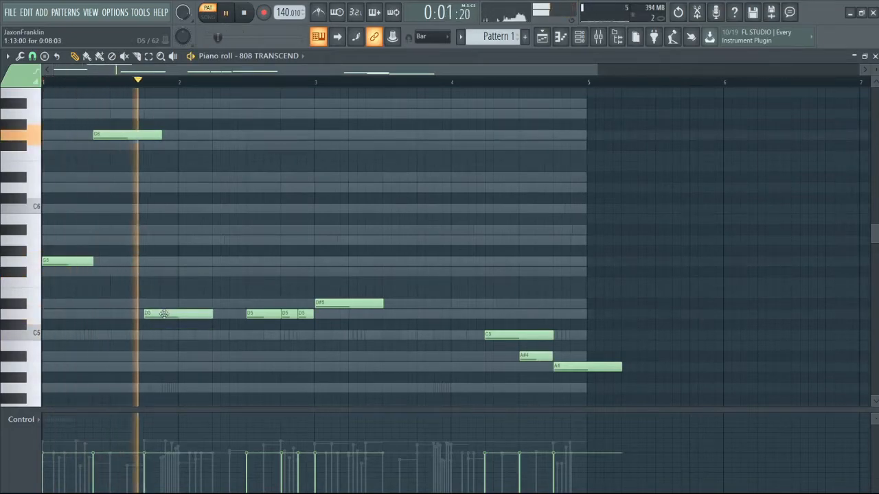
{"action": "key", "text": "space"}
{"action": "left_click_drag", "start_coordinate": [165, 314], "coordinate": [164, 268]}
{"action": "key", "text": "space"}
{"action": "key", "text": "space"}
- Lower the D#5 note in bar 3 to D5 and shorten the G6 note to end where the F#5 begins
{"action": "left_click_drag", "start_coordinate": [329, 302], "coordinate": [330, 313]}
{"action": "key", "text": "space"}
{"action": "key", "text": "space"}
{"action": "key", "text": "space"}
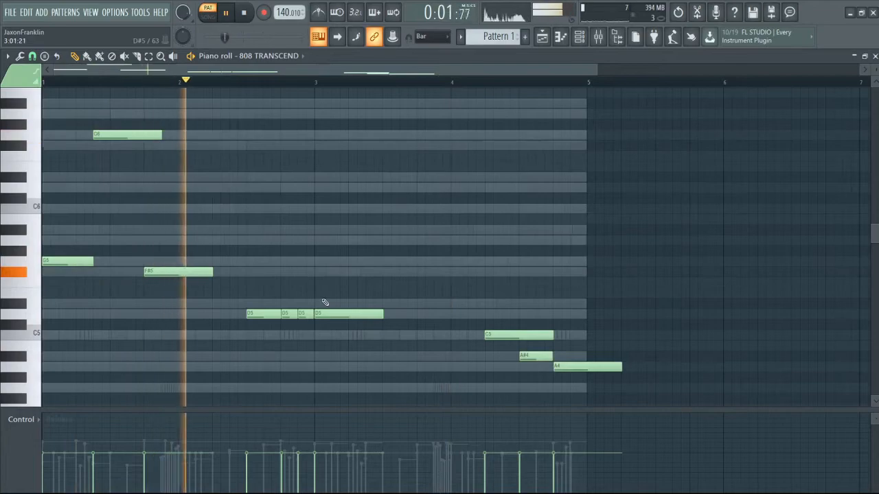
{"action": "left_click_drag", "start_coordinate": [161, 134], "coordinate": [142, 135]}
{"action": "key", "text": "space"}
- Delete the C5, A#4 and A4 notes from bar 4 and play the pattern
{"action": "right_click", "coordinate": [538, 355]}
{"action": "right_click", "coordinate": [559, 367]}
{"action": "right_click", "coordinate": [516, 335]}
{"action": "key", "text": "space"}
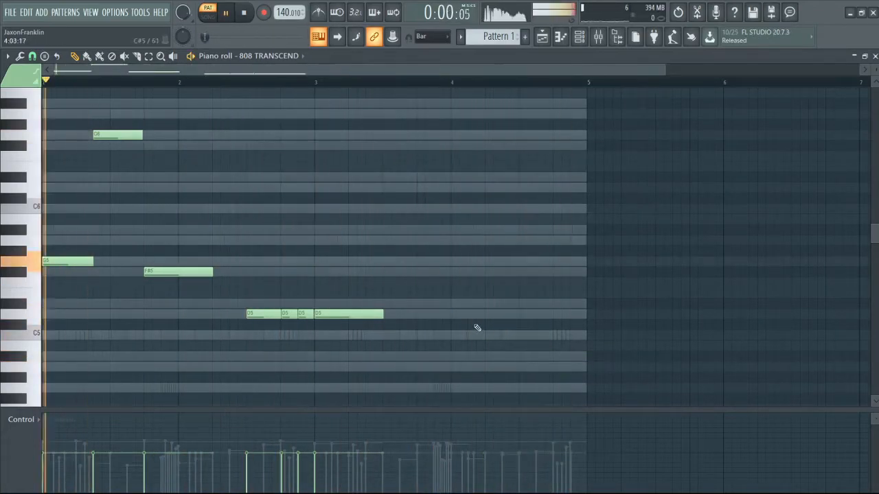
{"action": "key", "text": "space"}
- Try shortening the bar 3 D5 to a quarter bar and following it with another D5 and a D#5
{"action": "left_click_drag", "start_coordinate": [381, 313], "coordinate": [349, 313]}
{"action": "left_click", "coordinate": [359, 313]}
{"action": "left_click", "coordinate": [385, 303]}
{"action": "key", "text": "space"}
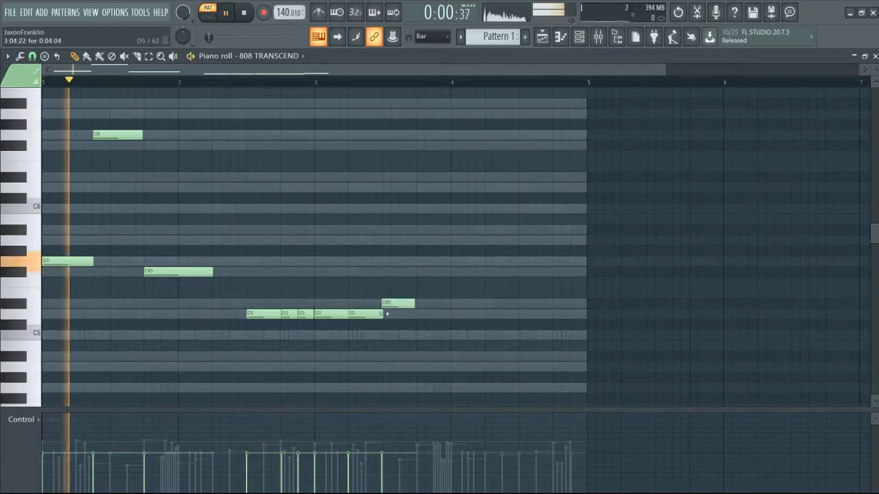
{"action": "key", "text": "space"}
- Delete the second D5 and the D#5 from bar 3 and extend the remaining D5 to just short of mid-bar
{"action": "right_click", "coordinate": [373, 314]}
{"action": "key", "text": "space"}
{"action": "left_click_drag", "start_coordinate": [348, 313], "coordinate": [365, 318]}
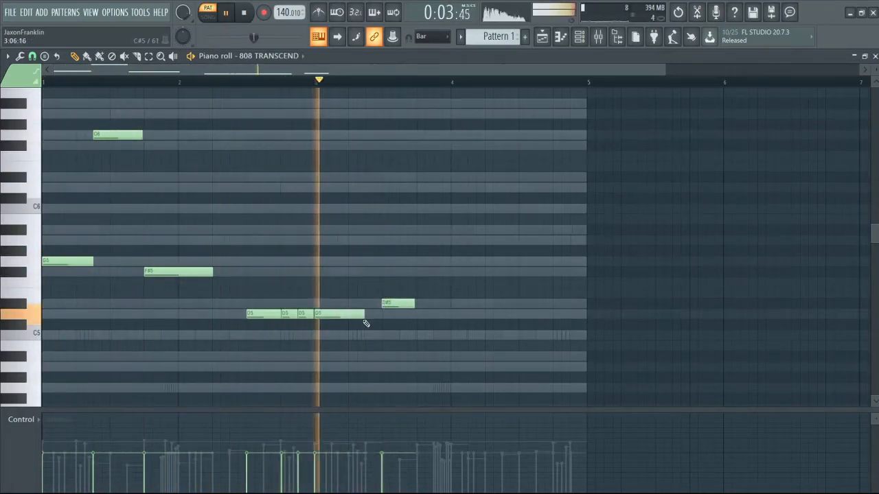
{"action": "key", "text": "space"}
{"action": "right_click", "coordinate": [388, 304]}
{"action": "key", "text": "space"}
{"action": "key", "text": "space"}
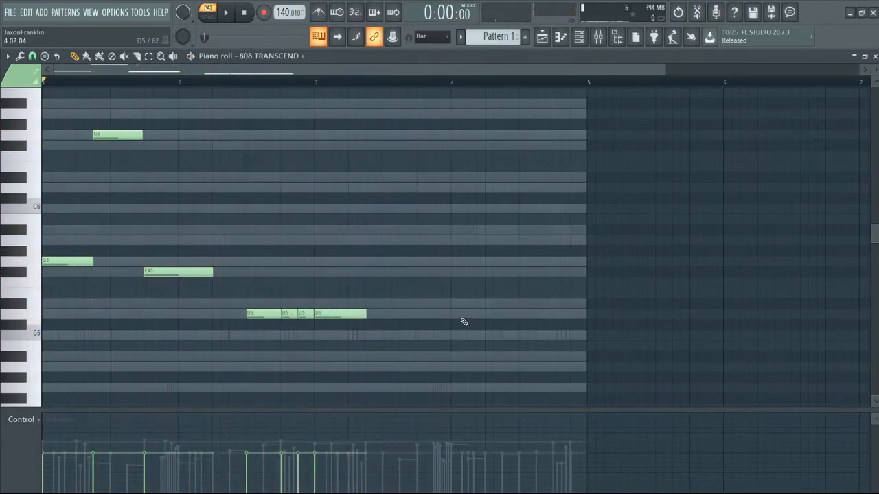
- Place a descending run of D5, C5, A#4 and A4 notes across bar 4 and audition it
{"action": "left_click", "coordinate": [454, 315]}
{"action": "left_click", "coordinate": [522, 336]}
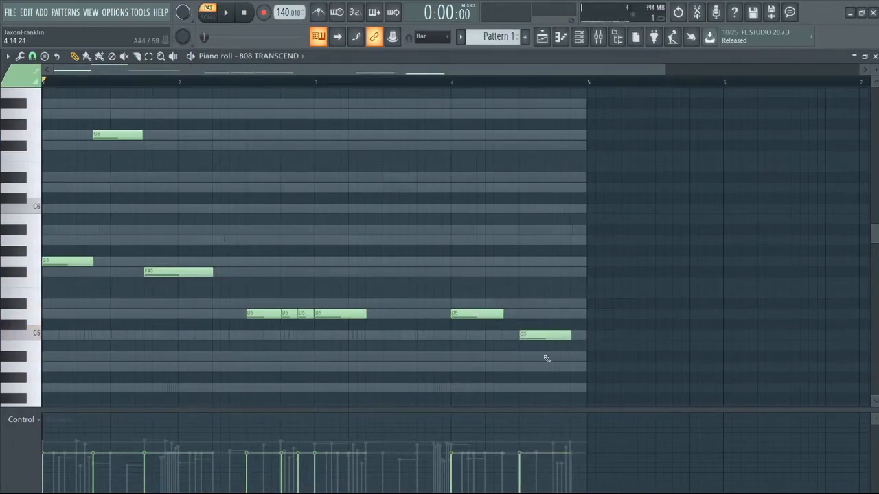
{"action": "left_click", "coordinate": [556, 356]}
{"action": "left_click", "coordinate": [575, 367]}
{"action": "key", "text": "space"}
{"action": "key", "text": "space"}
- Move the bar 4 D5 to a quarter into the bar, place the C5 directly after it and delete the A#4 and A4
{"action": "left_click_drag", "start_coordinate": [469, 314], "coordinate": [504, 315]}
{"action": "key", "text": "space"}
{"action": "left_click_drag", "start_coordinate": [523, 333], "coordinate": [533, 316]}
{"action": "right_click", "coordinate": [569, 357]}
{"action": "right_click", "coordinate": [581, 366]}
{"action": "key", "text": "space"}
{"action": "key", "text": "space"}
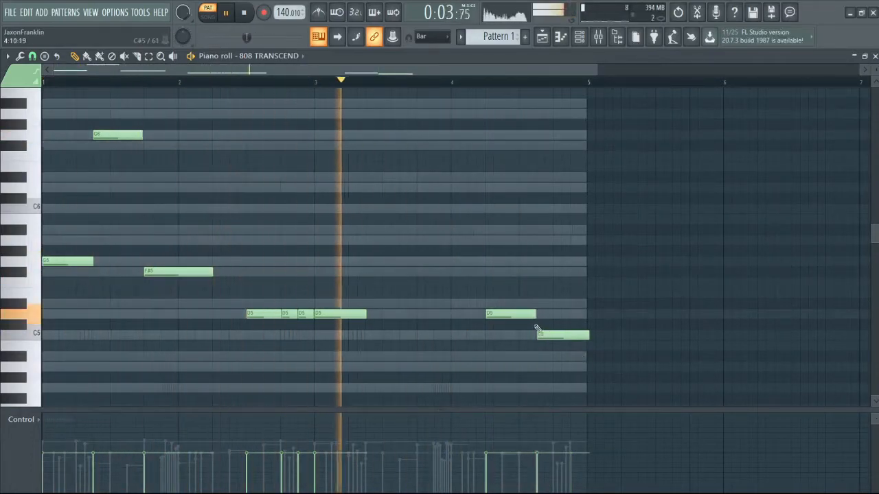
{"action": "key", "text": "space"}
- Trim the final C5 note to the end of bar 4 and raise it to D6, checking it by playback
{"action": "key", "text": "space"}
{"action": "left_click_drag", "start_coordinate": [585, 334], "coordinate": [557, 185]}
{"action": "key", "text": "space"}
{"action": "key", "text": "space"}
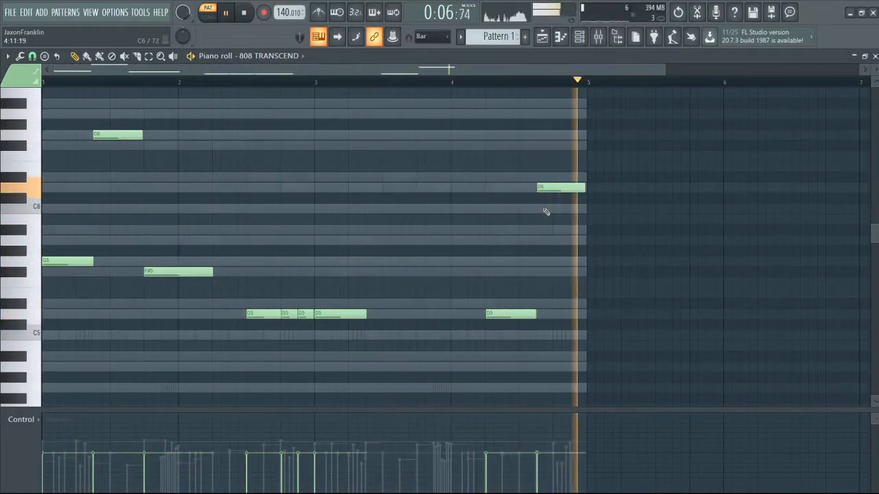
{"action": "key", "text": "space"}
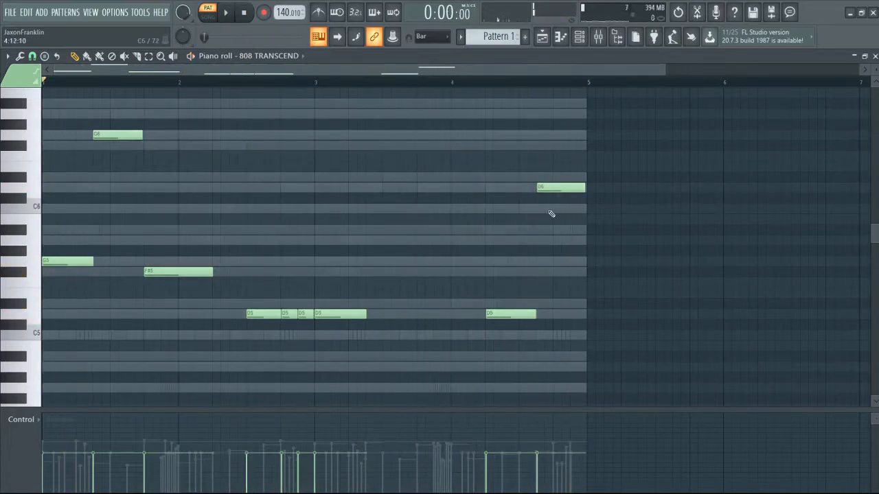
- Split the ending of bar 4 into two back-to-back D6 notes, with the second shorter one trimmed to the bar's end
{"action": "key", "text": "space"}
{"action": "left_click_drag", "start_coordinate": [584, 187], "coordinate": [570, 189]}
{"action": "key", "text": "space"}
{"action": "left_click", "coordinate": [584, 188]}
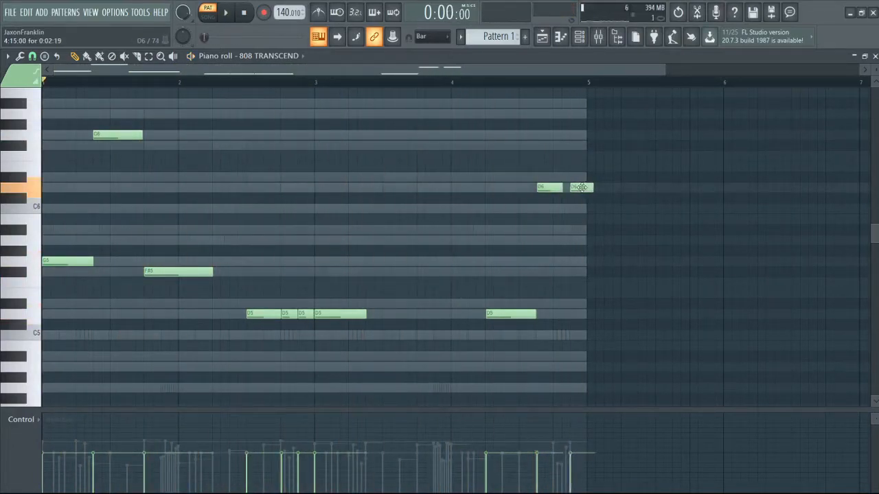
{"action": "key", "text": "space"}
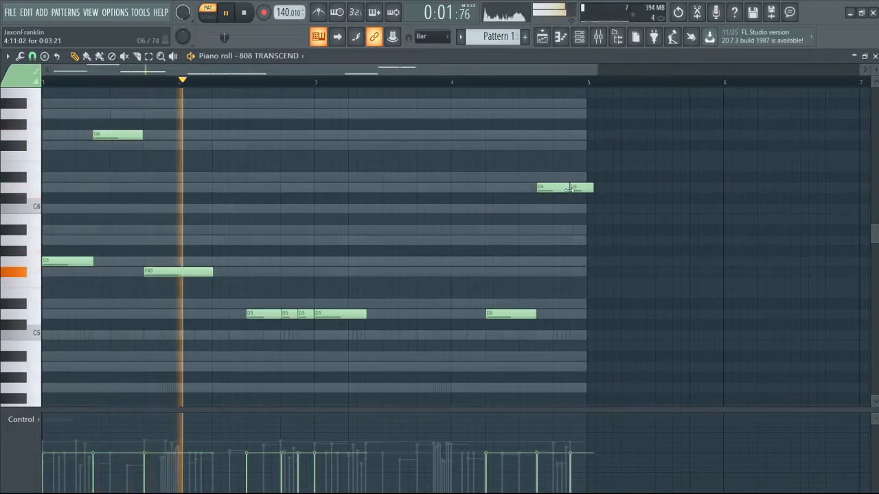
{"action": "left_click_drag", "start_coordinate": [595, 187], "coordinate": [586, 186]}
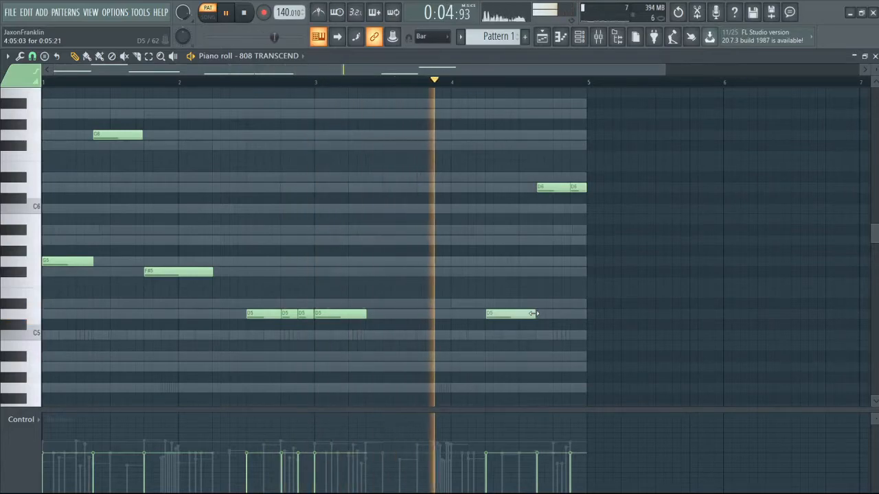
- Show the Channel rack to examine the 808 TRANSCEND pattern alongside the other channels, and hide it again
{"action": "key", "text": "F6"}
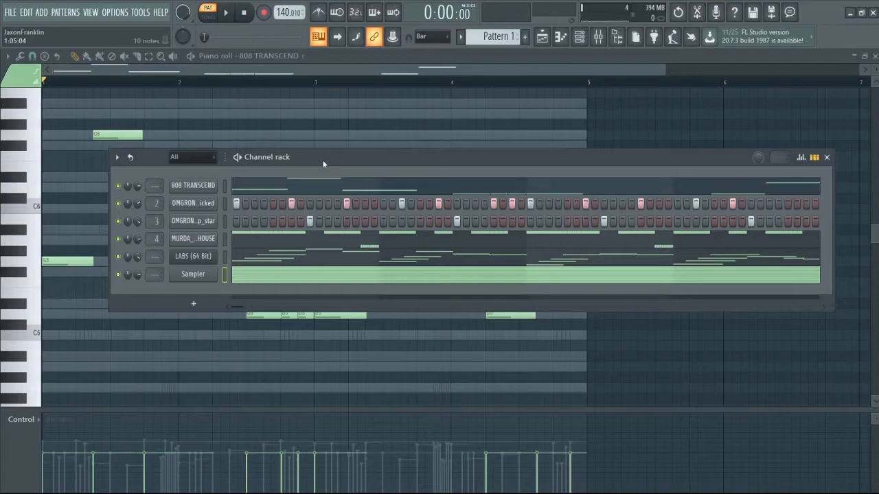
{"action": "key", "text": "F6"}
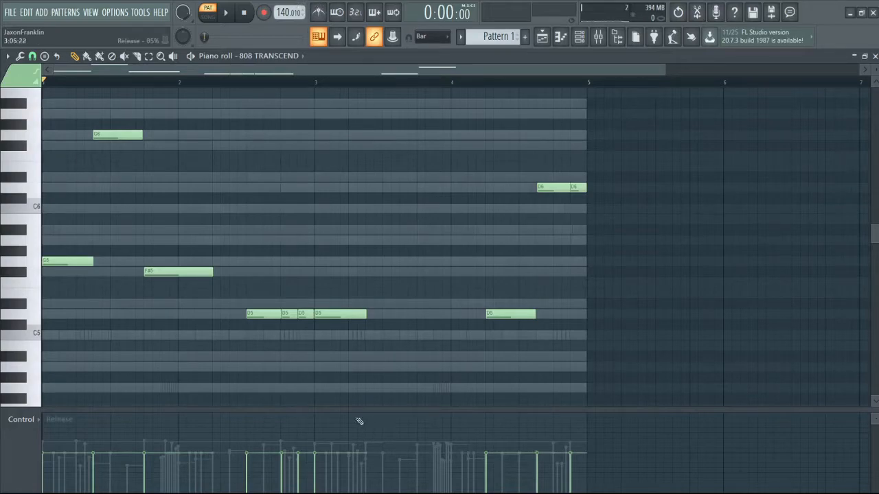
- Select the four D5 notes across bars 2 and 3 and play the pattern from just before them
{"action": "left_click_drag", "start_coordinate": [245, 278], "coordinate": [387, 365]}
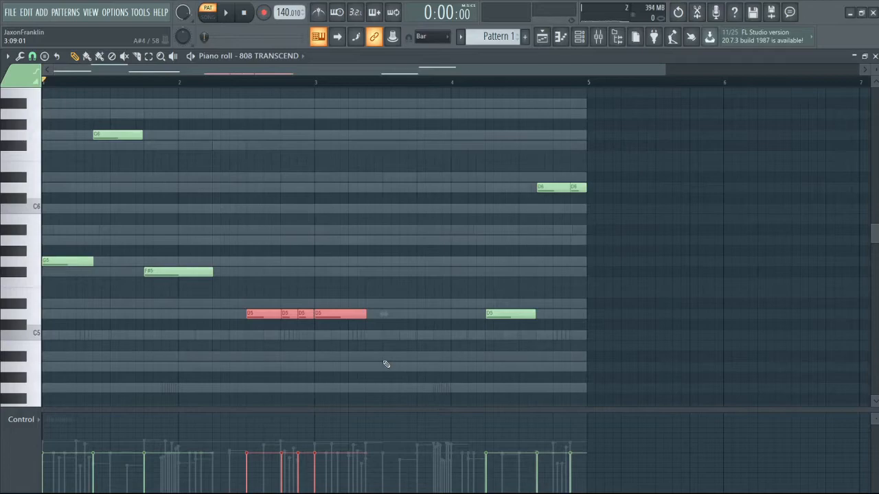
{"action": "left_click", "coordinate": [242, 80]}
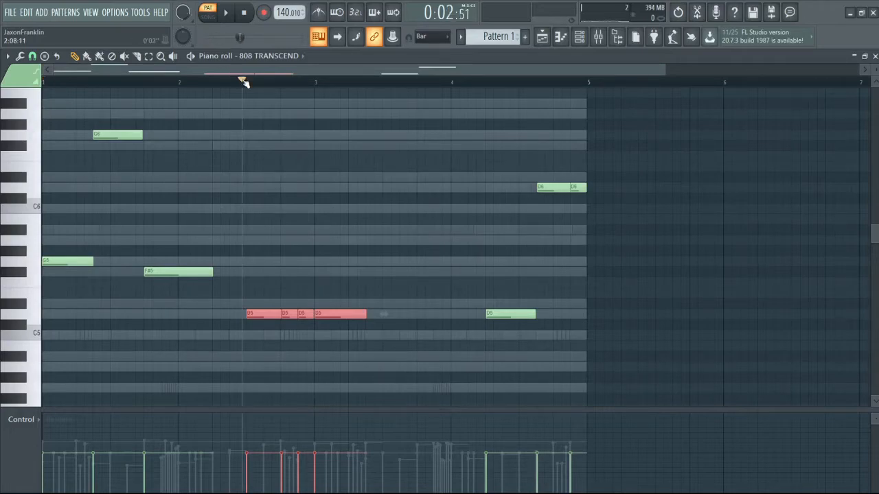
{"action": "key", "text": "space"}
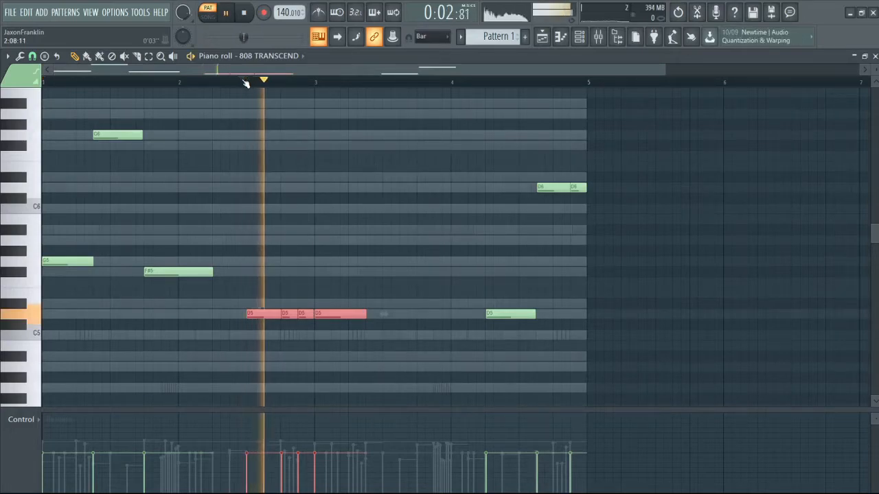
- Stop playback and deselect the four D5 notes across bars 2 and 3
{"action": "key", "text": "space"}
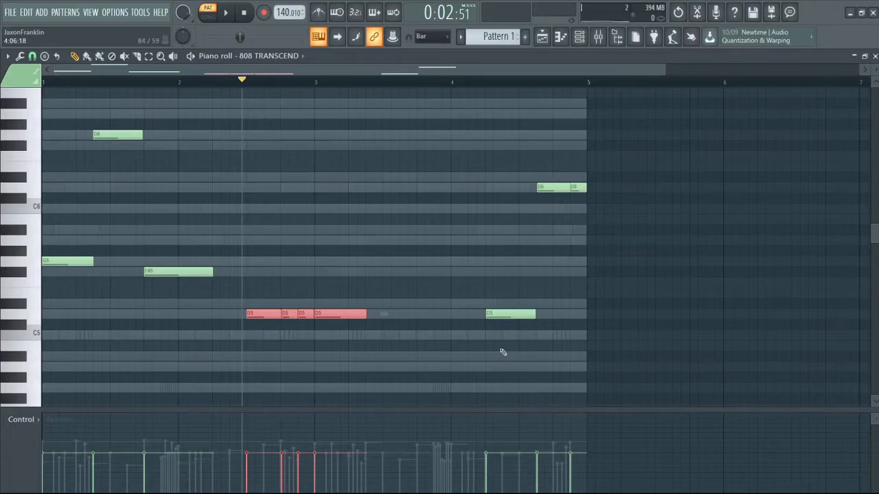
{"action": "left_click", "coordinate": [404, 283]}
{"action": "right_click", "coordinate": [416, 280]}
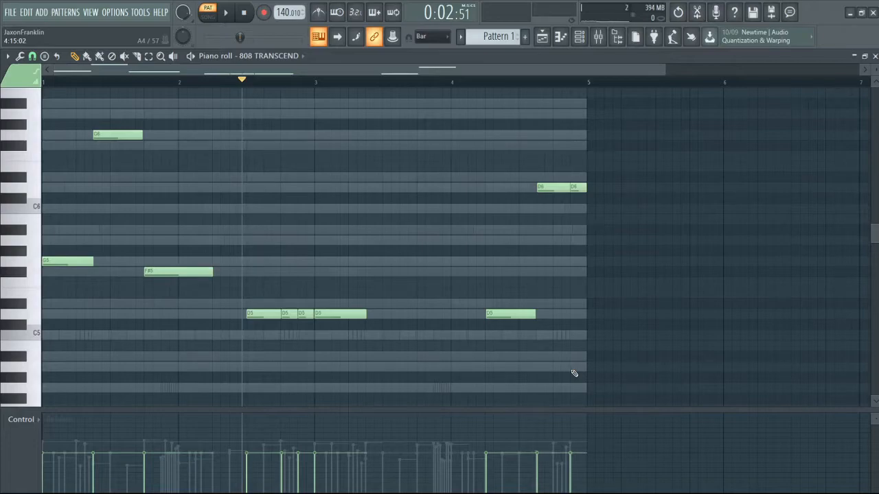
- Clear the Sampler channel's notes, split Pattern 1 by channel into separate patterns, and show the Playlist
{"action": "left_click", "coordinate": [580, 37]}
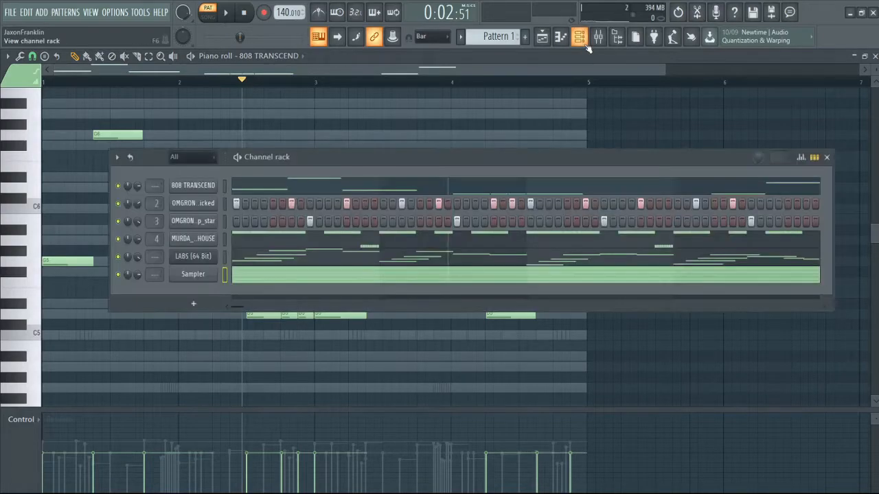
{"action": "left_click", "coordinate": [548, 37]}
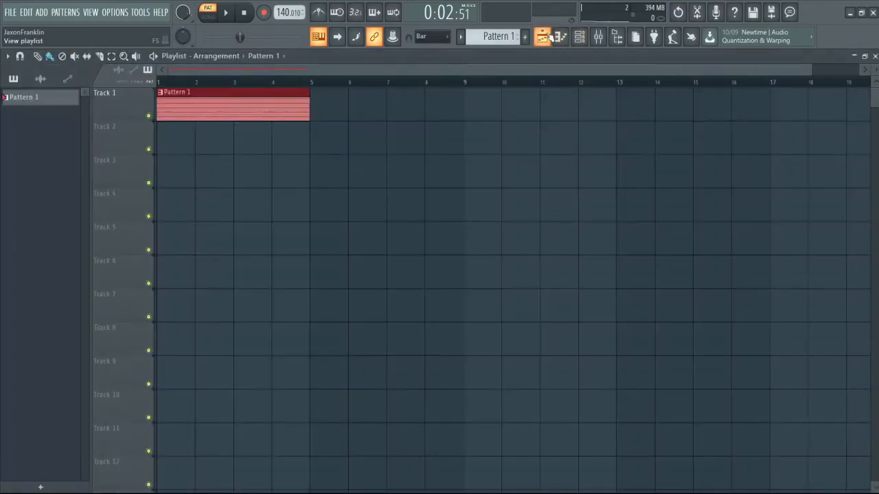
{"action": "left_click", "coordinate": [561, 37]}
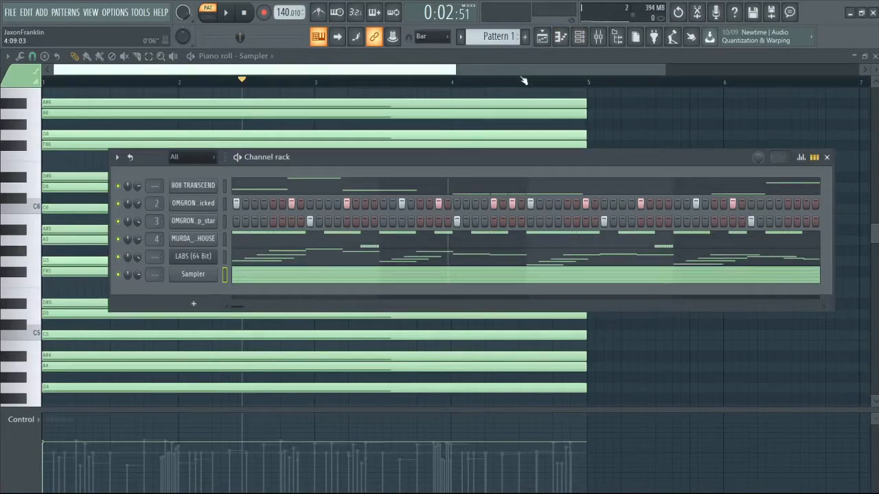
{"action": "left_click", "coordinate": [542, 37]}
{"action": "key", "text": "F6"}
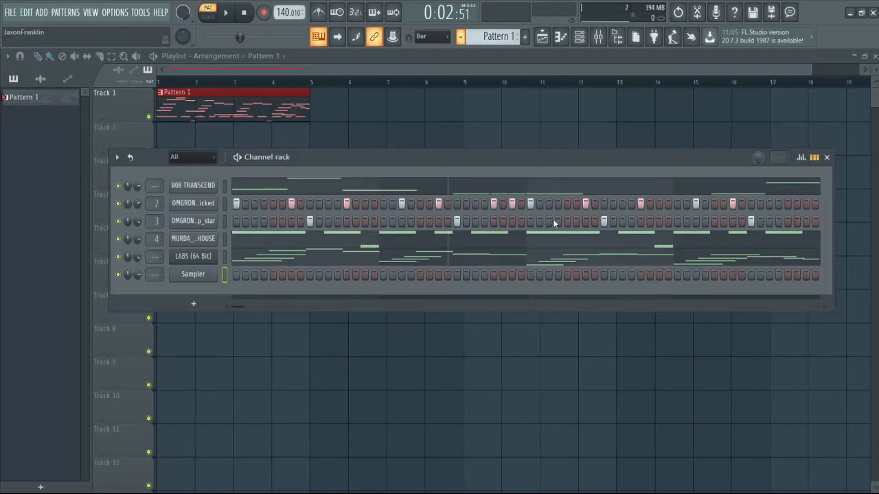
{"action": "key", "text": "F7"}
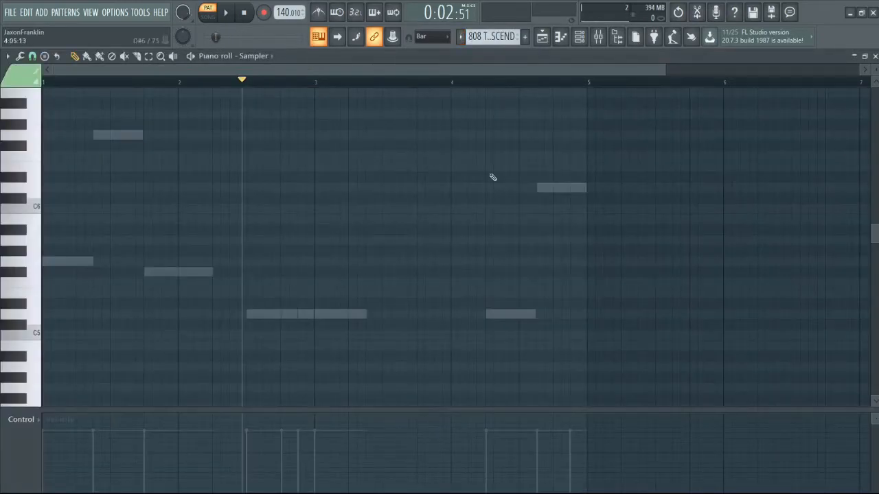
{"action": "left_click", "coordinate": [542, 38]}
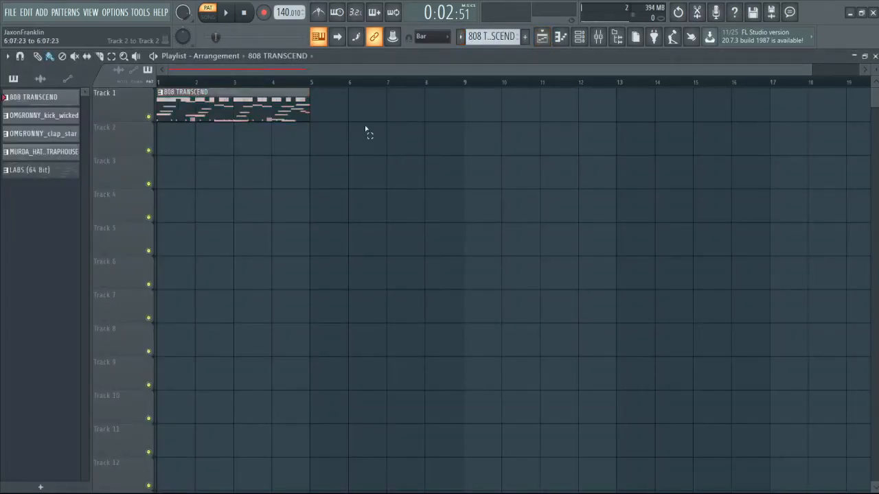
- Replace the combined clip in Track 1 with two back-to-back LABS (64 Bit) clips spanning bars 1 to 8
{"action": "key", "text": "Delete"}
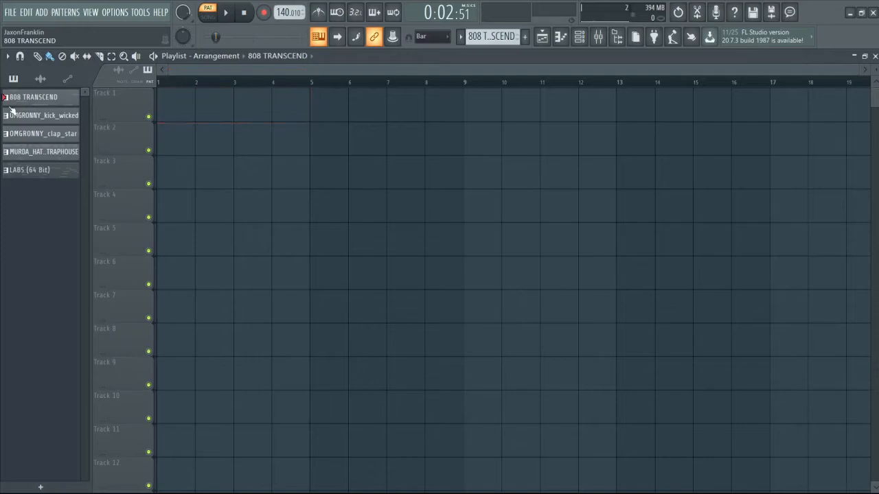
{"action": "left_click", "coordinate": [31, 171]}
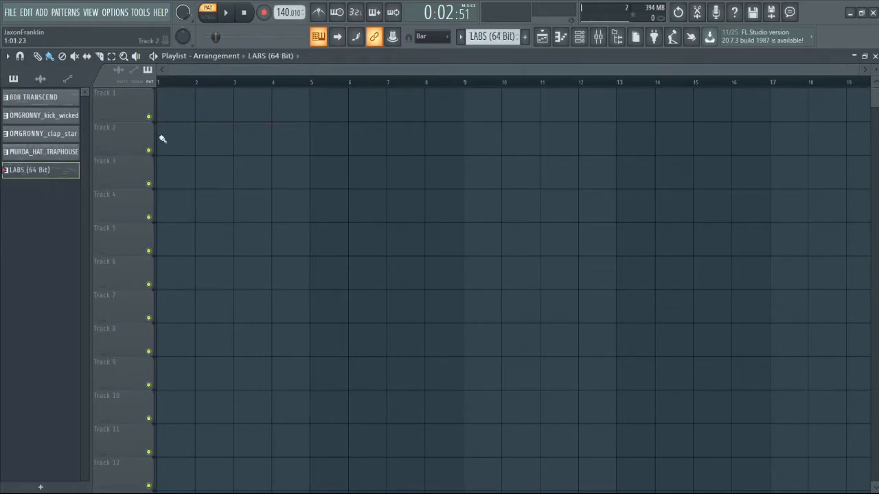
{"action": "left_click", "coordinate": [165, 104]}
{"action": "left_click", "coordinate": [353, 105]}
{"action": "left_click_drag", "start_coordinate": [409, 111], "coordinate": [376, 113]}
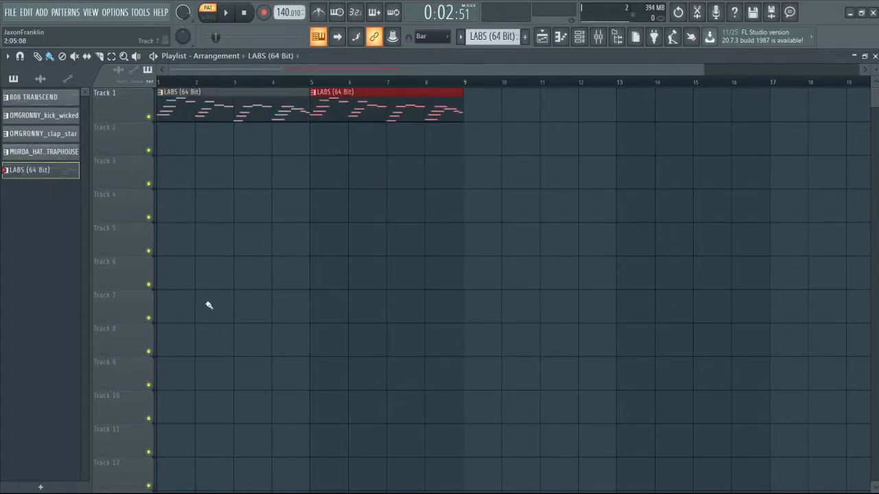
- Play the arrangement in song mode and add a third LABS (64 Bit) clip at bar 9 of Track 1
{"action": "scroll", "coordinate": [234, 297], "scroll_direction": "down", "scroll_amount": 2}
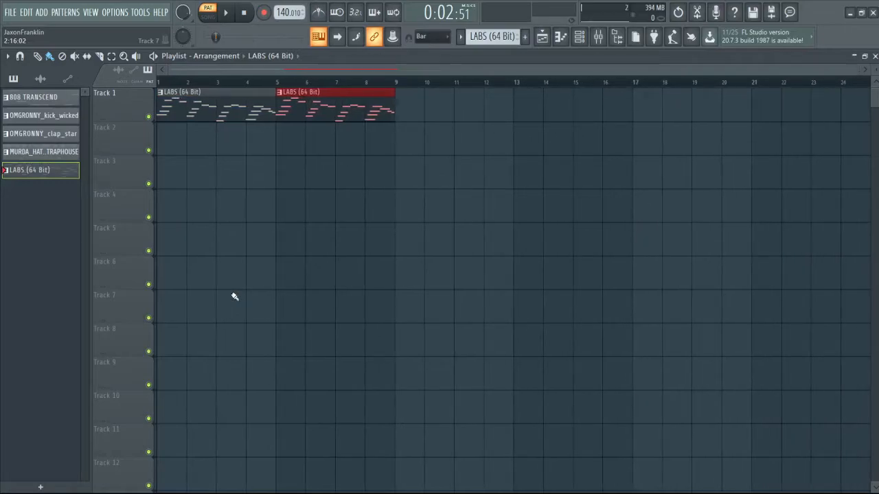
{"action": "left_click", "coordinate": [208, 12]}
{"action": "key", "text": "space"}
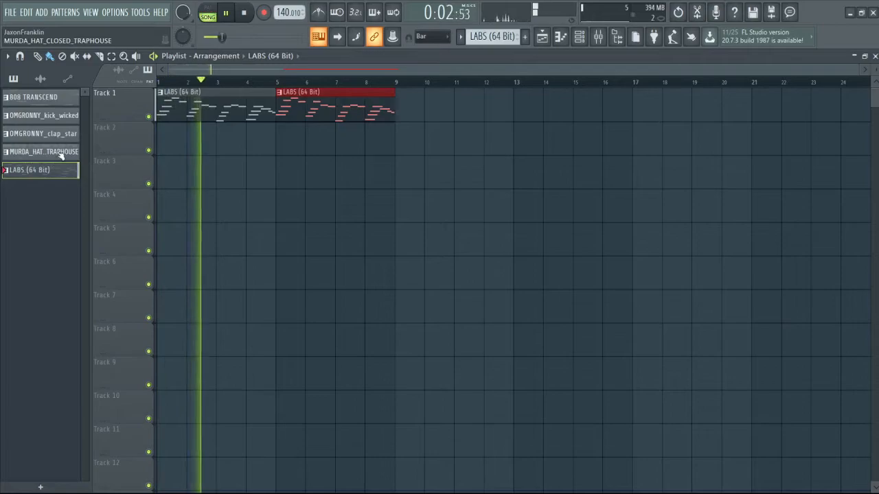
{"action": "left_click", "coordinate": [443, 113]}
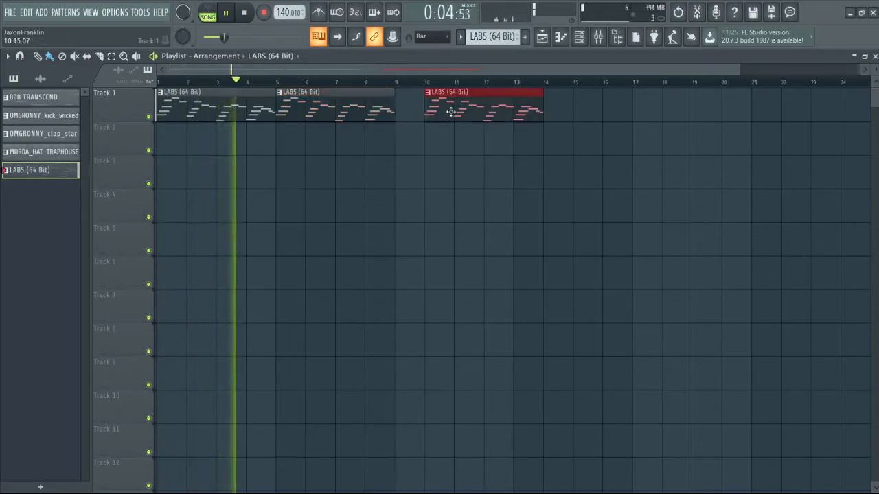
{"action": "left_click_drag", "start_coordinate": [458, 112], "coordinate": [430, 113]}
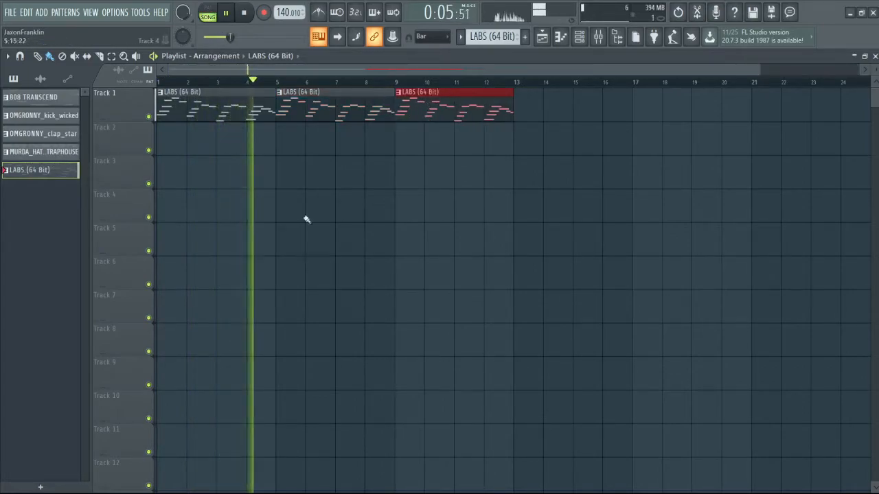
- Place the kick, clap and closed-hat patterns at bar 9 on Tracks 2 to 4, and duplicate bars 9–12 of all four tracks to bar 13
{"action": "left_click", "coordinate": [72, 153]}
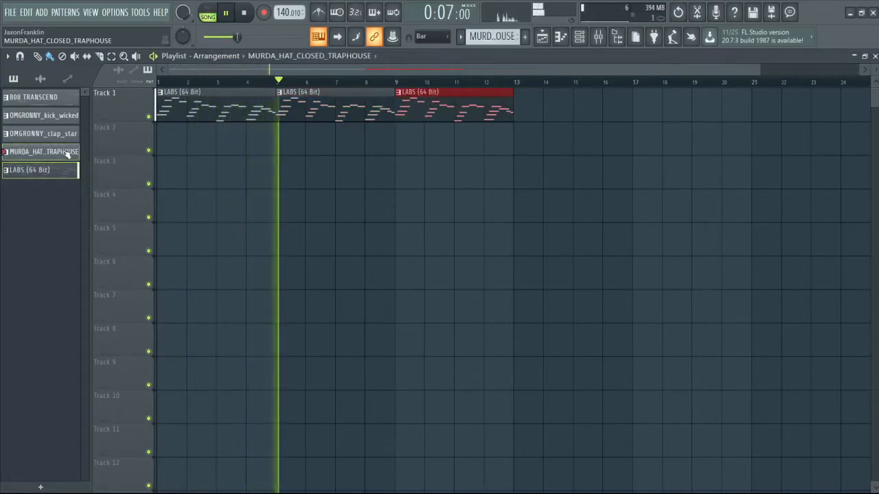
{"action": "left_click", "coordinate": [65, 115]}
{"action": "left_click_drag", "start_coordinate": [67, 140], "coordinate": [401, 138]}
{"action": "left_click_drag", "start_coordinate": [478, 256], "coordinate": [459, 90]}
{"action": "key", "text": "ctrl+b"}
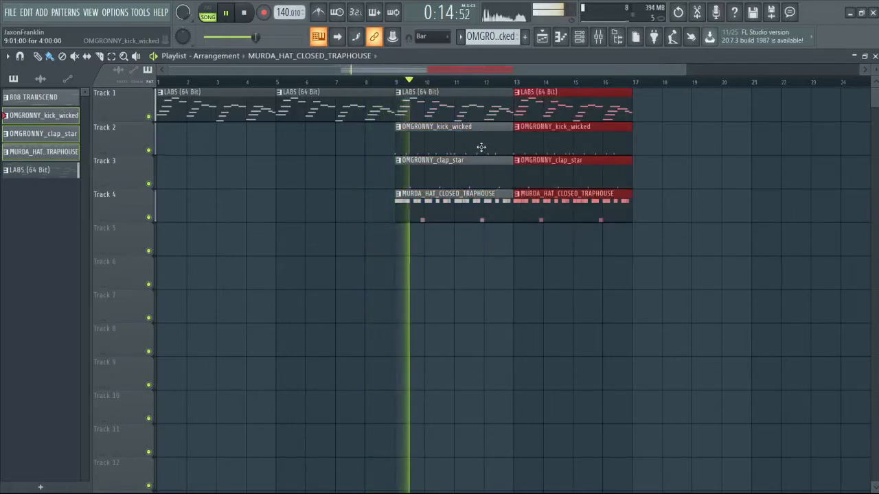
- Place an 808 TRANSCEND clip at bar 17 of Track 5 and stop playback
{"action": "left_click_drag", "start_coordinate": [492, 70], "coordinate": [538, 116]}
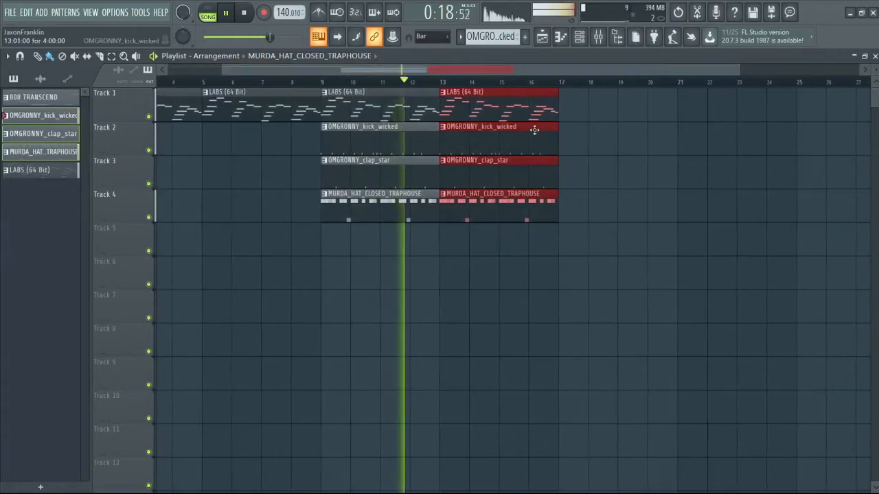
{"action": "scroll", "coordinate": [523, 204], "scroll_direction": "down", "scroll_amount": 3}
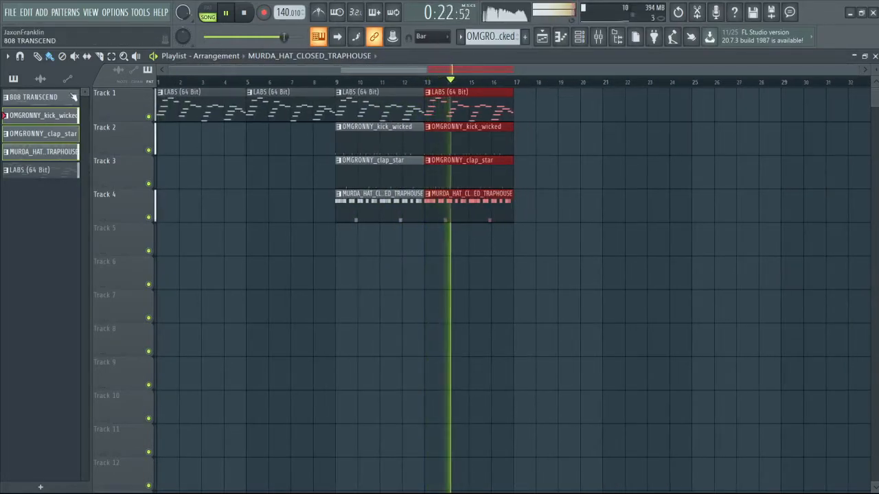
{"action": "left_click", "coordinate": [33, 97]}
{"action": "left_click", "coordinate": [526, 245]}
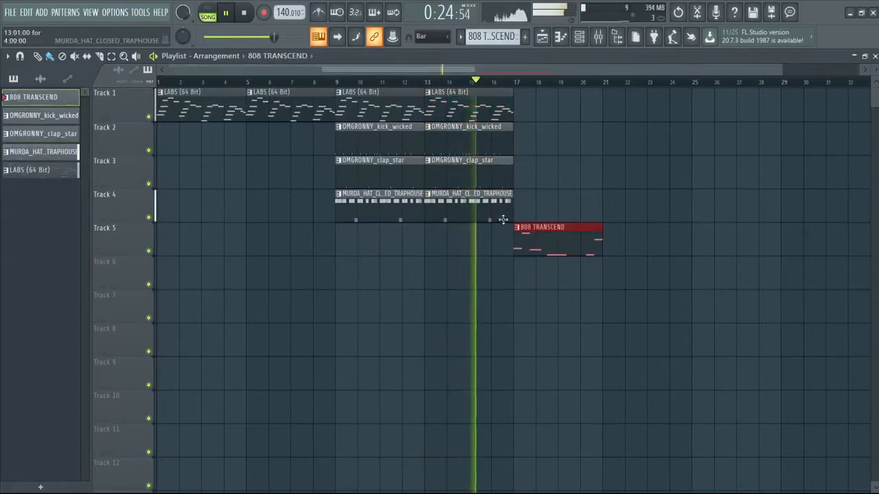
{"action": "key", "text": "space"}
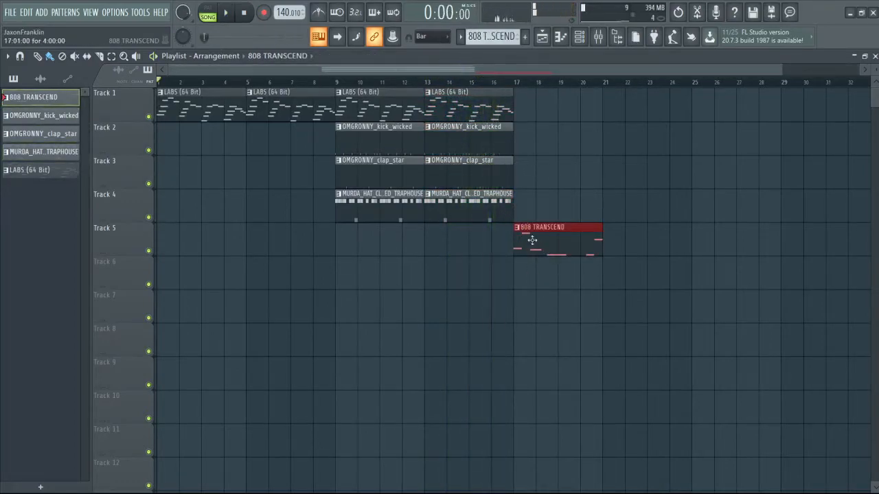
{"action": "left_click_drag", "start_coordinate": [494, 237], "coordinate": [486, 179]}
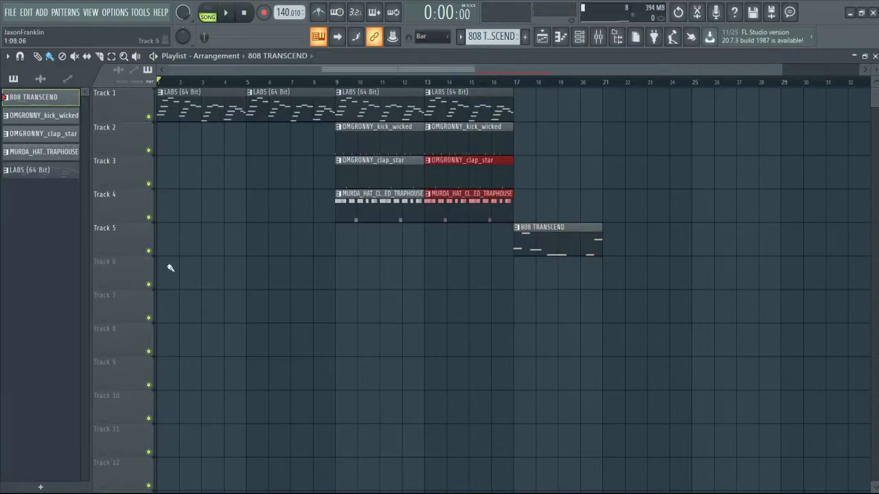
{"action": "left_click", "coordinate": [68, 139]}
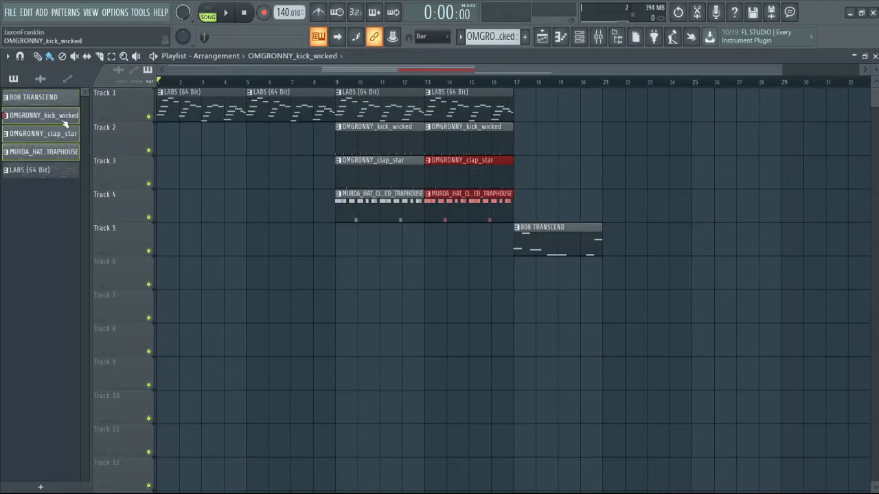
{"action": "left_click", "coordinate": [355, 319]}
{"action": "key", "text": "Delete"}
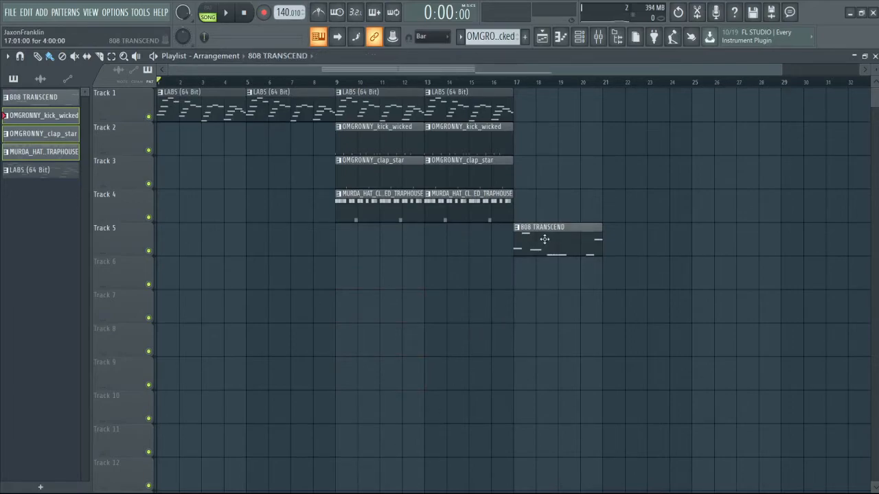
- Extend LABS through bar 32 and 808 TRANSCEND through bar 28, adding drums in bars 17–24 and 26–28 and emptying their bar 16
{"action": "left_click", "coordinate": [551, 263]}
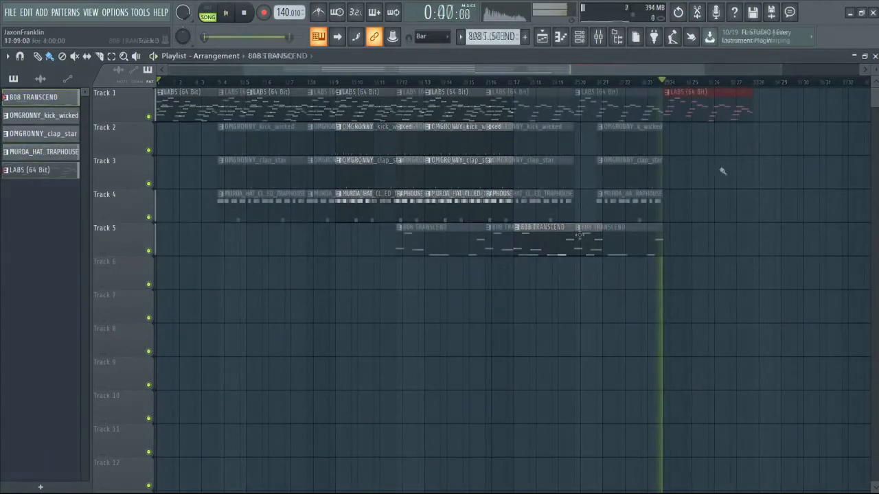
{"action": "key", "text": "space"}
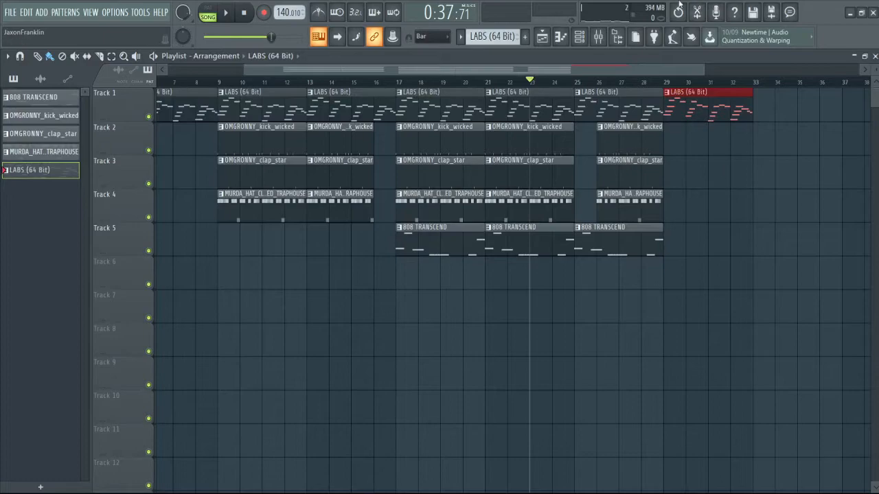
{"action": "left_click_drag", "start_coordinate": [553, 73], "coordinate": [334, 187]}
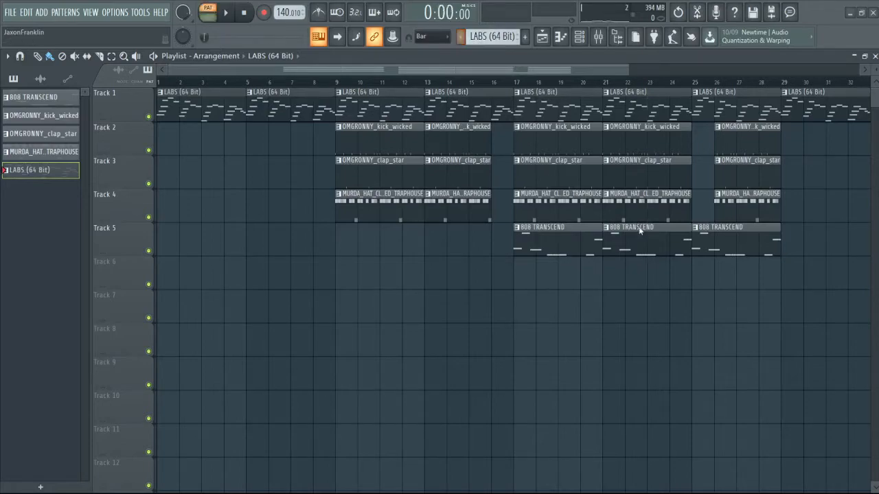
- Render the LABS (64 Bit) pattern to audio and place the LABS (64 Bit) #2 audio clip at bar 1 of Track 4
{"action": "key", "text": "l"}
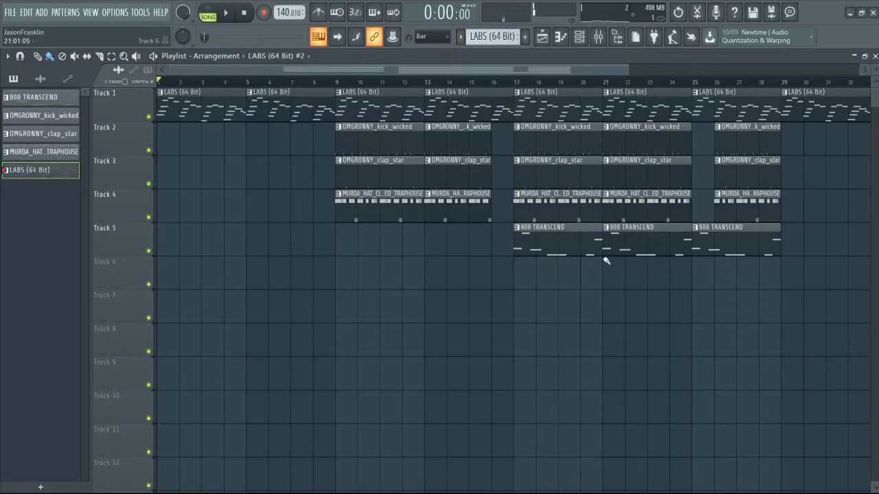
{"action": "left_click", "coordinate": [46, 80]}
{"action": "left_click_drag", "start_coordinate": [44, 101], "coordinate": [177, 210]}
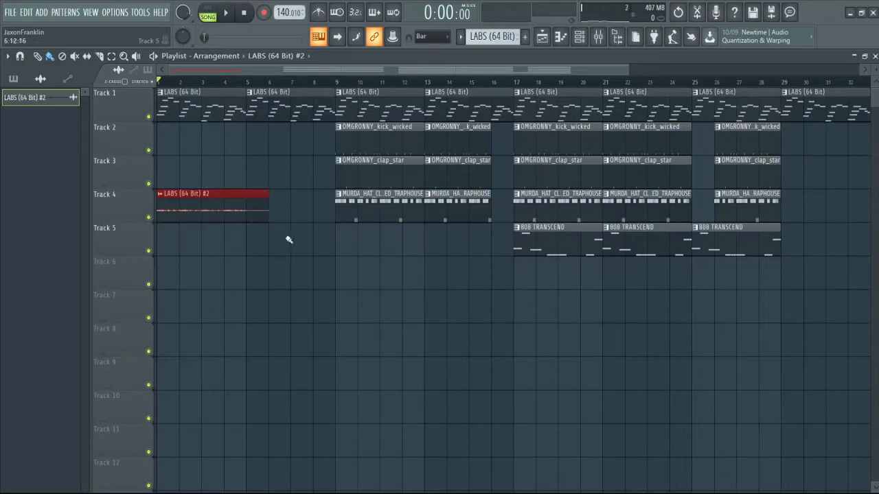
- Trim the LABS (64 Bit) #2 clip on Track 4 to four bars, ending at bar 5, and normalize its audio
{"action": "scroll", "coordinate": [291, 223], "scroll_direction": "up", "scroll_amount": 4}
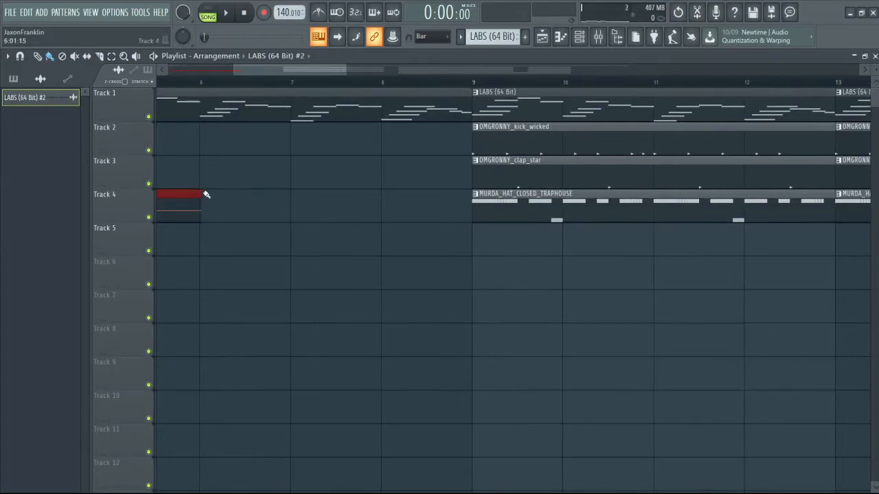
{"action": "left_click_drag", "start_coordinate": [314, 70], "coordinate": [109, 81]}
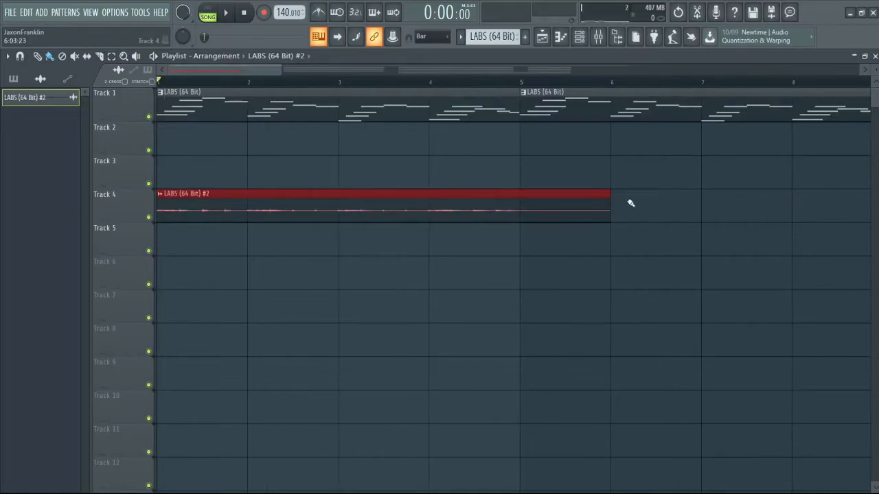
{"action": "left_click_drag", "start_coordinate": [610, 200], "coordinate": [556, 197]}
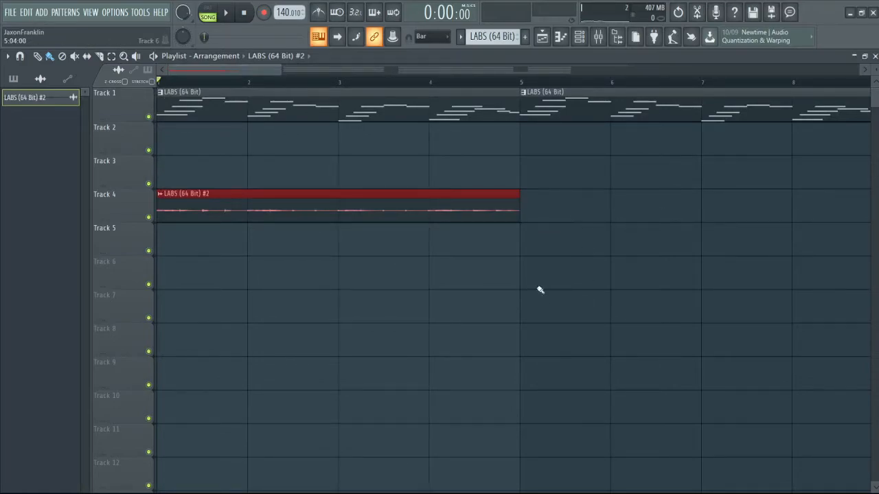
{"action": "scroll", "coordinate": [541, 290], "scroll_direction": "down", "scroll_amount": 4}
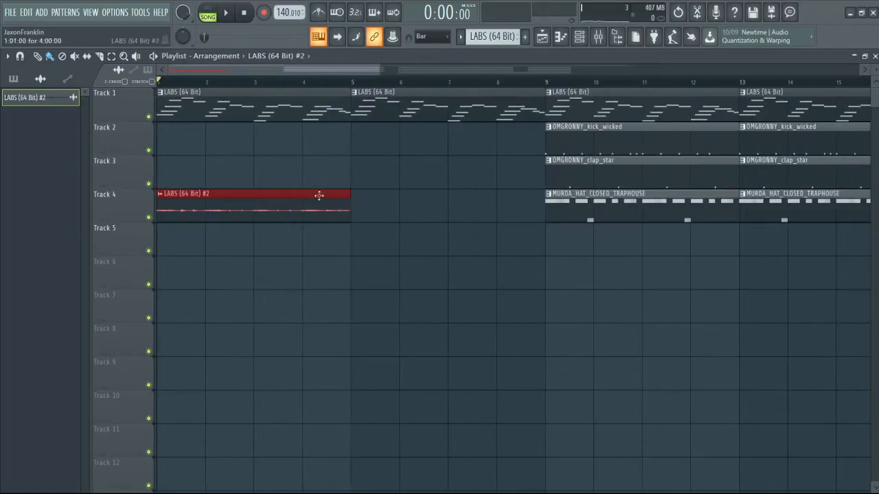
{"action": "double_click", "coordinate": [296, 208]}
{"action": "left_click", "coordinate": [197, 227]}
- Remove the first LABS (64 Bit) pattern clip from Track 1 and place another LABS (64 Bit) #2 audio clip at bar 3 of Track 5
{"action": "left_click", "coordinate": [504, 303]}
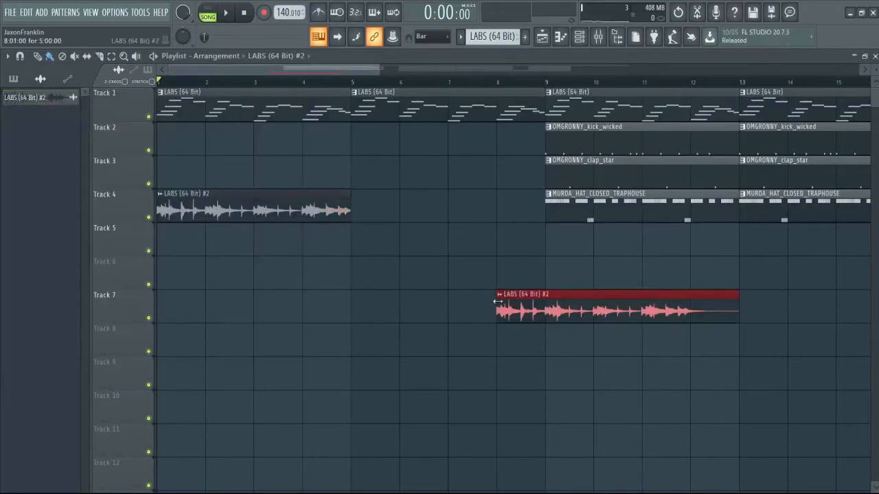
{"action": "right_click", "coordinate": [518, 302]}
{"action": "right_click", "coordinate": [226, 118]}
{"action": "left_click", "coordinate": [257, 231]}
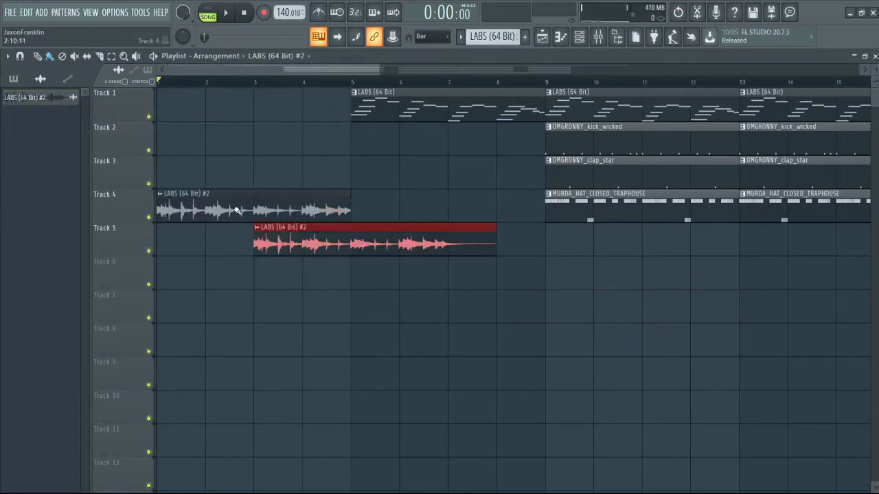
- Remove the audio clip from Track 5, move the four-bar LABS (64 Bit) #2 clip to bar 1 of Track 1, and play it
{"action": "right_click", "coordinate": [288, 249]}
{"action": "left_click_drag", "start_coordinate": [322, 218], "coordinate": [322, 118]}
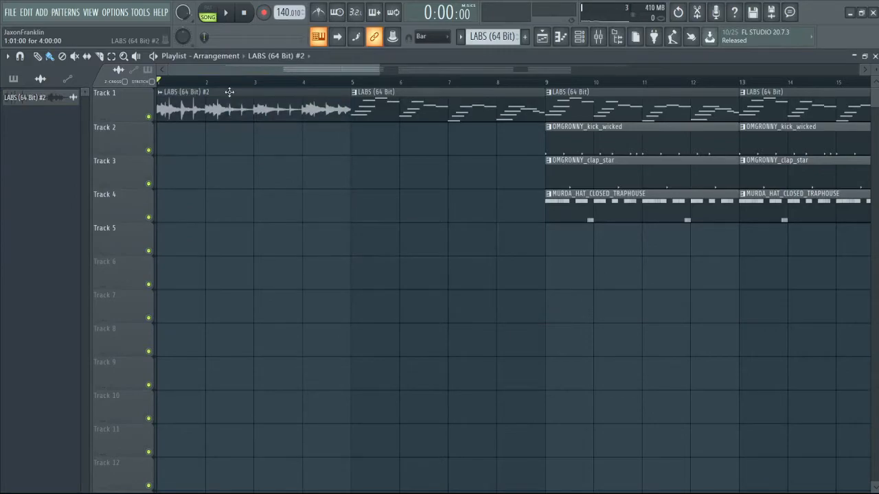
{"action": "key", "text": "space"}
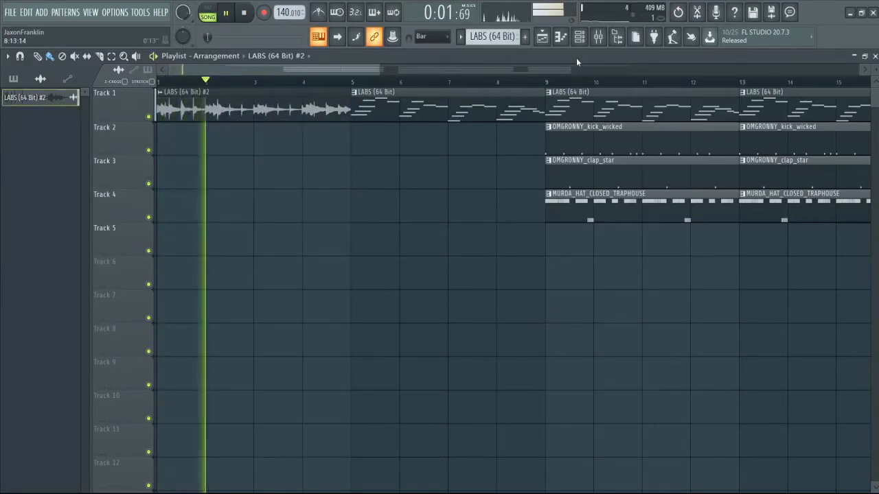
- Lower the LABS (64 Bit) #2 audio channel's volume to about 48% while checking it in playback
{"action": "left_click", "coordinate": [579, 36]}
{"action": "key", "text": "space"}
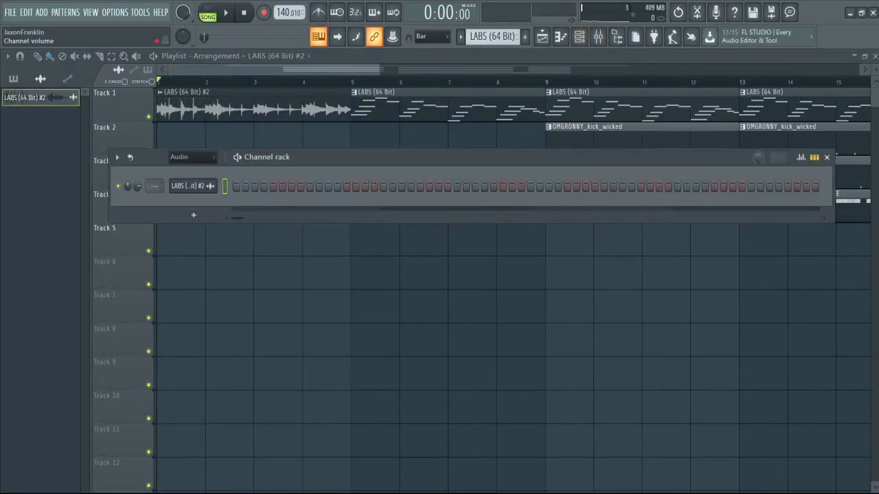
{"action": "key", "text": "space"}
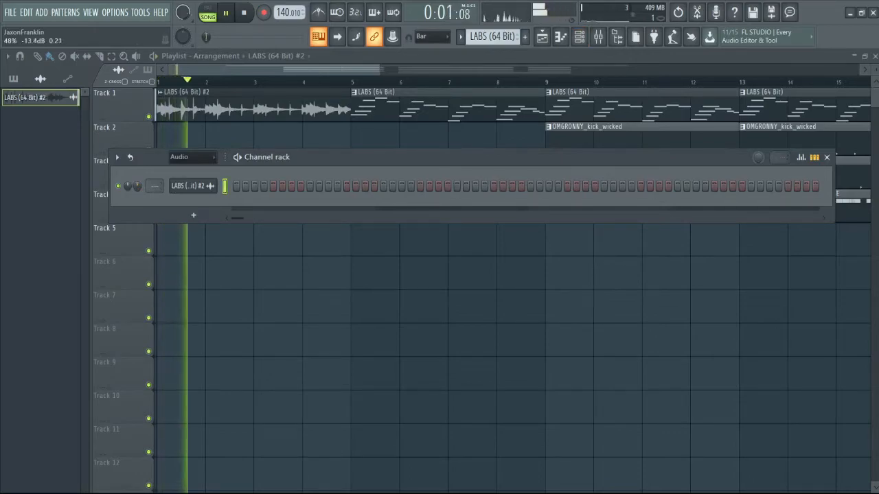
{"action": "left_click", "coordinate": [385, 304]}
{"action": "right_click", "coordinate": [399, 306]}
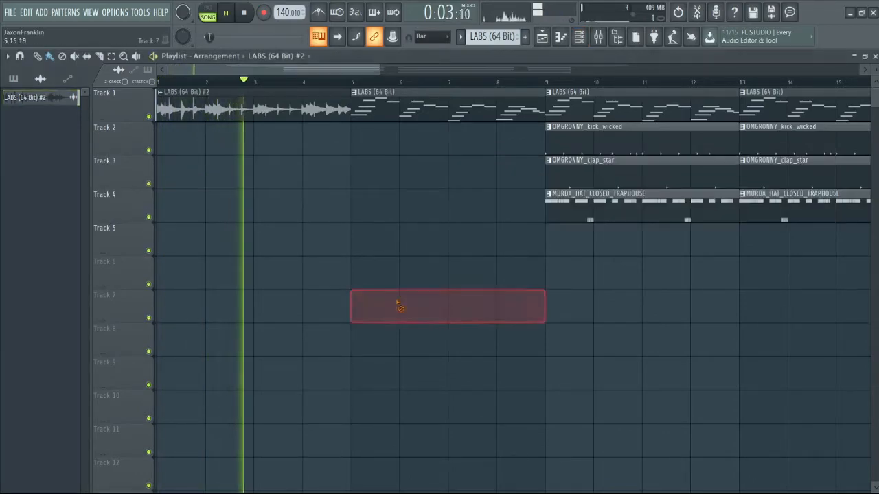
- Replace Track 1's LABS patterns with LABS (64 Bit) #2 audio clips through bar 28, and move the drum and 808 clips down one track
{"action": "right_click", "coordinate": [434, 113]}
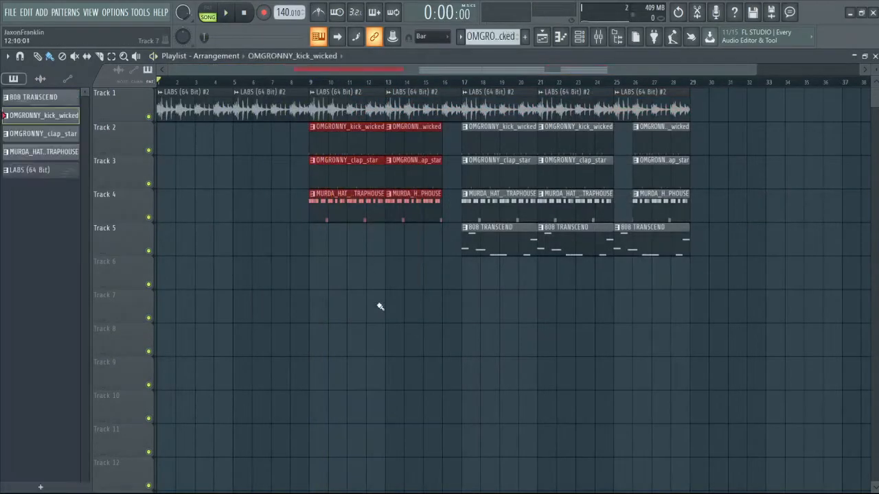
{"action": "left_click_drag", "start_coordinate": [378, 305], "coordinate": [752, 130]}
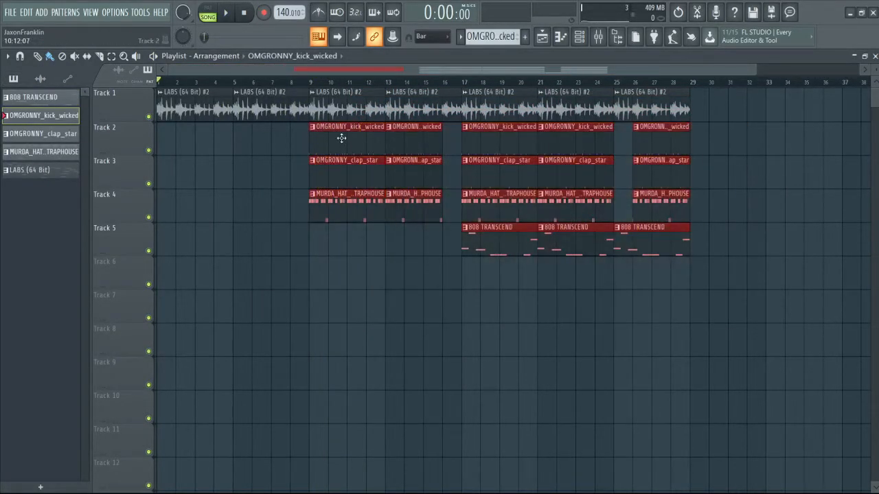
{"action": "left_click_drag", "start_coordinate": [341, 138], "coordinate": [337, 177]}
{"action": "left_click", "coordinate": [402, 285]}
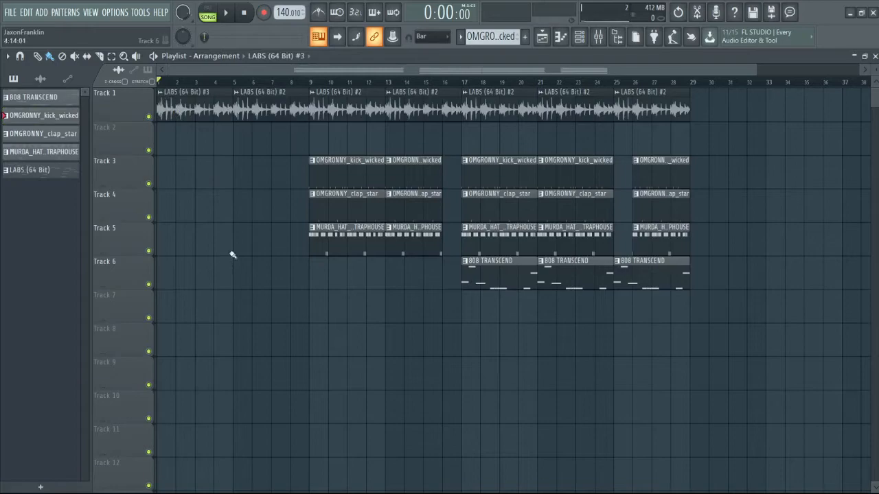
- Lower the time-stretching pitch of the LABS (64 Bit) #3 clip at bar 1 and play the song from the start
{"action": "double_click", "coordinate": [168, 102]}
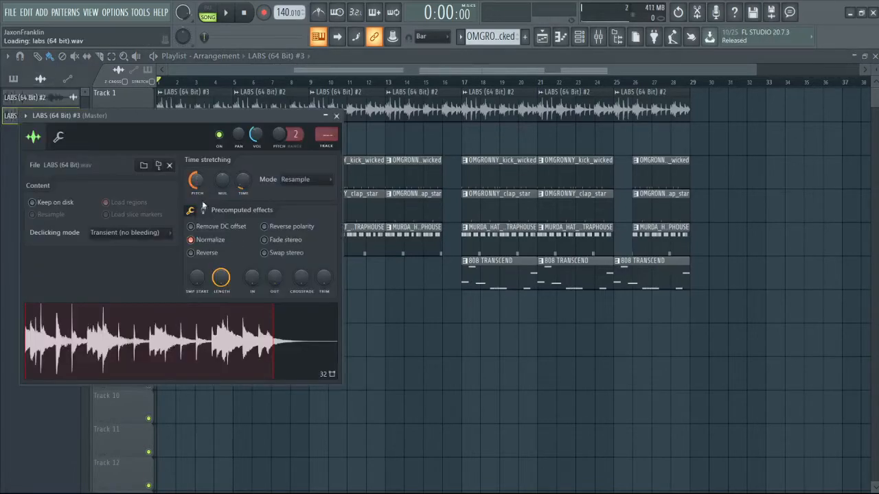
{"action": "left_click", "coordinate": [408, 353]}
{"action": "right_click", "coordinate": [419, 341]}
{"action": "key", "text": "space"}
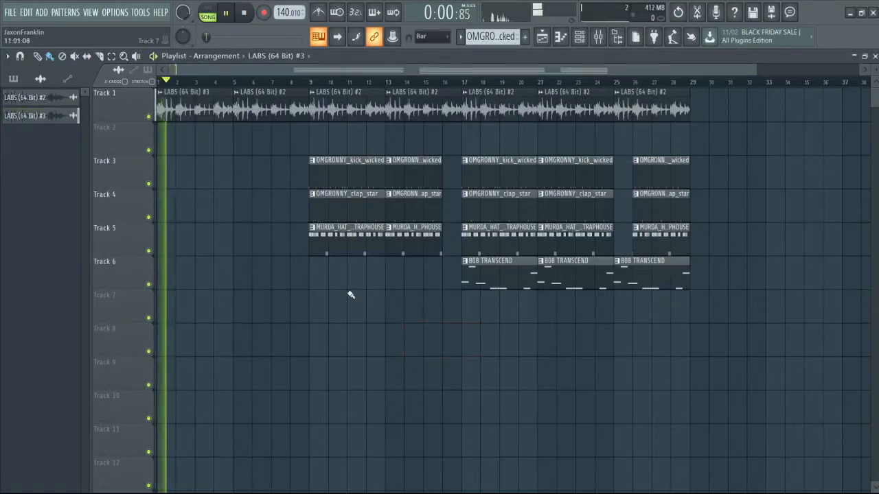
- Replace the clip at bar 5 of Track 1 with LABS (64 Bit) #3, and move the LABS (64 Bit) #2 clips from bar 9 onward to Track 2
{"action": "right_click", "coordinate": [249, 108]}
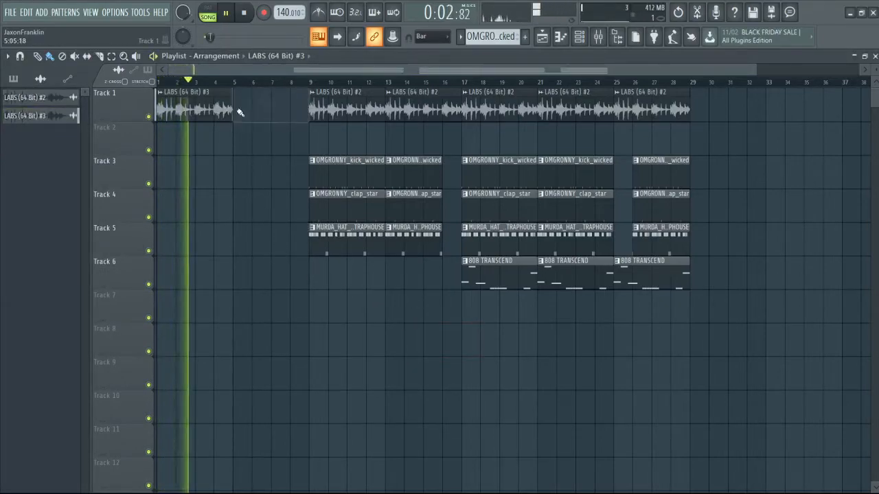
{"action": "left_click", "coordinate": [240, 110]}
{"action": "left_click_drag", "start_coordinate": [336, 151], "coordinate": [635, 113]}
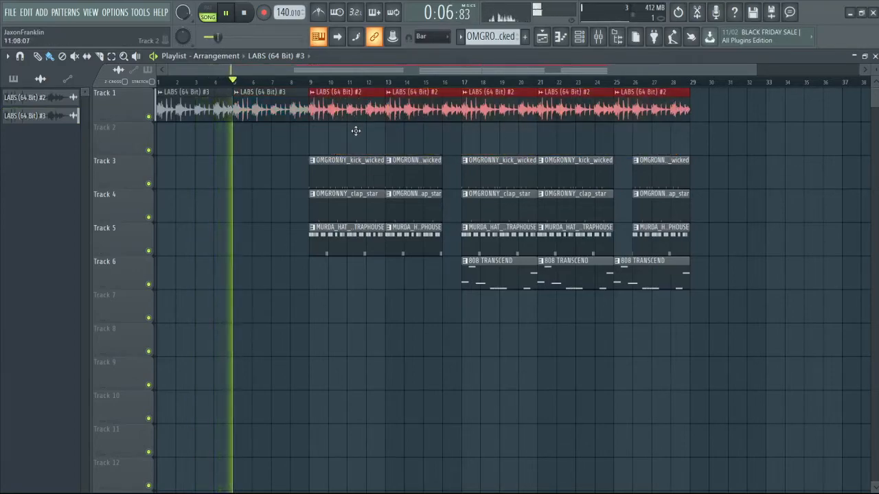
{"action": "left_click_drag", "start_coordinate": [355, 114], "coordinate": [355, 144]}
{"action": "left_click", "coordinate": [373, 382]}
{"action": "right_click", "coordinate": [374, 383]}
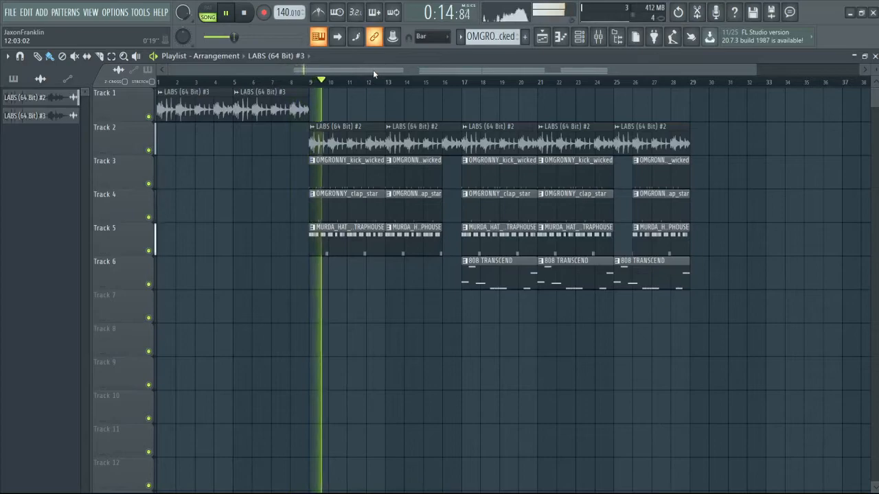
- Stop playback and remove the LABS (64 Bit) #2 clips at bars 9, 13 and 17 of Track 2 and the kick clip at bar 17
{"action": "key", "text": "space"}
{"action": "right_click", "coordinate": [344, 147]}
{"action": "right_click", "coordinate": [423, 145]}
{"action": "right_click", "coordinate": [496, 147]}
{"action": "right_click", "coordinate": [496, 170]}
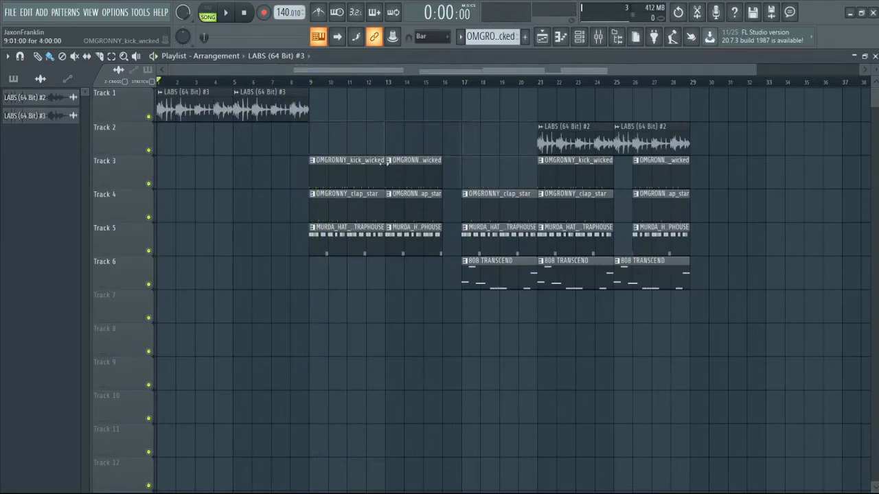
- Place LABS (64 Bit) #3 at bars 9 and 13 of Track 1 and LABS (64 Bit) #2 at bar 17 of Track 2, and play from bar 13
{"action": "left_click_drag", "start_coordinate": [324, 108], "coordinate": [303, 109]}
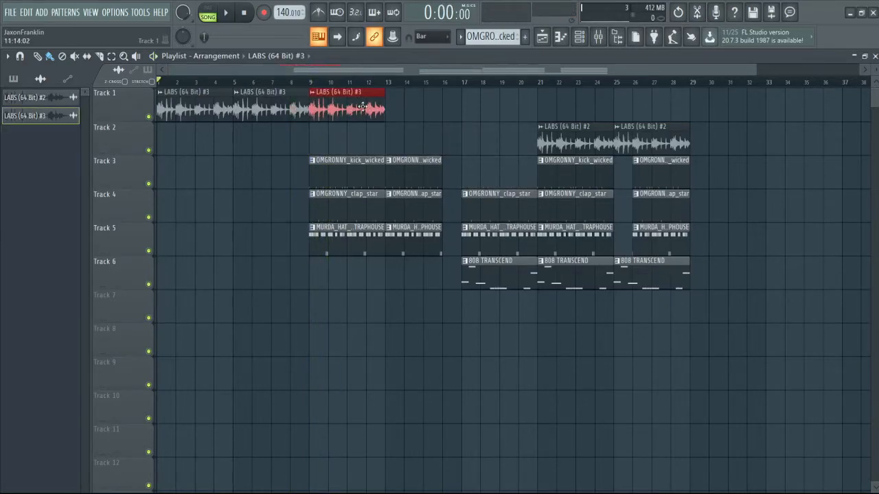
{"action": "left_click", "coordinate": [393, 112]}
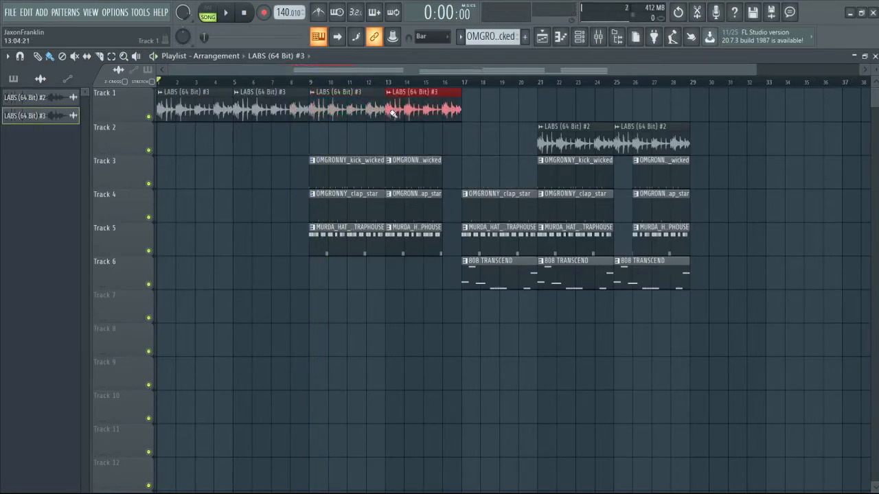
{"action": "left_click", "coordinate": [478, 148]}
{"action": "key", "text": "space"}
{"action": "left_click", "coordinate": [392, 83]}
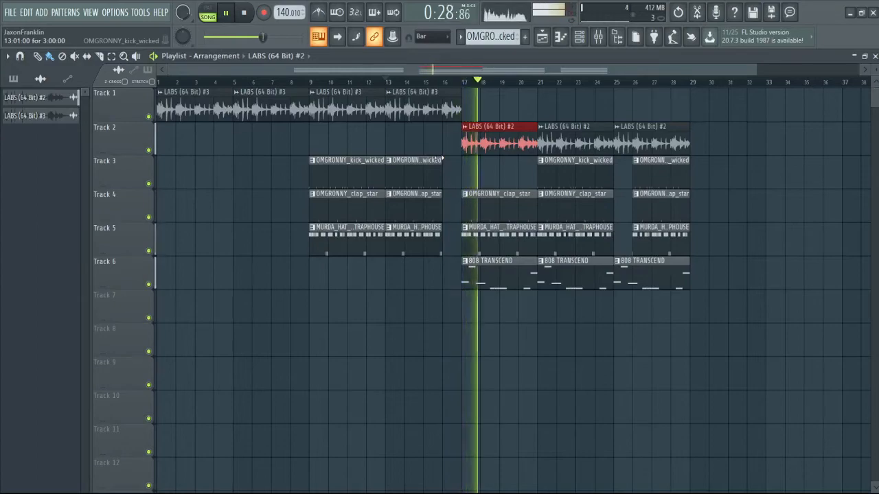
- Play the arrangement from bar 1 into its final section, and look over the clip layout from start to end
{"action": "left_click_drag", "start_coordinate": [452, 72], "coordinate": [495, 206]}
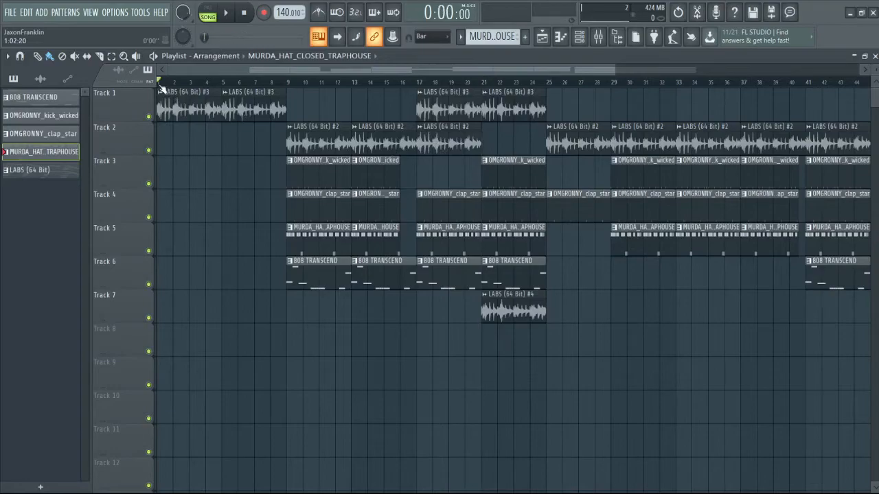
{"action": "key", "text": "space"}
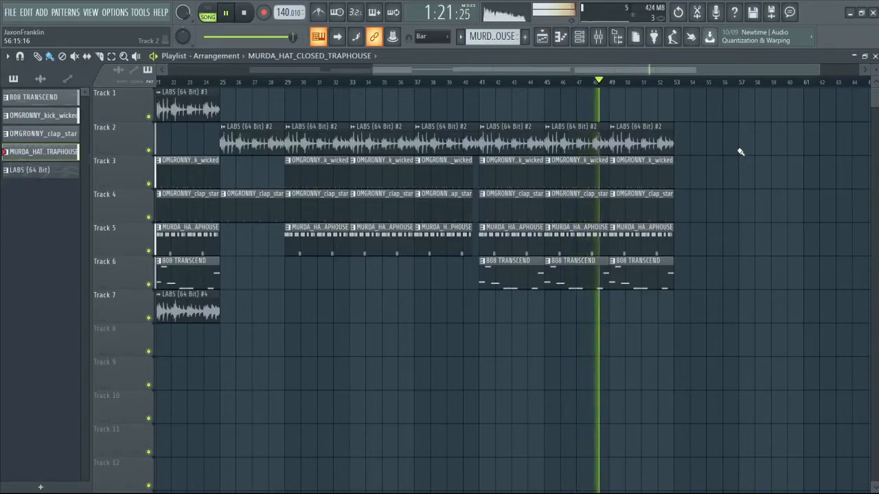
{"action": "key", "text": "space"}
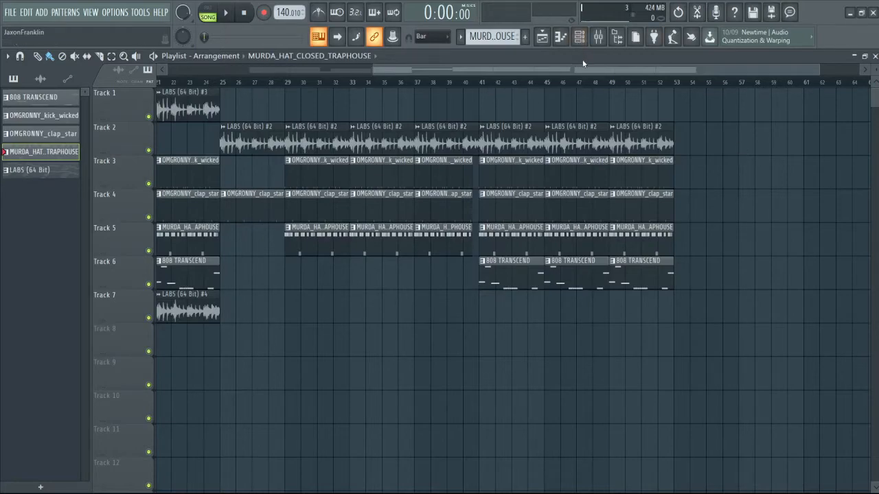
{"action": "left_click_drag", "start_coordinate": [583, 64], "coordinate": [378, 103]}
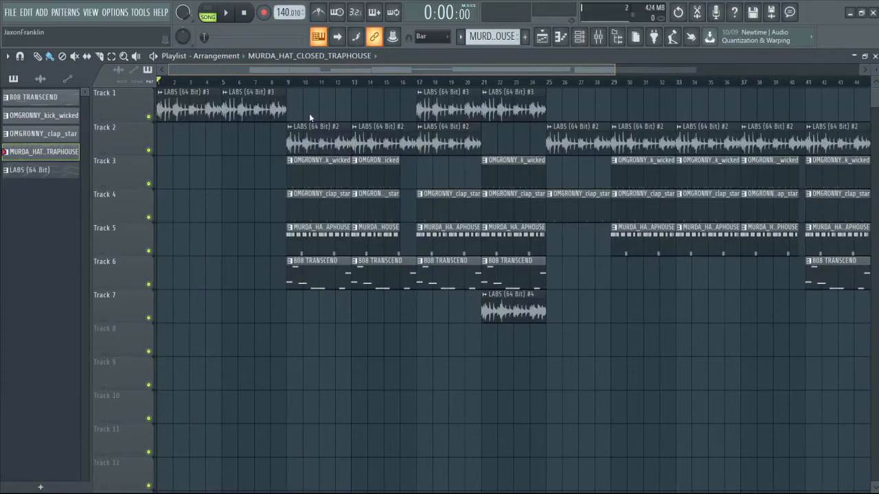
{"action": "left_click_drag", "start_coordinate": [378, 70], "coordinate": [821, 114]}
{"action": "left_click_drag", "start_coordinate": [658, 71], "coordinate": [178, 131]}
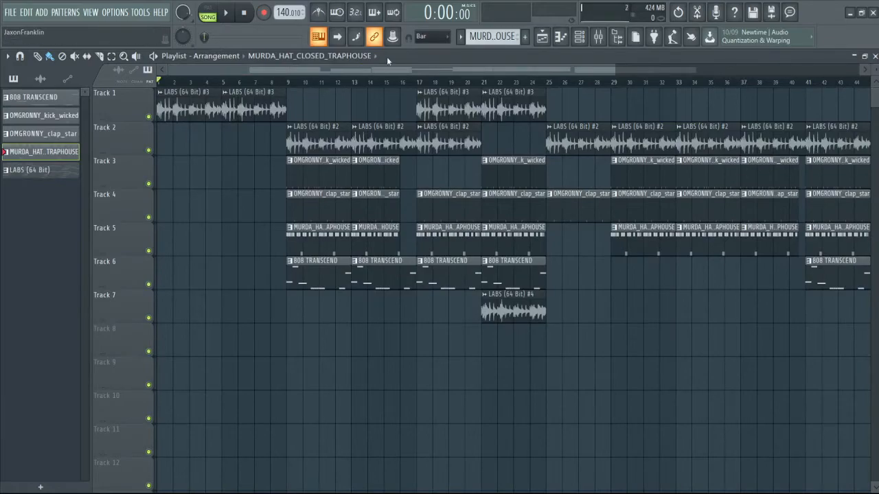
{"action": "scroll", "coordinate": [397, 100], "scroll_direction": "down", "scroll_amount": 2}
{"action": "scroll", "coordinate": [397, 99], "scroll_direction": "up", "scroll_amount": 2}
- Delete the Sampler channel and route LABS (64 Bit), hi-hat, clap, kick and 808 TRANSCEND to mixer tracks 1 through 5 respectively
{"action": "left_click", "coordinate": [579, 40]}
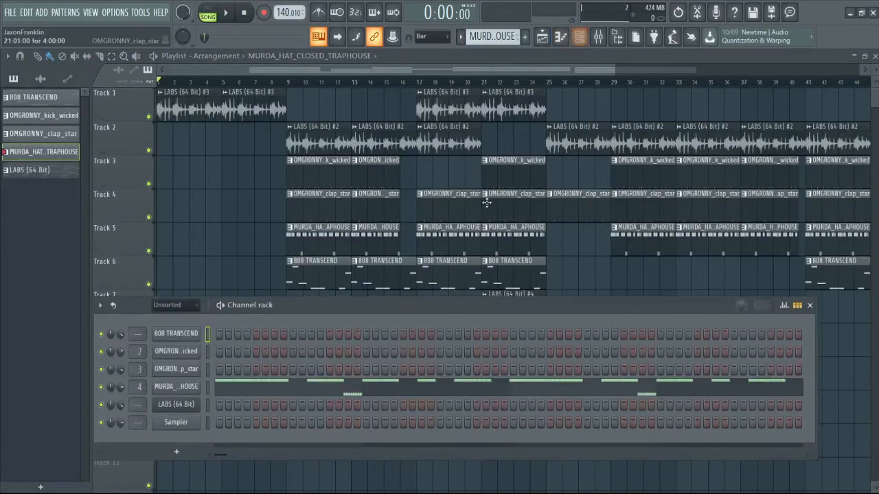
{"action": "left_click_drag", "start_coordinate": [462, 304], "coordinate": [460, 201]}
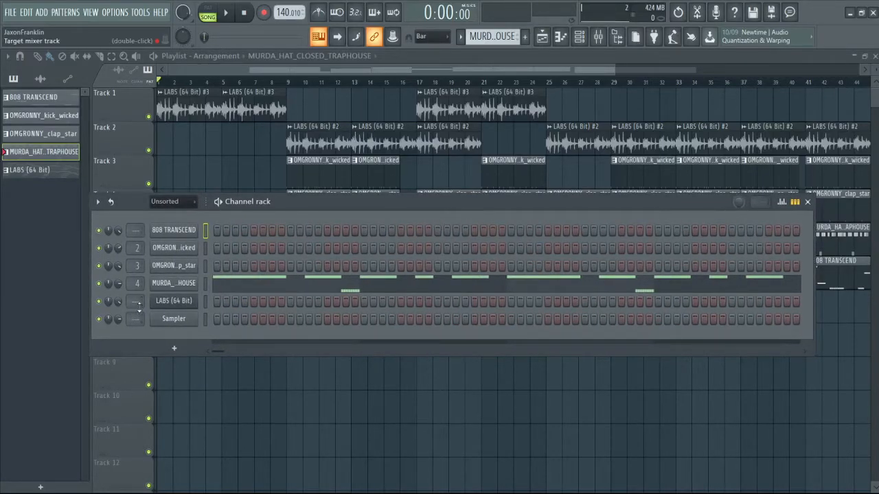
{"action": "left_click", "coordinate": [181, 321]}
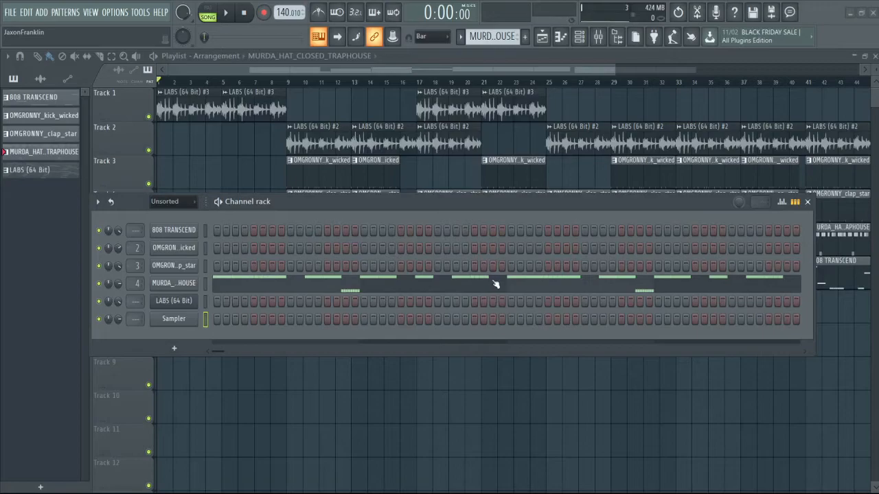
{"action": "key", "text": "alt+Delete"}
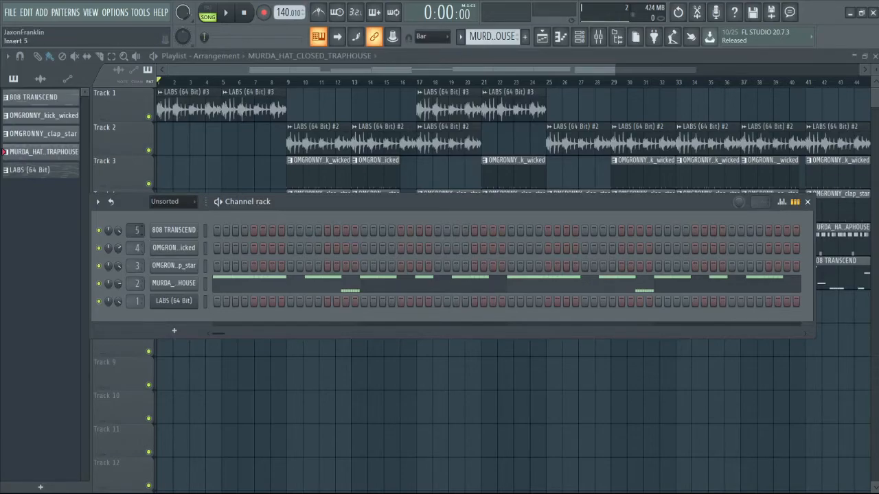
{"action": "key", "text": "F6"}
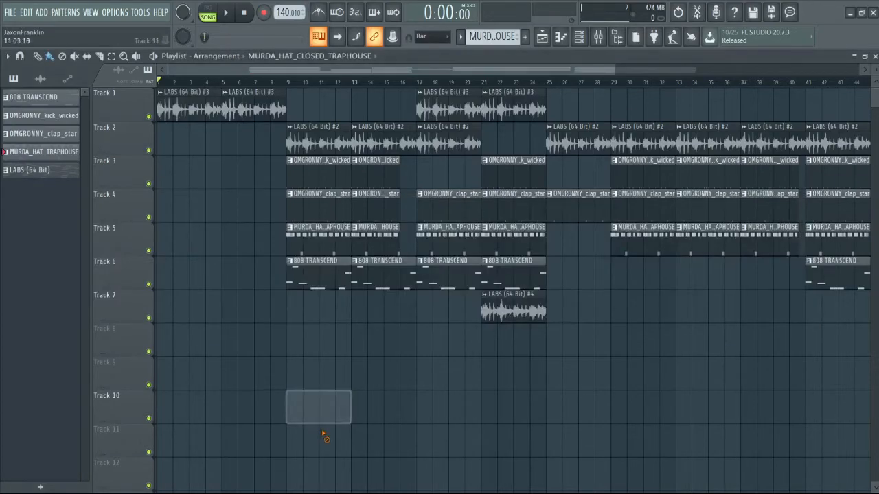
- Show all channels, unassign the LABS (64 Bit) instrument, and route the LABS (64 Bit) #2, #3 and #4 audio clips to mixer track 1
{"action": "left_click", "coordinate": [579, 37]}
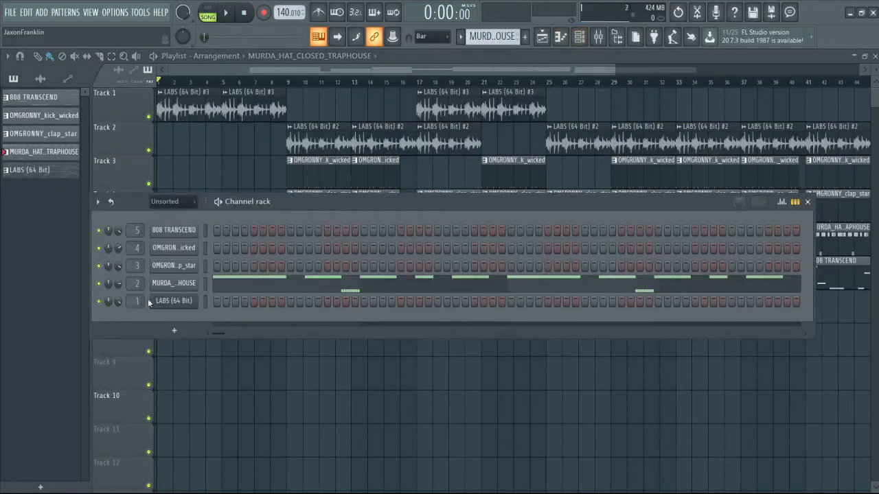
{"action": "left_click", "coordinate": [171, 201]}
{"action": "left_click", "coordinate": [180, 217]}
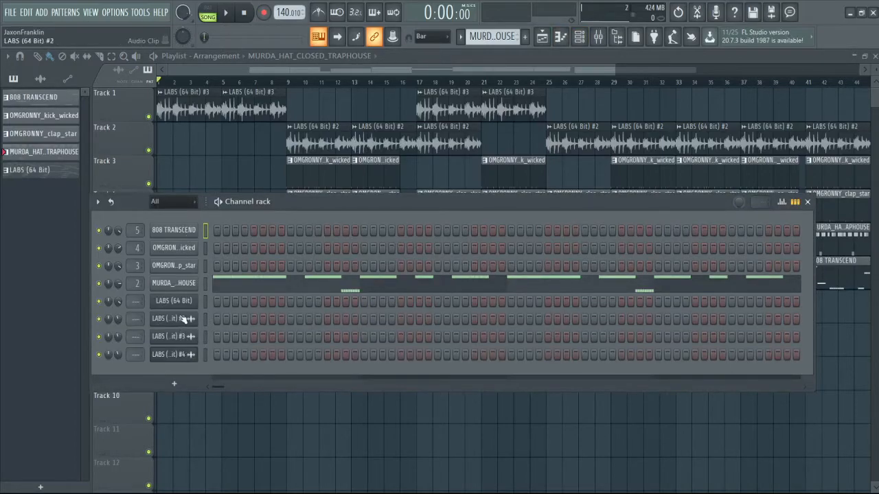
{"action": "double_click", "coordinate": [137, 319]}
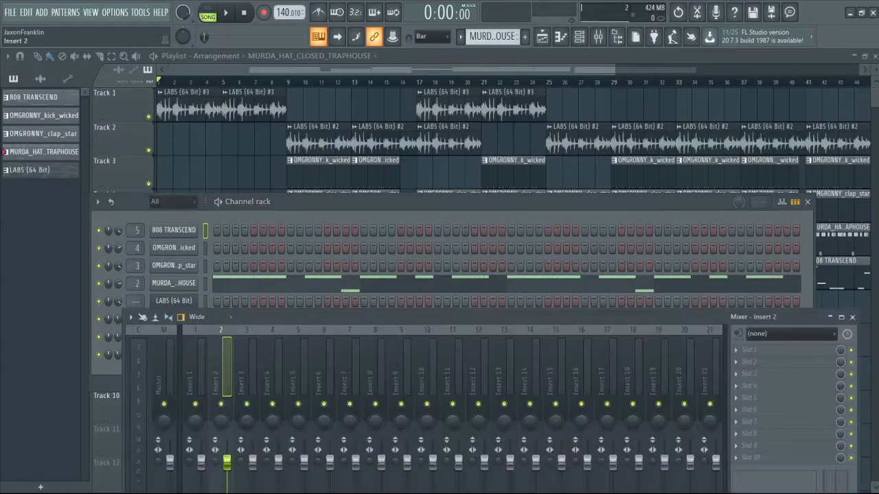
{"action": "left_click", "coordinate": [852, 318]}
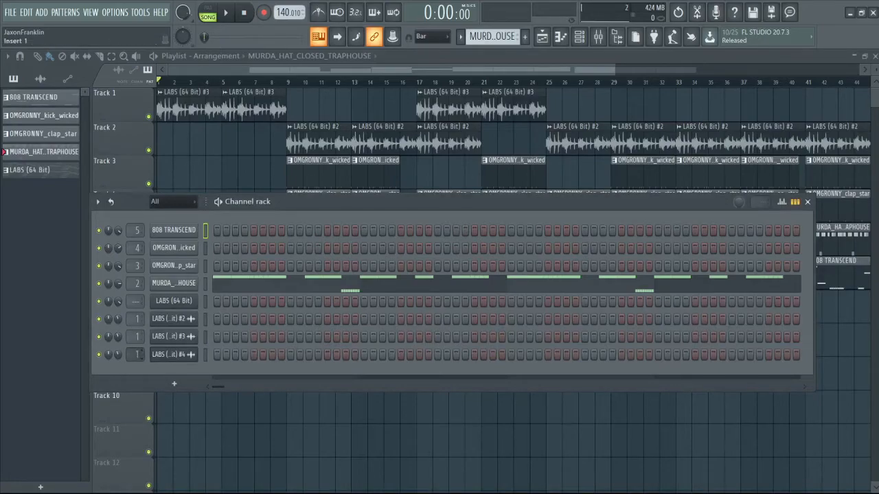
{"action": "left_click", "coordinate": [580, 36]}
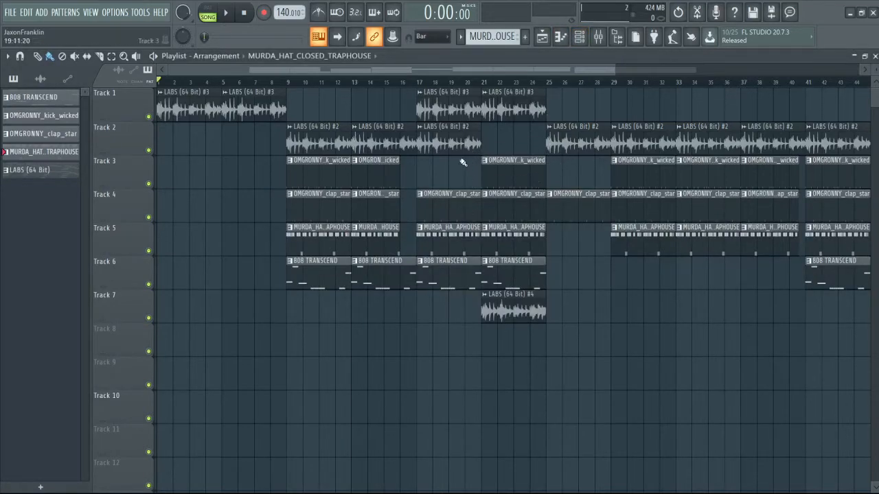
- Select bars 9 through 12 on the Playlist timeline as the playback loop
{"action": "scroll", "coordinate": [557, 71], "scroll_direction": "right", "scroll_amount": 3}
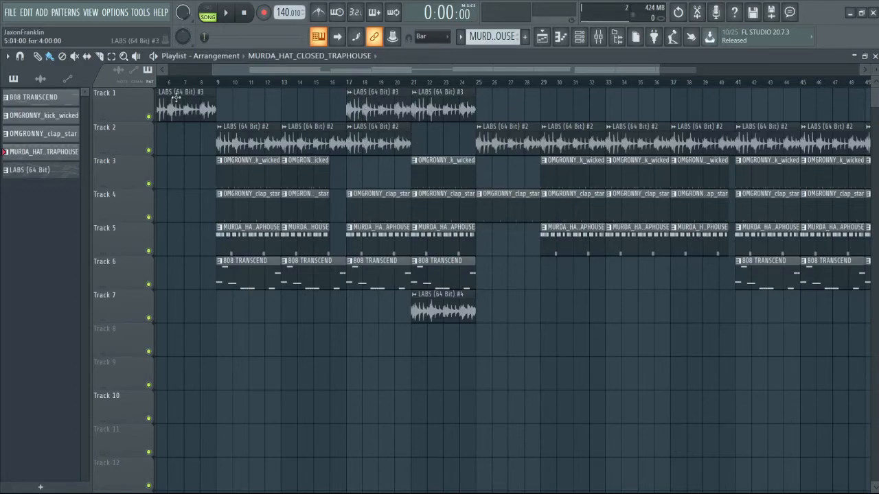
{"action": "left_click_drag", "start_coordinate": [220, 83], "coordinate": [282, 83]}
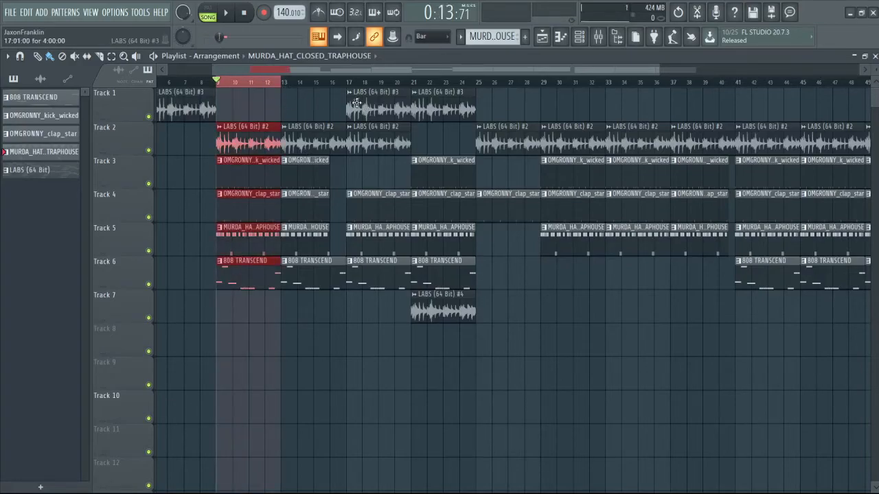
{"action": "left_click_drag", "start_coordinate": [424, 71], "coordinate": [369, 74]}
{"action": "scroll", "coordinate": [369, 75], "scroll_direction": "up", "scroll_amount": 3}
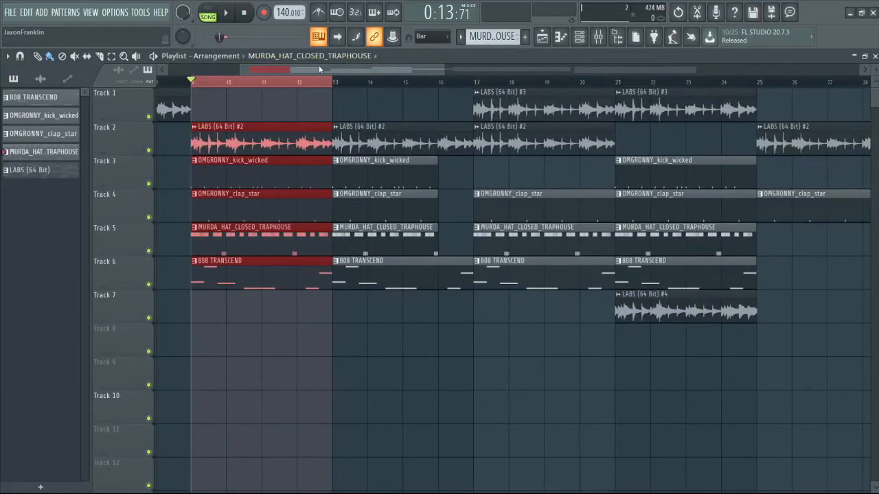
- Check the mixer tracks and the channel routing, and maximize the Mixer window before returning to the Playlist
{"action": "left_click_drag", "start_coordinate": [319, 67], "coordinate": [281, 67]}
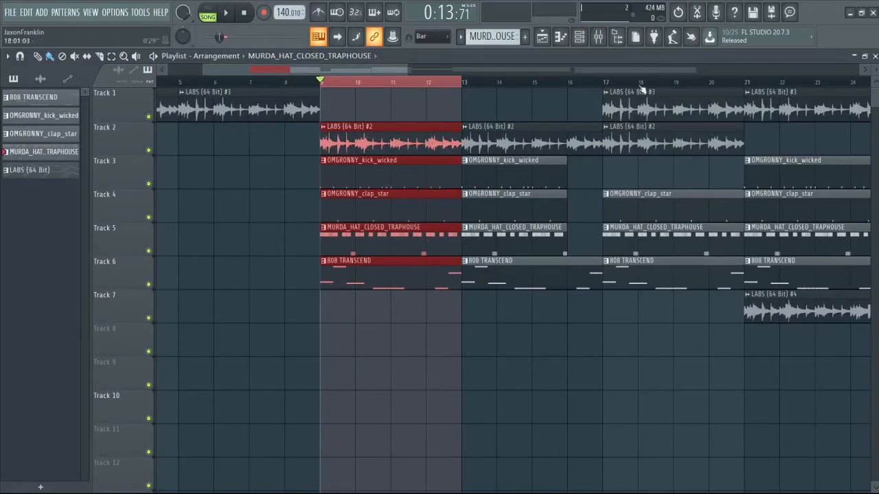
{"action": "left_click", "coordinate": [598, 36]}
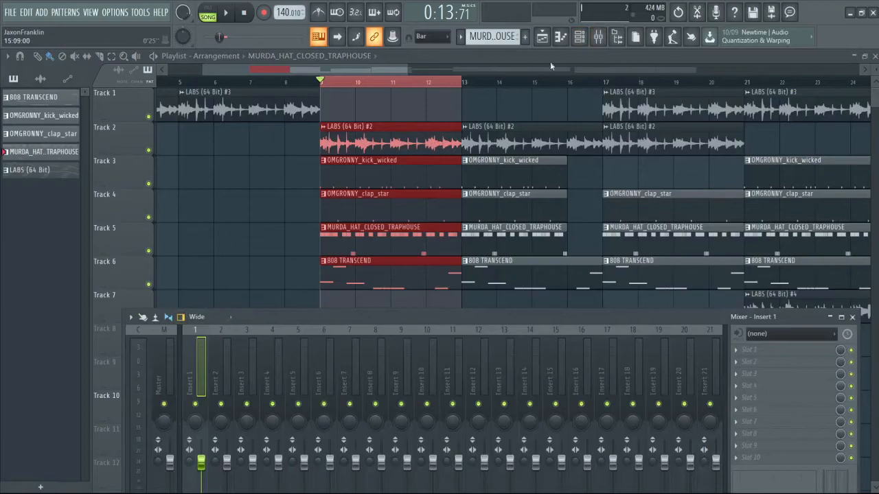
{"action": "left_click", "coordinate": [578, 36]}
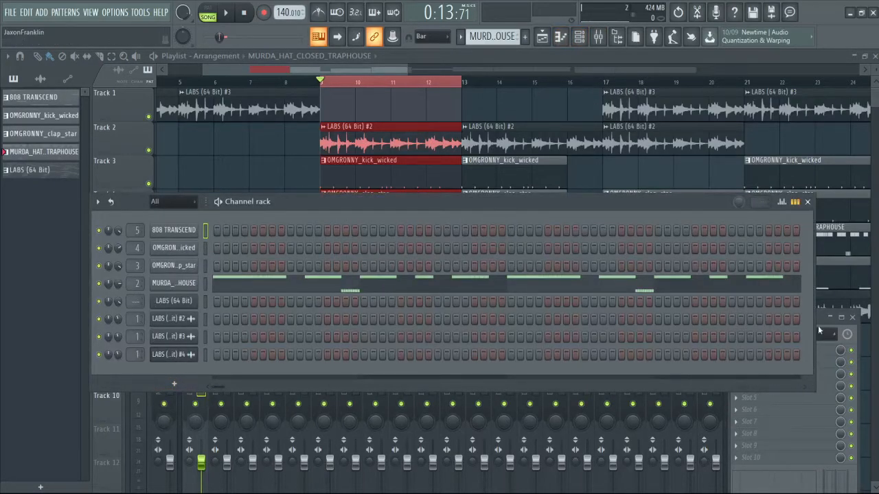
{"action": "left_click", "coordinate": [599, 37]}
{"action": "left_click_drag", "start_coordinate": [475, 316], "coordinate": [466, 161]}
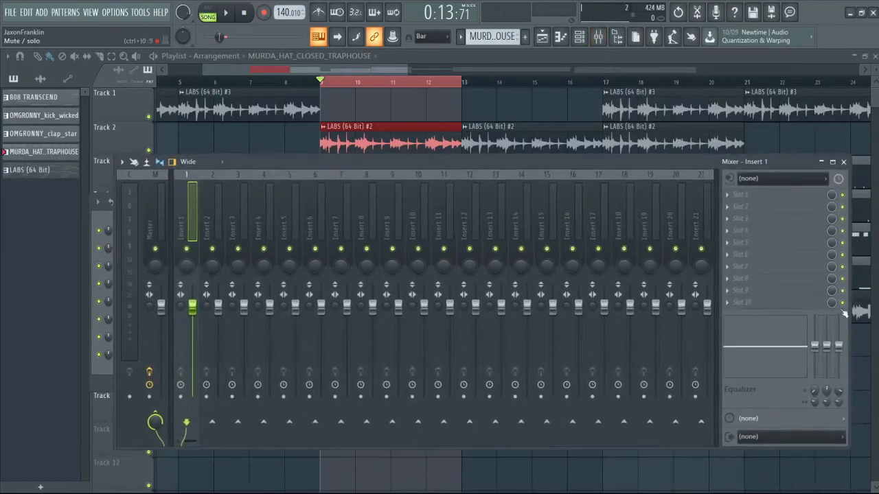
{"action": "left_click", "coordinate": [833, 162]}
{"action": "left_click", "coordinate": [543, 39]}
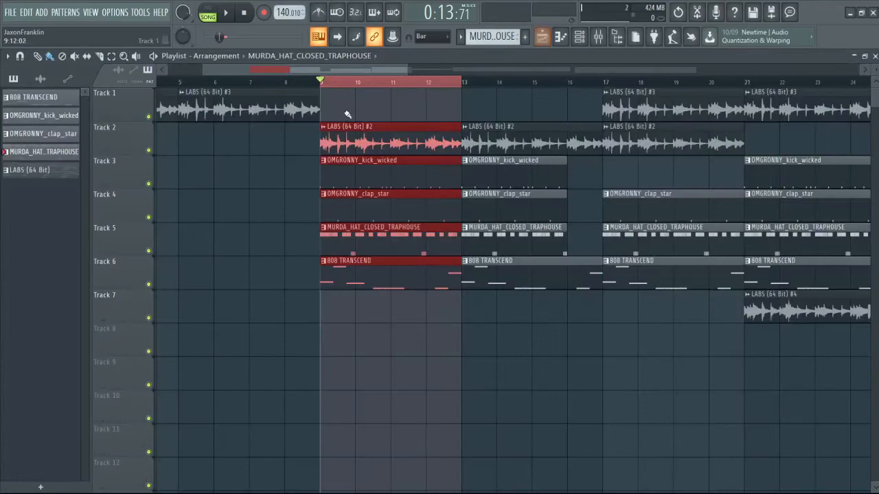
- Reselect bars 9 through 12 as the playback loop and play it briefly
{"action": "left_click", "coordinate": [355, 82]}
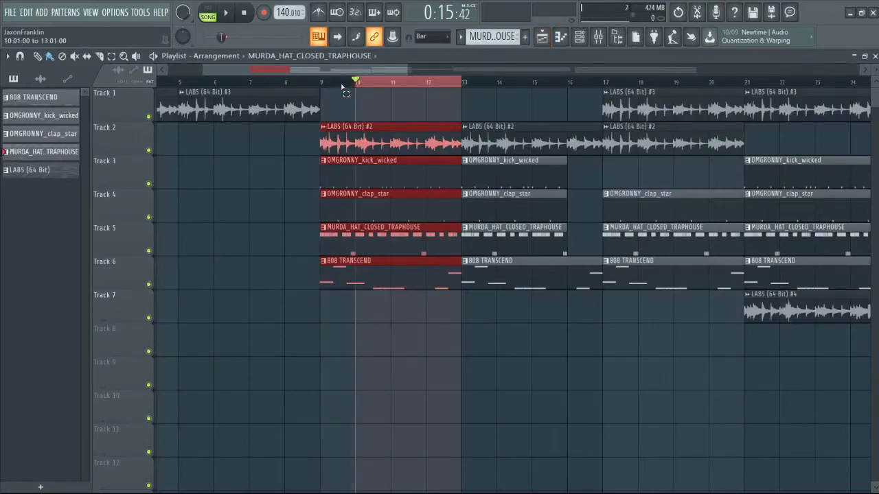
{"action": "left_click_drag", "start_coordinate": [460, 82], "coordinate": [336, 88]}
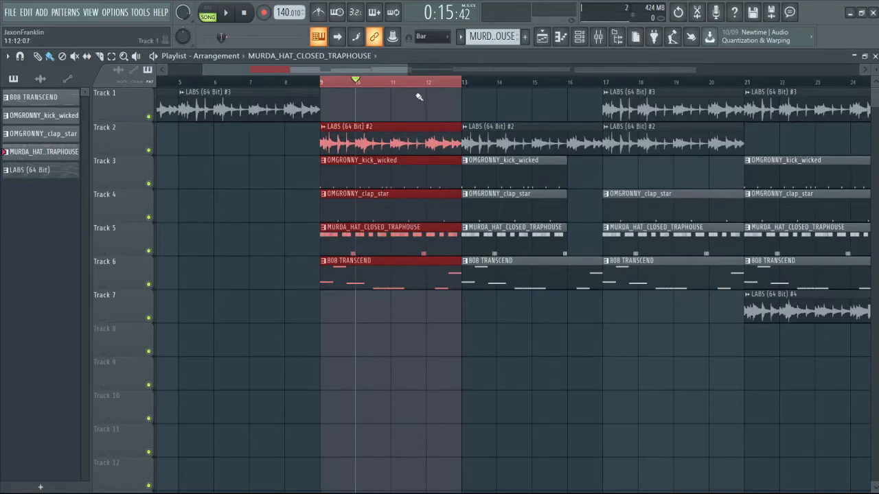
{"action": "key", "text": "space"}
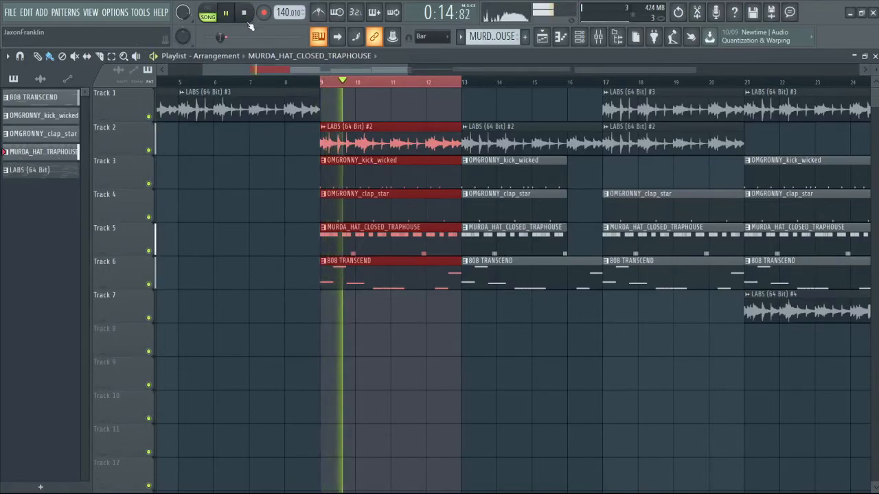
{"action": "left_click", "coordinate": [244, 12]}
- Pull the volume faders of mixer Inserts 1 through 5 all the way down to zero
{"action": "left_click", "coordinate": [598, 37]}
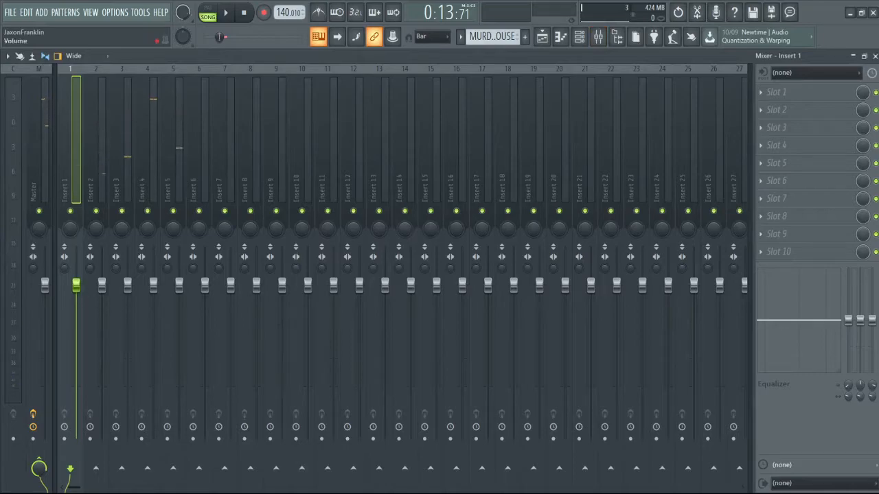
{"action": "left_click_drag", "start_coordinate": [77, 296], "coordinate": [76, 439]}
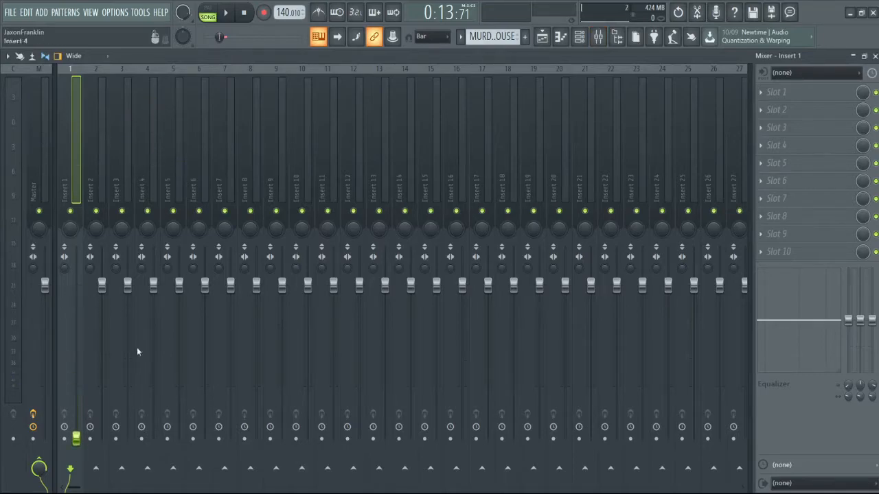
{"action": "left_click_drag", "start_coordinate": [102, 286], "coordinate": [103, 438]}
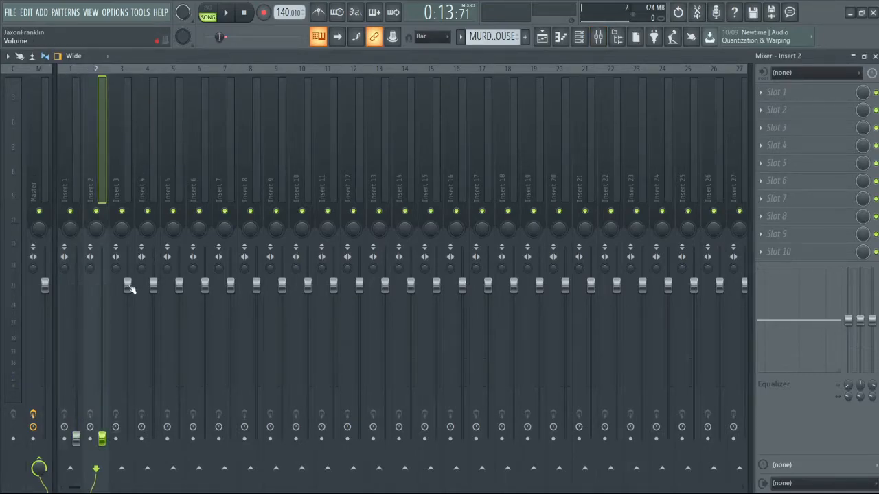
{"action": "left_click", "coordinate": [579, 37]}
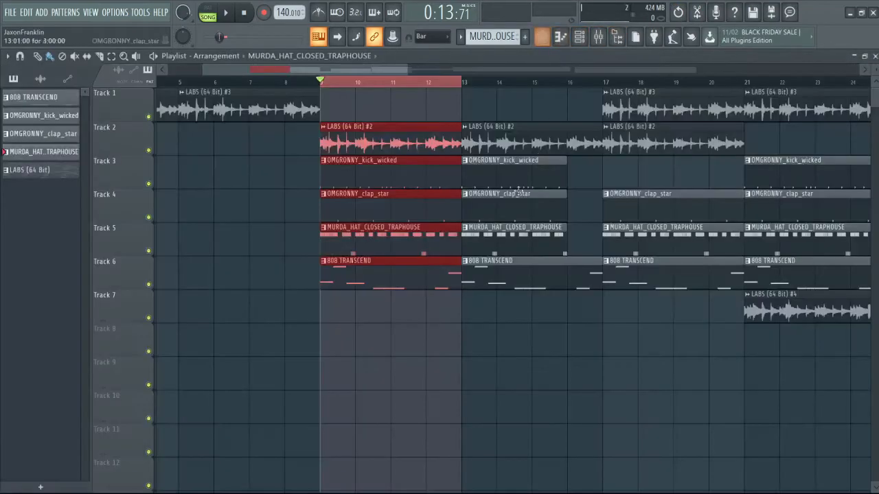
{"action": "left_click", "coordinate": [542, 36]}
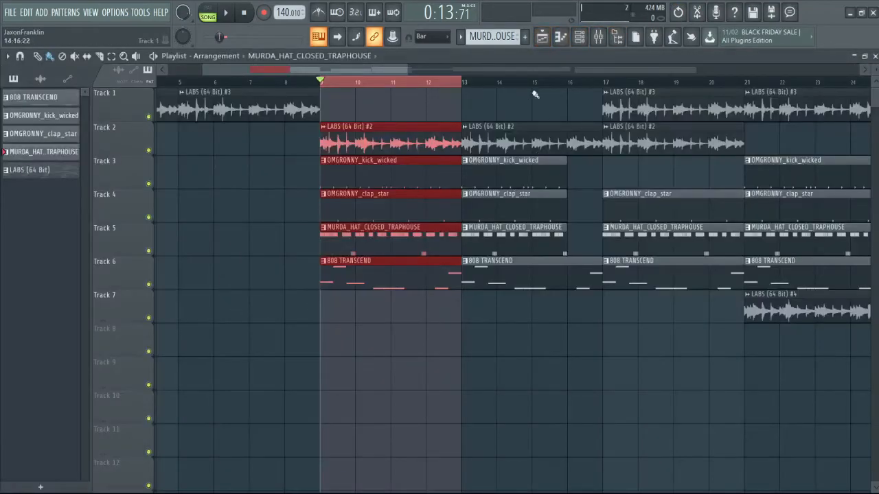
{"action": "left_click", "coordinate": [599, 38]}
{"action": "left_click_drag", "start_coordinate": [127, 284], "coordinate": [140, 383]}
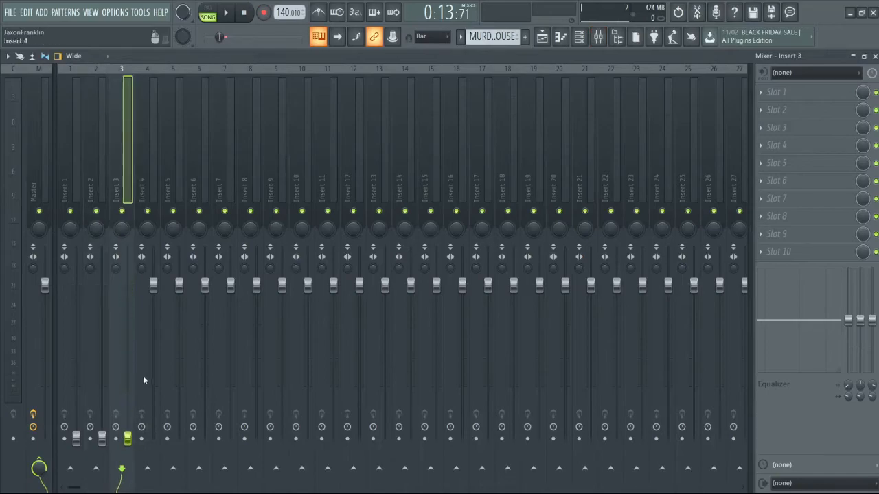
{"action": "left_click_drag", "start_coordinate": [160, 288], "coordinate": [213, 332]}
{"action": "left_click_drag", "start_coordinate": [179, 285], "coordinate": [180, 364]}
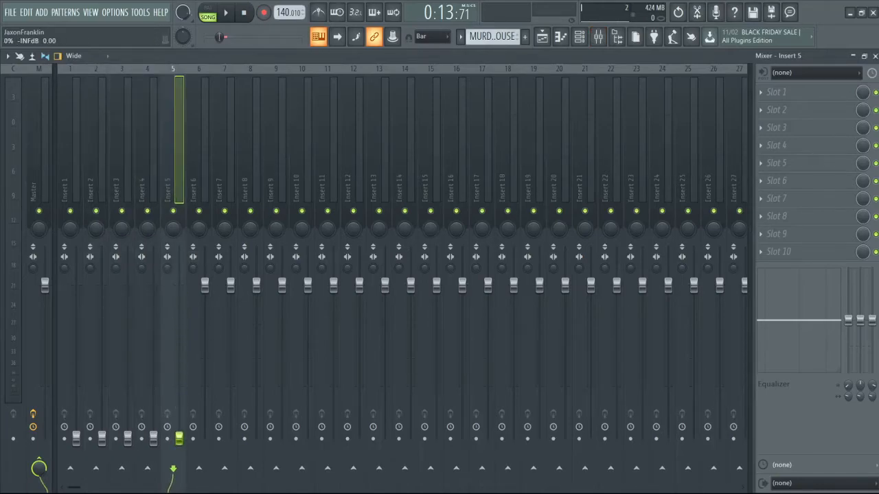
- Play the looped bars and raise the Insert 1 volume fader to somewhat below its default level
{"action": "key", "text": "space"}
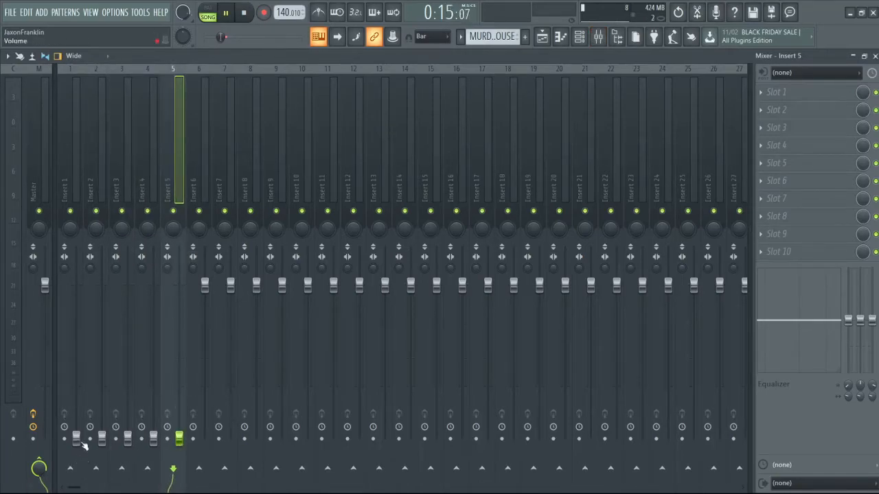
{"action": "left_click_drag", "start_coordinate": [76, 437], "coordinate": [76, 434]}
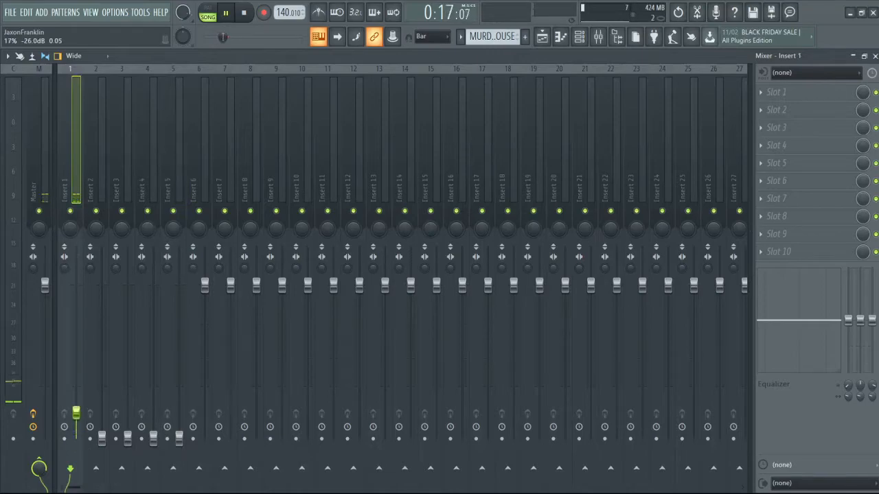
{"action": "left_click_drag", "start_coordinate": [76, 413], "coordinate": [75, 327]}
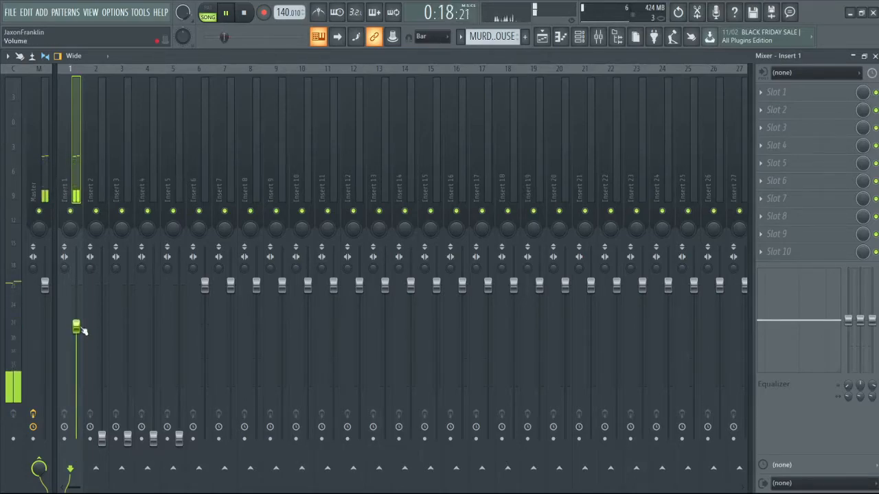
{"action": "key", "text": "space"}
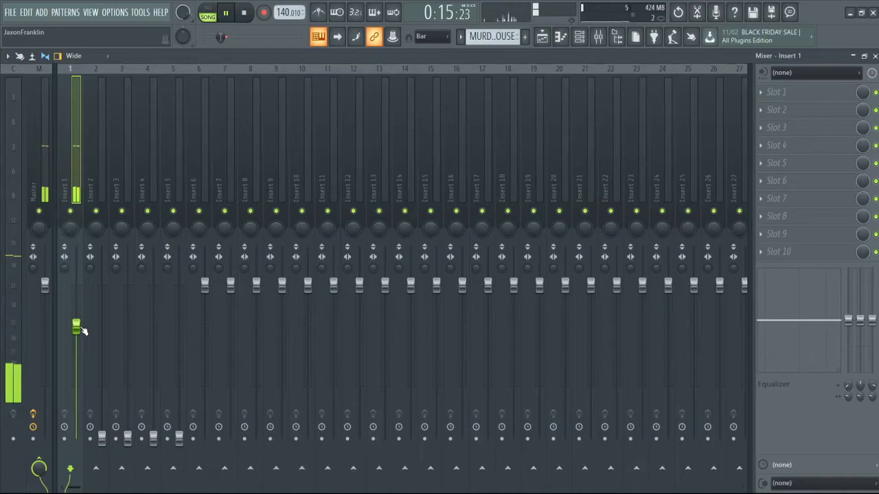
{"action": "left_click_drag", "start_coordinate": [80, 331], "coordinate": [76, 323]}
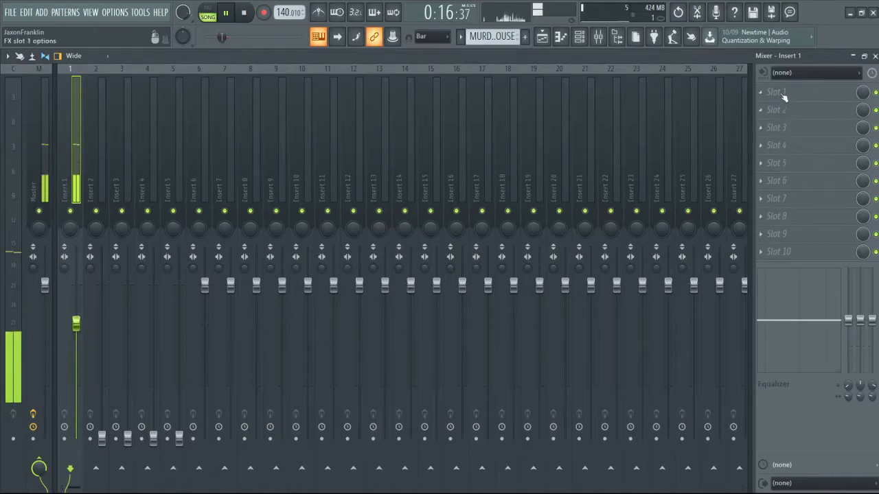
- Add Fruity Parametric EQ 2 to Insert 1 with the 20Hz + 18kHz cut preset, moving its cuts to about 200 Hz and 7 kHz
{"action": "left_click", "coordinate": [634, 410]}
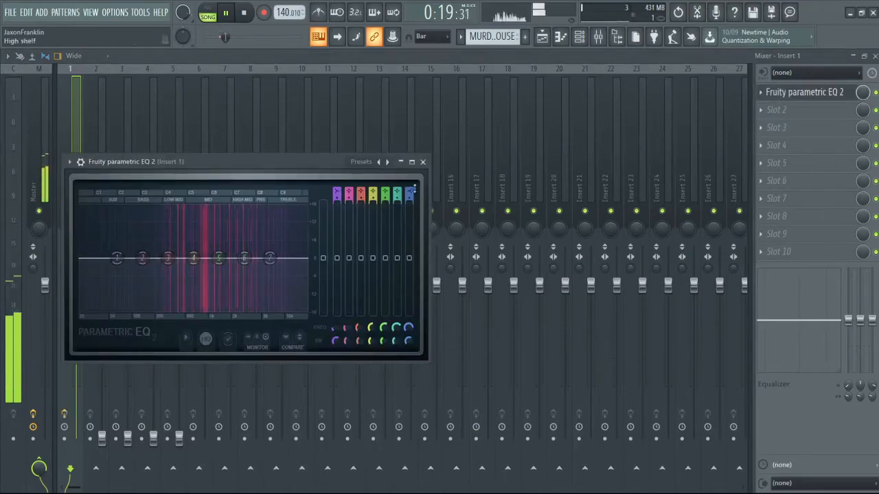
{"action": "left_click", "coordinate": [387, 162]}
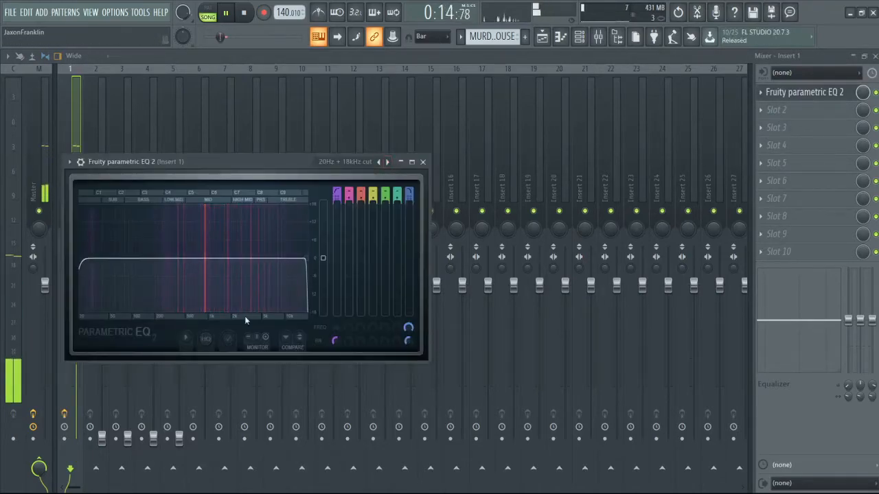
{"action": "left_click_drag", "start_coordinate": [86, 264], "coordinate": [150, 259]}
{"action": "left_click_drag", "start_coordinate": [304, 260], "coordinate": [283, 264]}
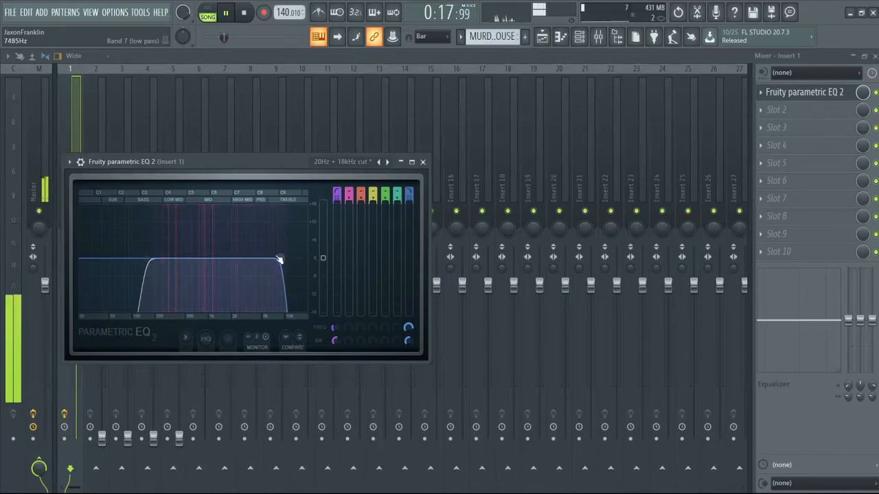
{"action": "left_click_drag", "start_coordinate": [280, 263], "coordinate": [278, 263]}
{"action": "left_click_drag", "start_coordinate": [146, 260], "coordinate": [152, 262]}
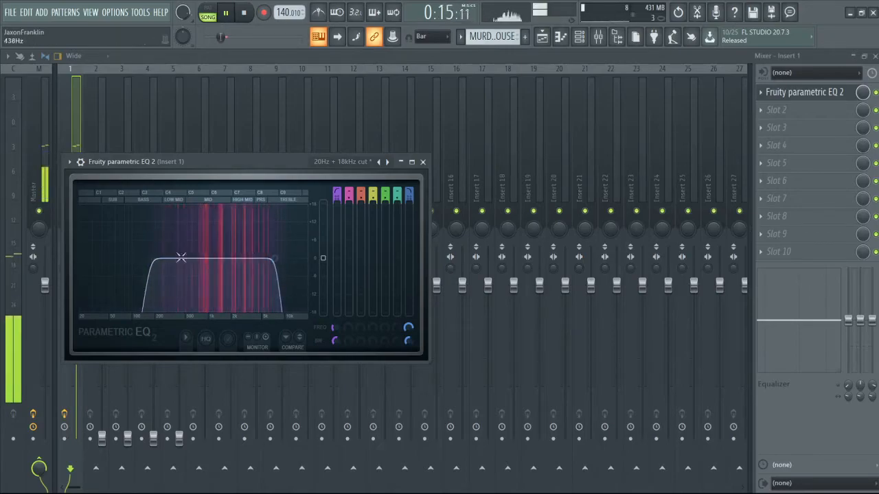
{"action": "mouse_move", "coordinate": [153, 261]}
{"action": "left_mouse_down"}
{"action": "mouse_move", "coordinate": [184, 259]}
{"action": "mouse_move", "coordinate": [161, 259]}
{"action": "left_mouse_up"}
{"action": "left_click_drag", "start_coordinate": [273, 259], "coordinate": [276, 258]}
{"action": "left_click_drag", "start_coordinate": [161, 259], "coordinate": [160, 259]}
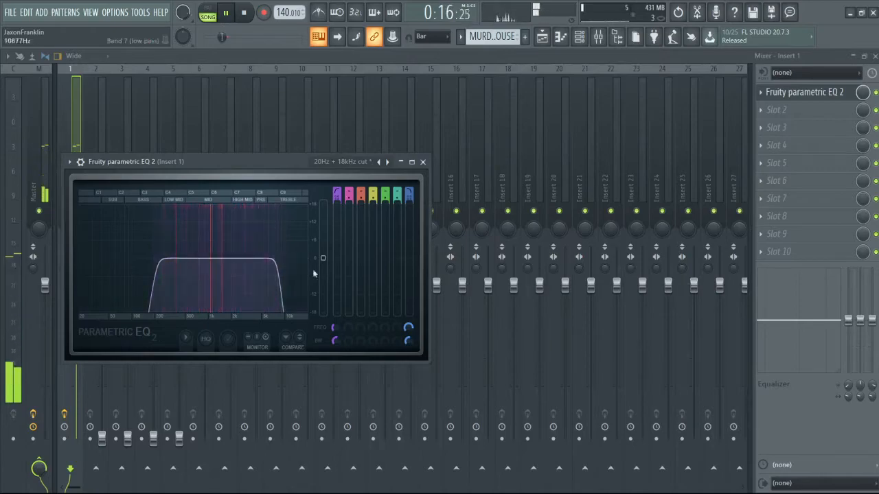
- Add Fruity Reeverb 2 and Fruity Delay 3 to effect slots 2 and 3 of Insert 1
{"action": "left_click", "coordinate": [792, 112]}
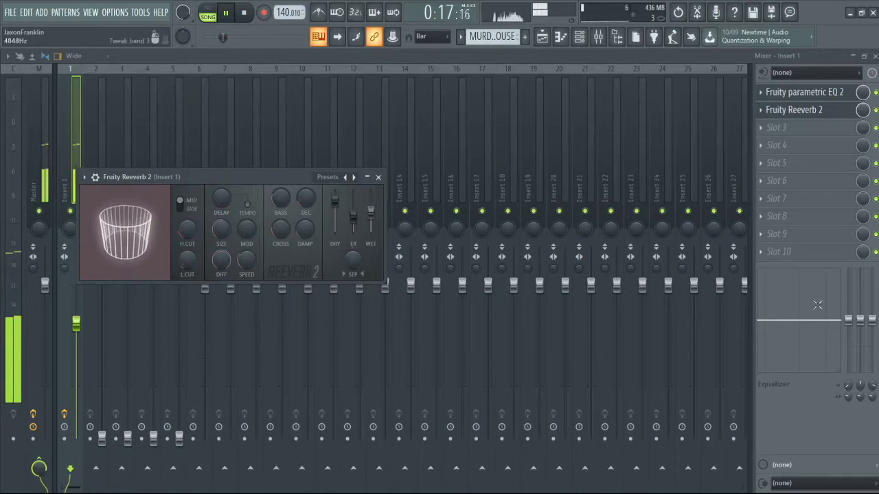
{"action": "left_click", "coordinate": [801, 128]}
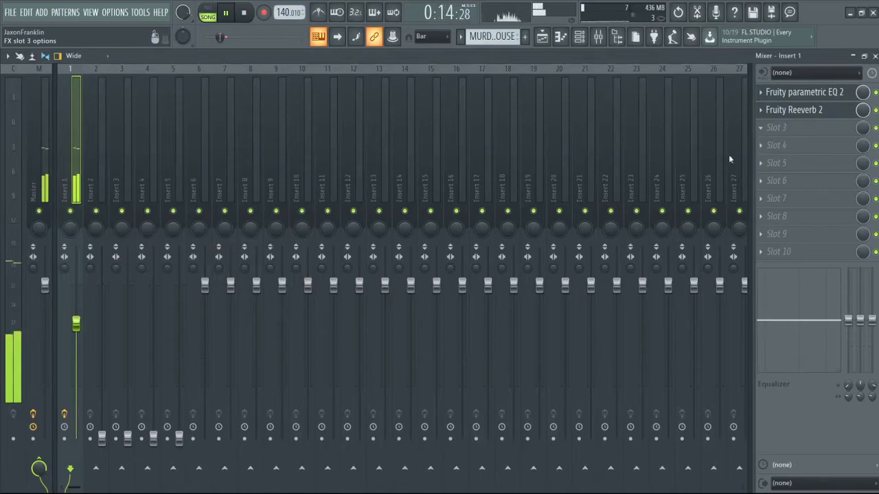
{"action": "key", "text": "space"}
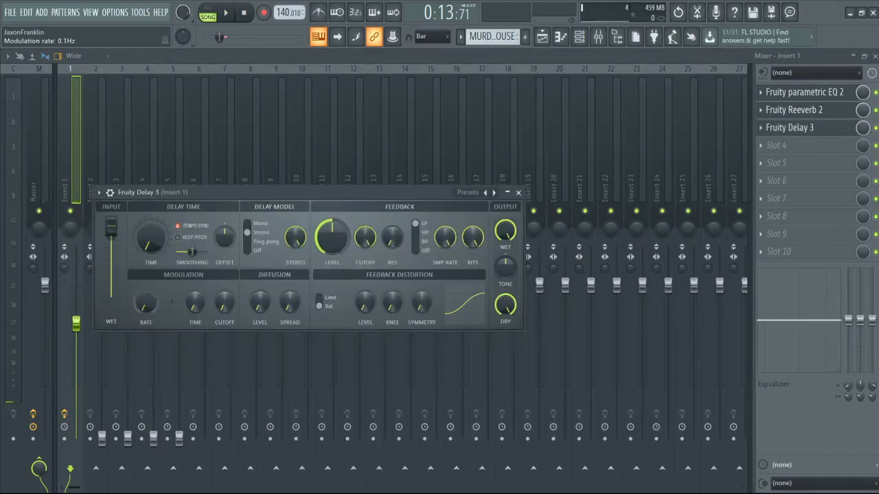
{"action": "key", "text": "space"}
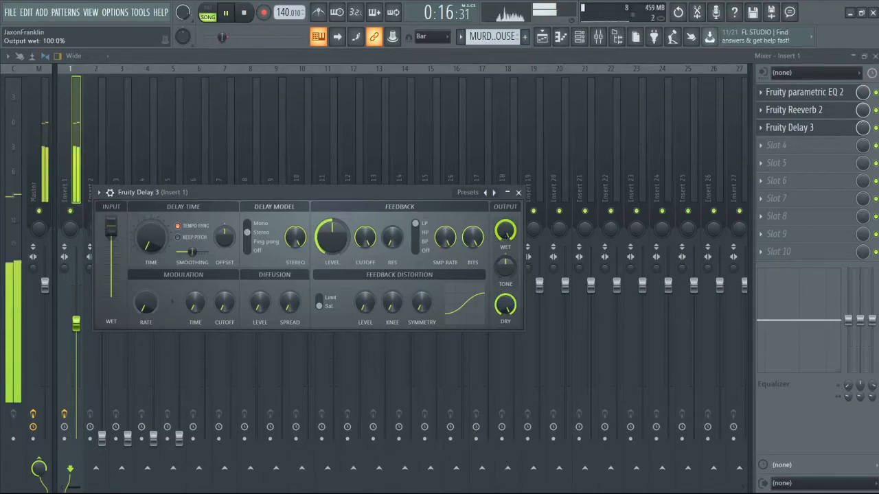
- Lower the Fruity Delay 3 output wet level to roughly halfway and set its feedback level to 51.1%
{"action": "left_click_drag", "start_coordinate": [506, 234], "coordinate": [505, 257]}
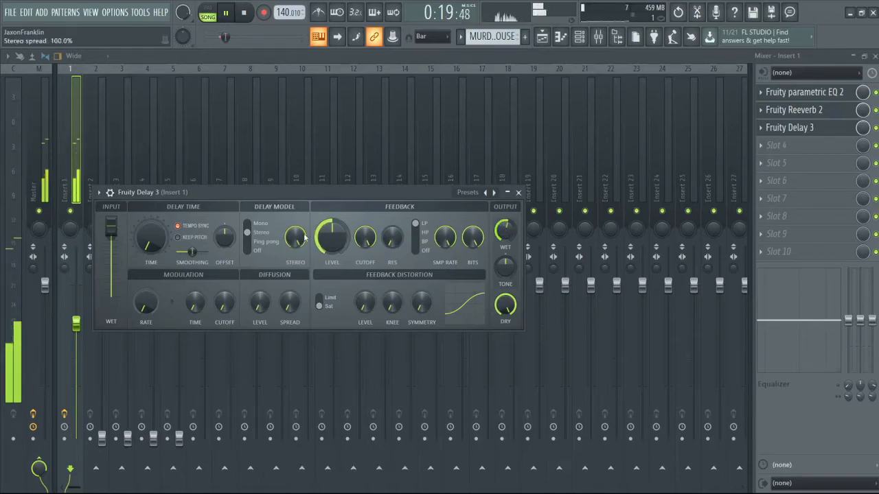
{"action": "left_click_drag", "start_coordinate": [333, 246], "coordinate": [332, 240]}
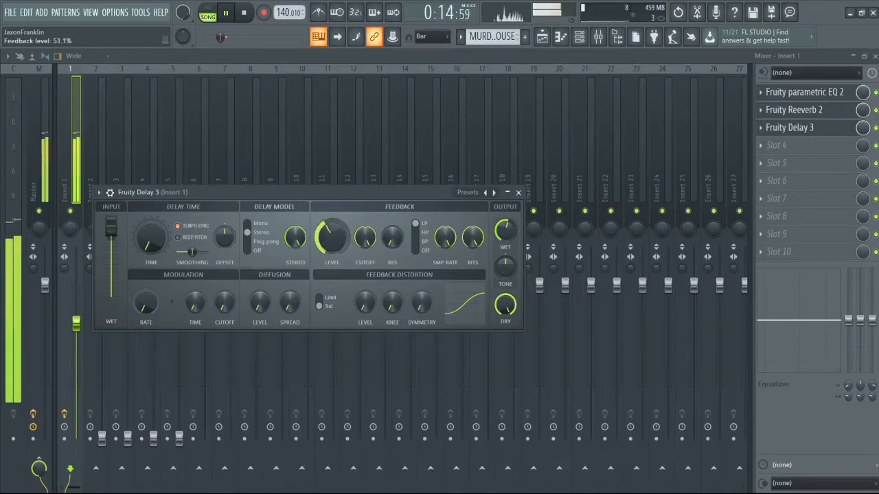
{"action": "left_click_drag", "start_coordinate": [408, 190], "coordinate": [560, 110]}
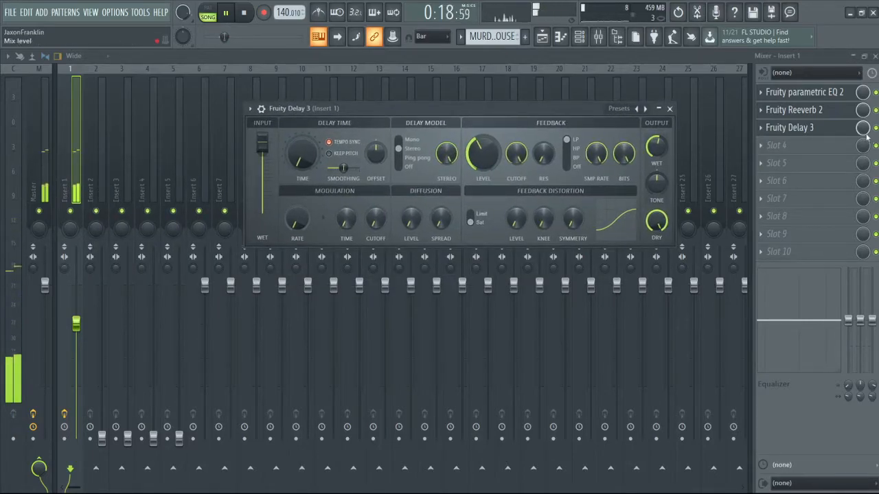
{"action": "left_click", "coordinate": [876, 128]}
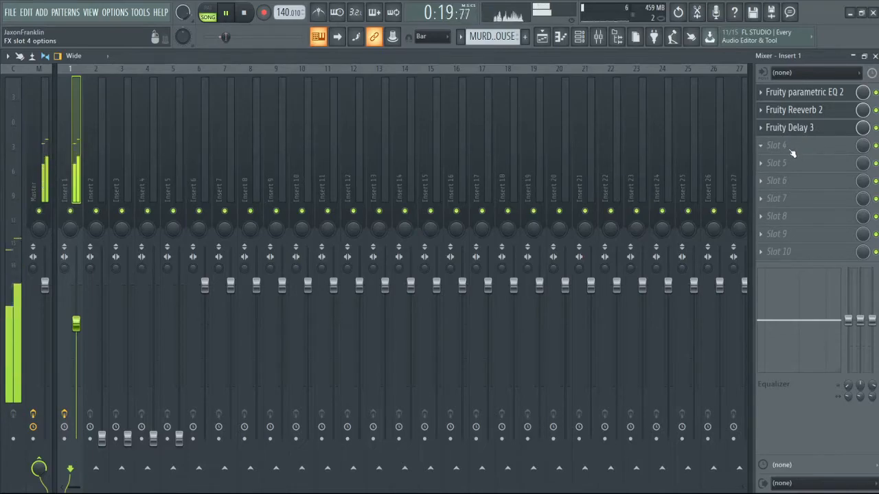
- Stop playback and add RC-20 Retro Color to effect slot 4 of Insert 1
{"action": "key", "text": "space"}
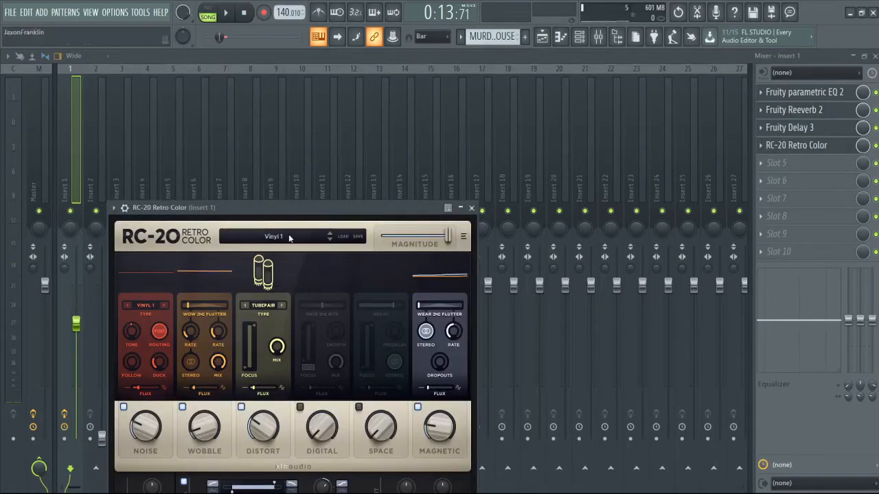
{"action": "left_click_drag", "start_coordinate": [280, 206], "coordinate": [431, 56]}
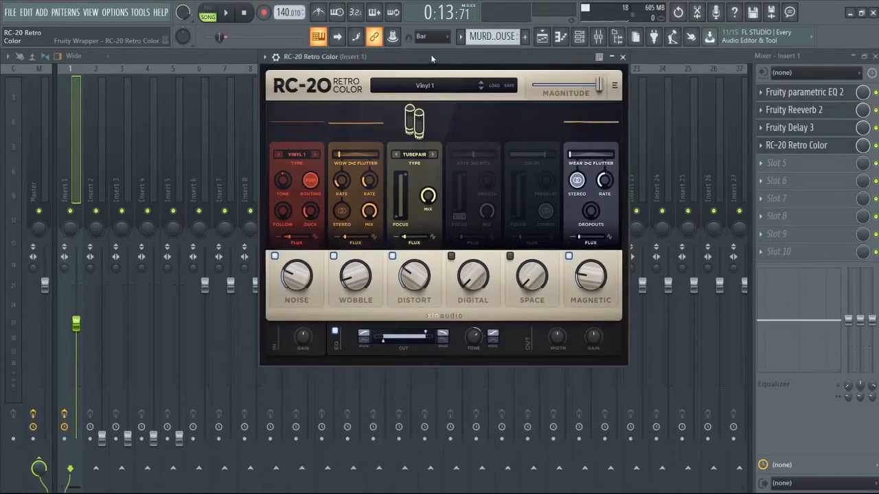
- Switch off the Noise module in RC-20 Retro Color and set the Wobble amount to about 13% during playback
{"action": "left_click", "coordinate": [273, 256]}
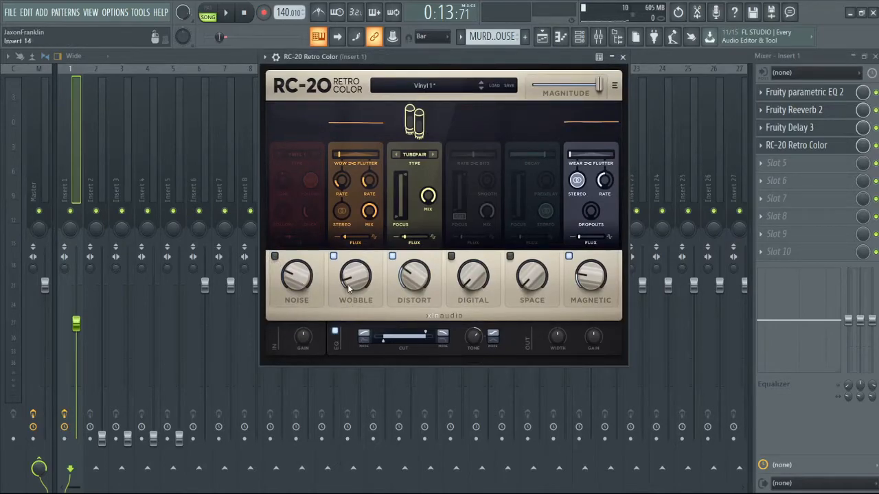
{"action": "mouse_move", "coordinate": [348, 288]}
{"action": "scroll", "coordinate": [346, 282], "scroll_direction": "up", "scroll_amount": 1}
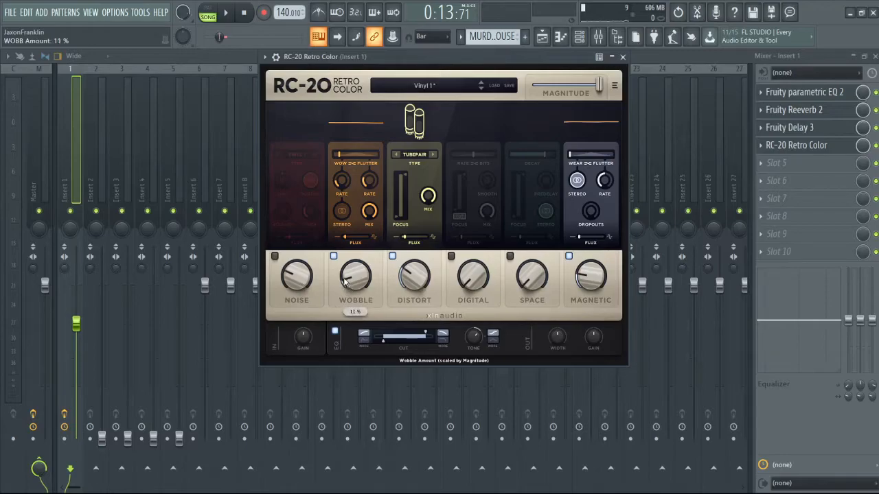
{"action": "key", "text": "space"}
{"action": "scroll", "coordinate": [346, 283], "scroll_direction": "up", "scroll_amount": 2}
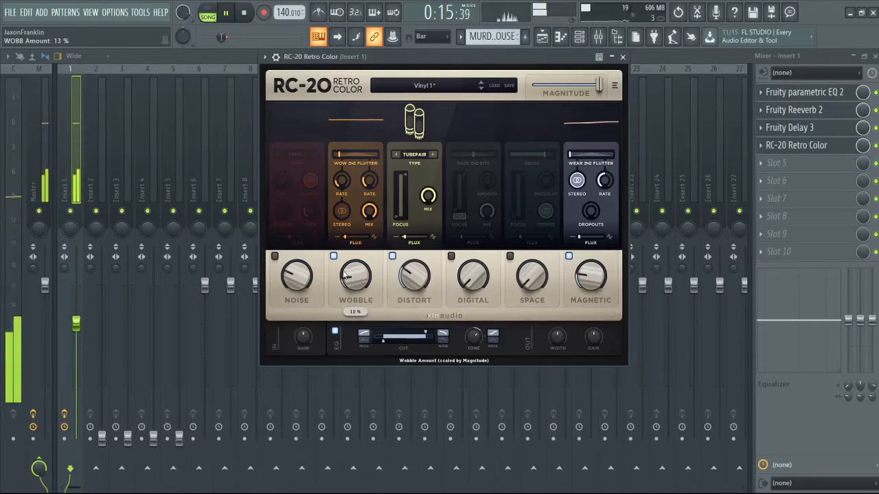
- Narrow the RC-20 EQ cut range from both ends and fine-tune the plugin's mix level on Insert 1
{"action": "mouse_move", "coordinate": [425, 342]}
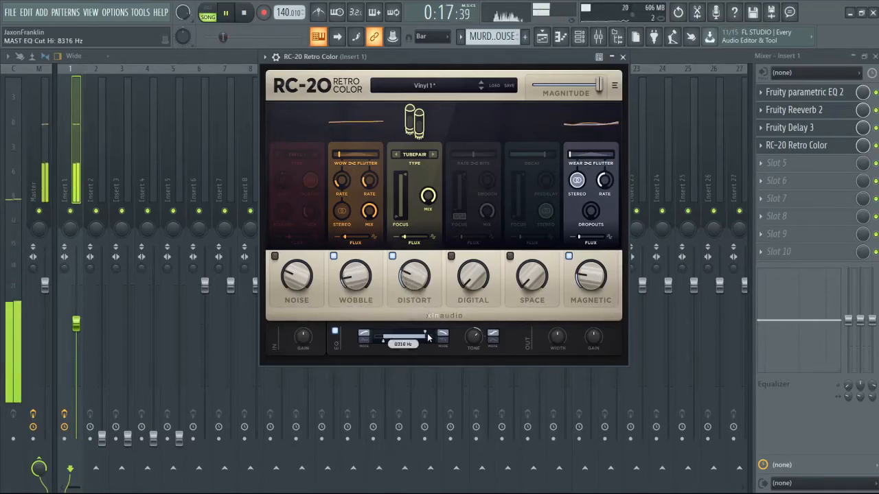
{"action": "left_click_drag", "start_coordinate": [385, 339], "coordinate": [429, 337]}
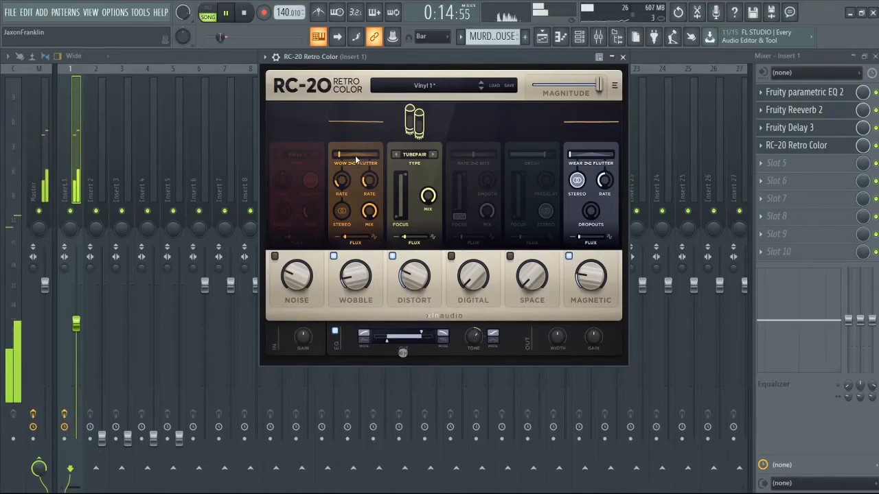
{"action": "mouse_move", "coordinate": [343, 159]}
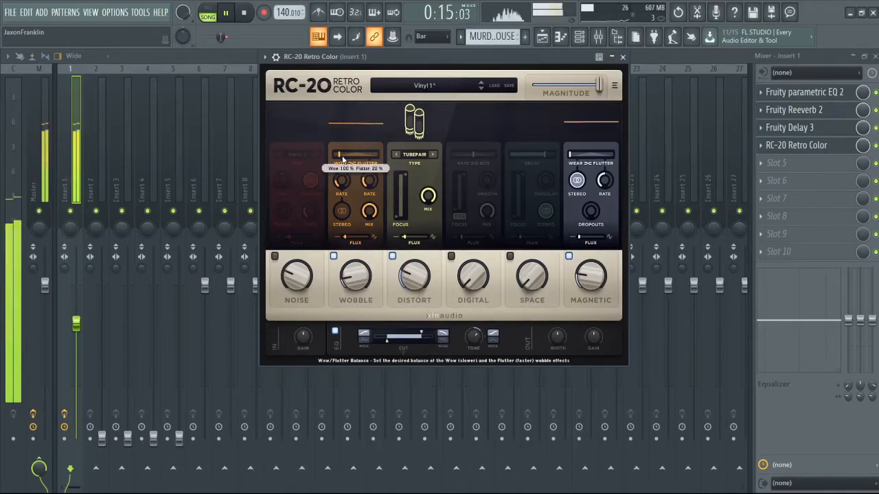
{"action": "left_click", "coordinate": [876, 129]}
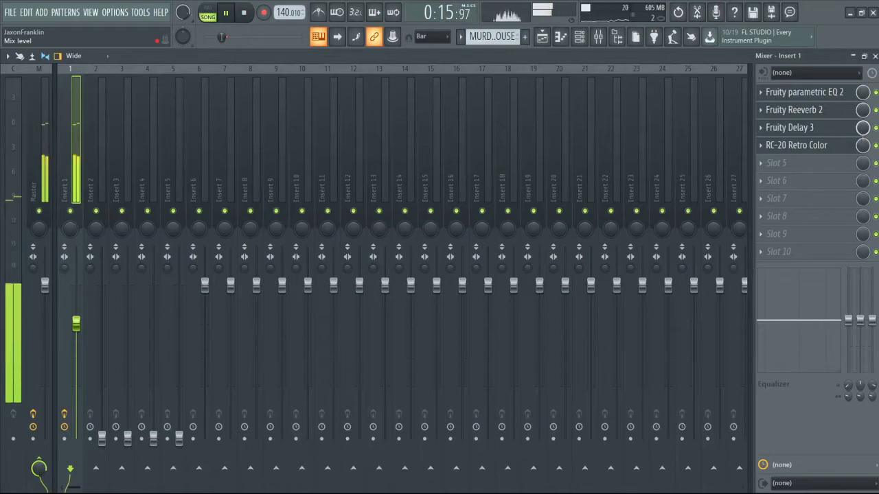
{"action": "left_click_drag", "start_coordinate": [861, 145], "coordinate": [861, 148]}
- Set the RC-20 Wobble amount to 16%, shift the wow/flutter balance slightly toward flutter, and close the plugin with playback stopped
{"action": "left_click", "coordinate": [837, 146]}
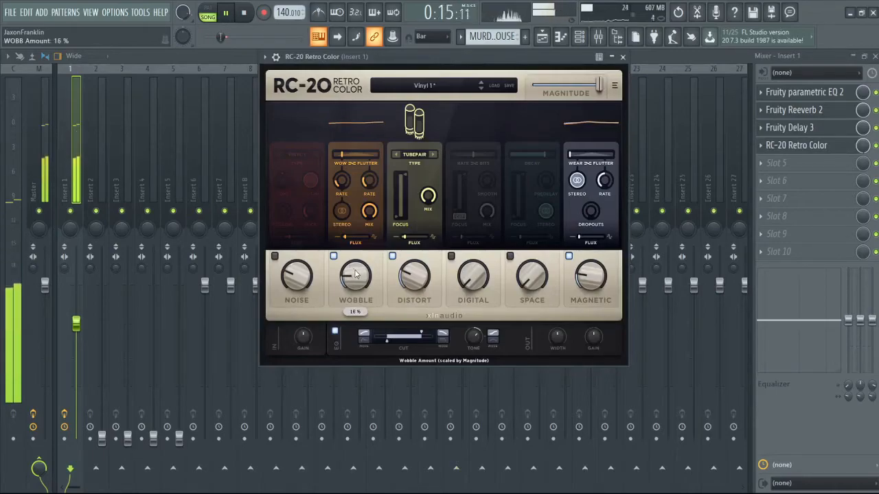
{"action": "mouse_move", "coordinate": [343, 160]}
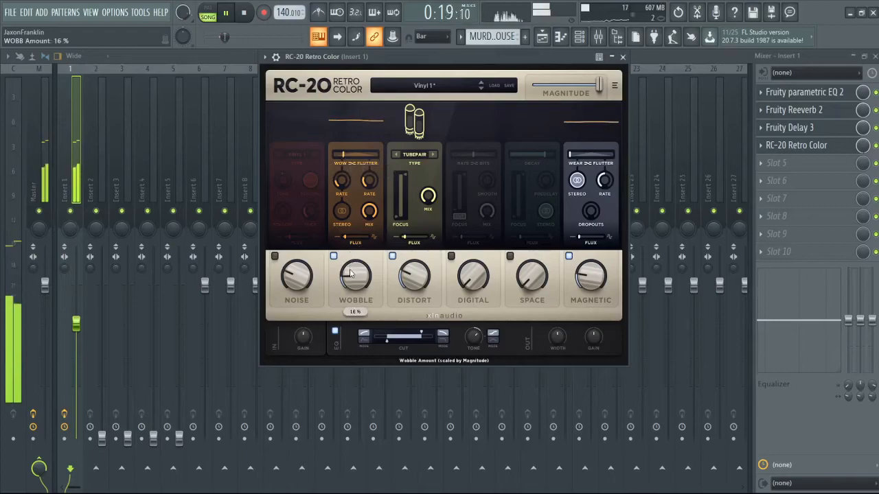
{"action": "left_click", "coordinate": [623, 57]}
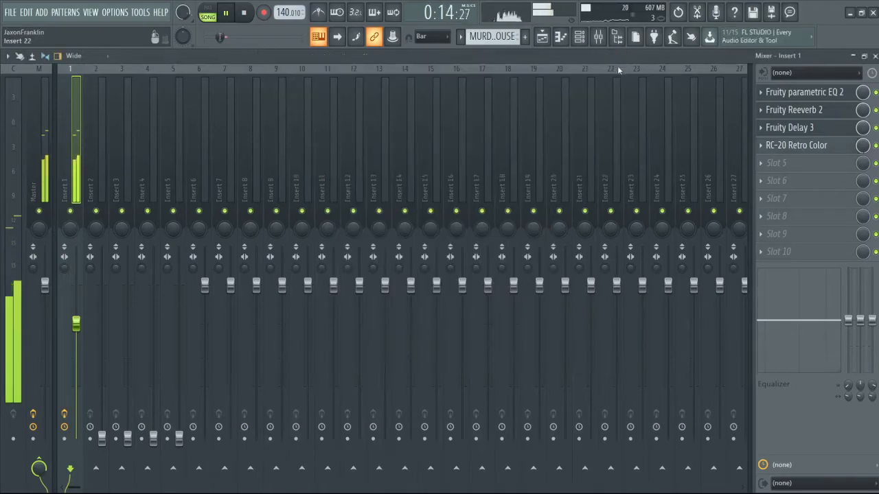
{"action": "key", "text": "space"}
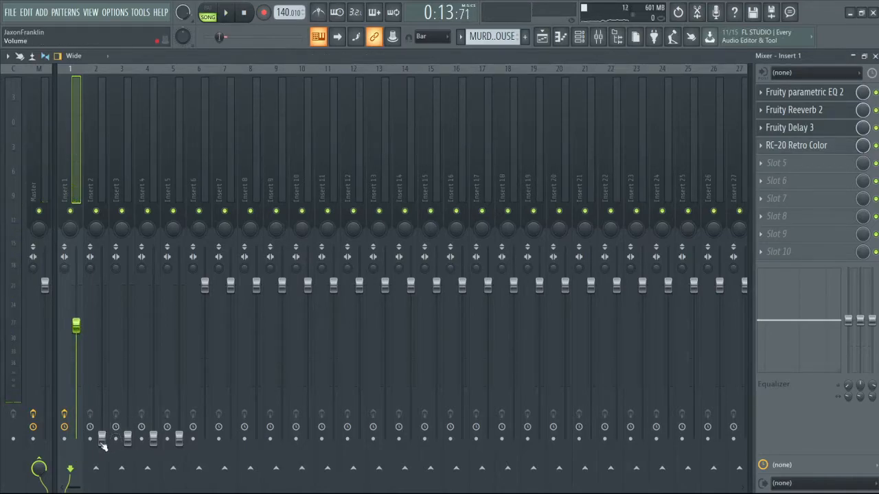
- During playback, raise the Insert 2 volume to just under half and the Insert 3 volume nearly level with Insert 1
{"action": "key", "text": "space"}
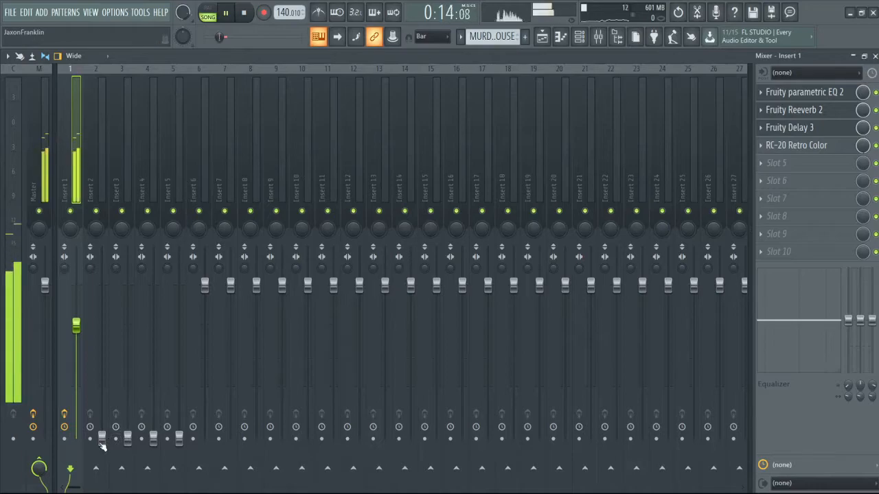
{"action": "left_click", "coordinate": [101, 438]}
{"action": "left_click_drag", "start_coordinate": [102, 420], "coordinate": [102, 369]}
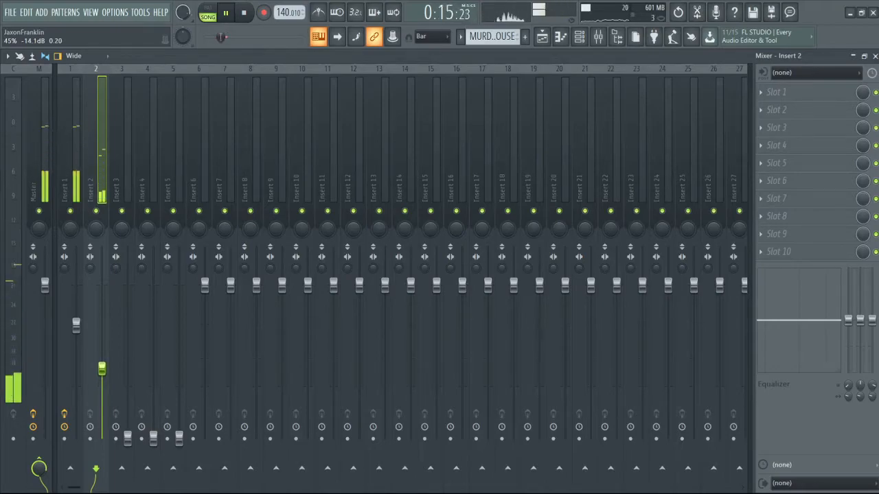
{"action": "left_click_drag", "start_coordinate": [102, 369], "coordinate": [102, 362]}
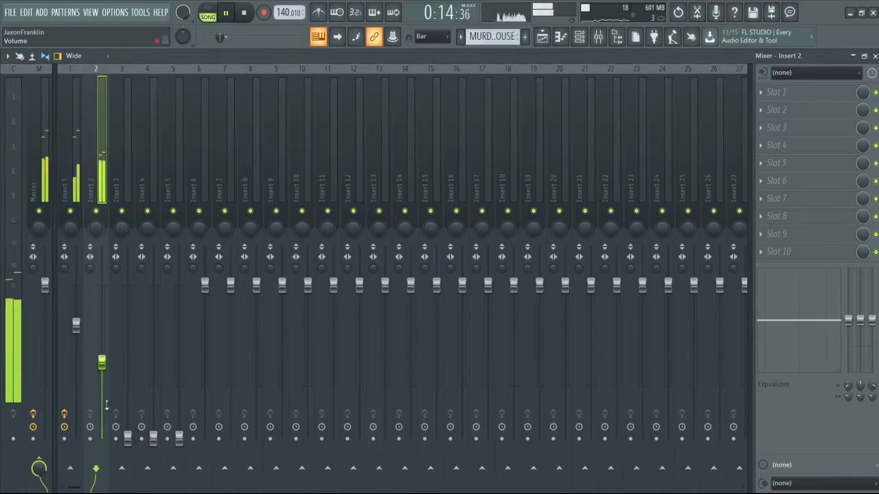
{"action": "left_click_drag", "start_coordinate": [127, 438], "coordinate": [127, 430]}
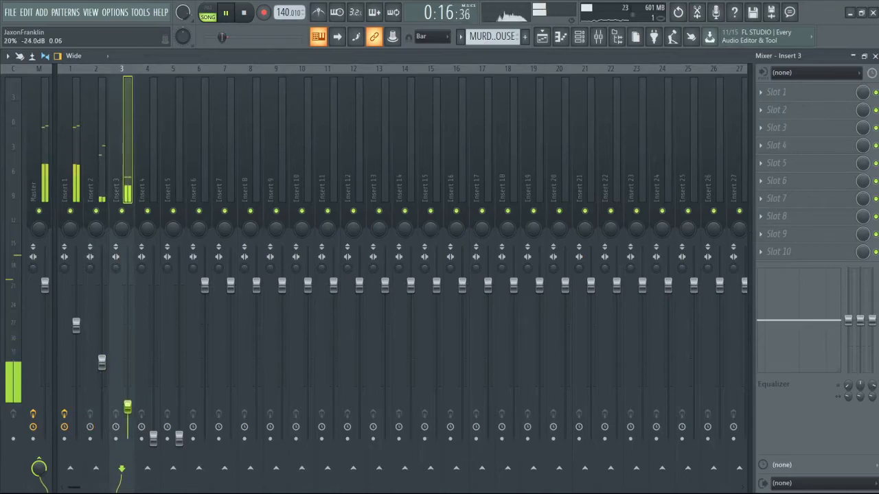
{"action": "left_click_drag", "start_coordinate": [127, 376], "coordinate": [132, 332]}
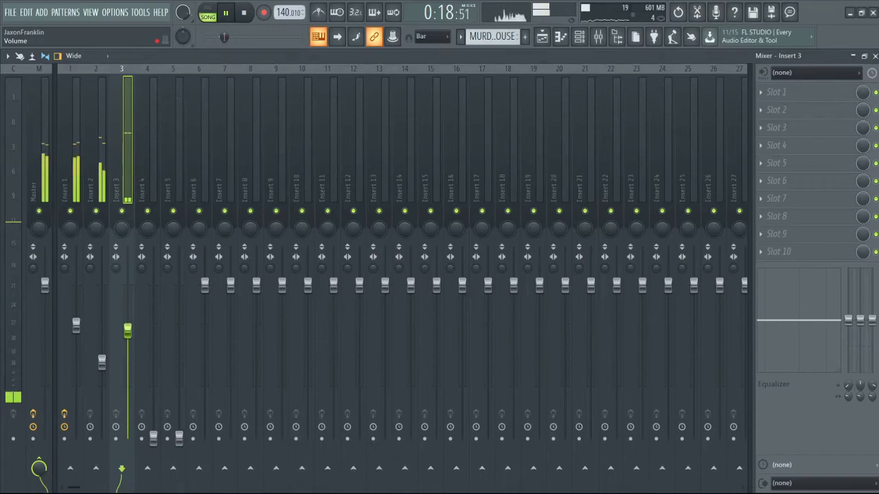
- Raise the Insert 4 volume to about the level of Insert 1, with small corrections to both faders
{"action": "left_click", "coordinate": [153, 437]}
{"action": "left_click_drag", "start_coordinate": [153, 412], "coordinate": [153, 323]}
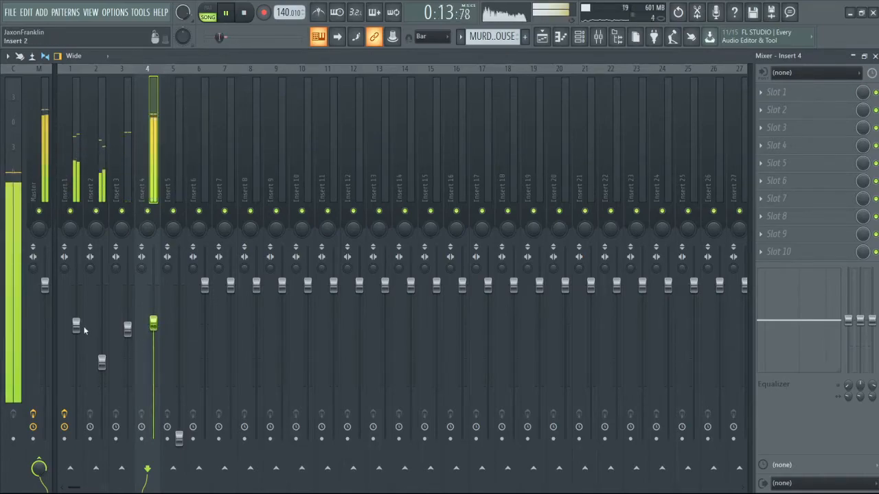
{"action": "left_click", "coordinate": [77, 323]}
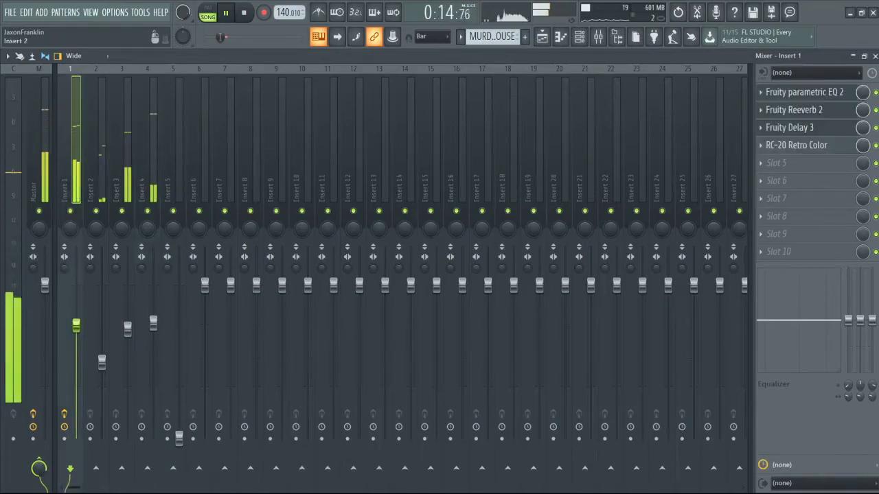
{"action": "left_click", "coordinate": [151, 325]}
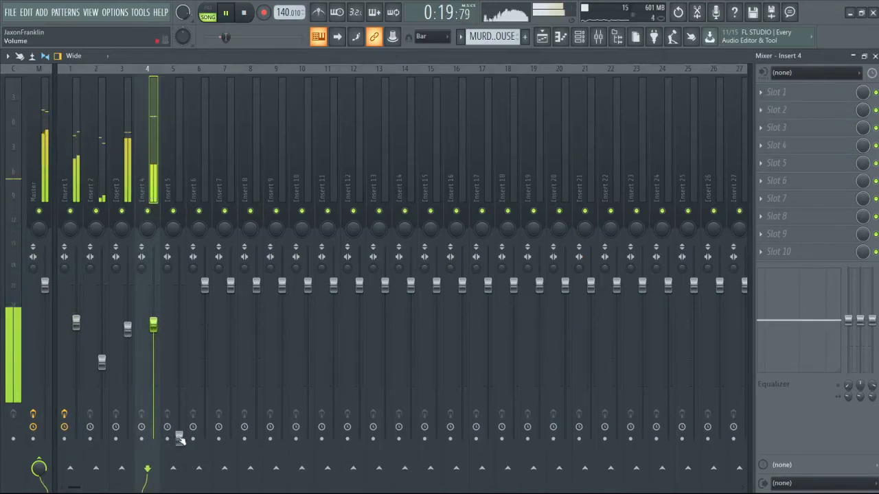
- Raise the Insert 5 volume slightly above Insert 4, listening along, and stop playback
{"action": "left_click", "coordinate": [178, 437]}
{"action": "left_click_drag", "start_coordinate": [178, 437], "coordinate": [179, 328]}
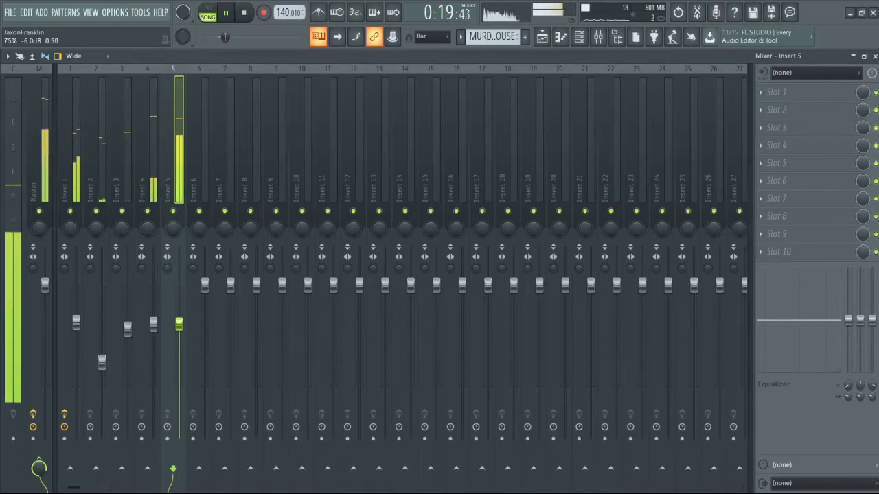
{"action": "left_click_drag", "start_coordinate": [178, 327], "coordinate": [178, 314]}
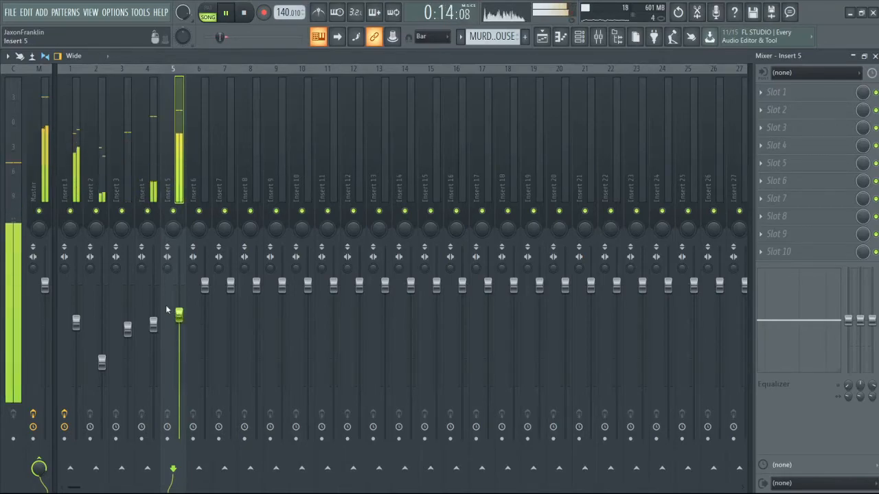
{"action": "key", "text": "space"}
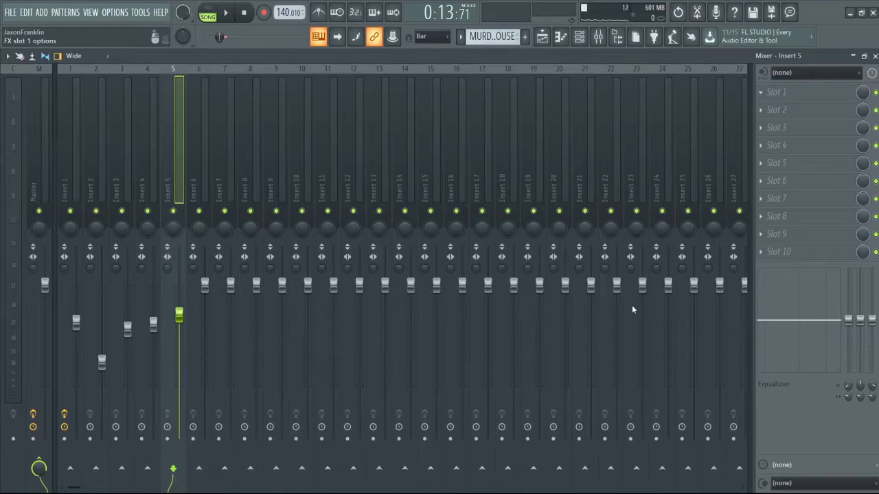
- Add Fruity soft clipper to effect slot 1 of Insert 5 and try a threshold of about -2.7 dB during playback
{"action": "key", "text": "space"}
{"action": "left_click_drag", "start_coordinate": [114, 203], "coordinate": [83, 195]}
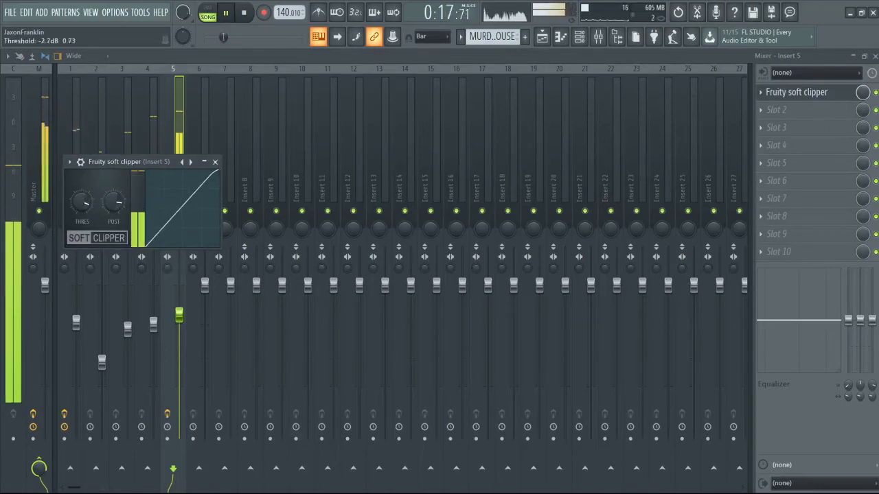
{"action": "key", "text": "space"}
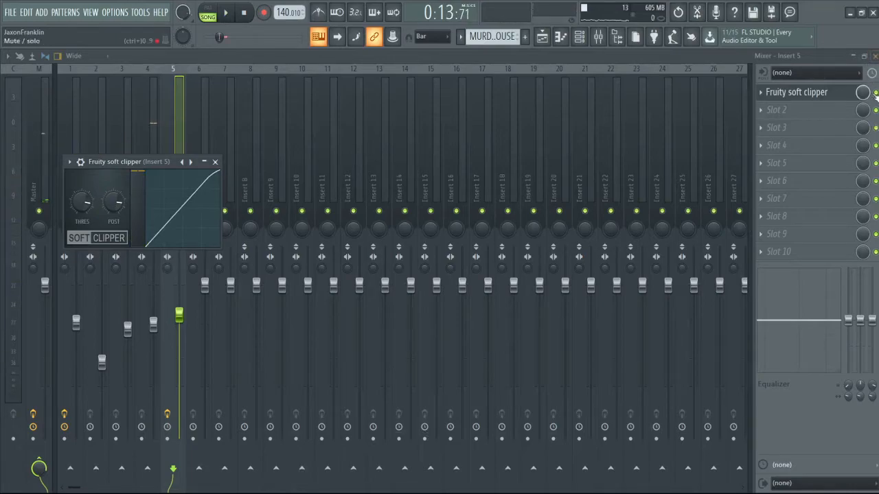
- Audition Insert 5 with the soft clipper window closed, then reopen it and readjust the threshold to about -2.5 dB
{"action": "key", "text": "Escape"}
{"action": "key", "text": "space"}
{"action": "key", "text": "space"}
{"action": "key", "text": "space"}
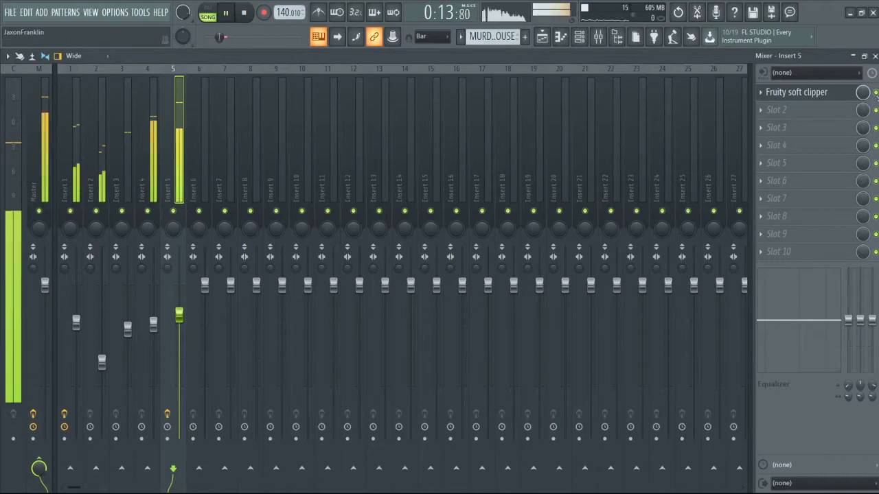
{"action": "left_click", "coordinate": [829, 101]}
{"action": "left_click_drag", "start_coordinate": [90, 205], "coordinate": [107, 194]}
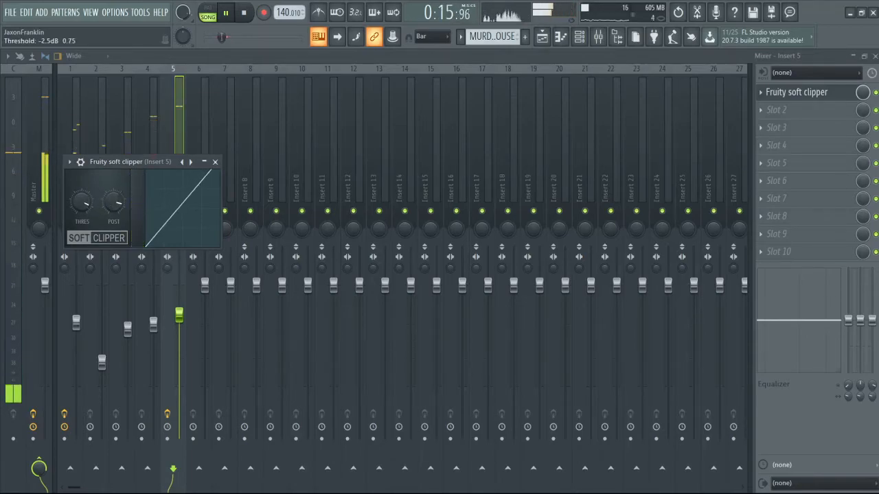
- Try Fruity Parametric EQ 2 in effect slot 2 of Insert 5, boosting band 2 and raising band 3 about 2.1 dB at 277 Hz
{"action": "left_click", "coordinate": [806, 112]}
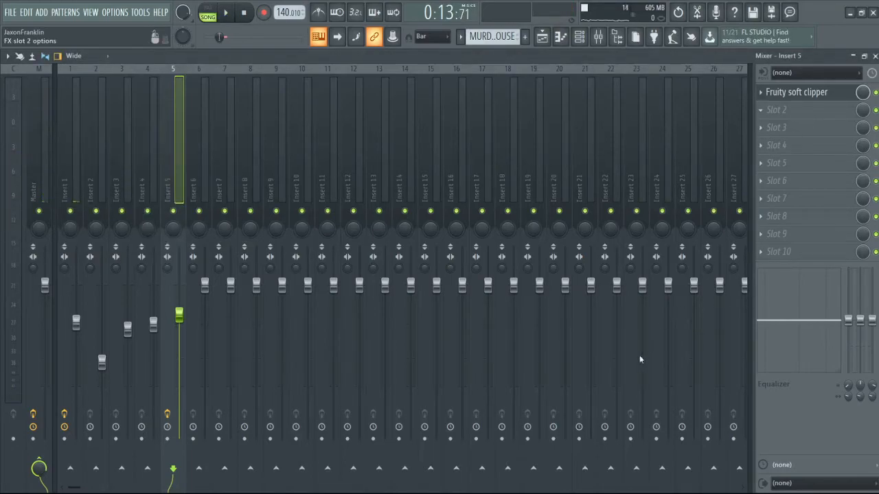
{"action": "left_click_drag", "start_coordinate": [157, 273], "coordinate": [156, 247]}
{"action": "key", "text": "space"}
{"action": "left_click_drag", "start_coordinate": [183, 277], "coordinate": [157, 258]}
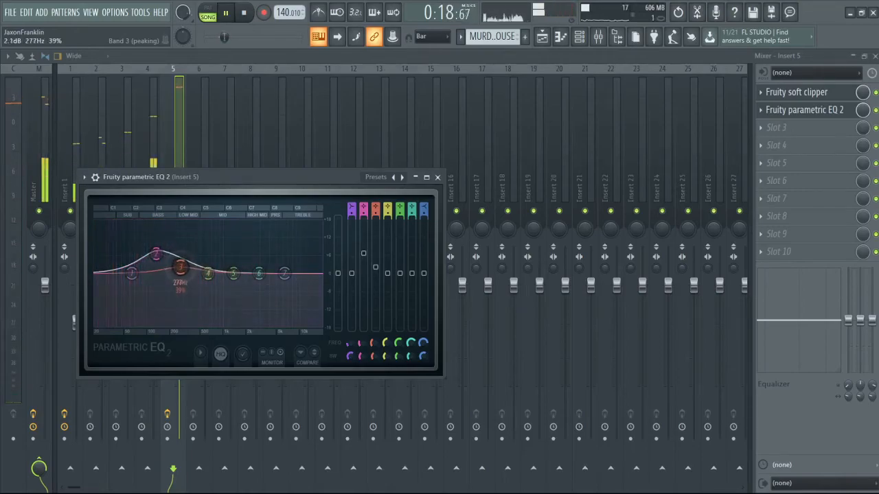
{"action": "key", "text": "space"}
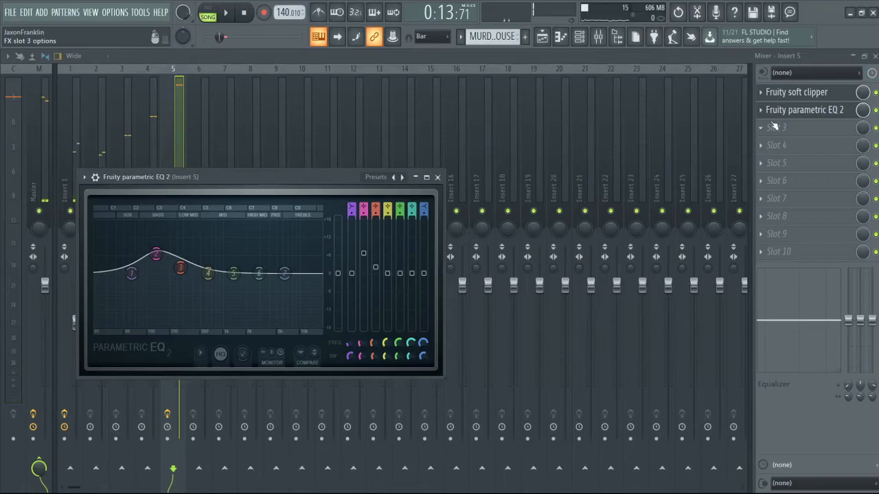
- Replace the Insert 5 effects with RC-20 Retro Color in slot 1 and load the 808 Dirt Punch preset
{"action": "left_click", "coordinate": [764, 112]}
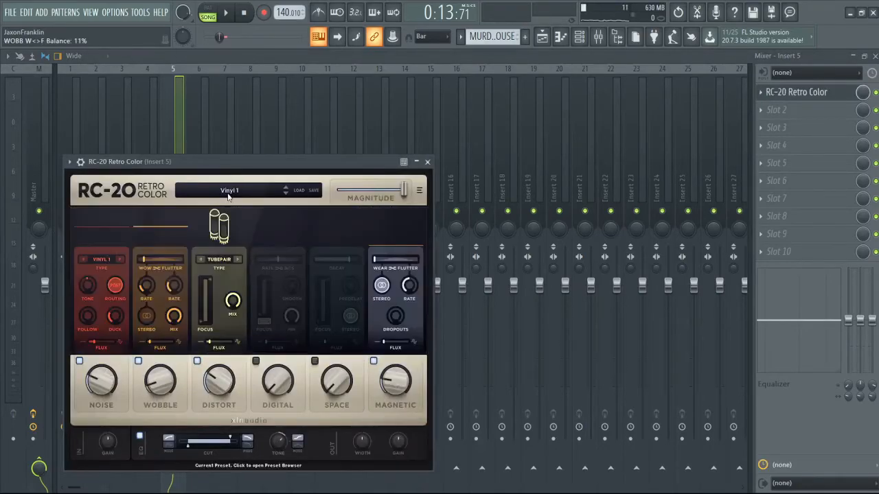
{"action": "left_click", "coordinate": [228, 193]}
{"action": "scroll", "coordinate": [207, 278], "scroll_direction": "up", "scroll_amount": 10}
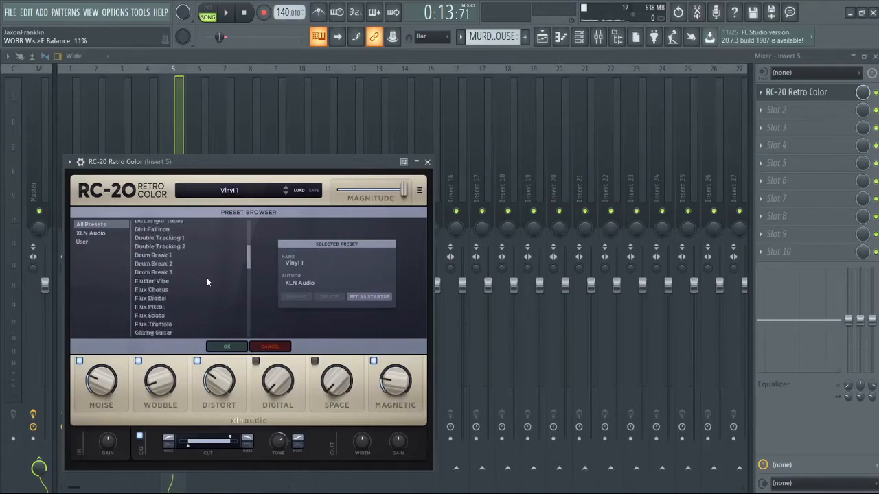
{"action": "left_click", "coordinate": [175, 242]}
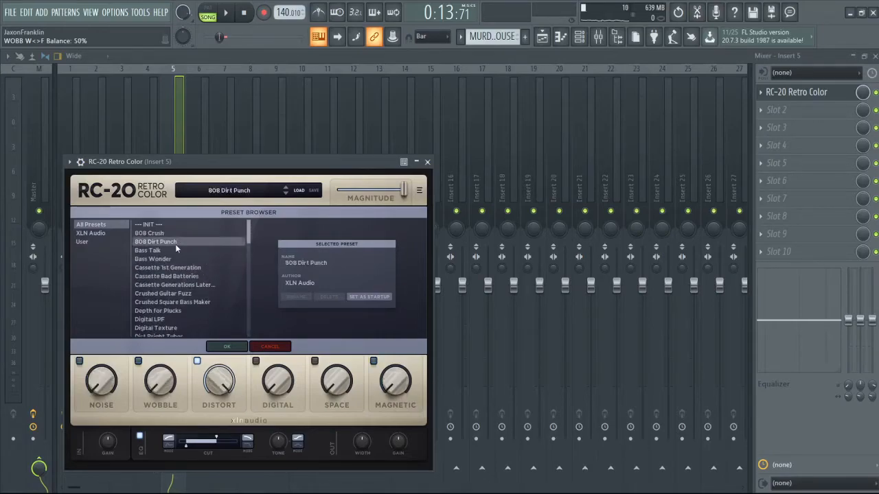
{"action": "left_click", "coordinate": [233, 346]}
- Set the RC-20 Distort amount on Insert 5 to 44% while the beat plays
{"action": "left_click_drag", "start_coordinate": [218, 392], "coordinate": [233, 467]}
{"action": "key", "text": "space"}
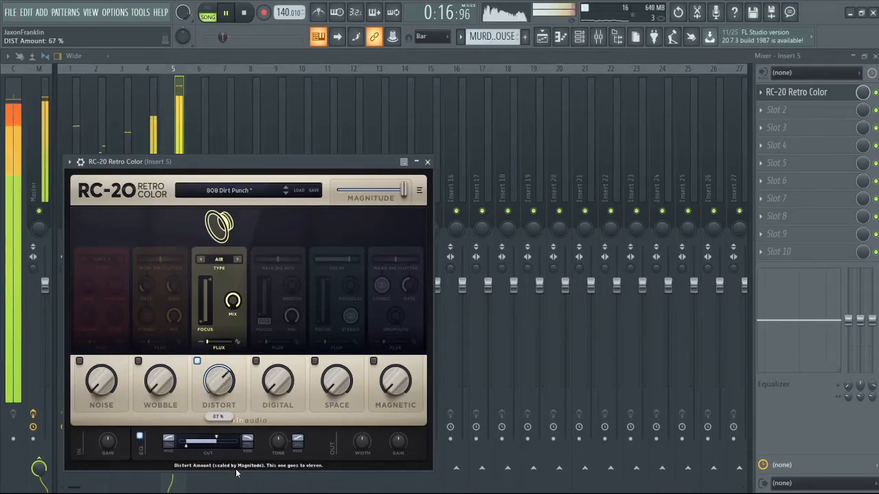
{"action": "left_click_drag", "start_coordinate": [220, 396], "coordinate": [230, 424]}
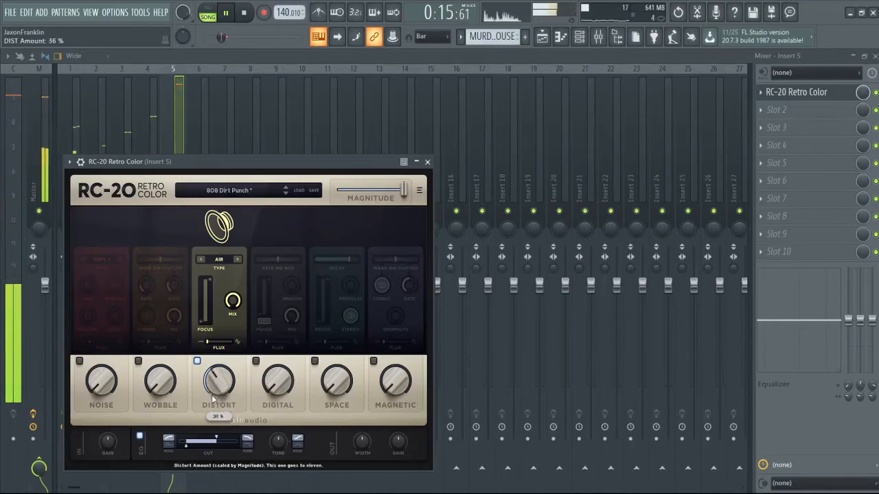
{"action": "left_click_drag", "start_coordinate": [213, 399], "coordinate": [212, 384]}
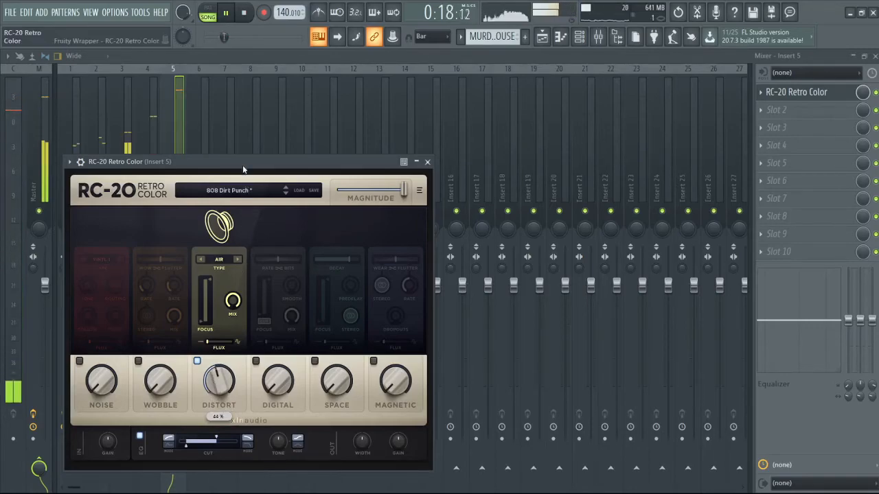
- Close the RC-20 window and rebalance the Insert 5 volume by raising its fader while the beat plays
{"action": "left_click_drag", "start_coordinate": [241, 163], "coordinate": [583, 129]}
{"action": "left_click", "coordinate": [180, 318]}
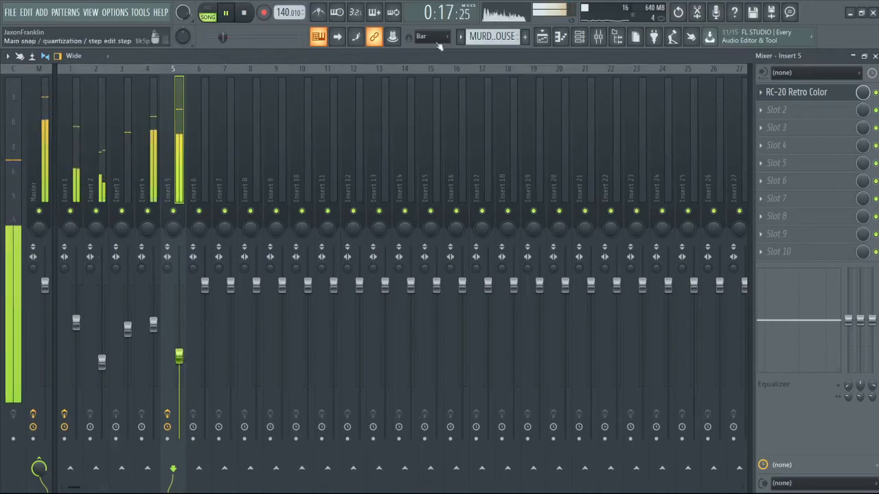
{"action": "left_click_drag", "start_coordinate": [178, 356], "coordinate": [178, 321]}
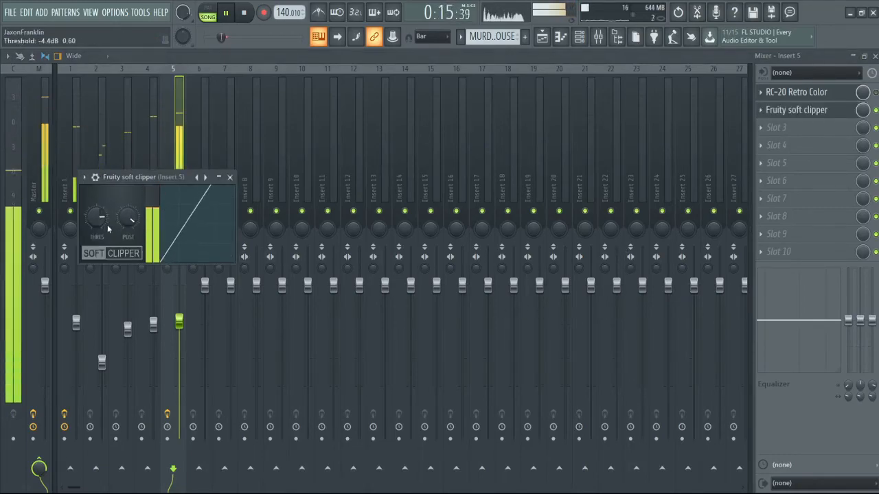
- With RC-20 bypassed on Insert 5, add Fruity soft clipper and Fruity Parametric EQ 2, adjusting the clipper and boosting bands 1 to 3 around 145 Hz
{"action": "left_click_drag", "start_coordinate": [108, 229], "coordinate": [96, 210]}
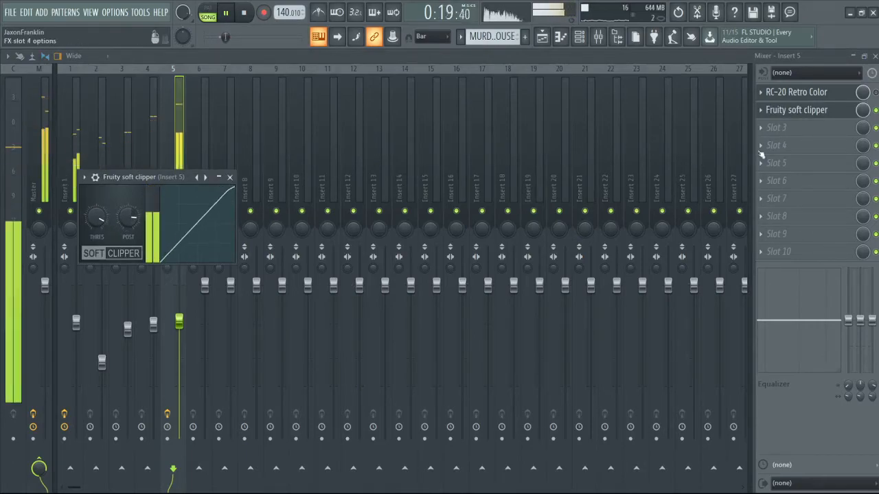
{"action": "left_click", "coordinate": [787, 130]}
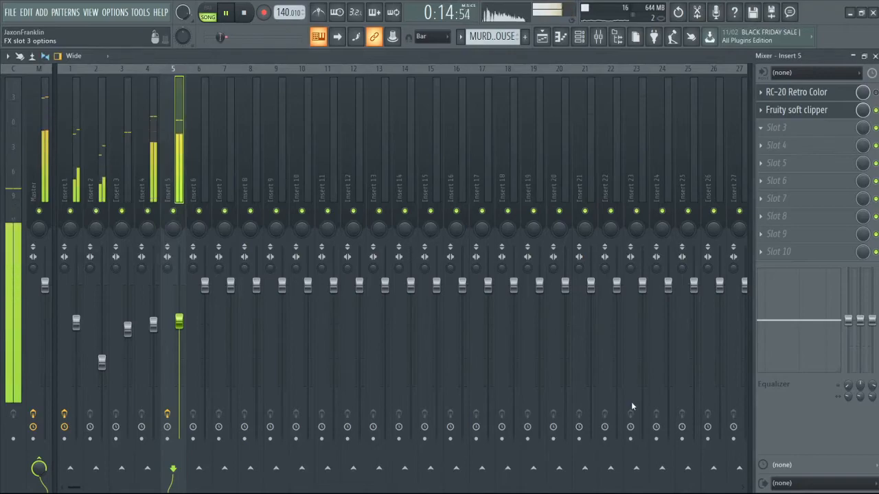
{"action": "left_click_drag", "start_coordinate": [172, 289], "coordinate": [172, 269]}
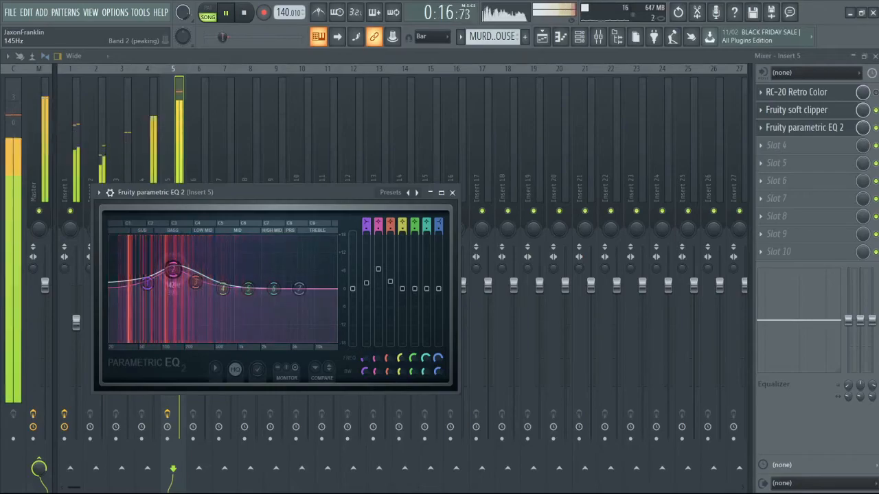
{"action": "left_click_drag", "start_coordinate": [196, 282], "coordinate": [195, 279]}
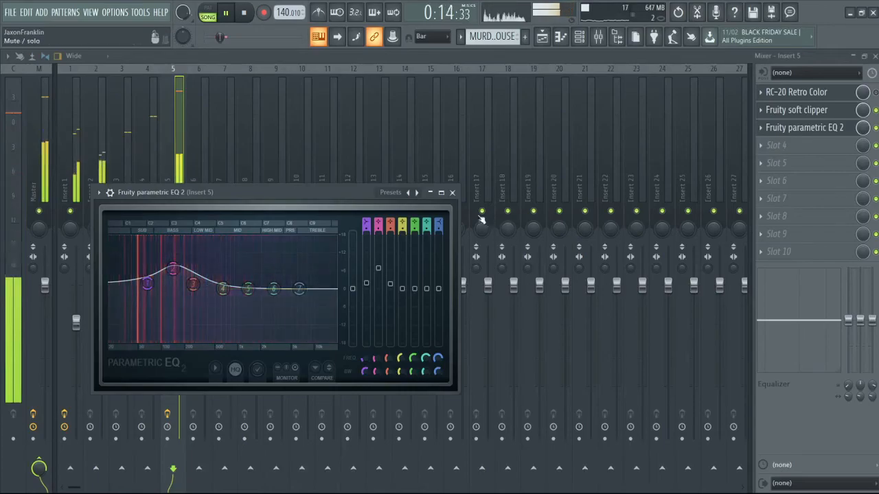
- Re-enable RC-20 on Insert 5, bypass its soft clipper and parametric EQ, and restart playback
{"action": "key", "text": "space"}
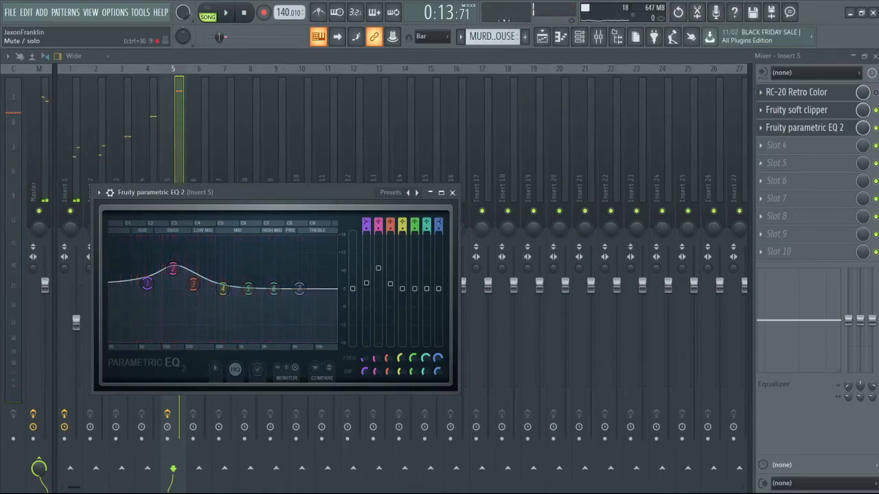
{"action": "left_click", "coordinate": [876, 110]}
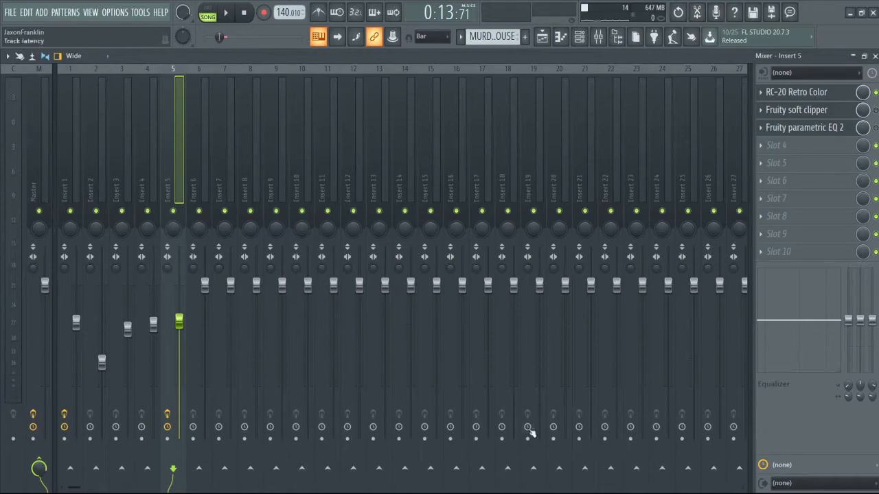
{"action": "key", "text": "space"}
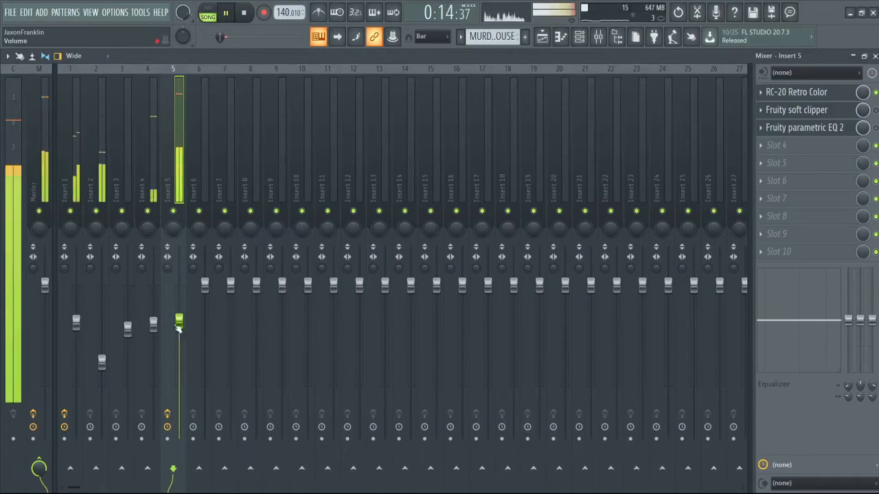
- Lower the Insert 5 fader, raise Insert 3 and slightly lower Insert 4
{"action": "left_click_drag", "start_coordinate": [179, 323], "coordinate": [179, 335]}
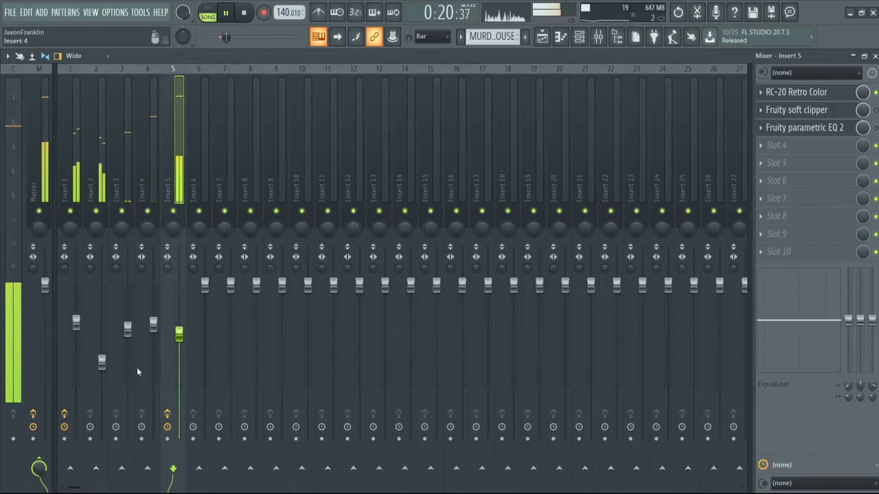
{"action": "left_click", "coordinate": [109, 372]}
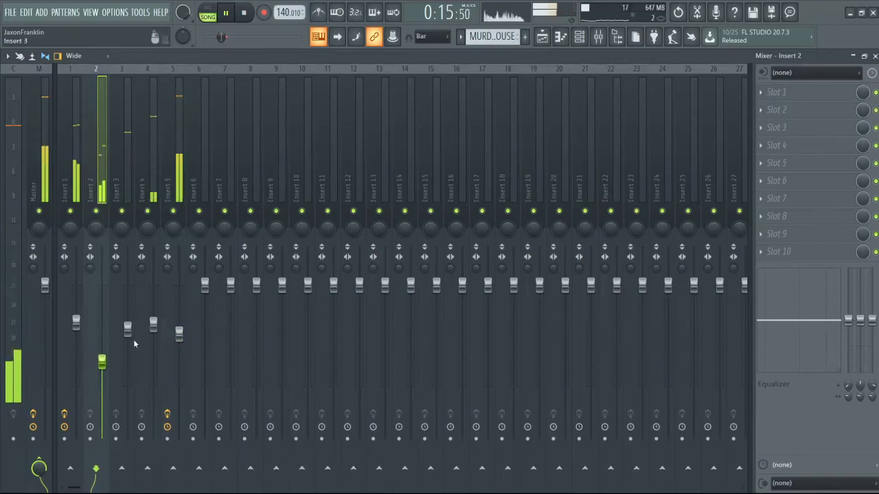
{"action": "left_click_drag", "start_coordinate": [127, 329], "coordinate": [152, 334]}
- Add Fruity Parametric EQ 2 to slot 1 of Insert 3, boosting bands 5 and 6 and raising band 7 about 1.7 dB at 5311 Hz
{"action": "left_click", "coordinate": [134, 184]}
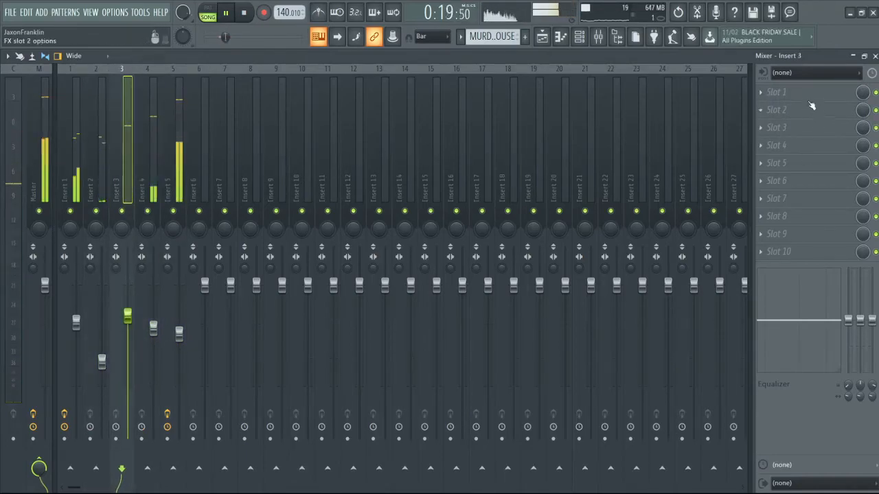
{"action": "left_click", "coordinate": [621, 406]}
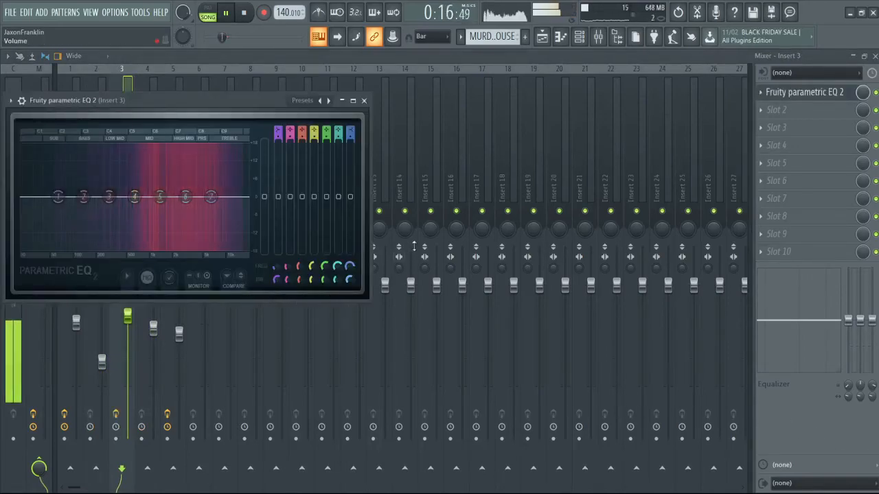
{"action": "left_click_drag", "start_coordinate": [160, 197], "coordinate": [204, 185]}
{"action": "left_click_drag", "start_coordinate": [186, 177], "coordinate": [165, 187]}
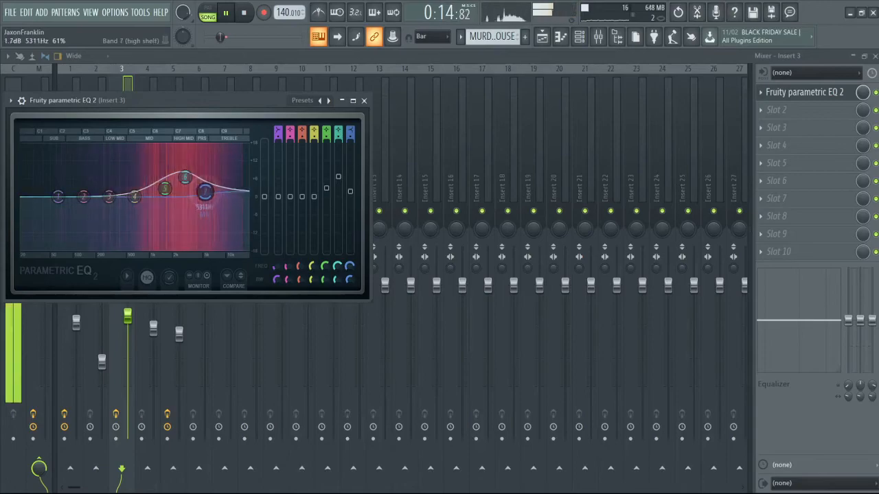
{"action": "left_click", "coordinate": [364, 100]}
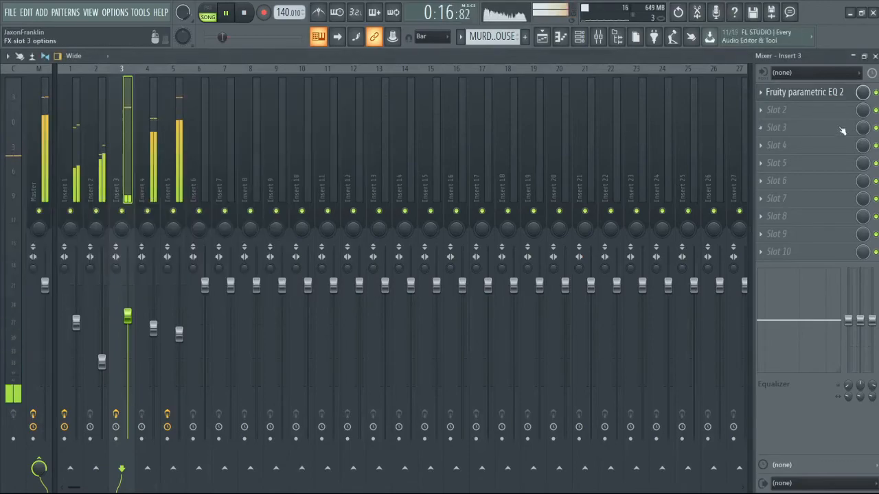
- Lower the Insert 3 fader and raise Insert 4 slightly
{"action": "left_click_drag", "start_coordinate": [127, 316], "coordinate": [127, 335]}
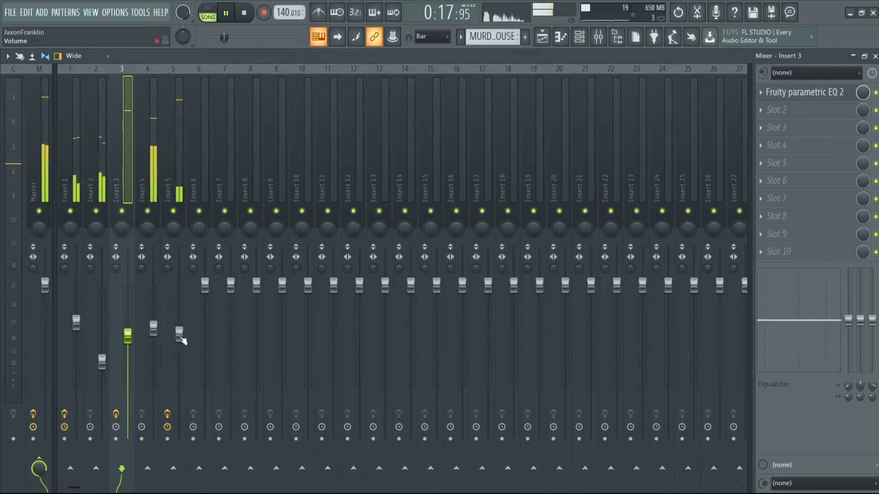
{"action": "left_click_drag", "start_coordinate": [153, 328], "coordinate": [153, 322]}
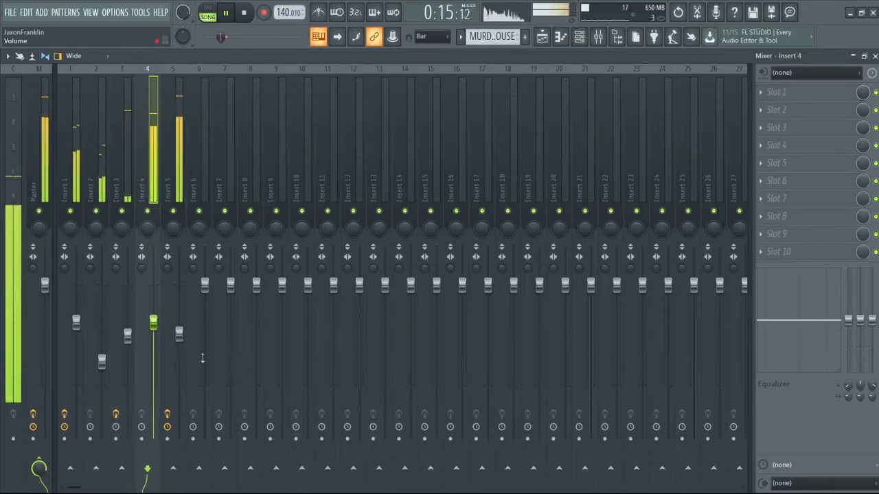
- Set the Wobble amount of RC-20 Retro Color on Insert 1 to 13% and close its window
{"action": "left_click", "coordinate": [72, 165]}
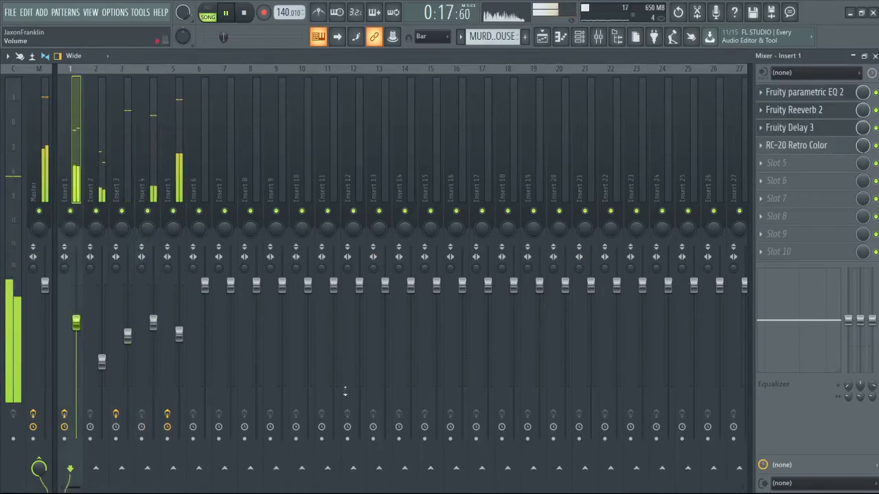
{"action": "left_click", "coordinate": [812, 145]}
{"action": "left_click", "coordinate": [813, 147]}
{"action": "left_click", "coordinate": [813, 147]}
{"action": "mouse_move", "coordinate": [348, 287]}
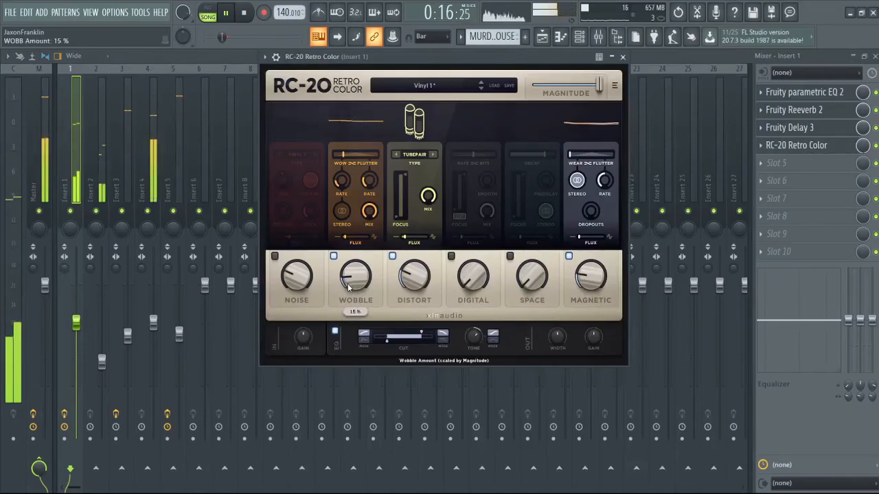
{"action": "left_click_drag", "start_coordinate": [349, 287], "coordinate": [348, 291]}
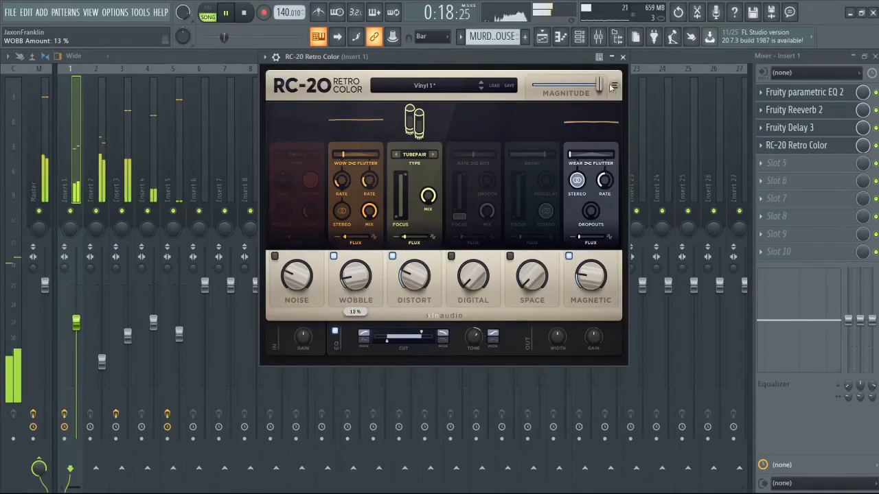
{"action": "left_click", "coordinate": [623, 57]}
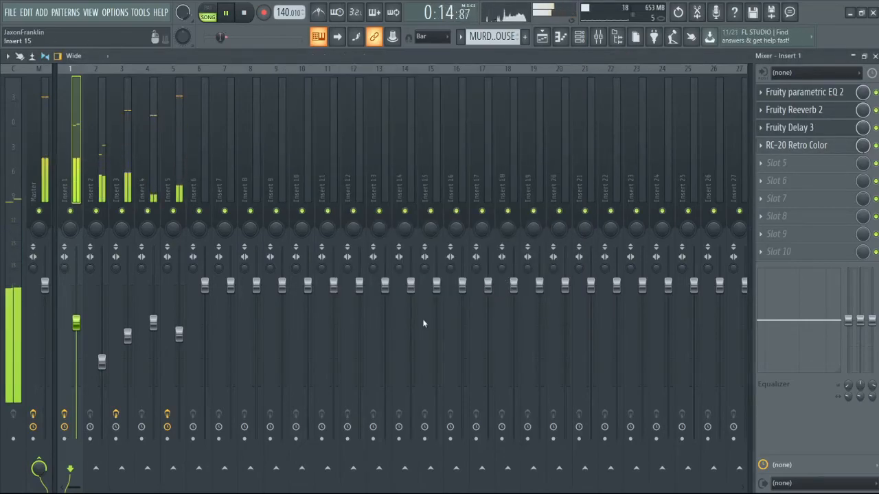
- Add Soundgoodizer in mode A to slot 1 of the Master, audition the beat through it and close its window
{"action": "key", "text": "space"}
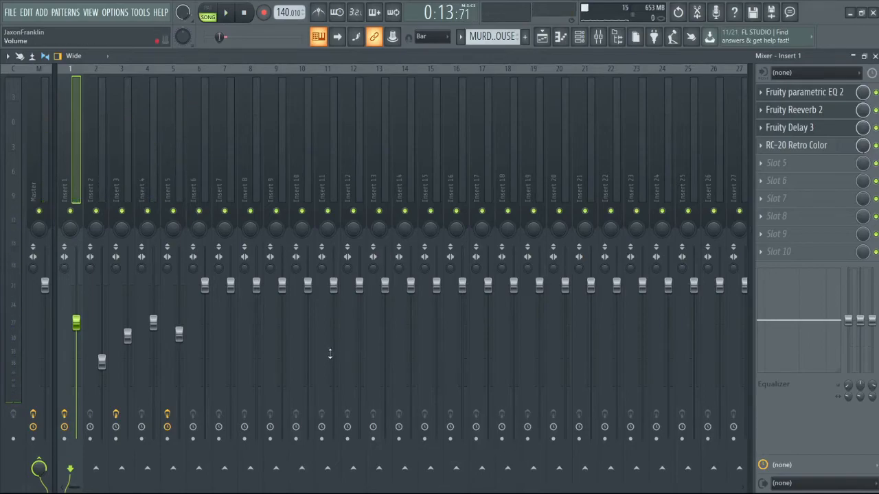
{"action": "left_click", "coordinate": [47, 167]}
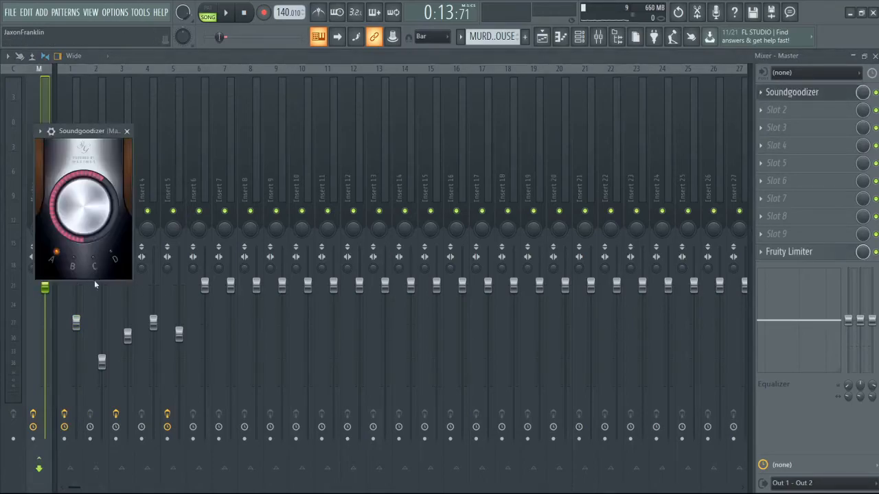
{"action": "key", "text": "space"}
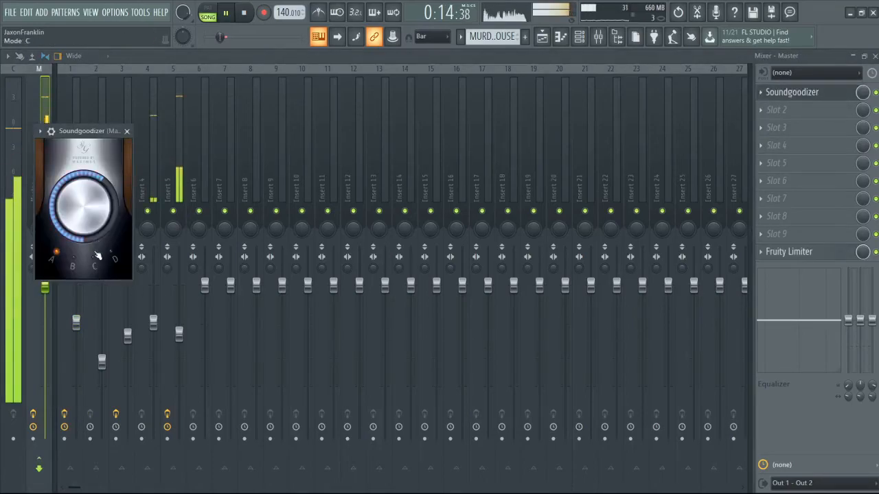
{"action": "left_click_drag", "start_coordinate": [84, 131], "coordinate": [170, 123]}
{"action": "left_click", "coordinate": [212, 124]}
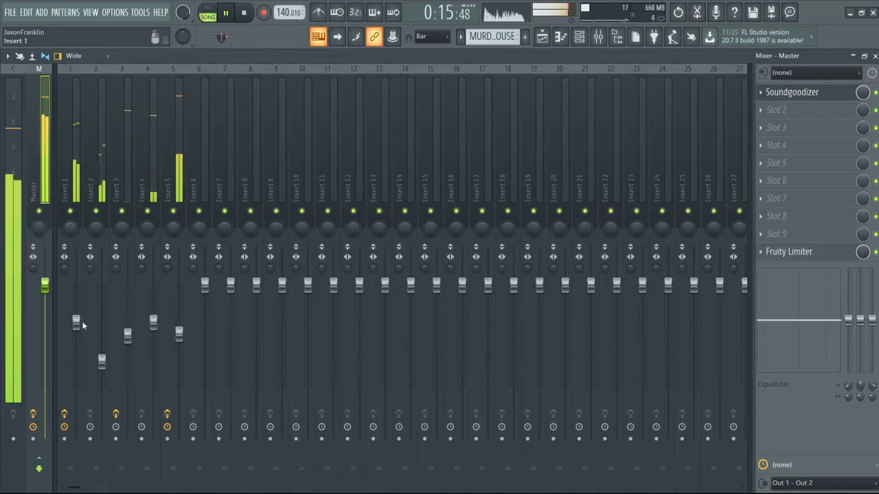
- Lower the Insert 1 fader to about 74% (-6.3 dB) and bring Insert 2 down slightly
{"action": "left_click", "coordinate": [76, 172]}
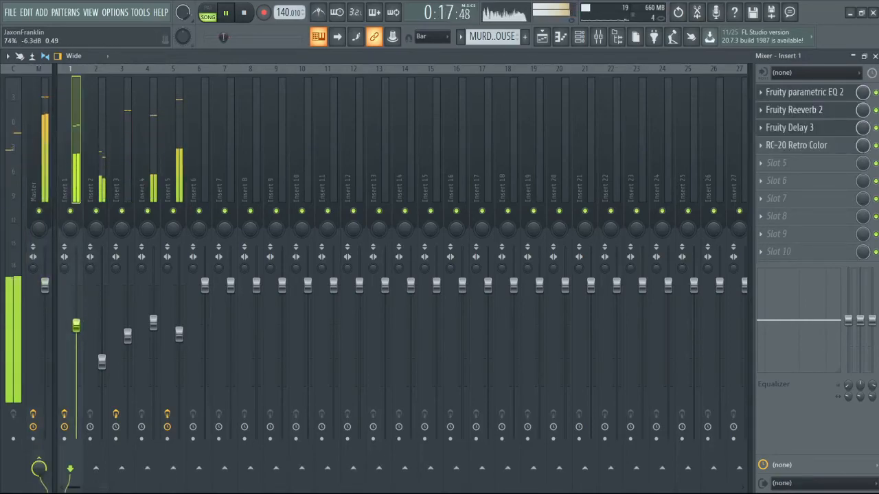
{"action": "left_click", "coordinate": [101, 362]}
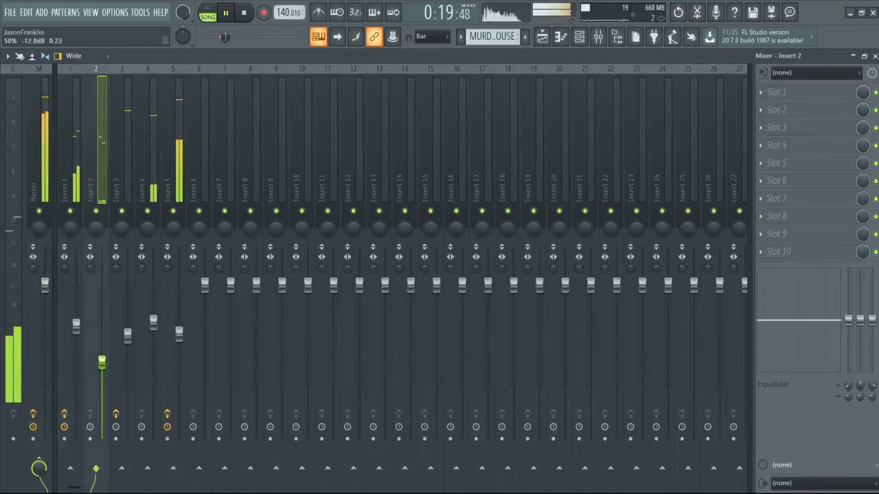
{"action": "left_click_drag", "start_coordinate": [101, 362], "coordinate": [101, 368]}
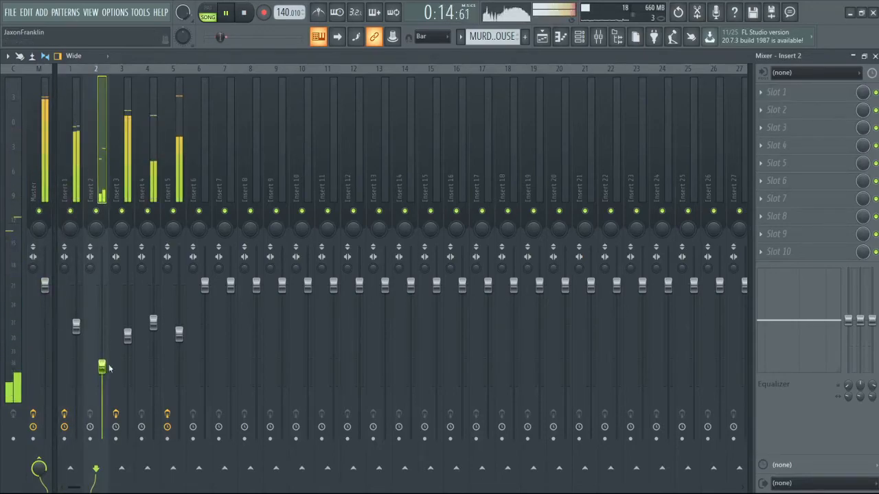
- Lower the faders of Inserts 5, 4 and 3 slightly while the beat plays
{"action": "left_click", "coordinate": [127, 335]}
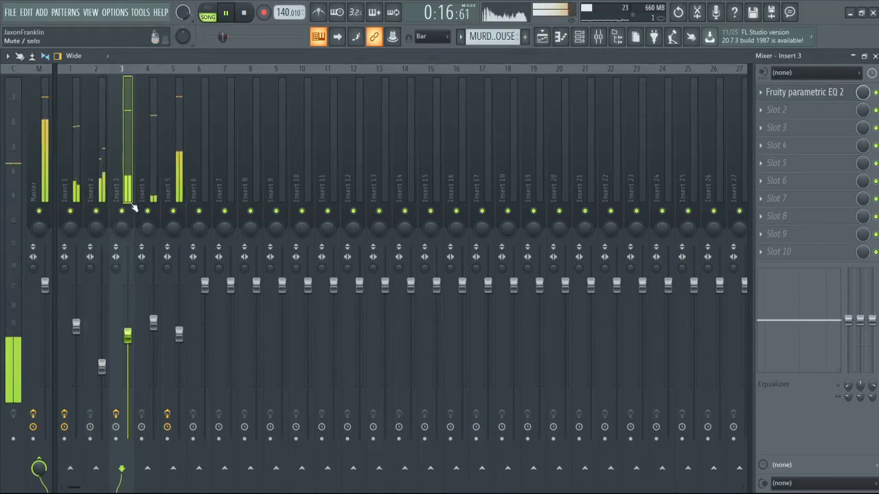
{"action": "left_click", "coordinate": [176, 201]}
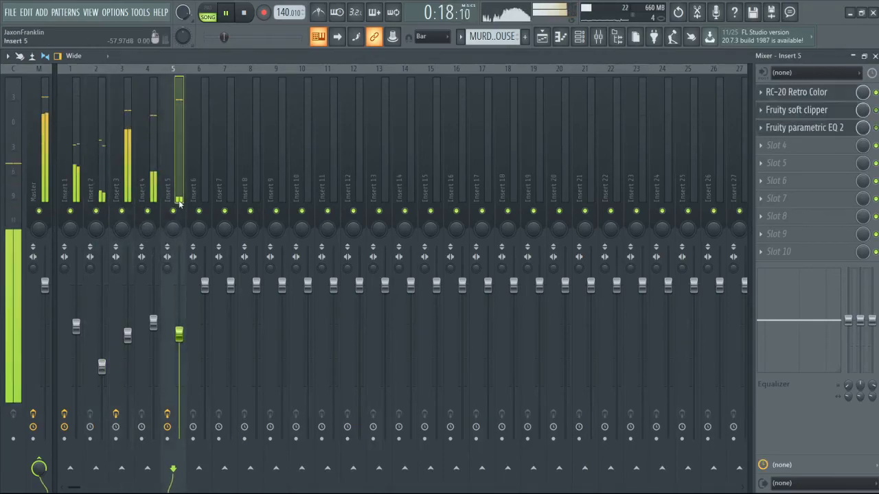
{"action": "left_click_drag", "start_coordinate": [180, 336], "coordinate": [127, 338]}
{"action": "left_click", "coordinate": [153, 324]}
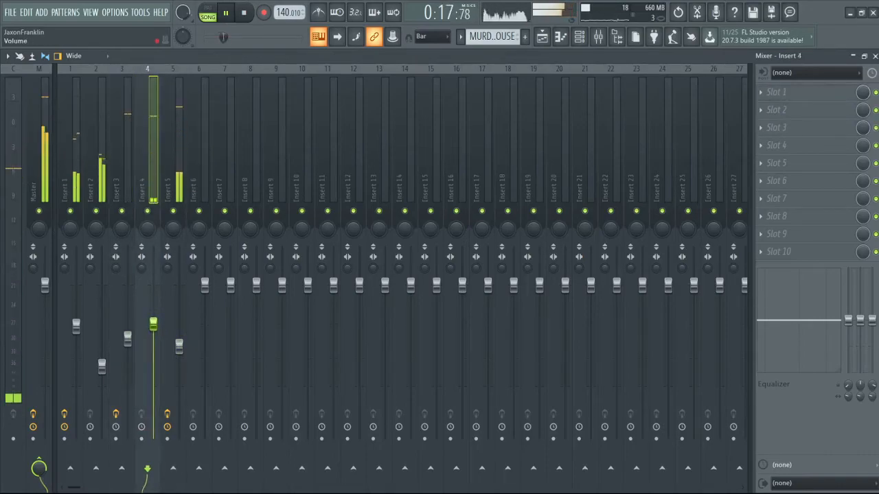
{"action": "left_click", "coordinate": [127, 338]}
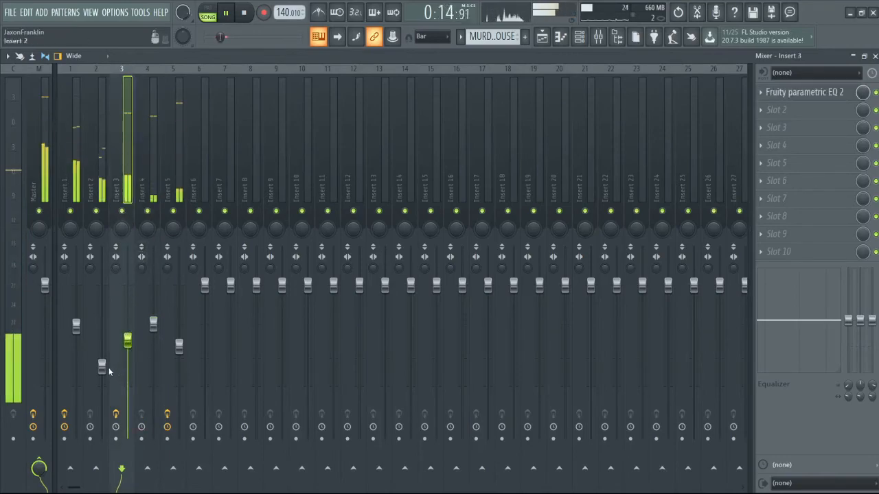
- Lower the Insert 1 fader to about 70% (-7.3 dB) and set its RC-20 Wobble amount to 10%
{"action": "left_click", "coordinate": [81, 333]}
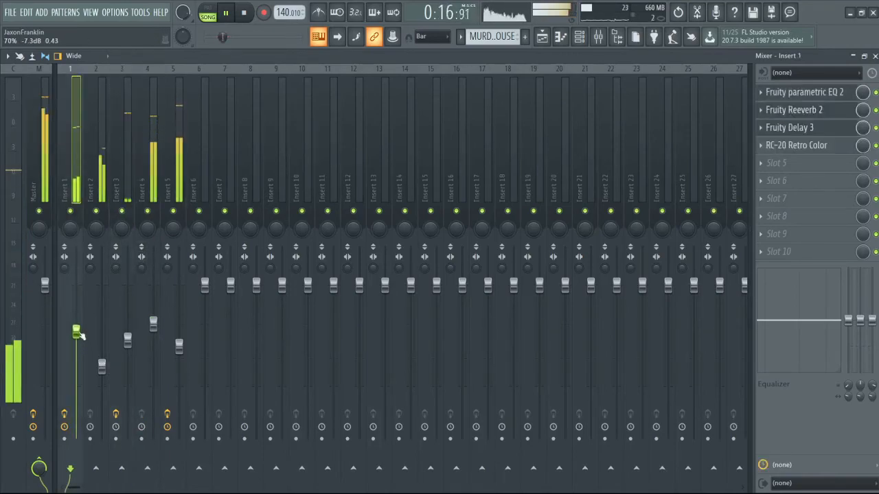
{"action": "left_click", "coordinate": [807, 152]}
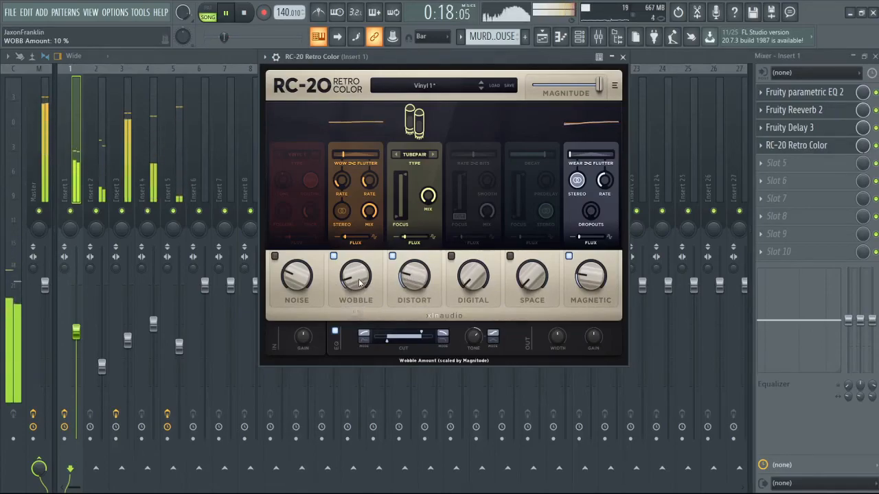
{"action": "left_click", "coordinate": [622, 56]}
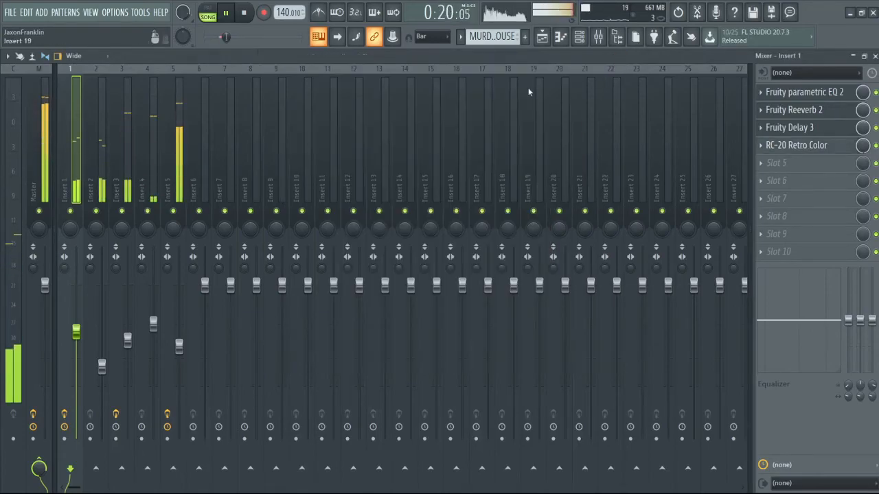
- Fine-tune the faders of Inserts 2, 3 and 5 against the playing beat, stop playback and select the Master track
{"action": "left_click", "coordinate": [102, 368]}
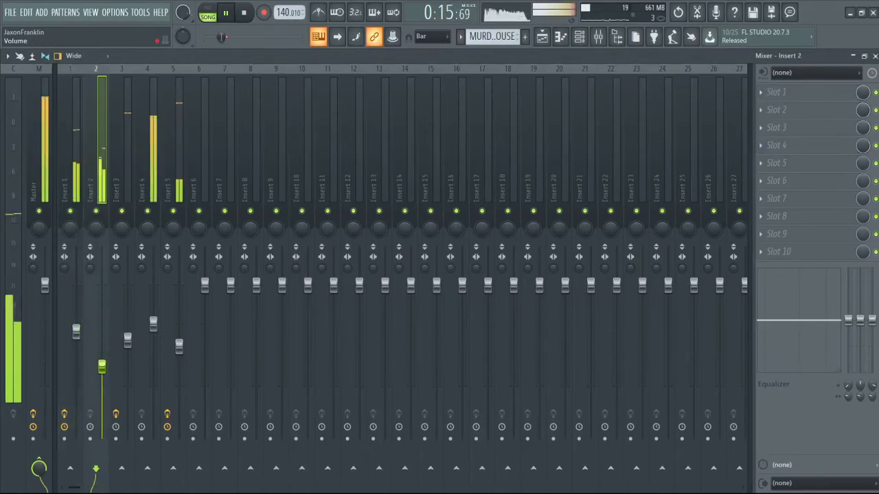
{"action": "left_click", "coordinate": [127, 340]}
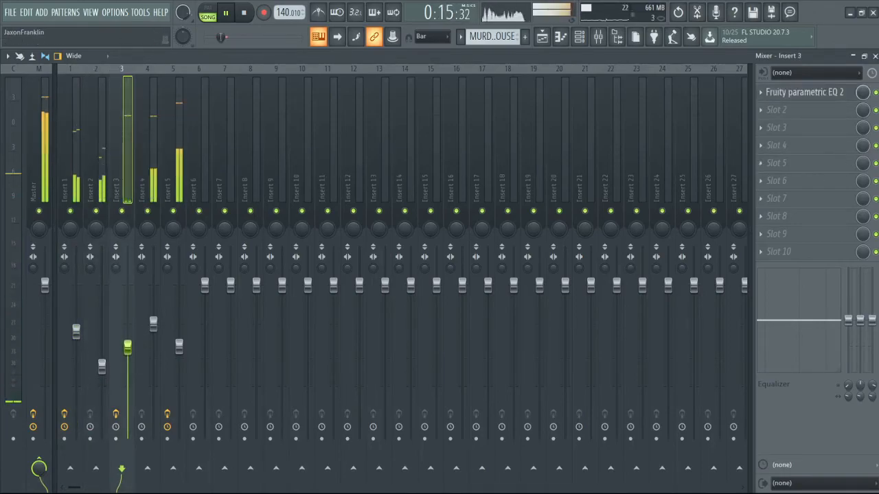
{"action": "left_click", "coordinate": [179, 346]}
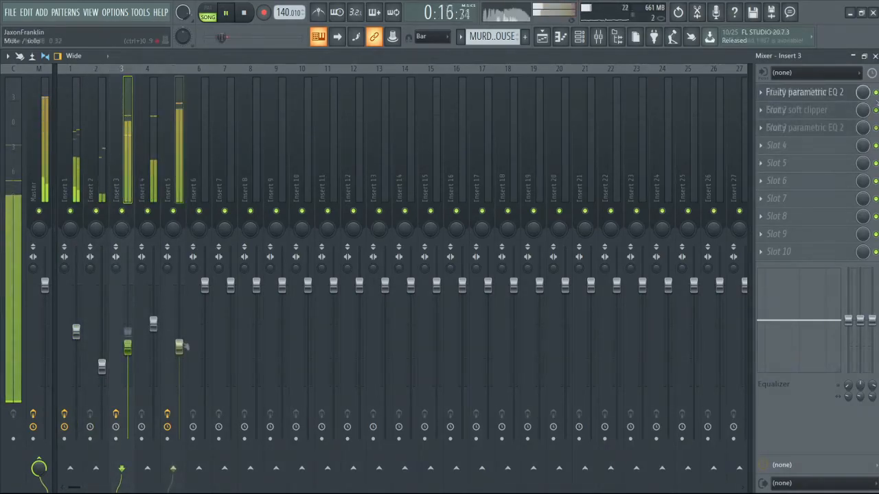
{"action": "key", "text": "space"}
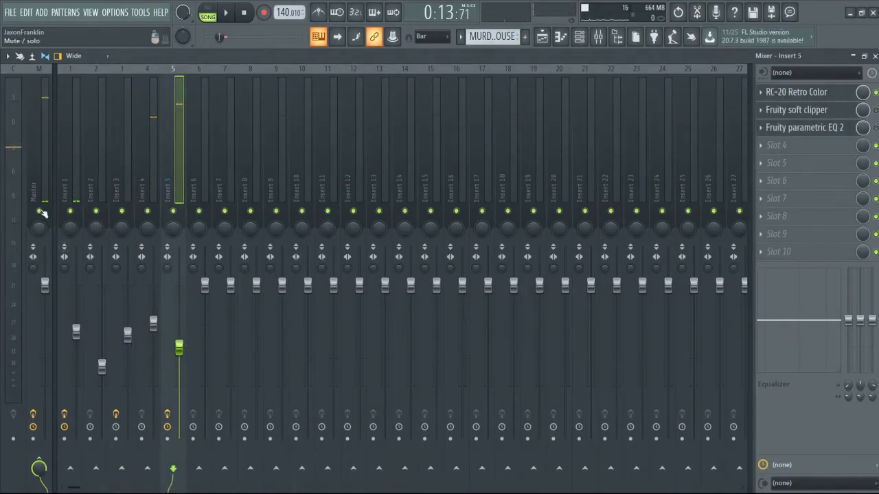
{"action": "left_click", "coordinate": [45, 192]}
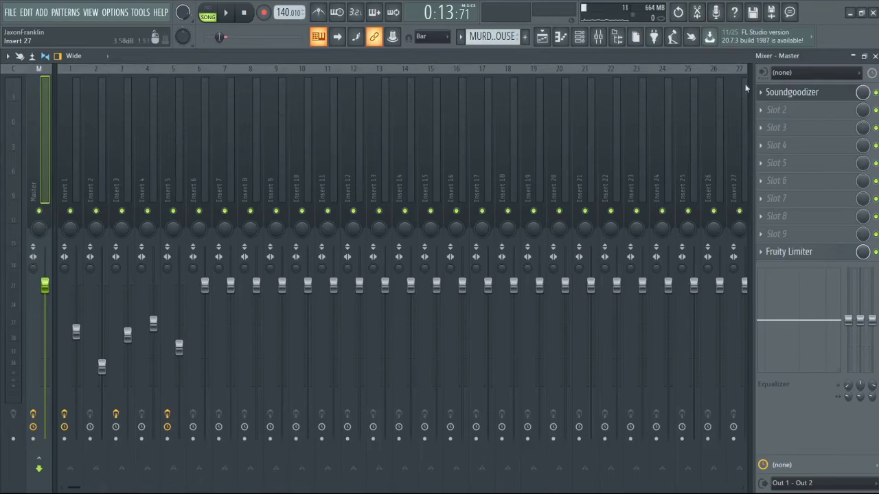
- Return to the Playlist, clear the time selection over bars 9 to 12 and show the whole arrangement with the playhead at bar 12
{"action": "left_click", "coordinate": [541, 38]}
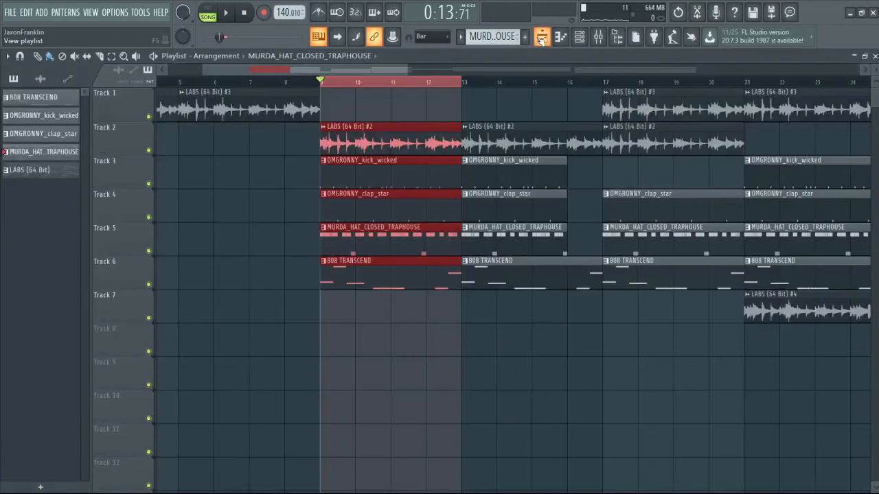
{"action": "left_click", "coordinate": [445, 82]}
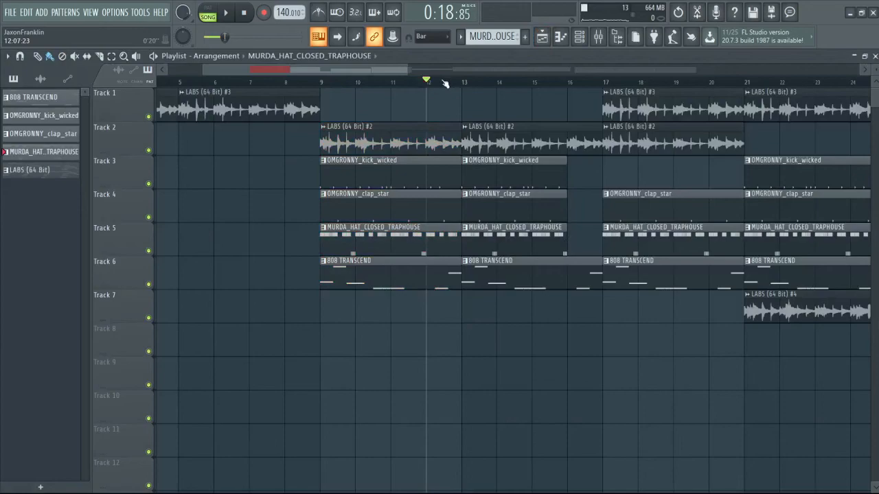
{"action": "scroll", "coordinate": [445, 82], "scroll_direction": "down", "scroll_amount": 5}
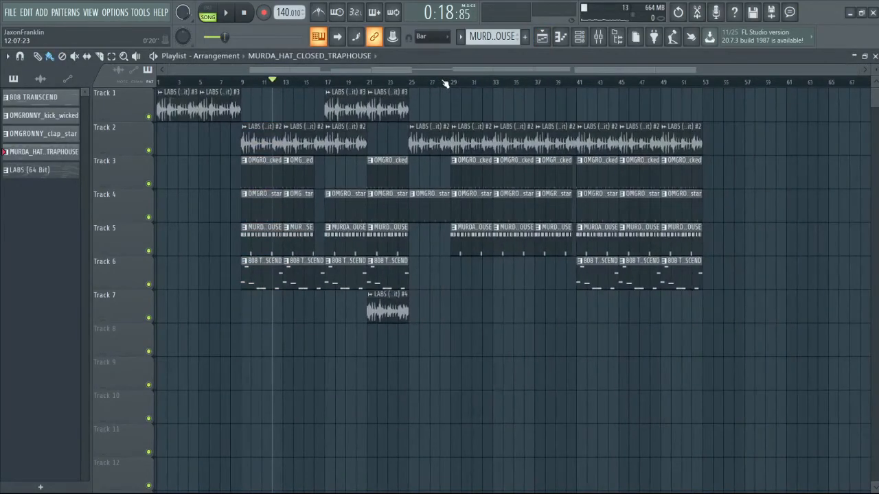